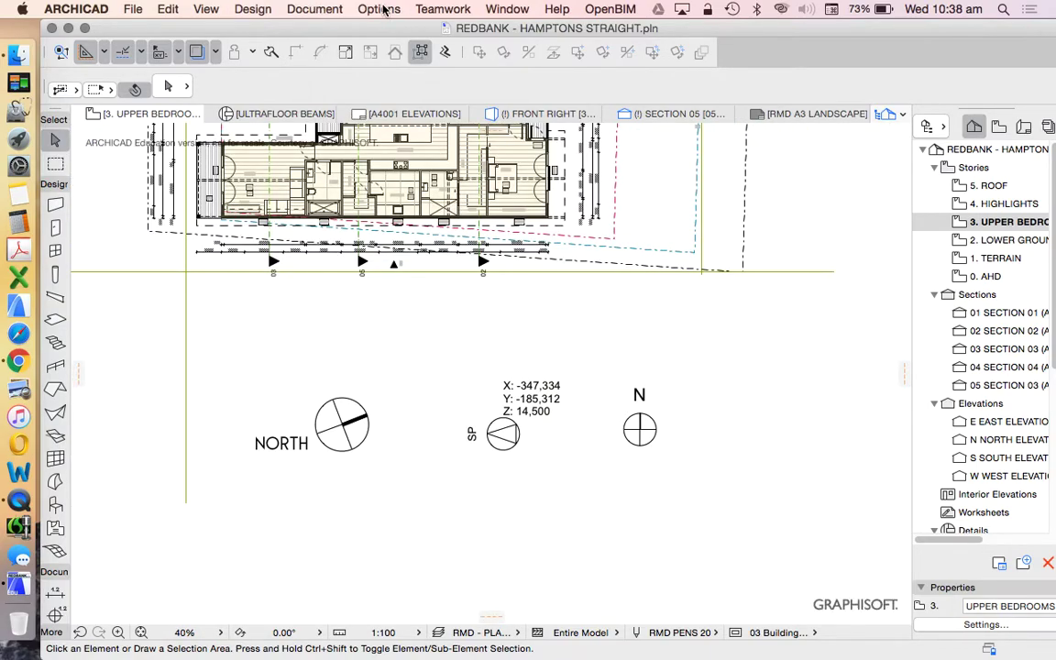
{"action": "left_click", "coordinate": [381, 9]}
{"action": "mouse_move", "coordinate": [393, 161]}
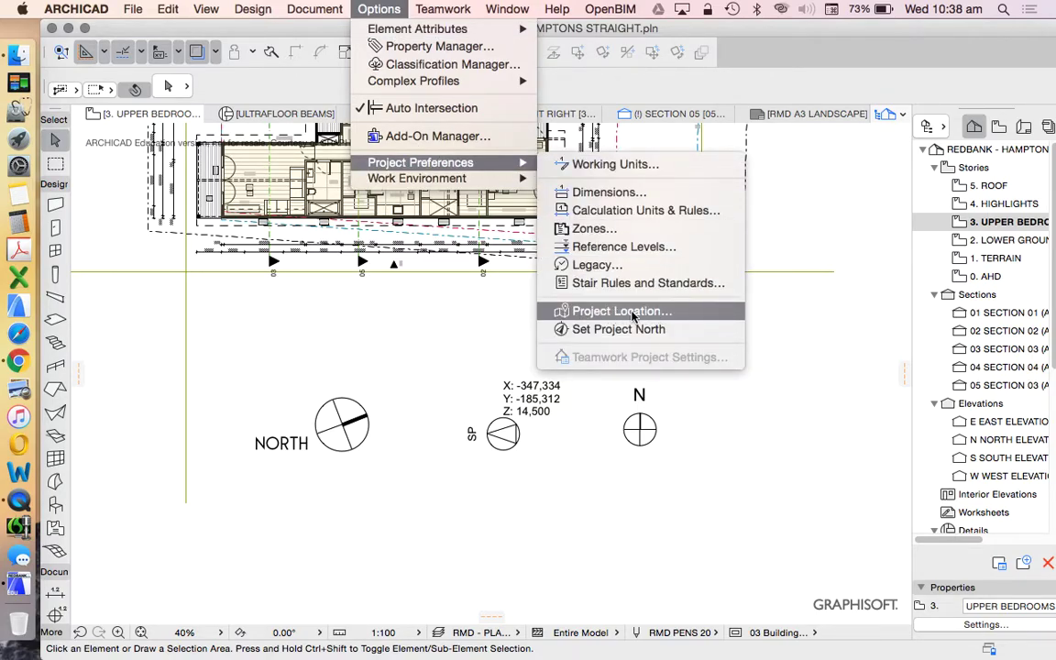
{"action": "left_click", "coordinate": [561, 482]}
{"action": "scroll", "coordinate": [568, 491], "scroll_direction": "up", "scroll_amount": 3}
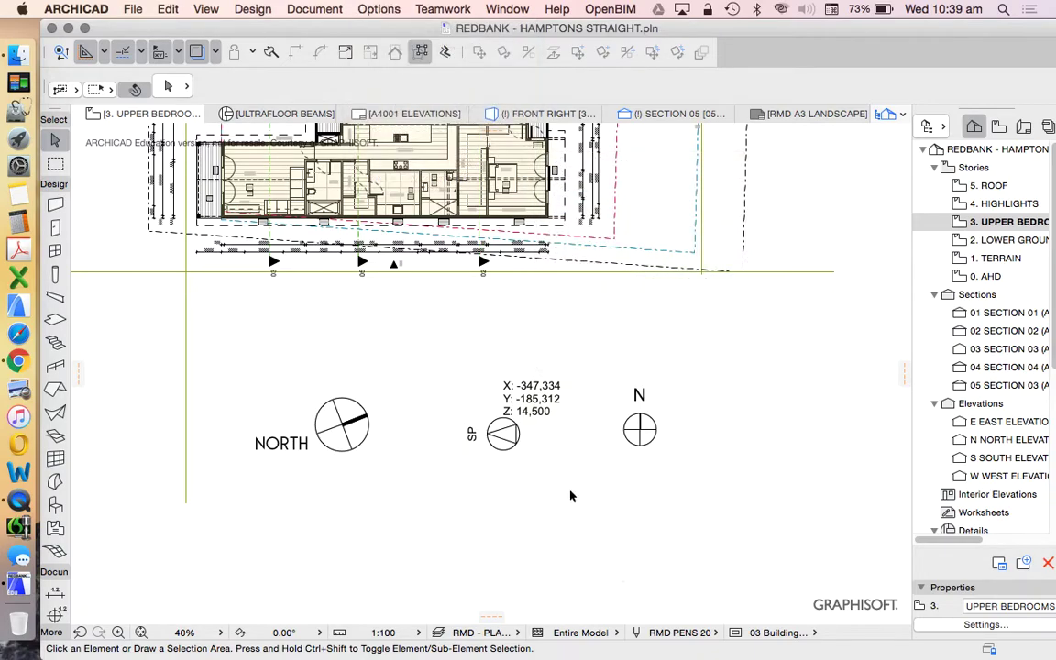
Examine the survey point and North Symbol 21 objects placed below the floor plan
{"action": "left_click", "coordinate": [480, 415]}
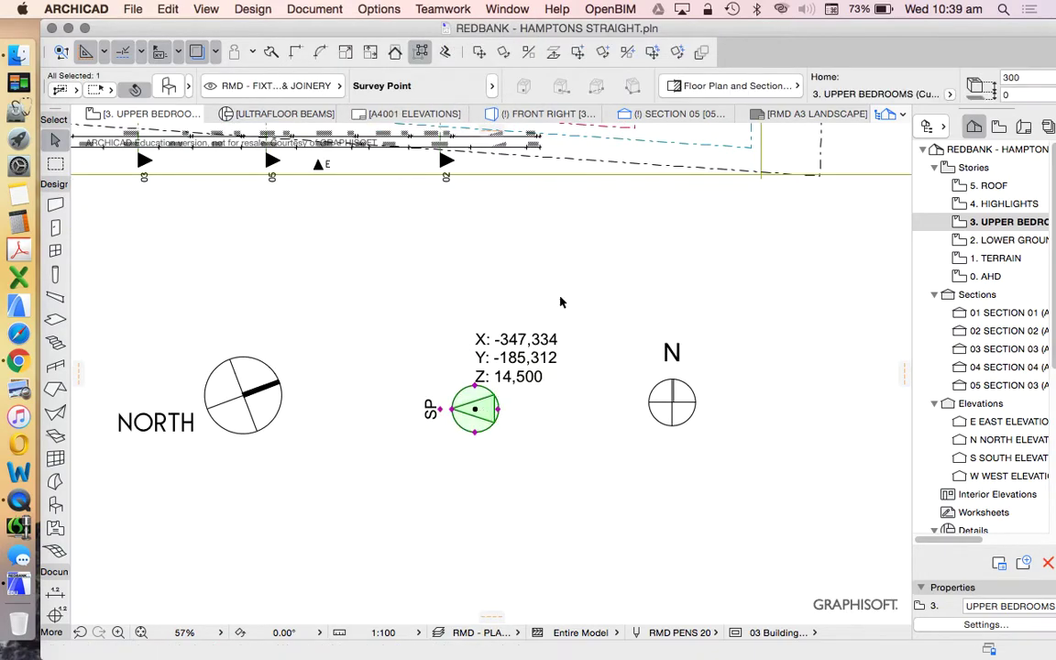
{"action": "left_click", "coordinate": [648, 404]}
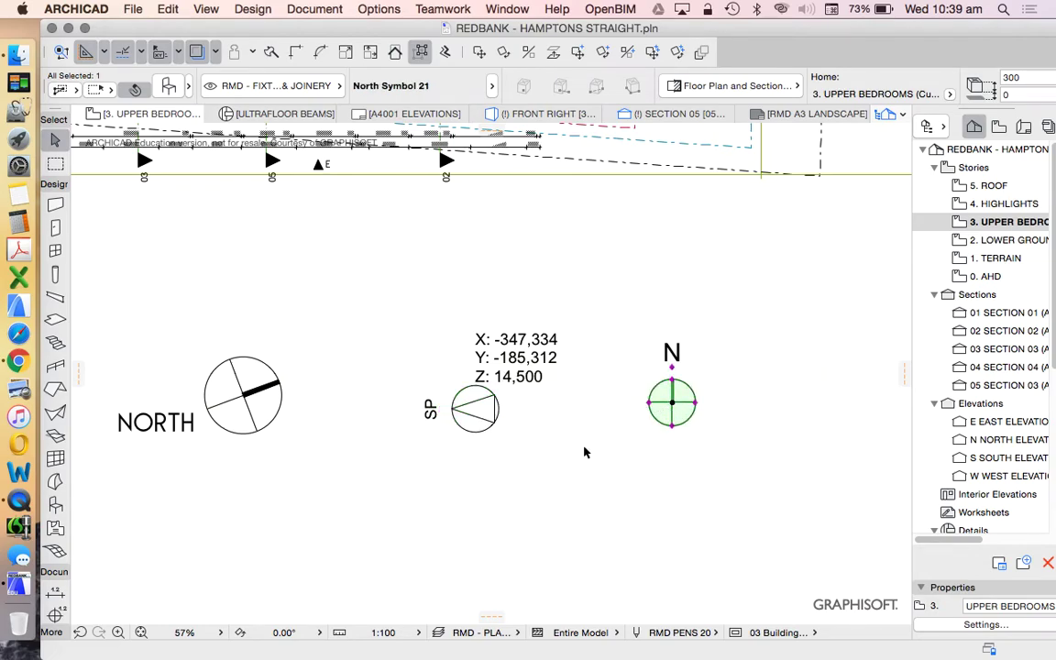
{"action": "scroll", "coordinate": [577, 409], "scroll_direction": "up", "scroll_amount": 1}
{"action": "scroll", "coordinate": [619, 408], "scroll_direction": "down", "scroll_amount": 1}
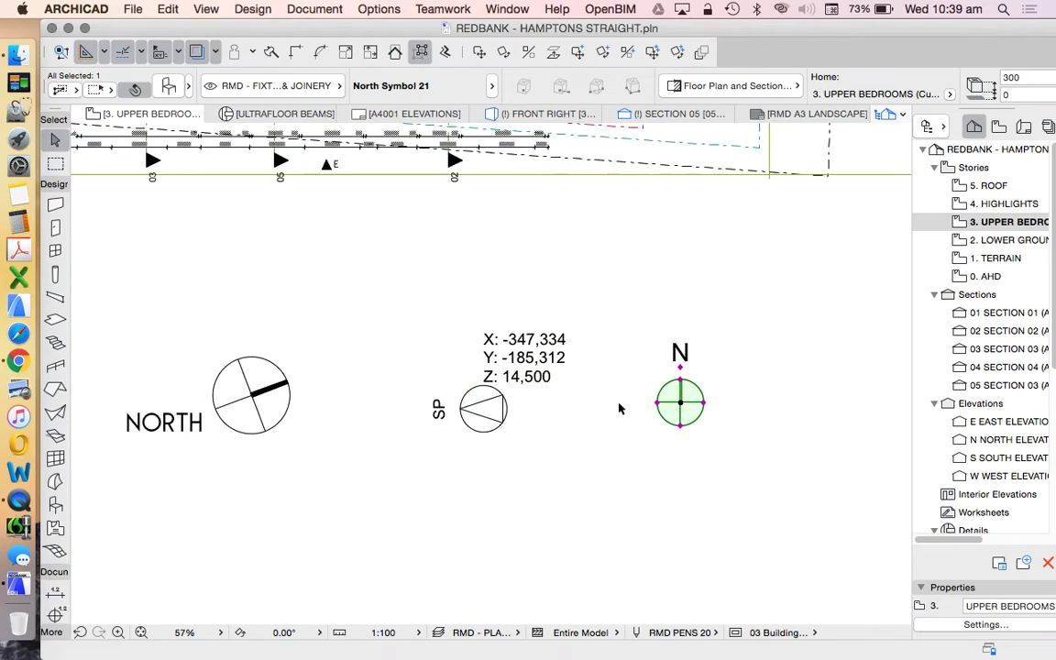
{"action": "left_click", "coordinate": [424, 242]}
Check the Project North angle in the Project Location settings
{"action": "left_click", "coordinate": [379, 8]}
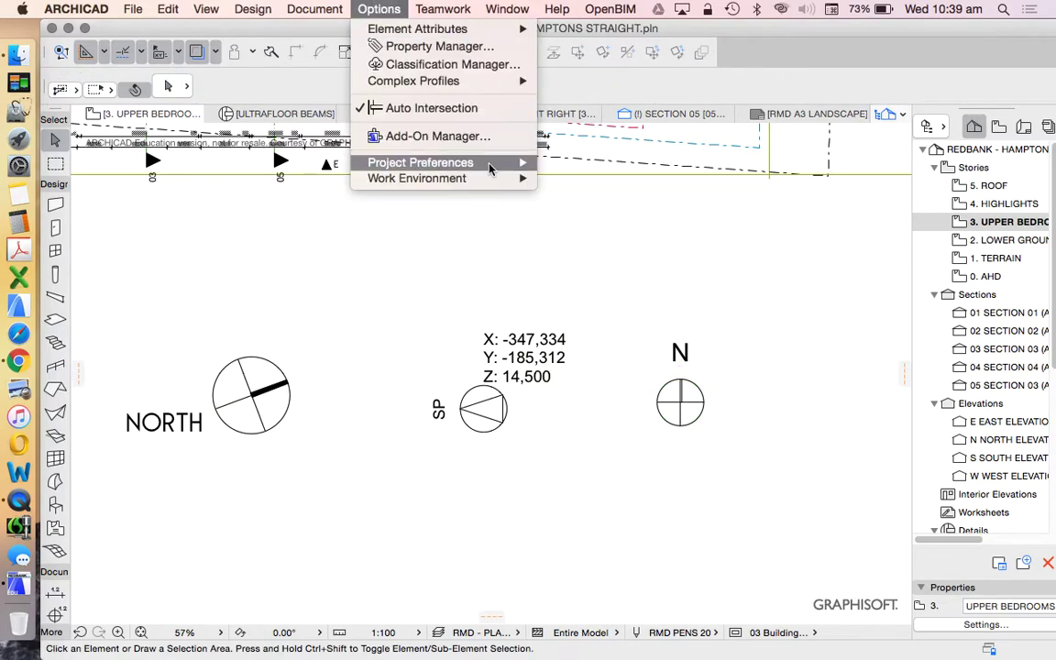
{"action": "mouse_move", "coordinate": [431, 162]}
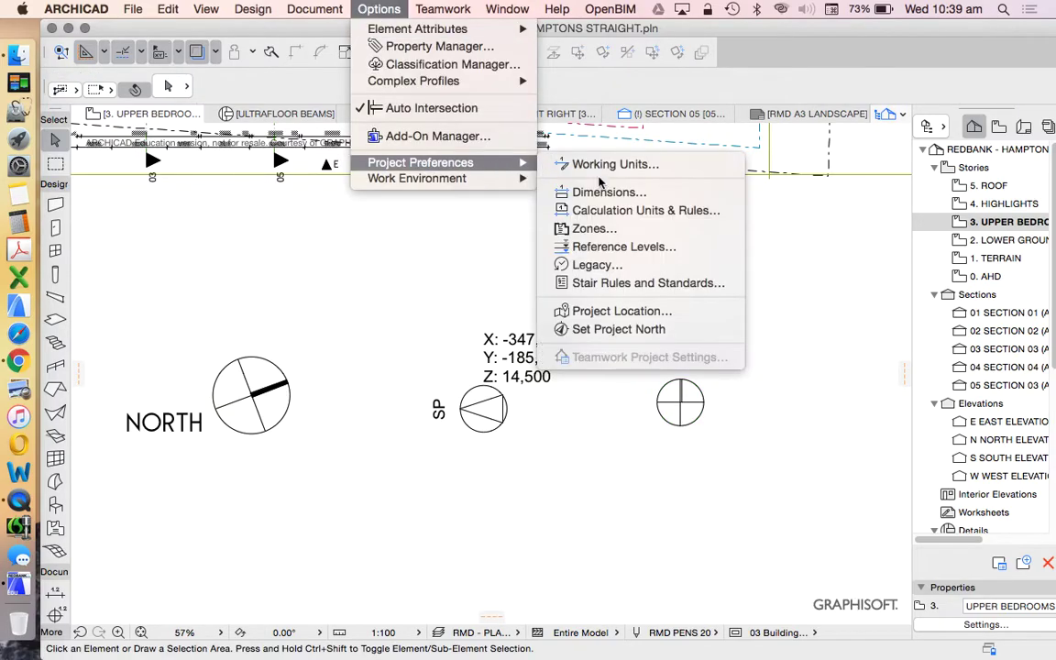
{"action": "left_click", "coordinate": [630, 316]}
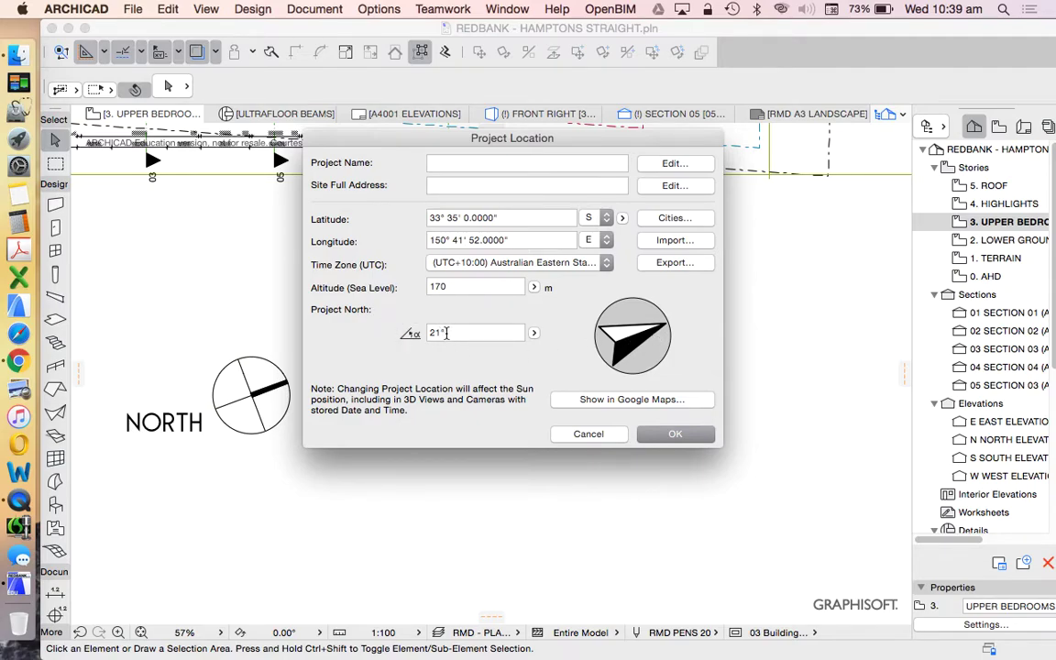
{"action": "left_click", "coordinate": [686, 437]}
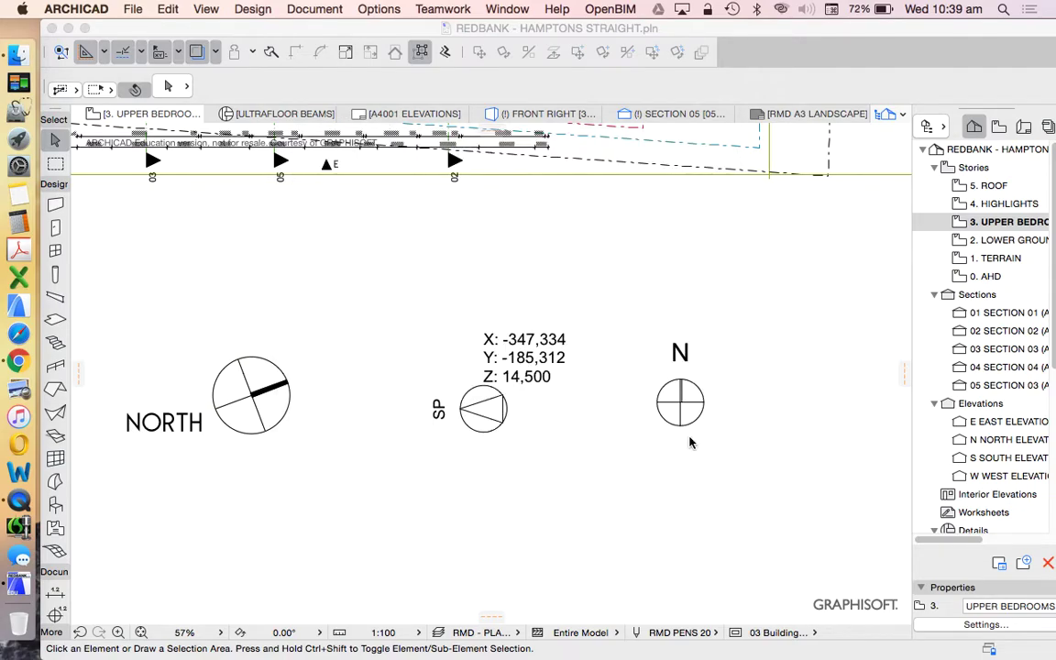
Review the object settings of the survey point and of North Symbol 21 without changing them
{"action": "left_click", "coordinate": [487, 412]}
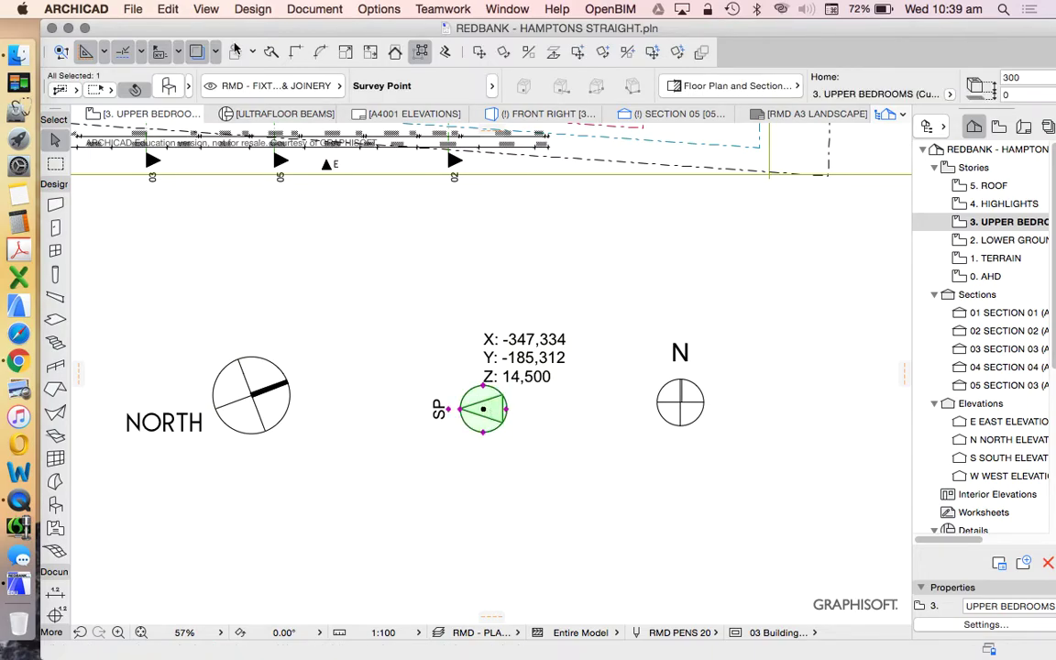
{"action": "left_click", "coordinate": [169, 89]}
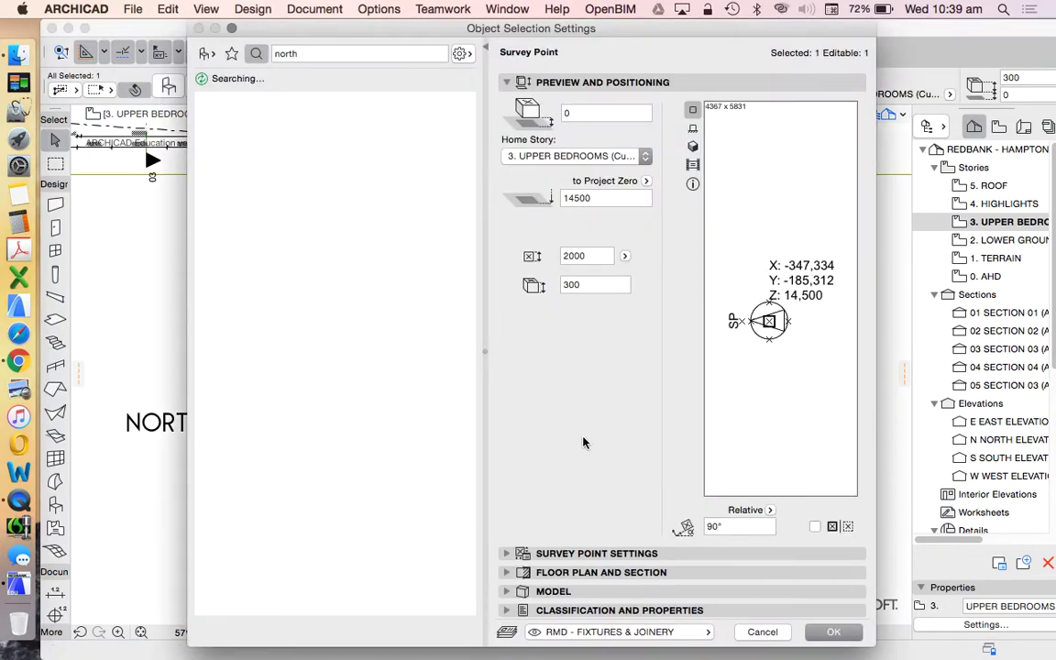
{"action": "left_click", "coordinate": [833, 635]}
{"action": "left_click", "coordinate": [683, 406]}
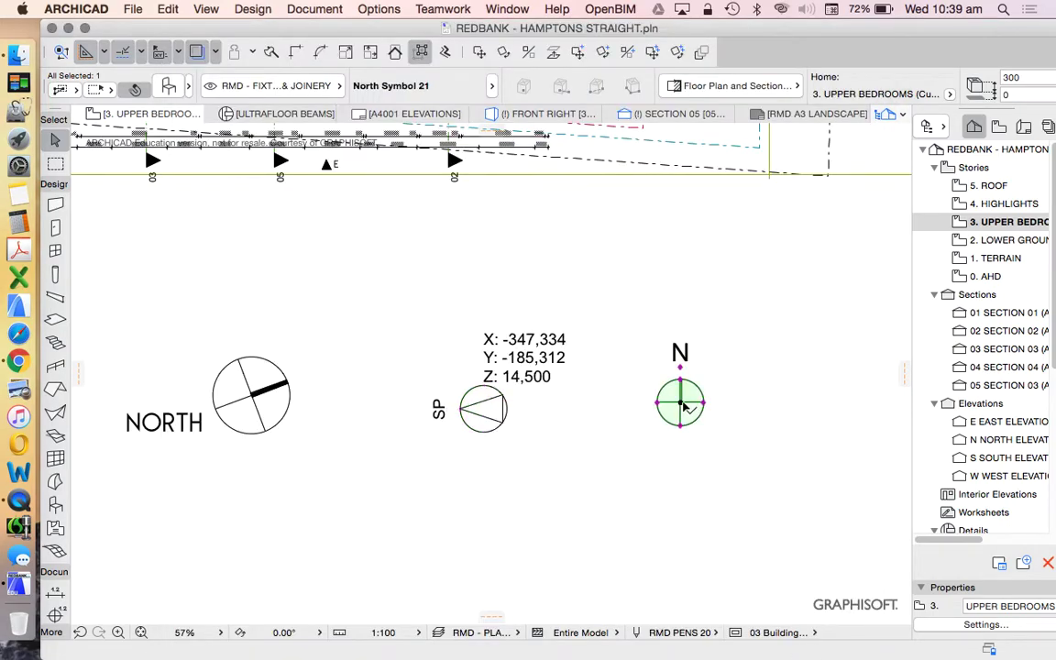
{"action": "left_click", "coordinate": [169, 89]}
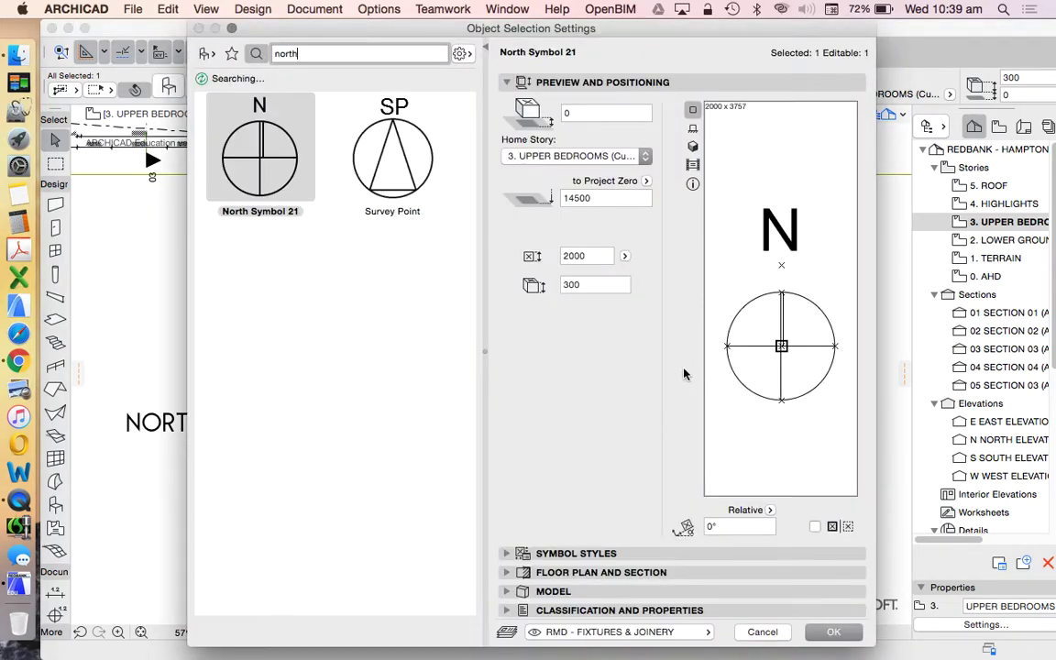
{"action": "key", "text": "Escape"}
{"action": "key", "text": "Escape"}
{"action": "scroll", "coordinate": [691, 408], "scroll_direction": "up", "scroll_amount": 1}
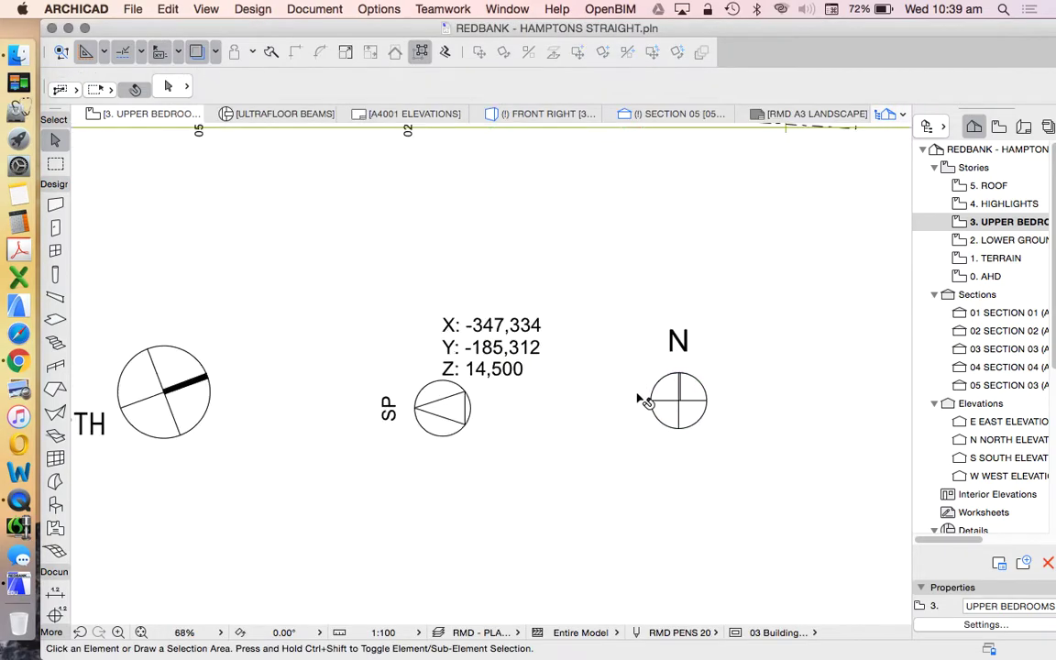
Make North Symbol 21 follow Project North, keeping symbol Style 1
{"action": "left_click", "coordinate": [684, 402]}
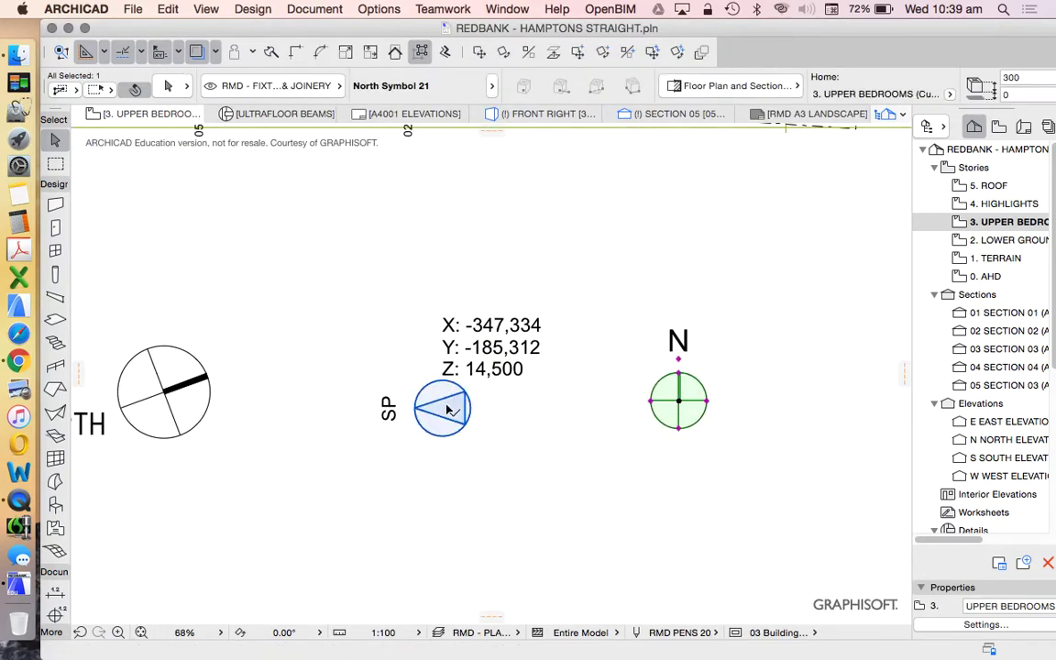
{"action": "left_click", "coordinate": [169, 89]}
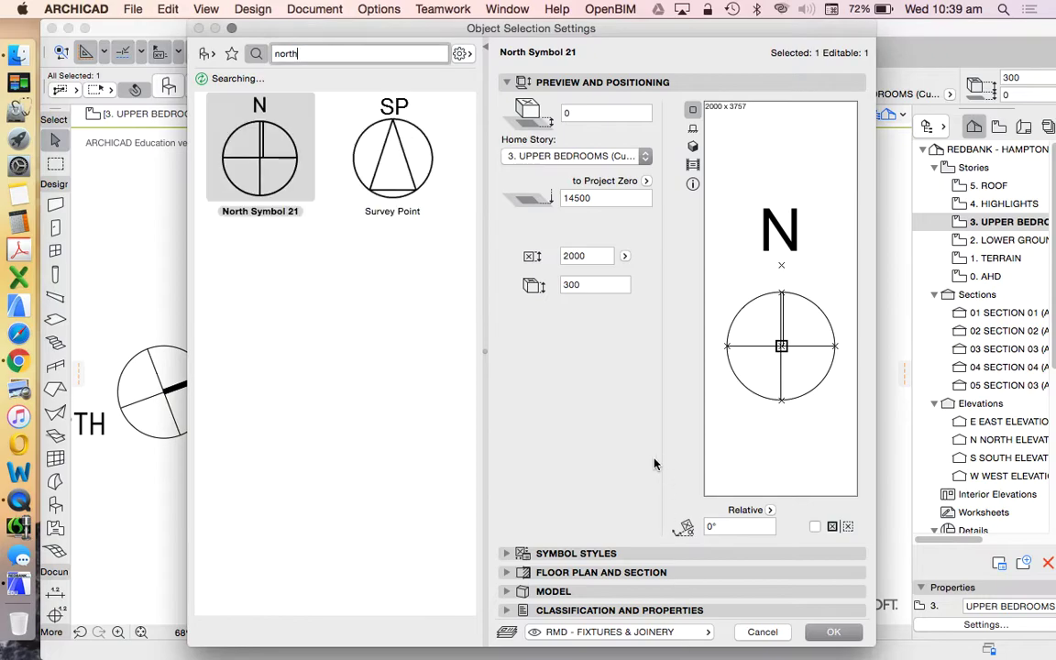
{"action": "left_click", "coordinate": [715, 404]}
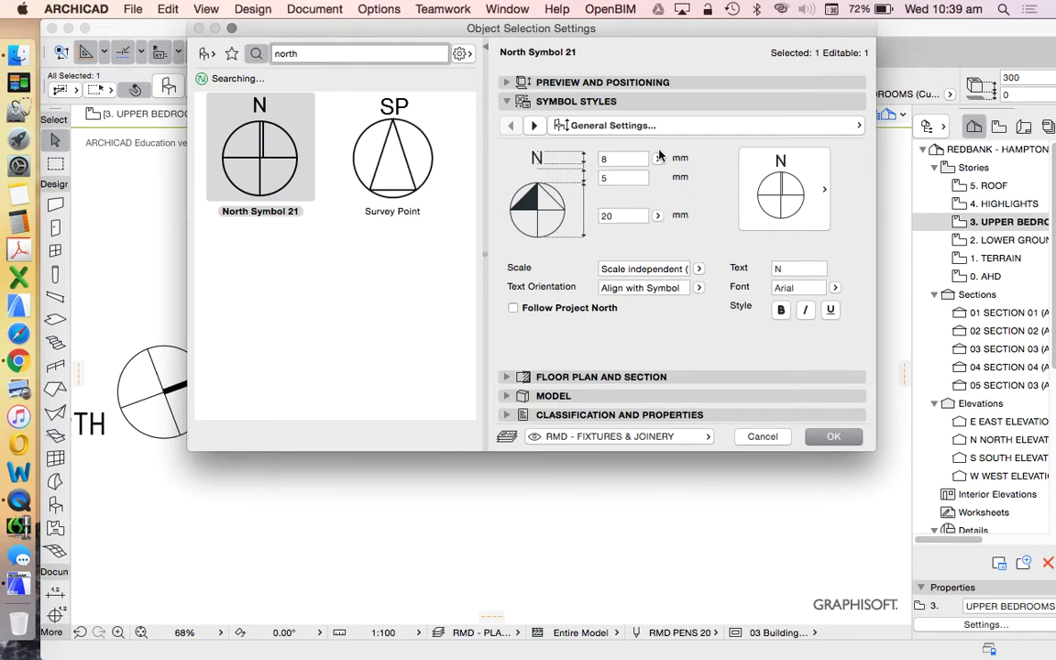
{"action": "left_click", "coordinate": [813, 205]}
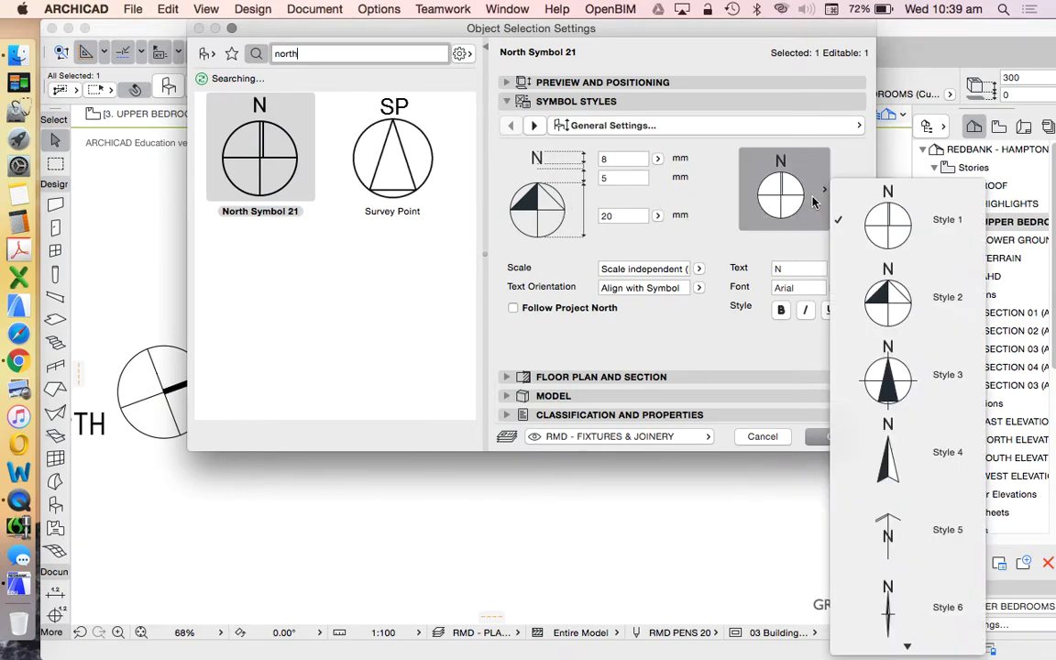
{"action": "scroll", "coordinate": [939, 299], "scroll_direction": "down", "scroll_amount": 5}
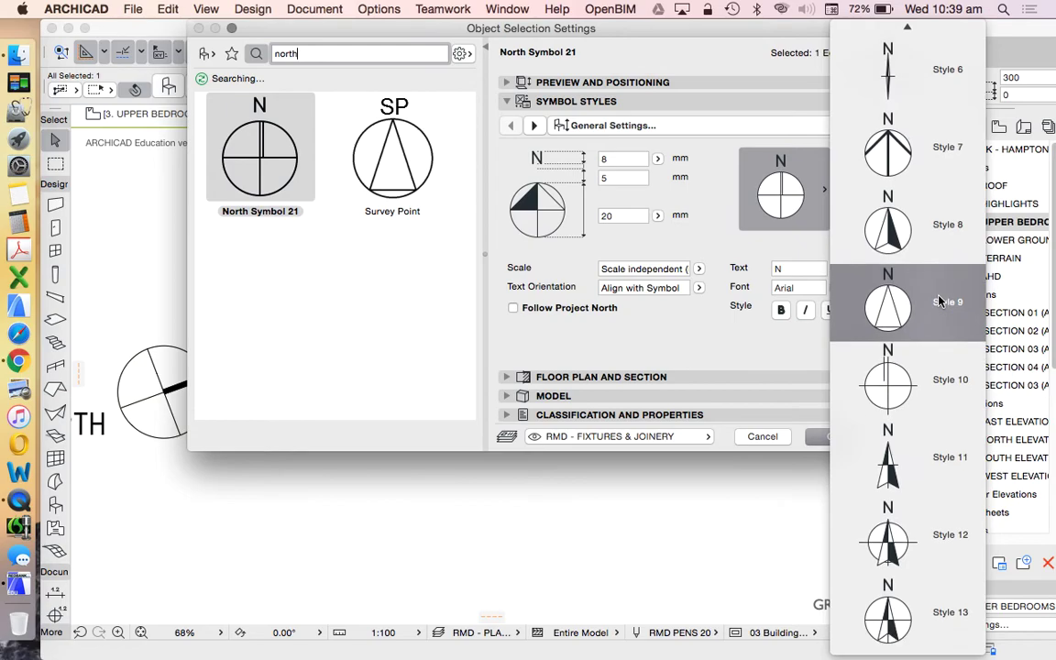
{"action": "scroll", "coordinate": [944, 458], "scroll_direction": "up", "scroll_amount": 5}
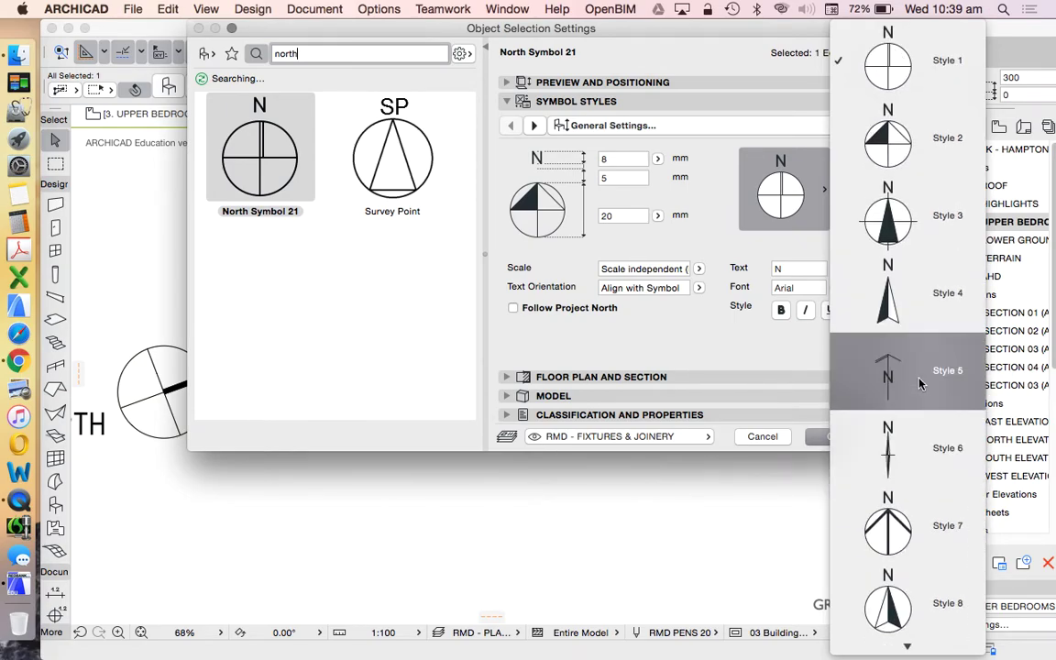
{"action": "left_click", "coordinate": [917, 61]}
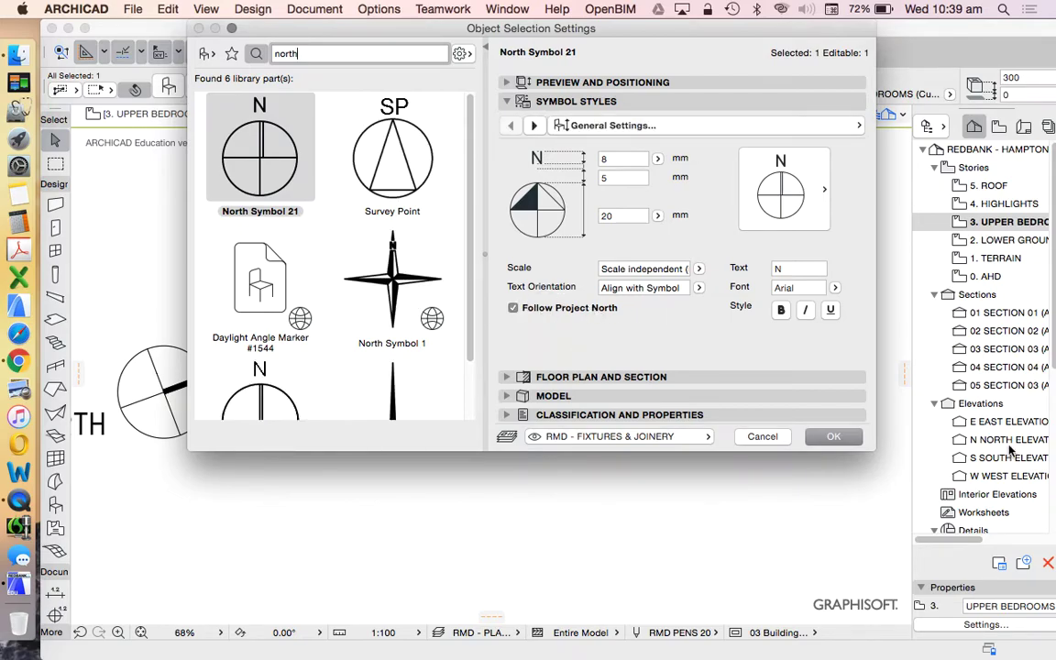
{"action": "left_click", "coordinate": [835, 438]}
Compare the direction of North Symbol 21 with the hand-drawn north point beside the NORTH text
{"action": "scroll", "coordinate": [750, 459], "scroll_direction": "up", "scroll_amount": 3}
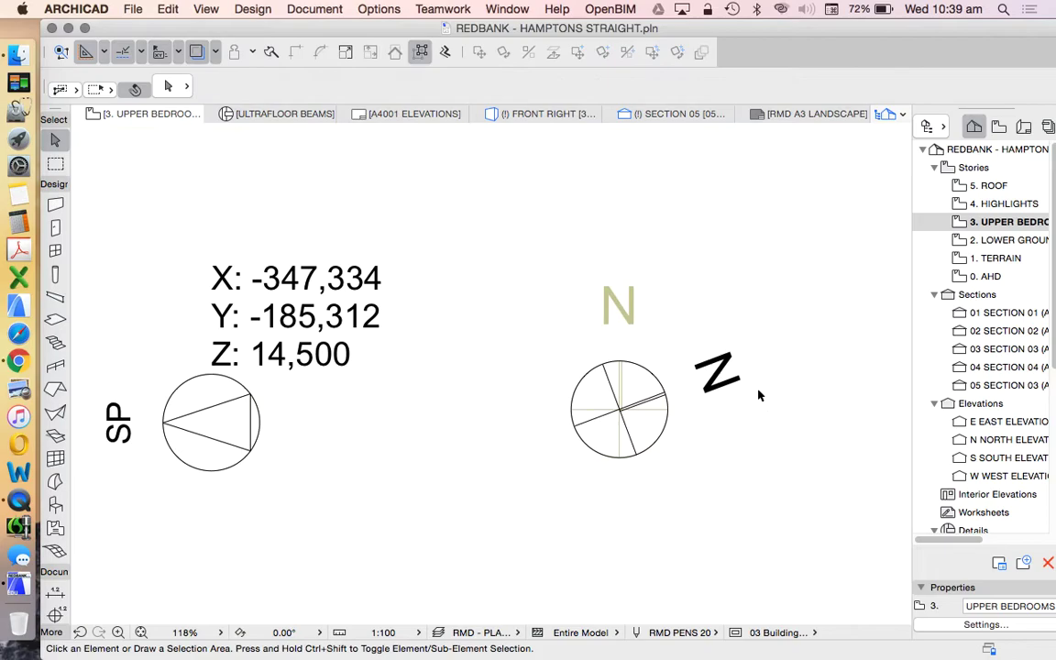
{"action": "scroll", "coordinate": [710, 366], "scroll_direction": "down", "scroll_amount": 2}
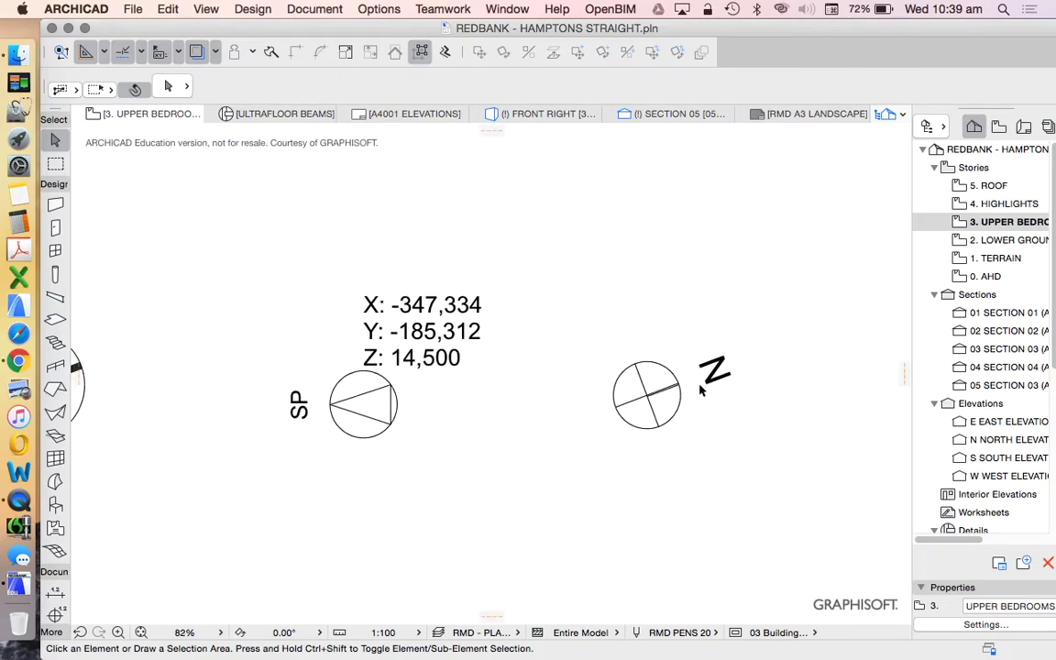
{"action": "scroll", "coordinate": [697, 375], "scroll_direction": "down", "scroll_amount": 3}
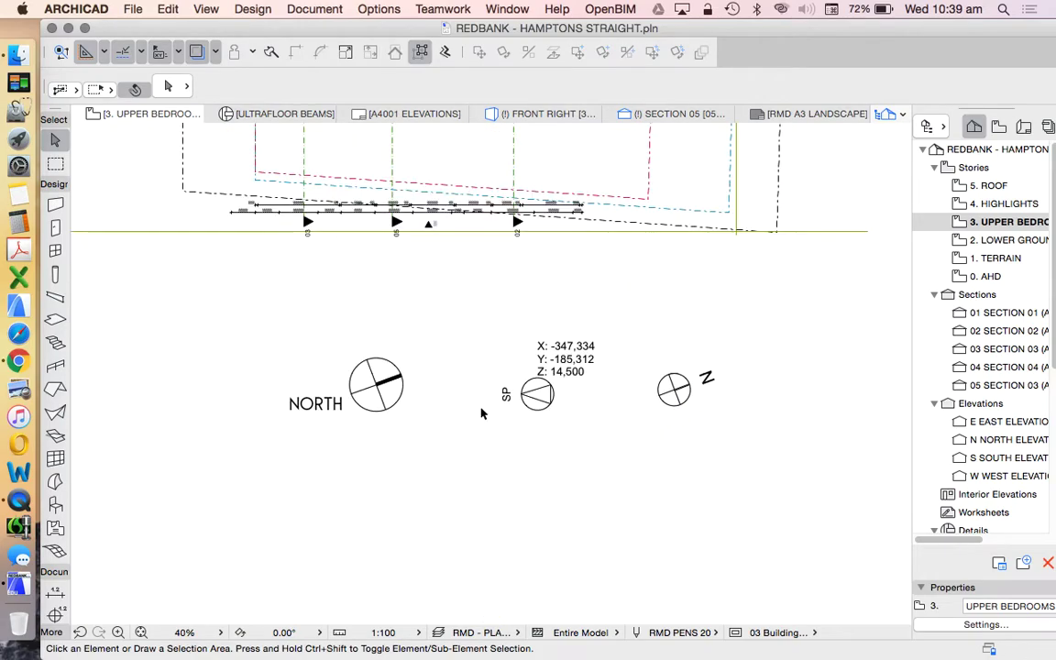
{"action": "left_click", "coordinate": [370, 392]}
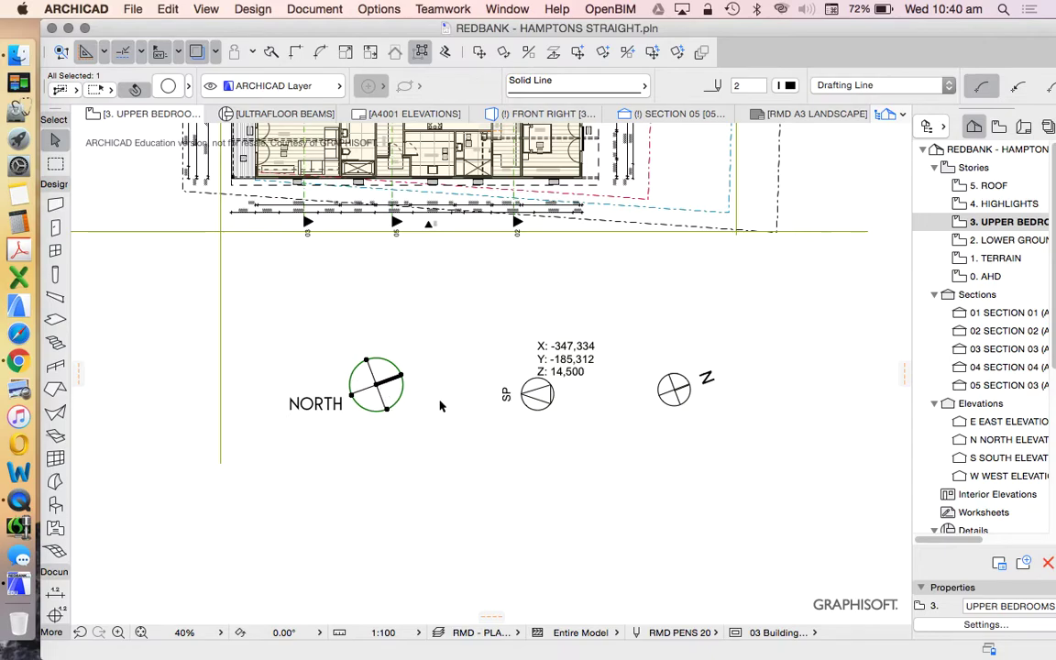
{"action": "scroll", "coordinate": [380, 389], "scroll_direction": "up", "scroll_amount": 2}
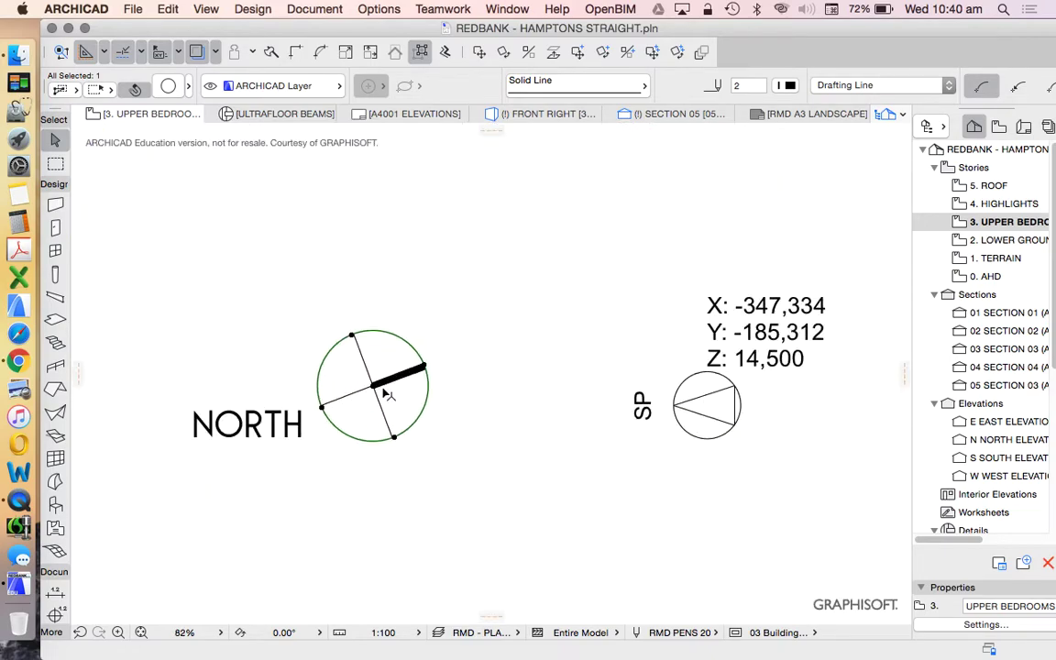
{"action": "scroll", "coordinate": [377, 403], "scroll_direction": "down", "scroll_amount": 1}
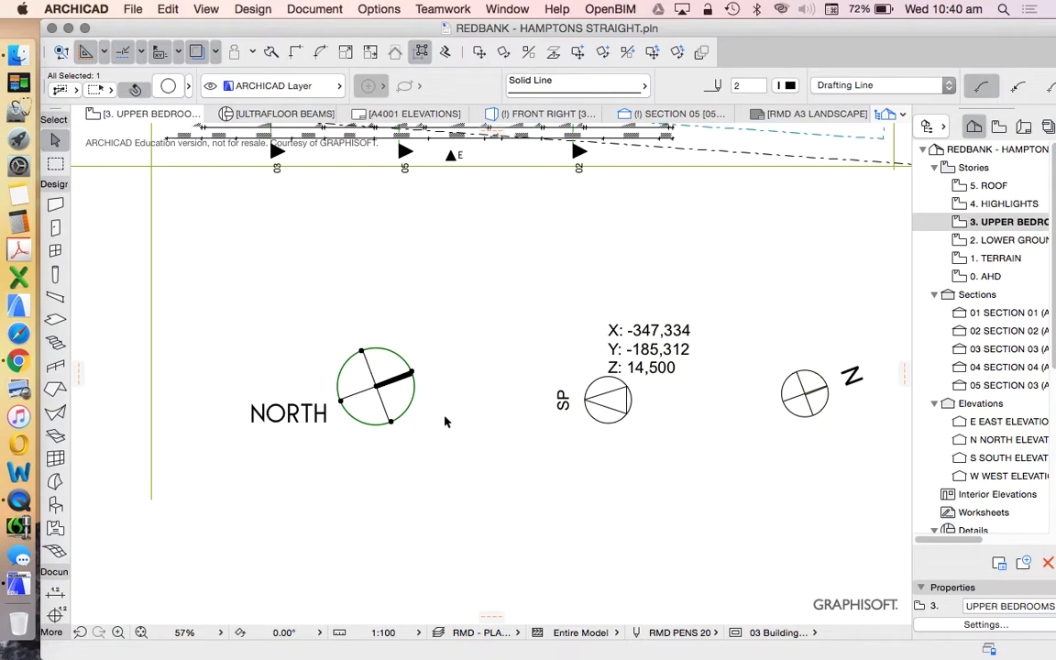
{"action": "scroll", "coordinate": [898, 406], "scroll_direction": "up", "scroll_amount": 1}
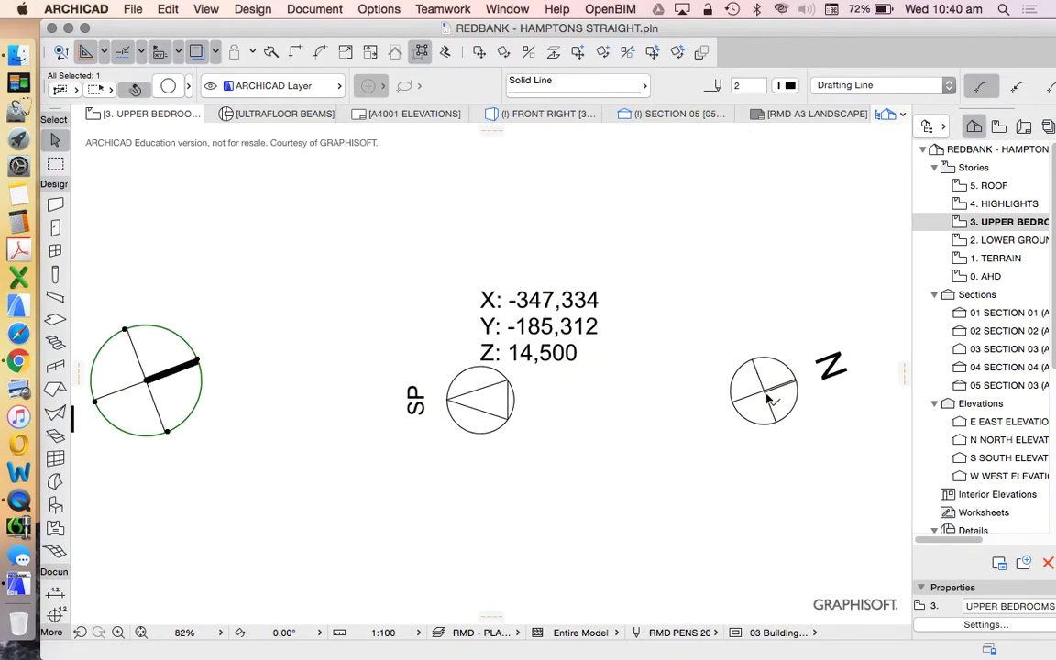
{"action": "left_click", "coordinate": [768, 398]}
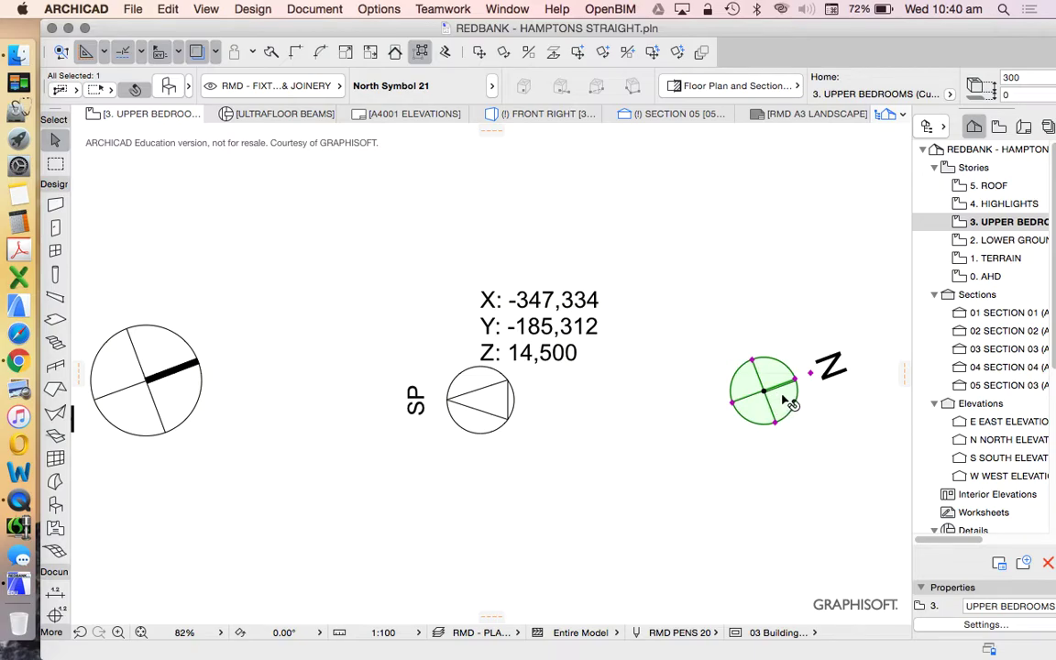
Make the survey point object follow Project North
{"action": "left_click", "coordinate": [477, 400]}
{"action": "left_click", "coordinate": [168, 85]}
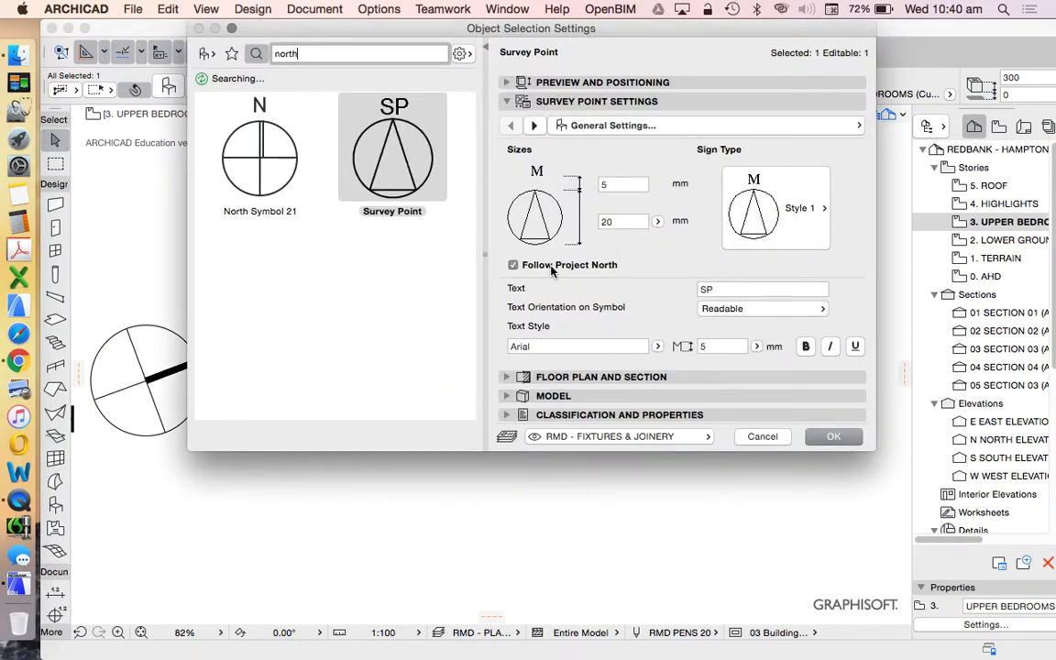
{"action": "left_click", "coordinate": [833, 438]}
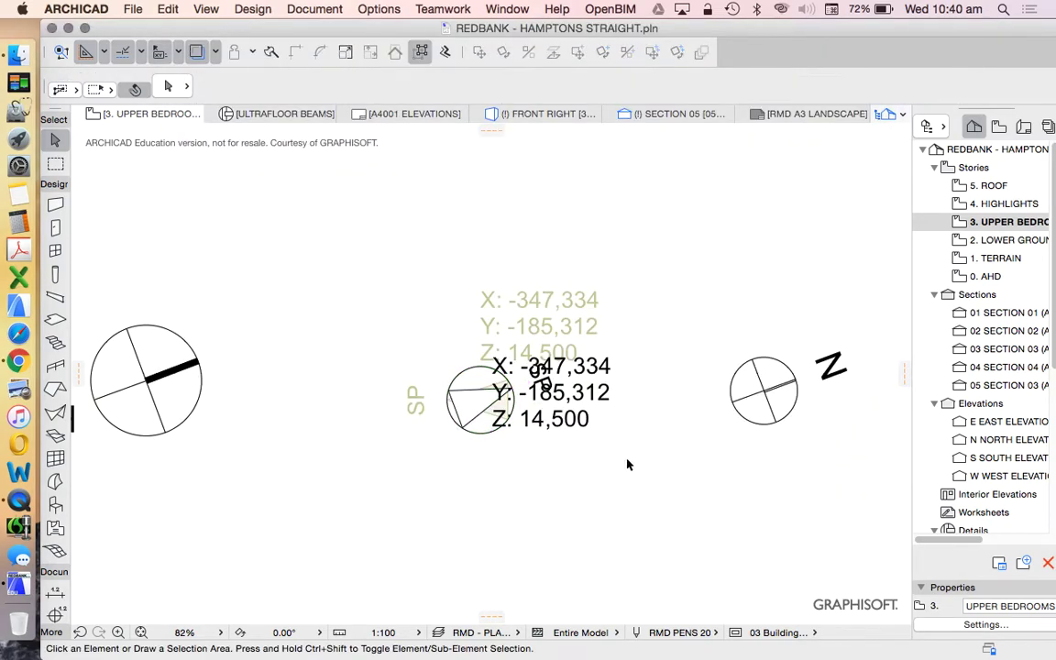
Move the survey point's SP label clear of the coordinate text, to the opposite side of its circle
{"action": "scroll", "coordinate": [555, 408], "scroll_direction": "down", "scroll_amount": 5}
{"action": "scroll", "coordinate": [529, 390], "scroll_direction": "up", "scroll_amount": 4}
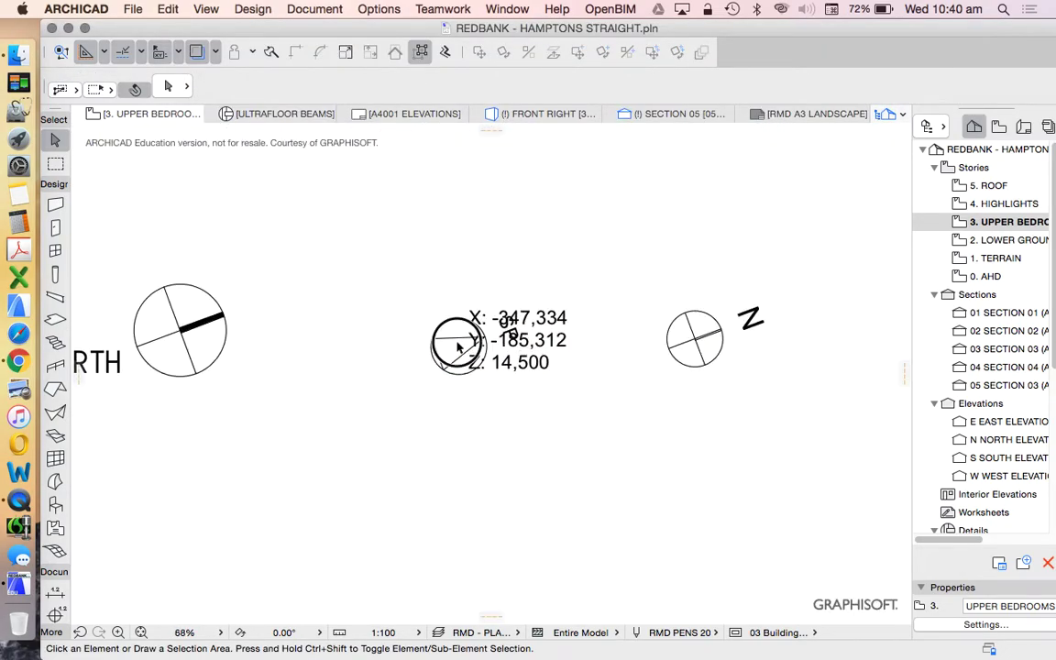
{"action": "left_click", "coordinate": [512, 341]}
{"action": "scroll", "coordinate": [512, 341], "scroll_direction": "up", "scroll_amount": 2}
{"action": "left_click", "coordinate": [459, 328]}
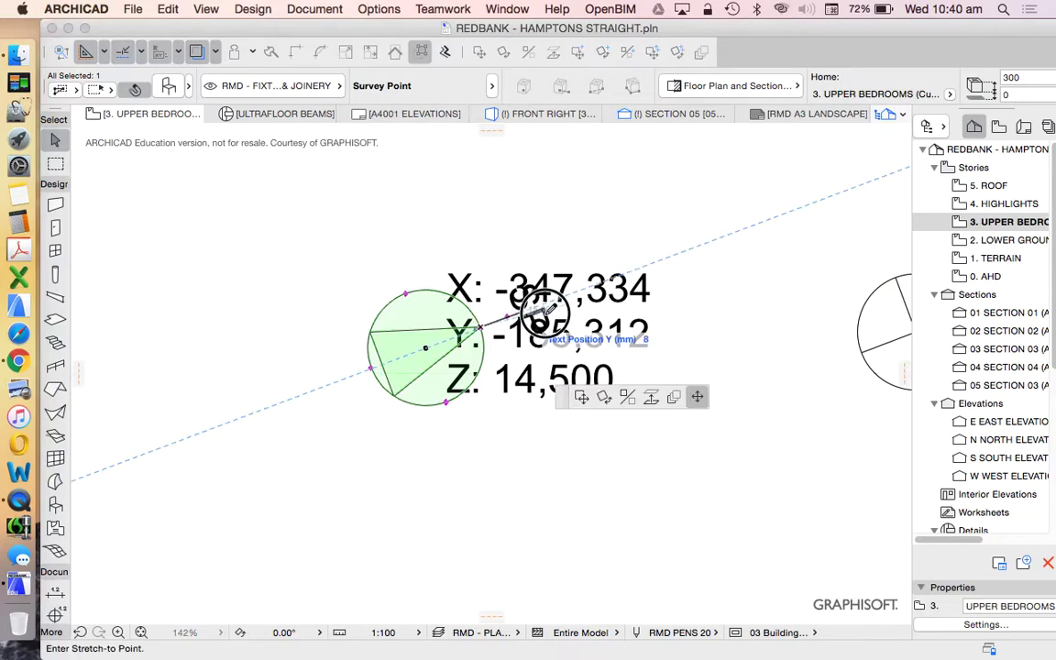
{"action": "left_click", "coordinate": [569, 268]}
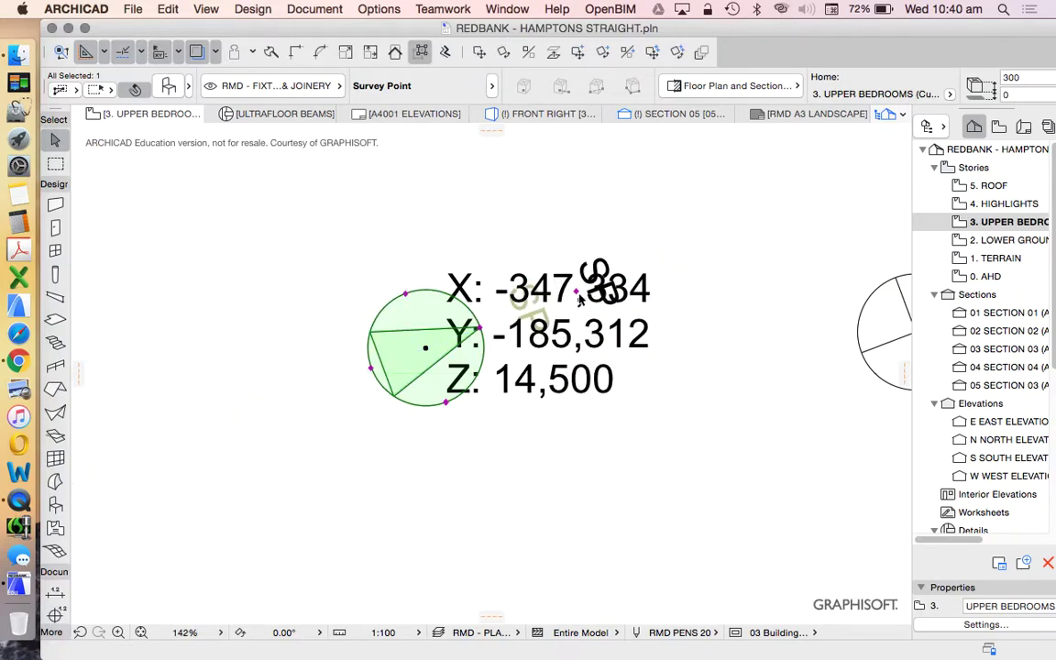
{"action": "left_click", "coordinate": [577, 293]}
{"action": "left_click", "coordinate": [323, 370]}
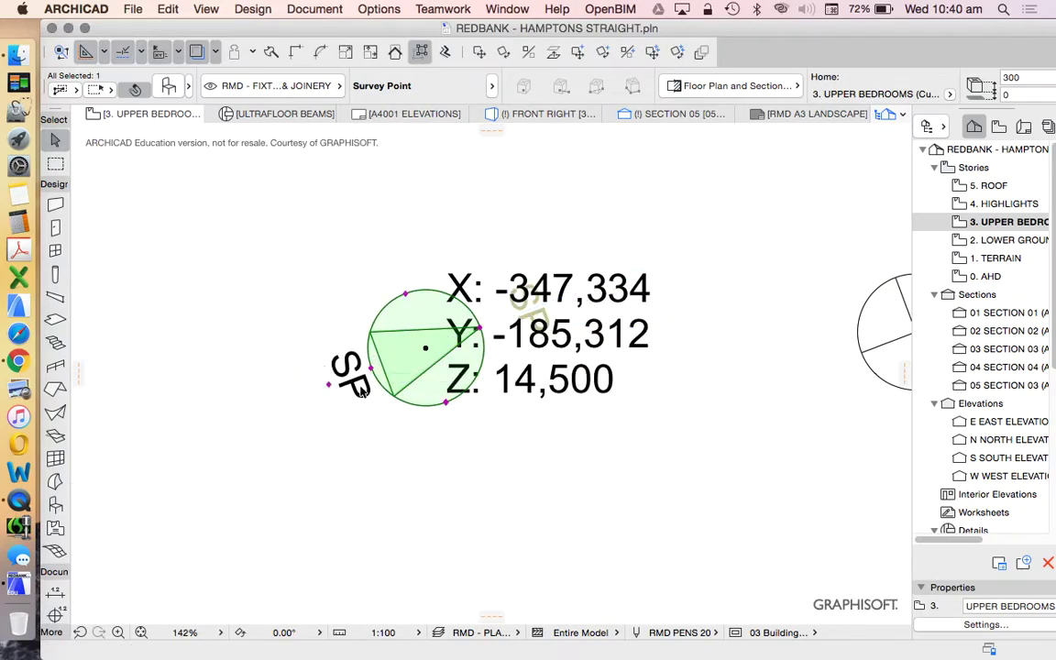
Examine the survey point's SP label and coordinate text, and the neighbouring north symbol on the floor plan
{"action": "scroll", "coordinate": [362, 390], "scroll_direction": "up", "scroll_amount": 3}
{"action": "scroll", "coordinate": [372, 386], "scroll_direction": "down", "scroll_amount": 3}
{"action": "left_click", "coordinate": [568, 427]}
{"action": "scroll", "coordinate": [555, 343], "scroll_direction": "up", "scroll_amount": 2}
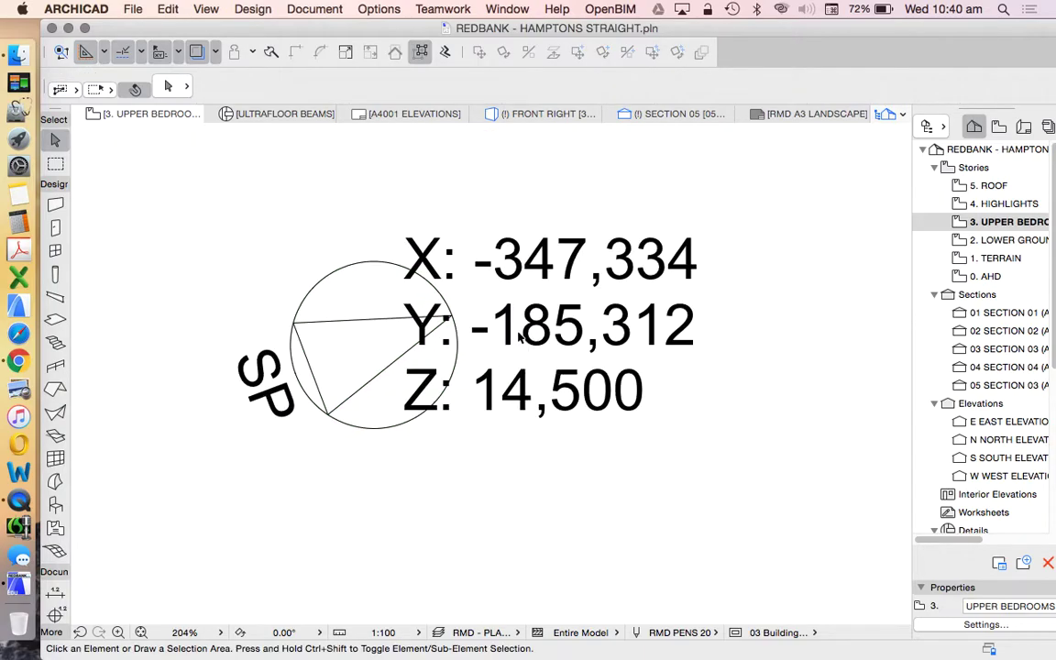
{"action": "left_click_drag", "start_coordinate": [518, 332], "coordinate": [640, 445]}
{"action": "left_click_drag", "start_coordinate": [721, 474], "coordinate": [373, 258]}
{"action": "scroll", "coordinate": [373, 258], "scroll_direction": "down", "scroll_amount": 3}
{"action": "left_click_drag", "start_coordinate": [377, 312], "coordinate": [429, 366]}
{"action": "key", "text": "Escape"}
{"action": "key", "text": "Escape"}
{"action": "scroll", "coordinate": [413, 399], "scroll_direction": "down", "scroll_amount": 3}
{"action": "scroll", "coordinate": [644, 353], "scroll_direction": "up", "scroll_amount": 3}
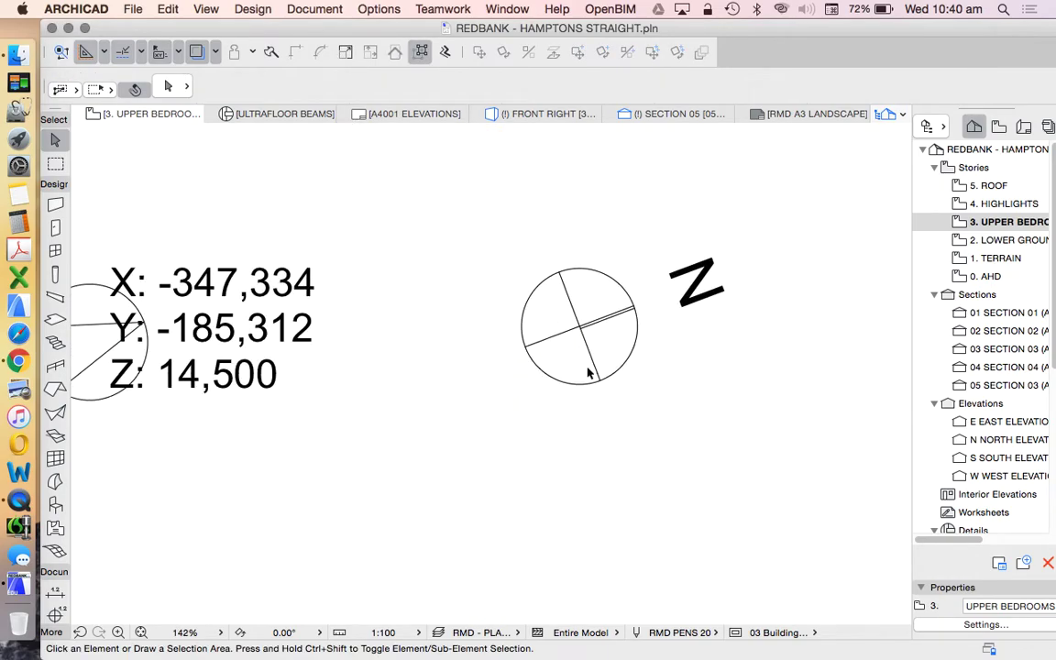
Move the N label of North Symbol 21 slightly closer to its circle, on the same side as the north pointer
{"action": "left_click_drag", "start_coordinate": [658, 413], "coordinate": [489, 224]}
{"action": "scroll", "coordinate": [545, 273], "scroll_direction": "down", "scroll_amount": 3}
{"action": "scroll", "coordinate": [546, 278], "scroll_direction": "up", "scroll_amount": 1}
{"action": "scroll", "coordinate": [543, 278], "scroll_direction": "up", "scroll_amount": 2}
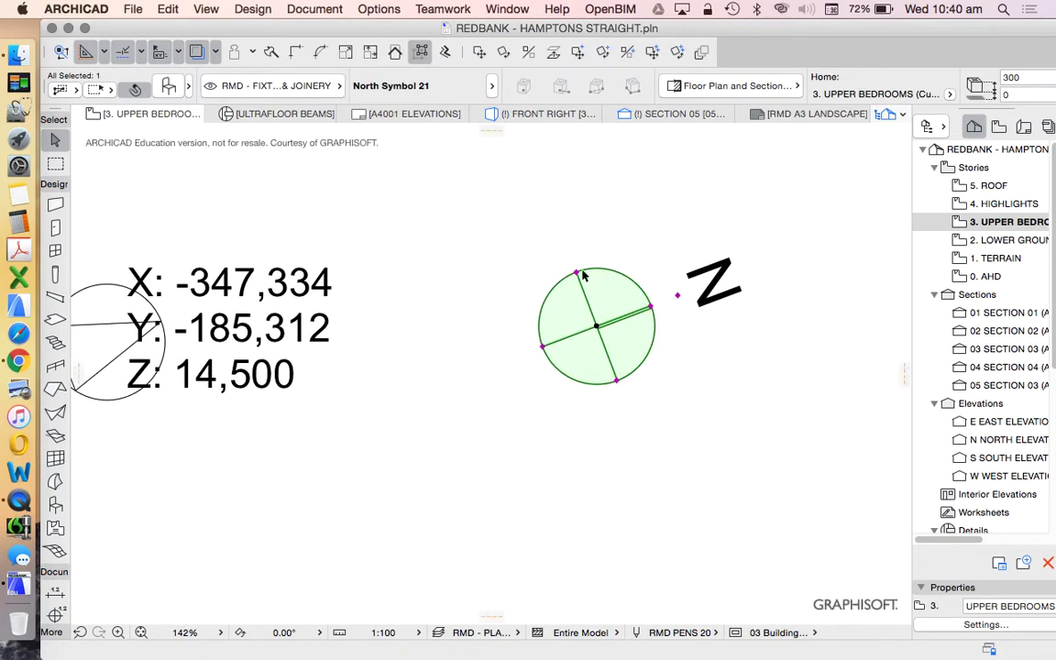
{"action": "left_click", "coordinate": [578, 275]}
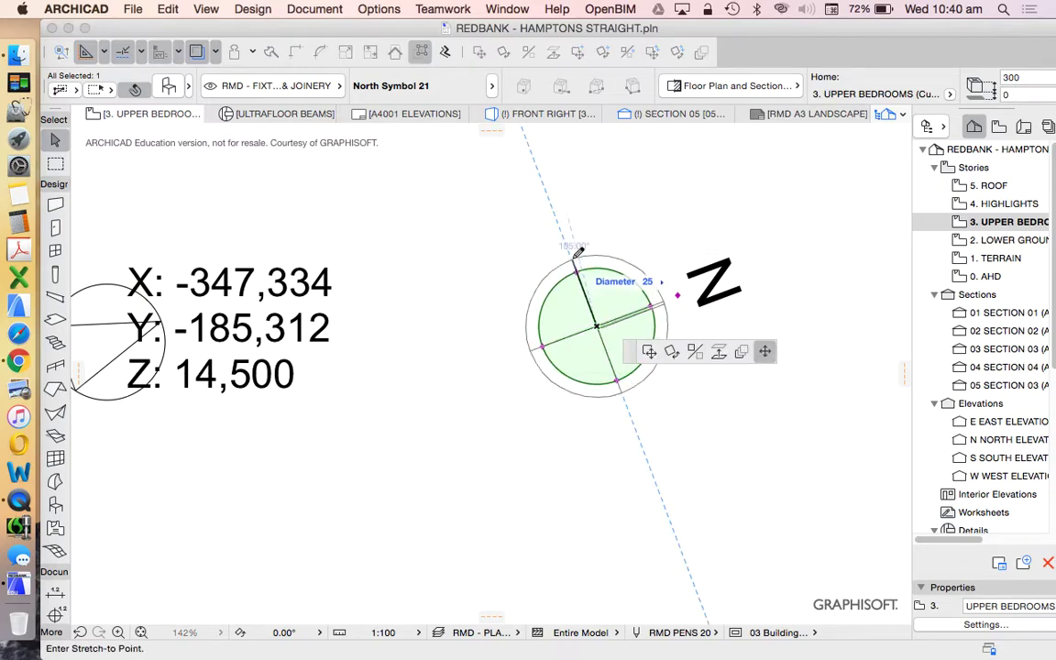
{"action": "key", "text": "Escape"}
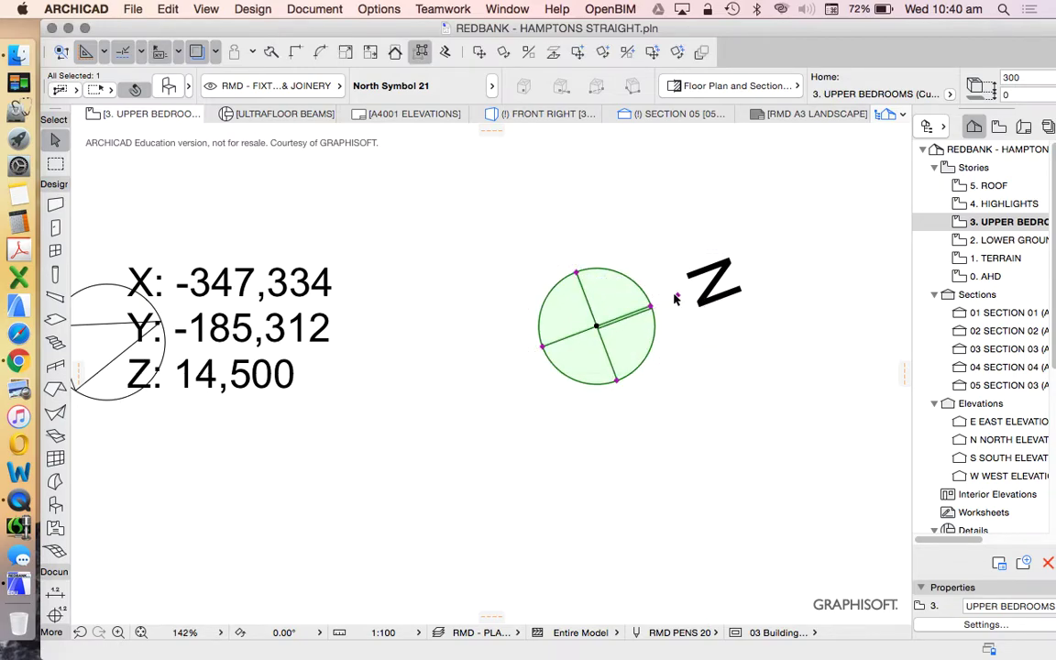
{"action": "left_click", "coordinate": [676, 297]}
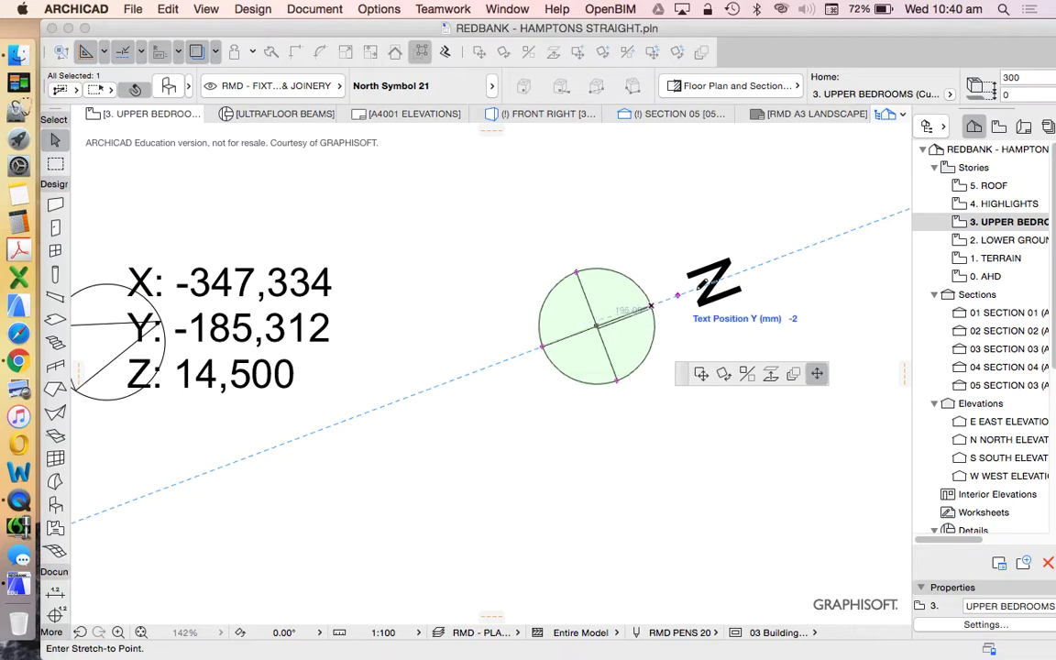
{"action": "left_click", "coordinate": [495, 358]}
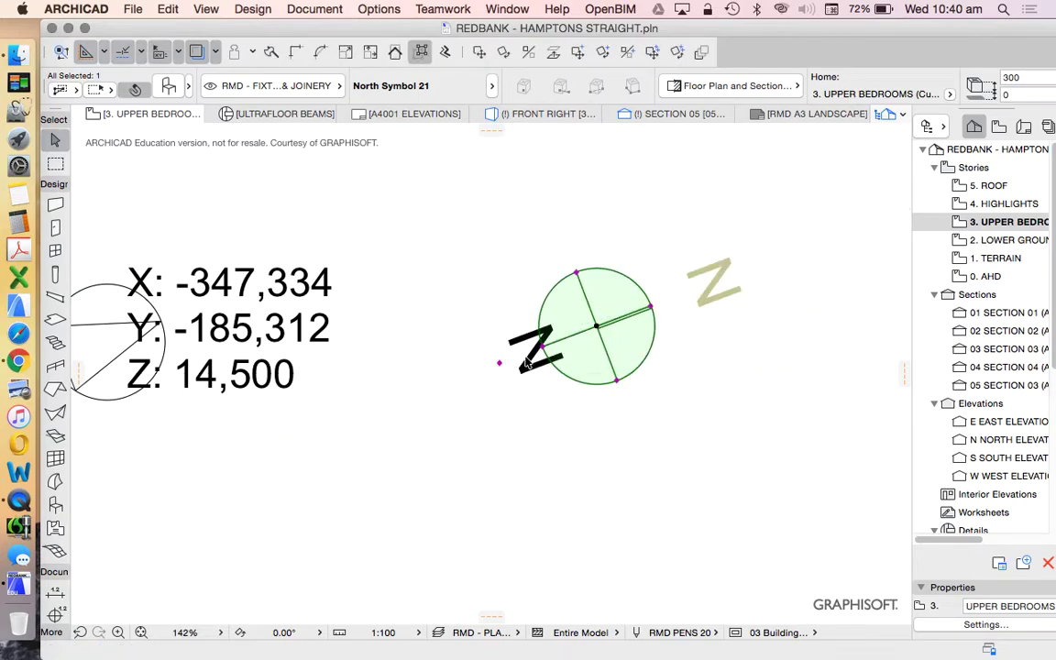
{"action": "left_click", "coordinate": [500, 367]}
{"action": "left_click", "coordinate": [674, 293]}
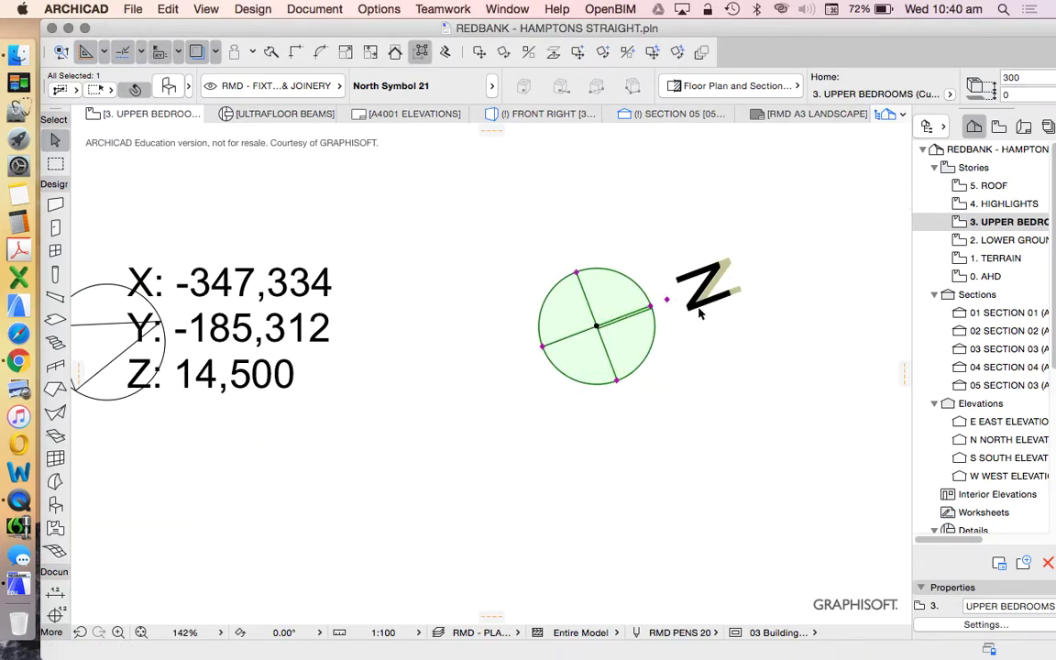
Select North Symbol 21 below the upper bedrooms floor plan and copy it
{"action": "scroll", "coordinate": [610, 330], "scroll_direction": "down", "scroll_amount": 5}
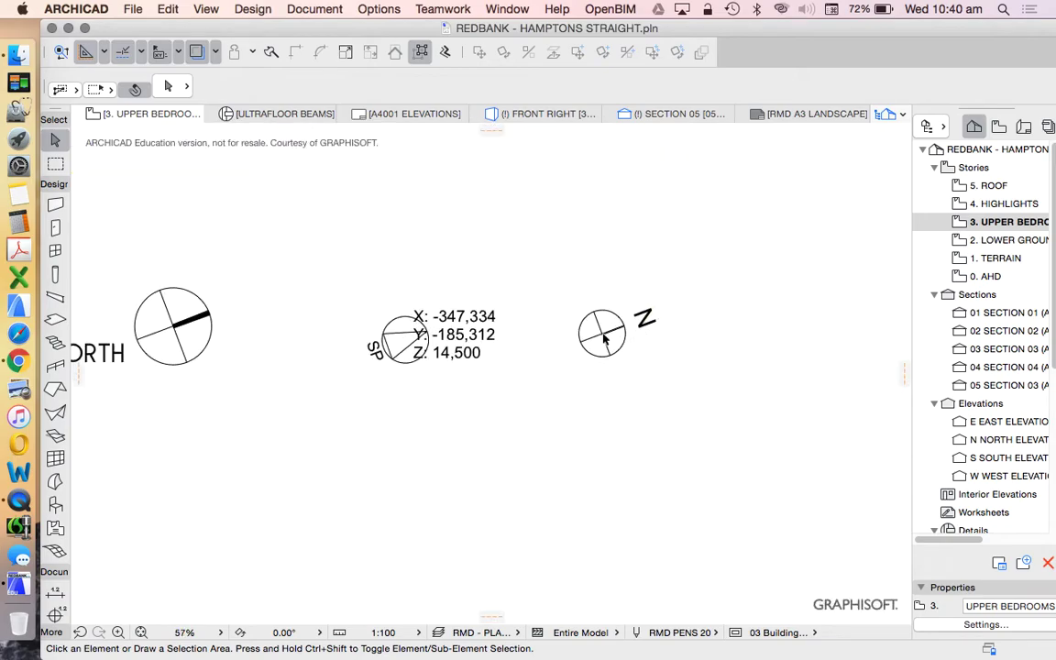
{"action": "scroll", "coordinate": [642, 367], "scroll_direction": "down", "scroll_amount": 5}
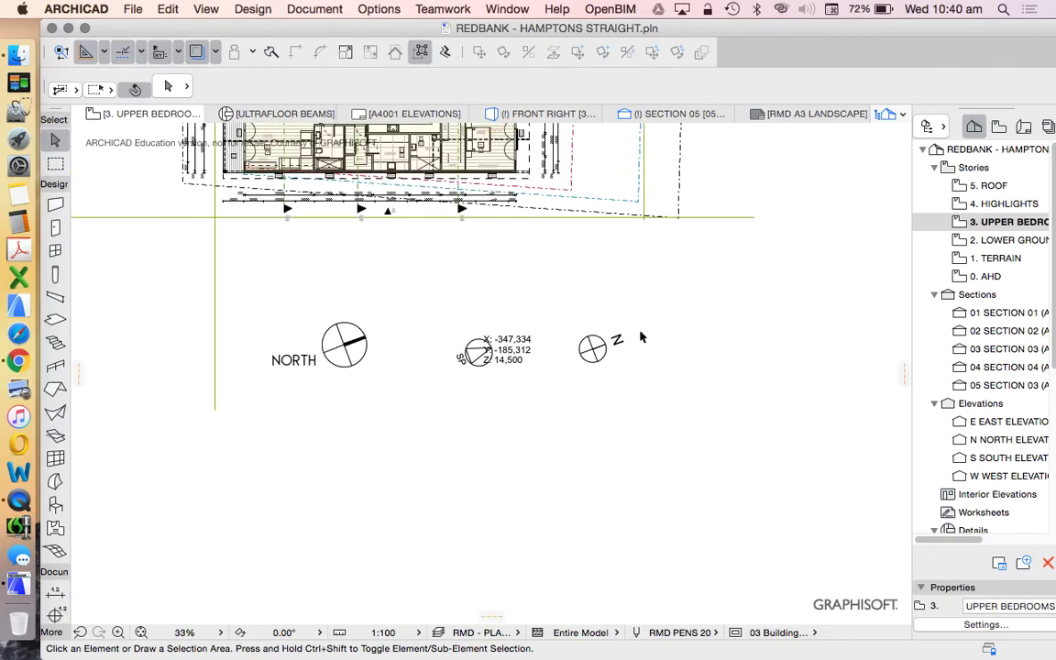
{"action": "scroll", "coordinate": [677, 396], "scroll_direction": "up", "scroll_amount": 5}
{"action": "scroll", "coordinate": [623, 414], "scroll_direction": "down", "scroll_amount": 5}
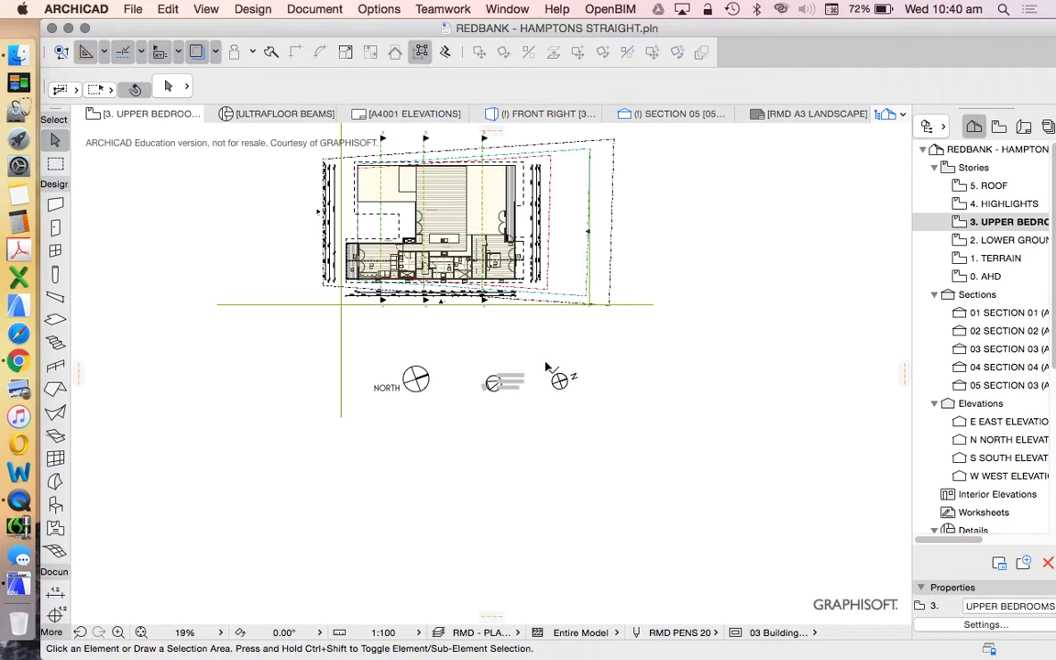
{"action": "scroll", "coordinate": [503, 367], "scroll_direction": "up", "scroll_amount": 2}
{"action": "left_click", "coordinate": [614, 422]}
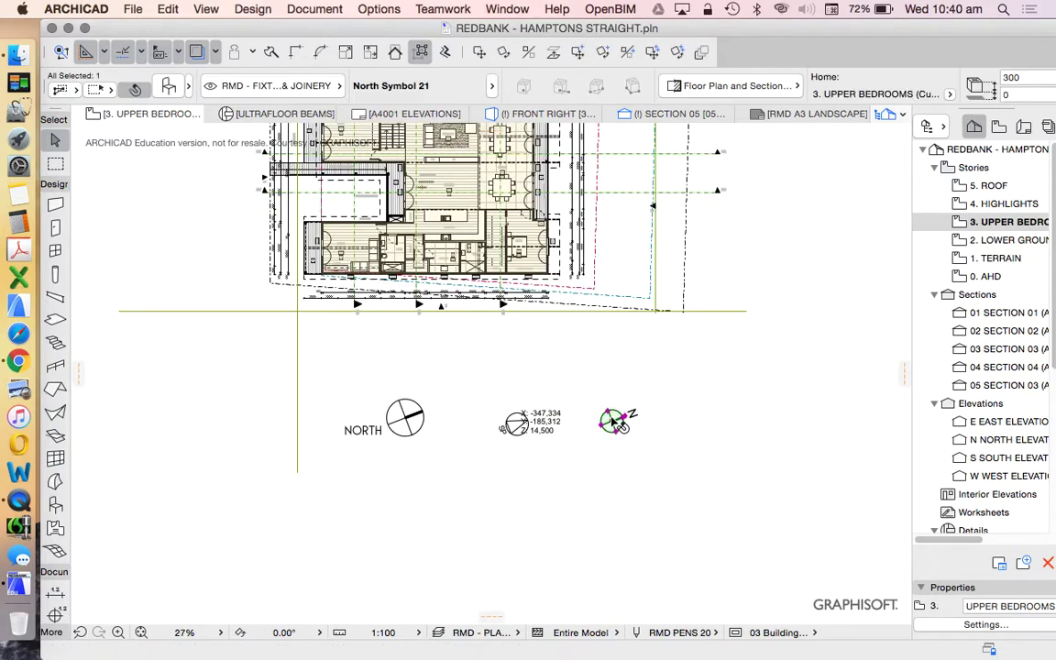
{"action": "scroll", "coordinate": [665, 453], "scroll_direction": "down", "scroll_amount": 2}
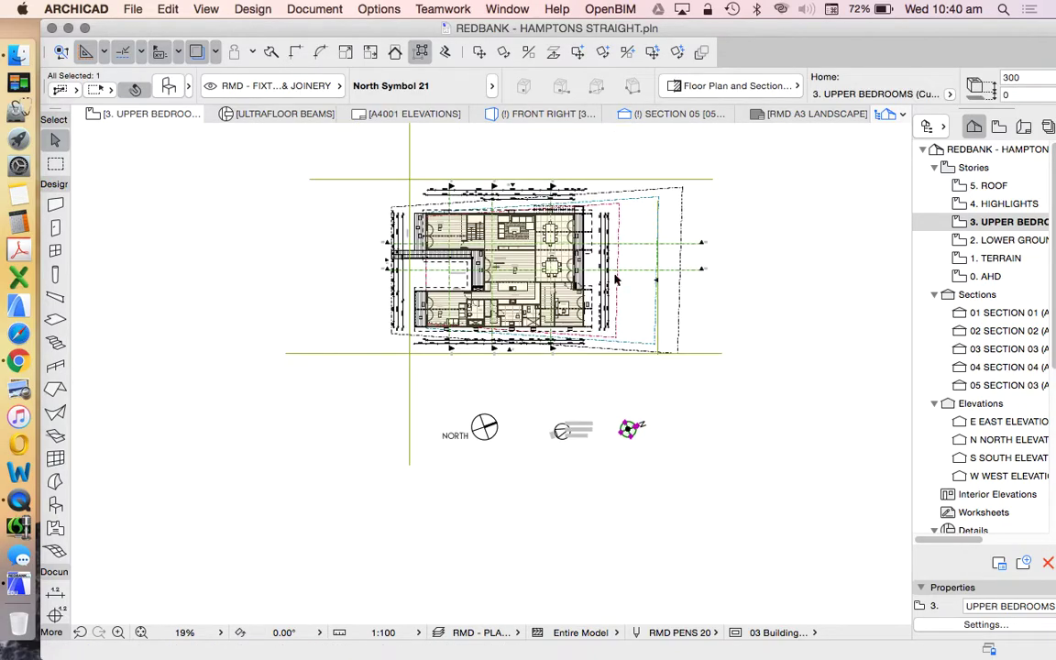
{"action": "scroll", "coordinate": [605, 312], "scroll_direction": "up", "scroll_amount": 3}
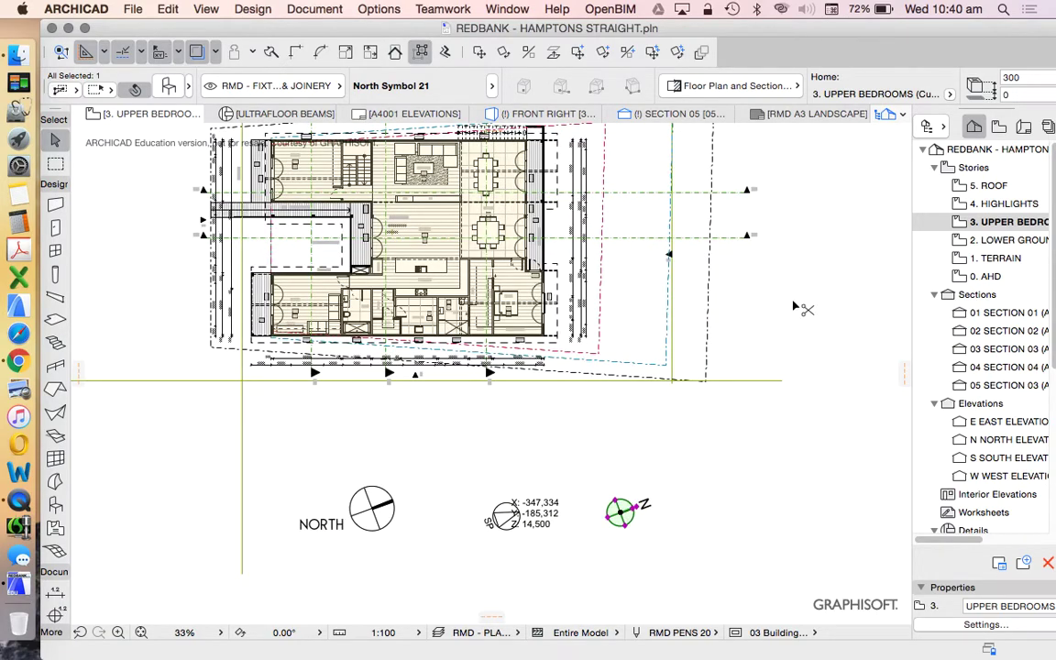
Open the RMD A3 LANDSCAPE master layout
{"action": "left_click", "coordinate": [1025, 125]}
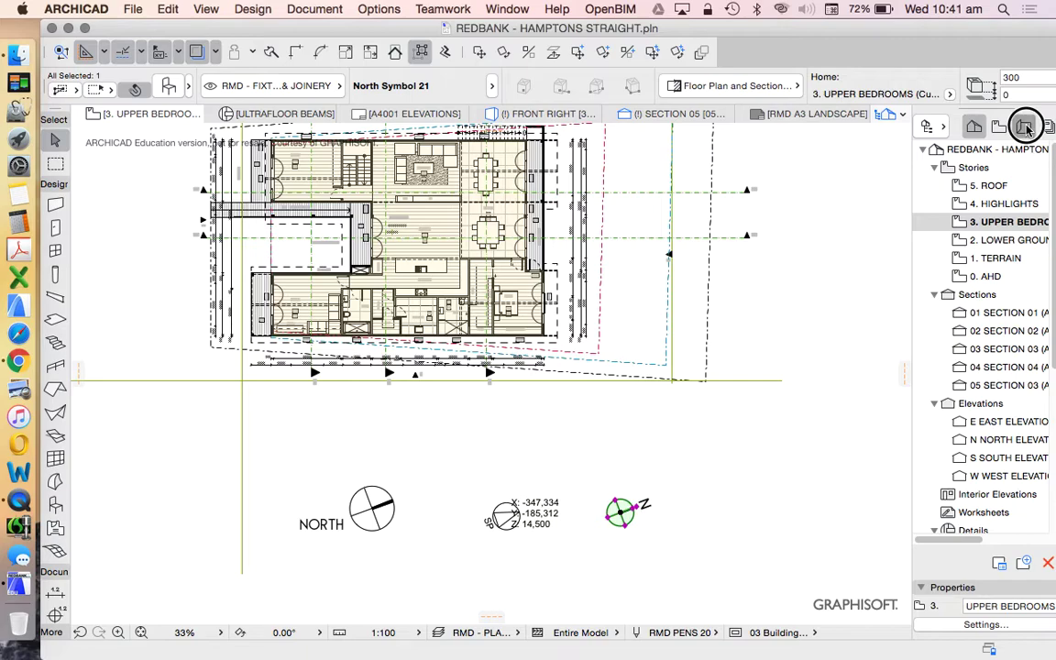
{"action": "scroll", "coordinate": [926, 330], "scroll_direction": "down", "scroll_amount": 10}
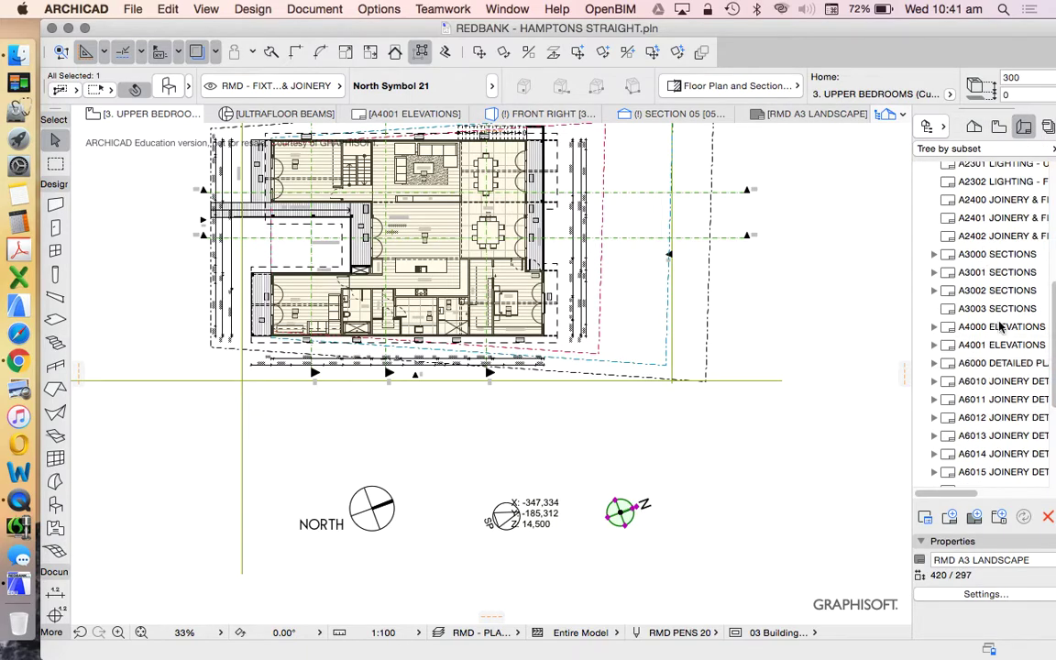
{"action": "scroll", "coordinate": [999, 328], "scroll_direction": "down", "scroll_amount": 5}
{"action": "scroll", "coordinate": [999, 329], "scroll_direction": "up", "scroll_amount": 8}
{"action": "scroll", "coordinate": [999, 330], "scroll_direction": "down", "scroll_amount": 10}
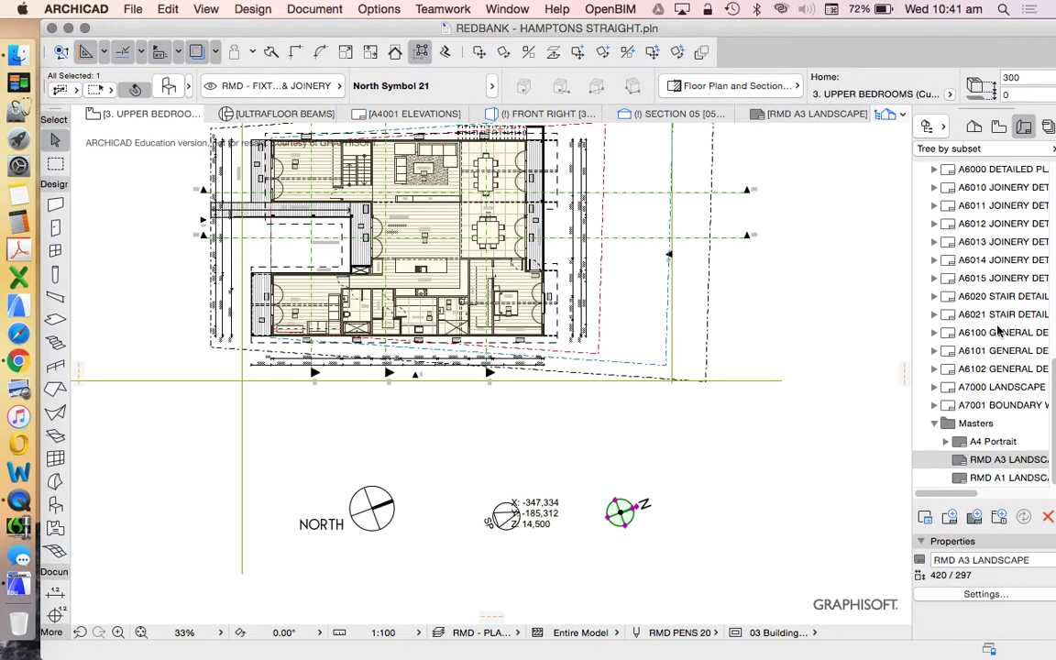
{"action": "double_click", "coordinate": [1009, 459]}
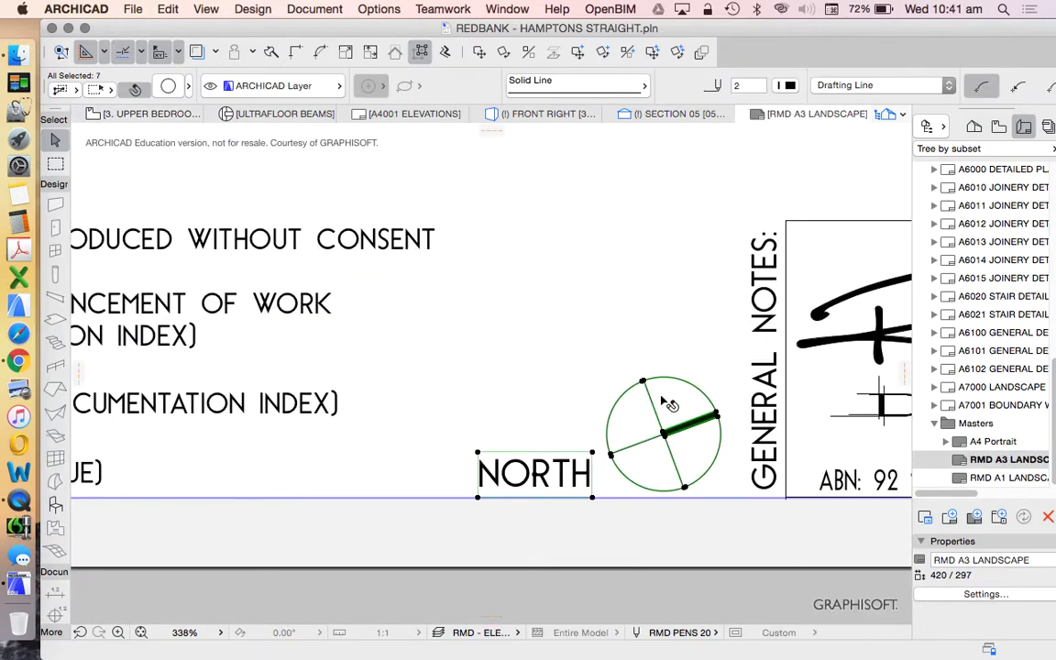
Move the NORTH text and its hand-drawn north point straight down by a distance of 20, off the master layout's title block
{"action": "scroll", "coordinate": [662, 402], "scroll_direction": "down", "scroll_amount": 8}
{"action": "left_click", "coordinate": [643, 454]}
{"action": "scroll", "coordinate": [640, 429], "scroll_direction": "up", "scroll_amount": 6}
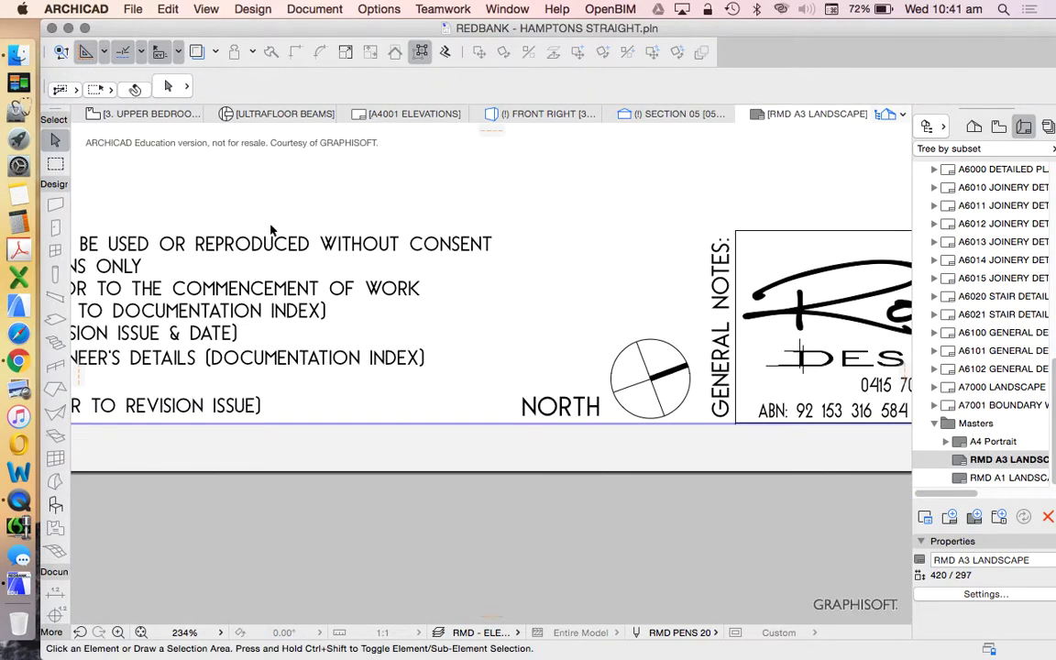
{"action": "left_click_drag", "start_coordinate": [475, 308], "coordinate": [686, 433]}
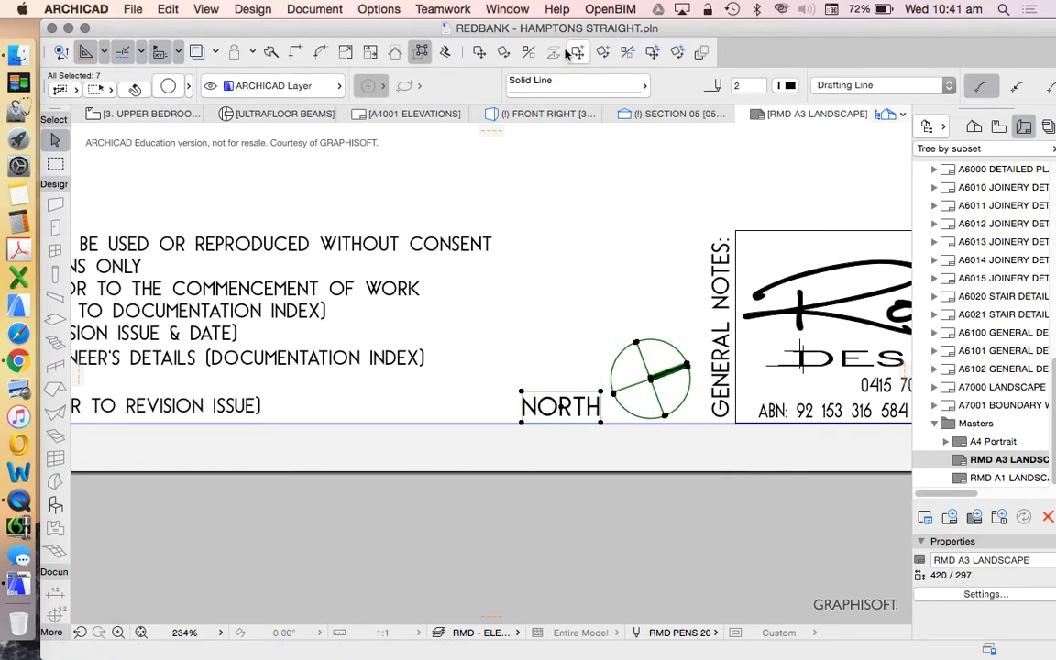
{"action": "left_click", "coordinate": [637, 393]}
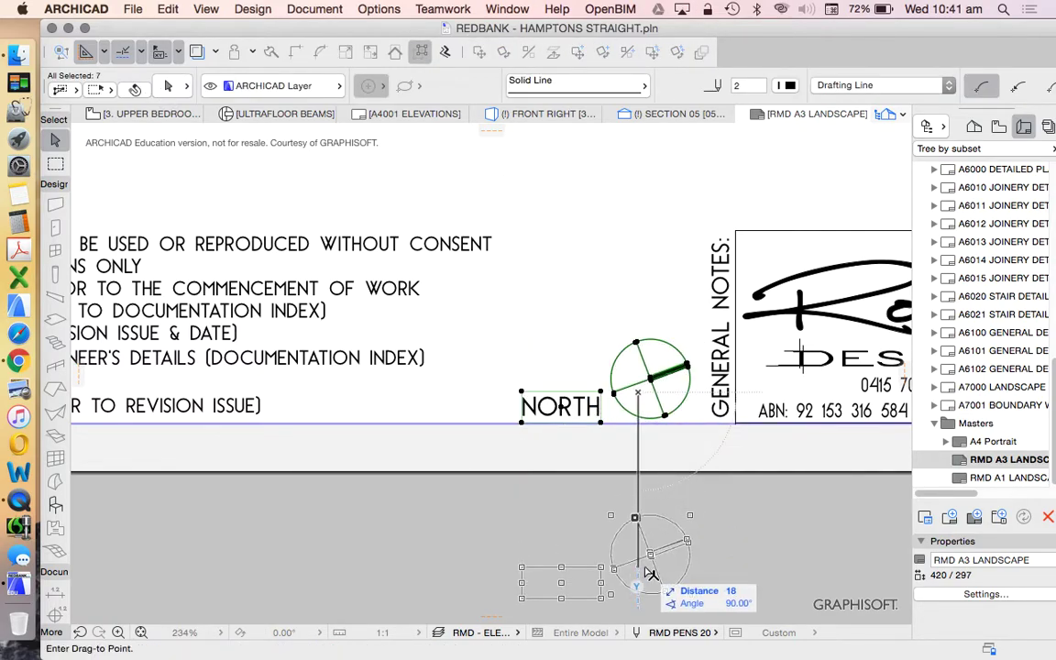
{"action": "type", "text": "20"}
{"action": "key", "text": "Return"}
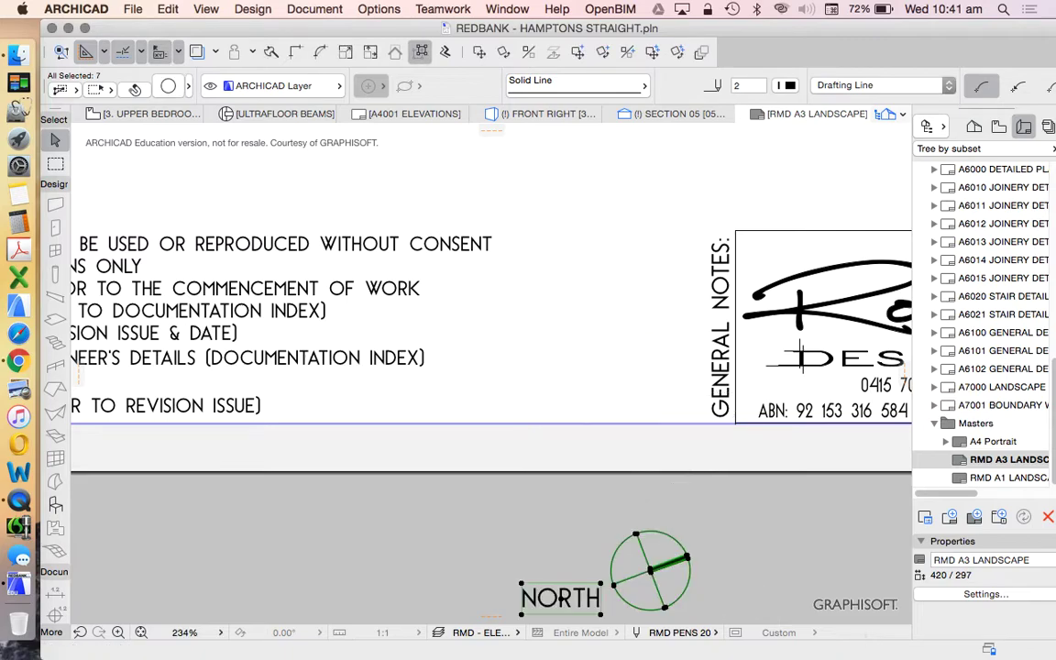
{"action": "key", "text": "Escape"}
Paste the copied north symbol onto the master layout at its original location, zooming to the pasted elements
{"action": "right_click", "coordinate": [653, 431]}
{"action": "left_click", "coordinate": [684, 450]}
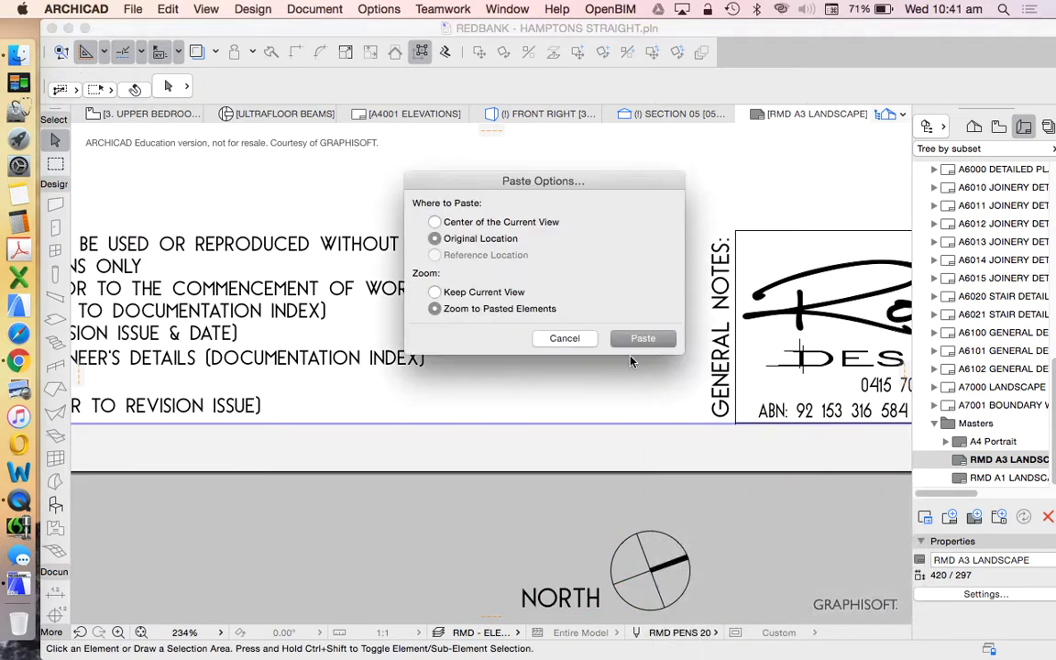
{"action": "left_click", "coordinate": [643, 338]}
{"action": "scroll", "coordinate": [472, 328], "scroll_direction": "down", "scroll_amount": 10}
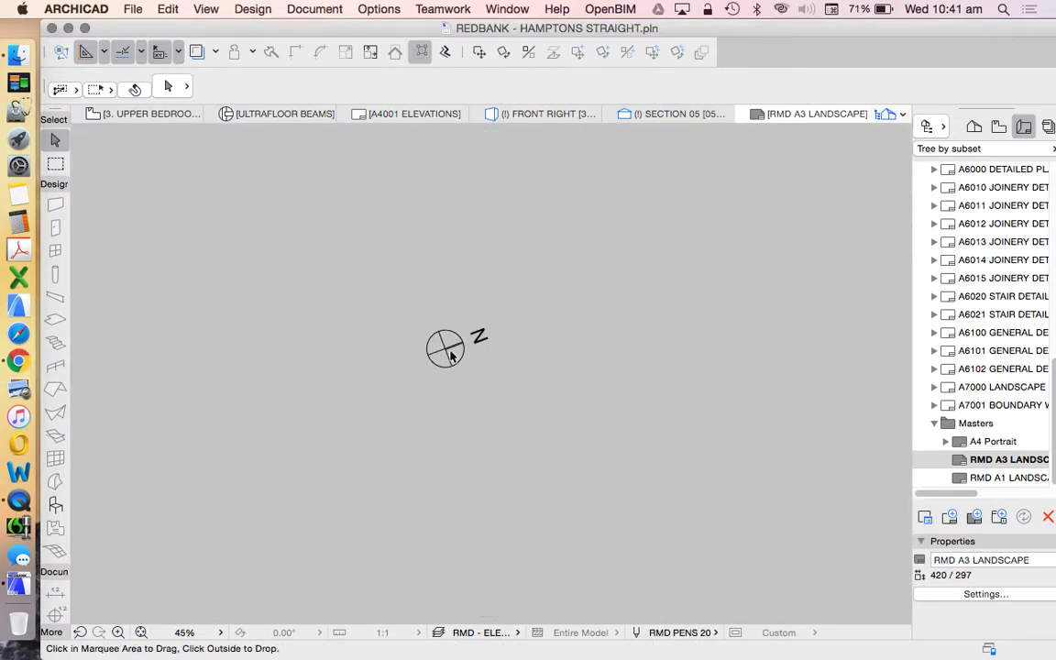
Bring the pasted north symbol into the title block, over the empty space beside the GENERAL NOTES heading
{"action": "left_click", "coordinate": [452, 353]}
{"action": "scroll", "coordinate": [556, 298], "scroll_direction": "down", "scroll_amount": 5}
{"action": "scroll", "coordinate": [556, 298], "scroll_direction": "down", "scroll_amount": 5}
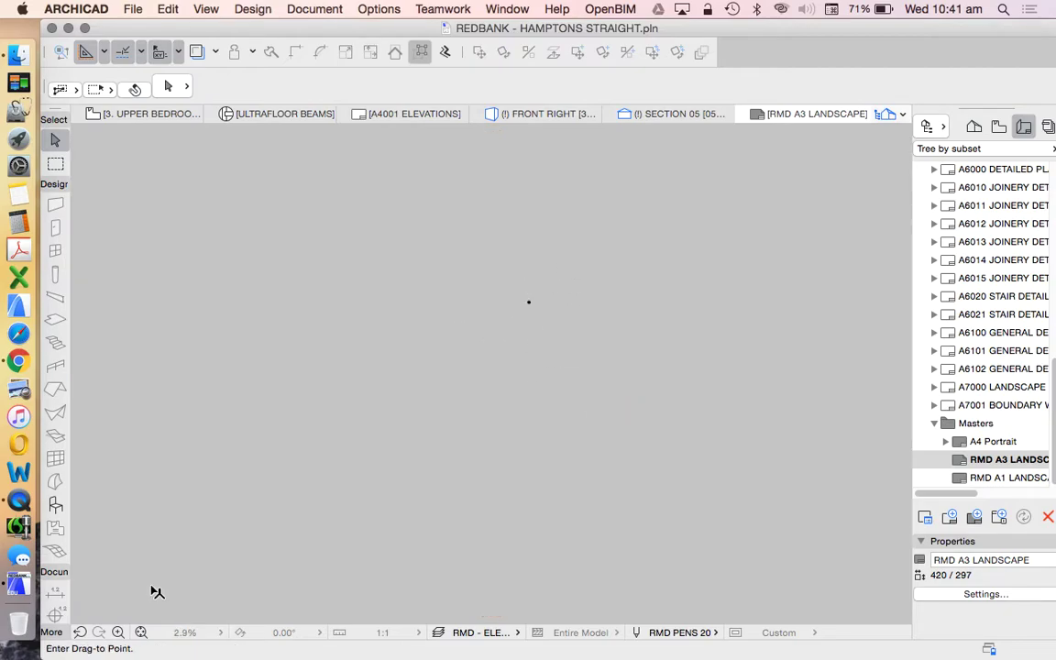
{"action": "left_click", "coordinate": [140, 634]}
{"action": "scroll", "coordinate": [814, 190], "scroll_direction": "up", "scroll_amount": 12}
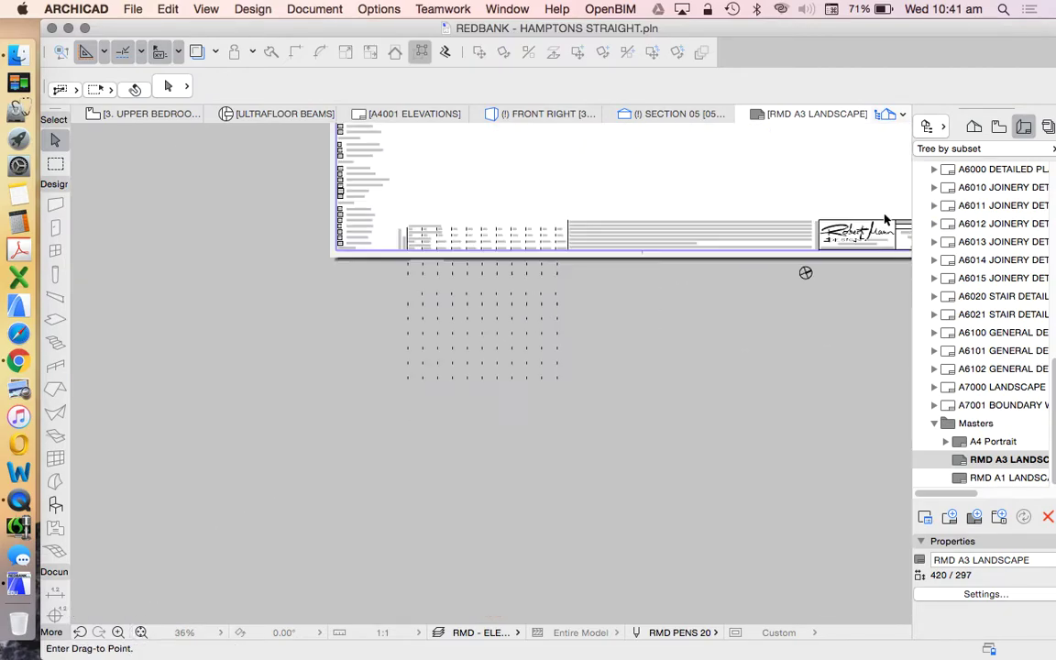
{"action": "left_click", "coordinate": [532, 319]}
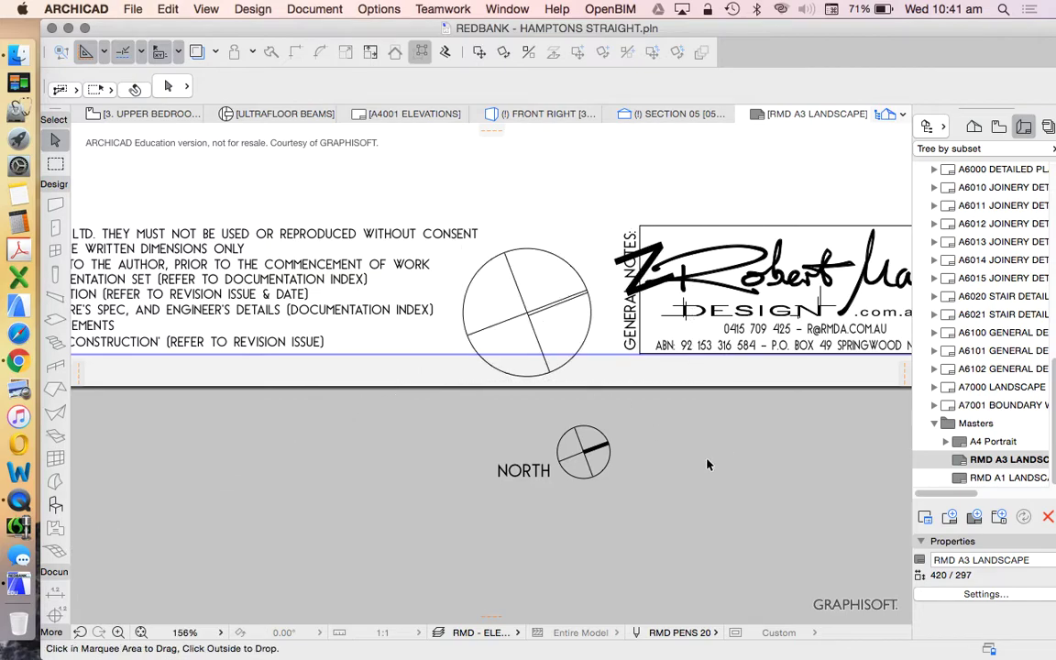
{"action": "key", "text": "Escape"}
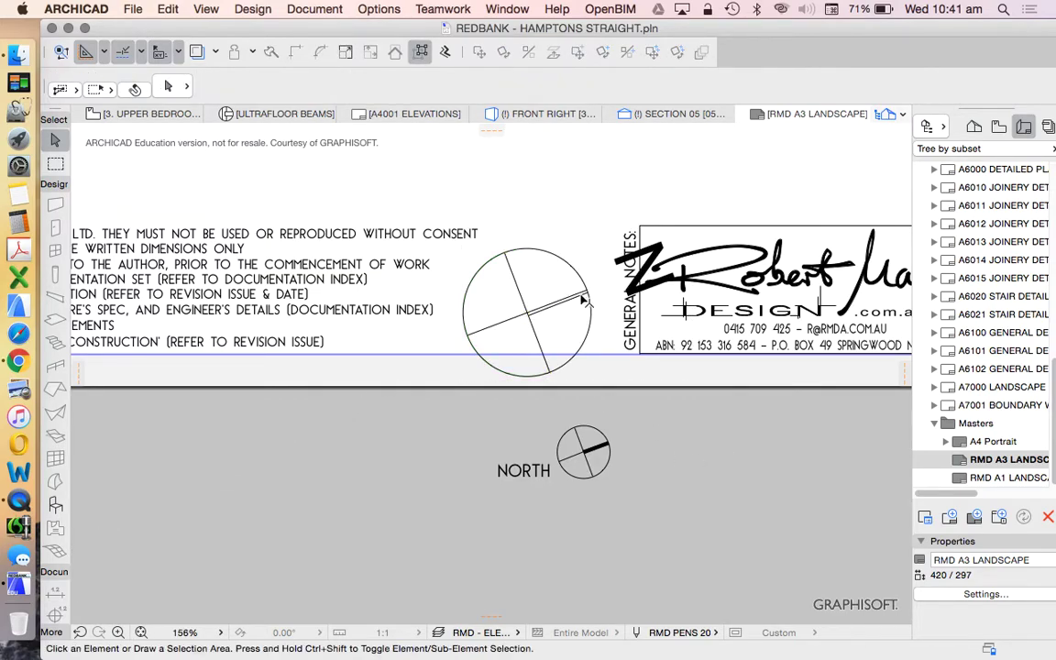
Undo the pasting of the oversized north symbol on the master layout
{"action": "left_click", "coordinate": [583, 295]}
{"action": "key", "text": "Escape"}
{"action": "key", "text": "super+z"}
{"action": "scroll", "coordinate": [696, 483], "scroll_direction": "down", "scroll_amount": 3}
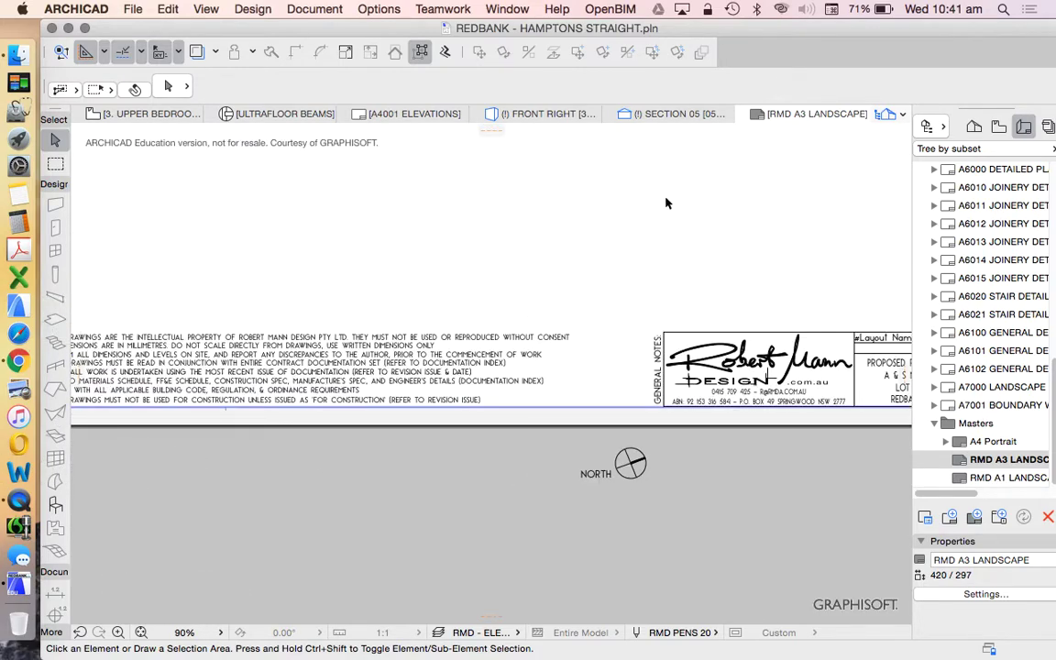
{"action": "scroll", "coordinate": [617, 484], "scroll_direction": "down", "scroll_amount": 5}
{"action": "scroll", "coordinate": [702, 489], "scroll_direction": "up", "scroll_amount": 3}
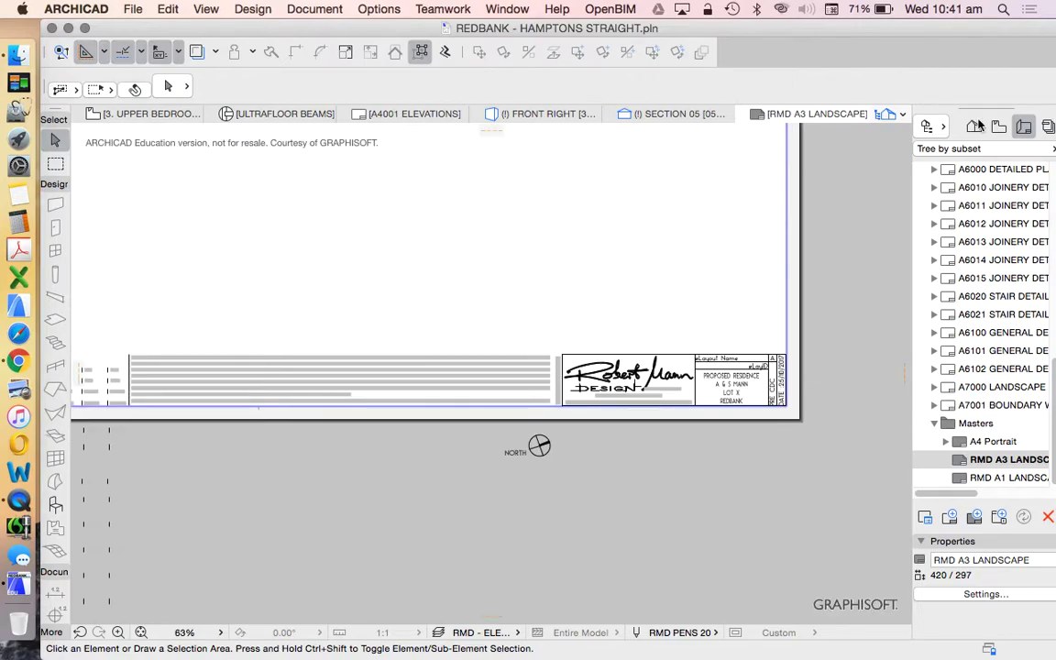
Return to the 3. UPPER BEDROOMS floor plan and select North Symbol 21 again
{"action": "left_click", "coordinate": [974, 125]}
{"action": "double_click", "coordinate": [1000, 223]}
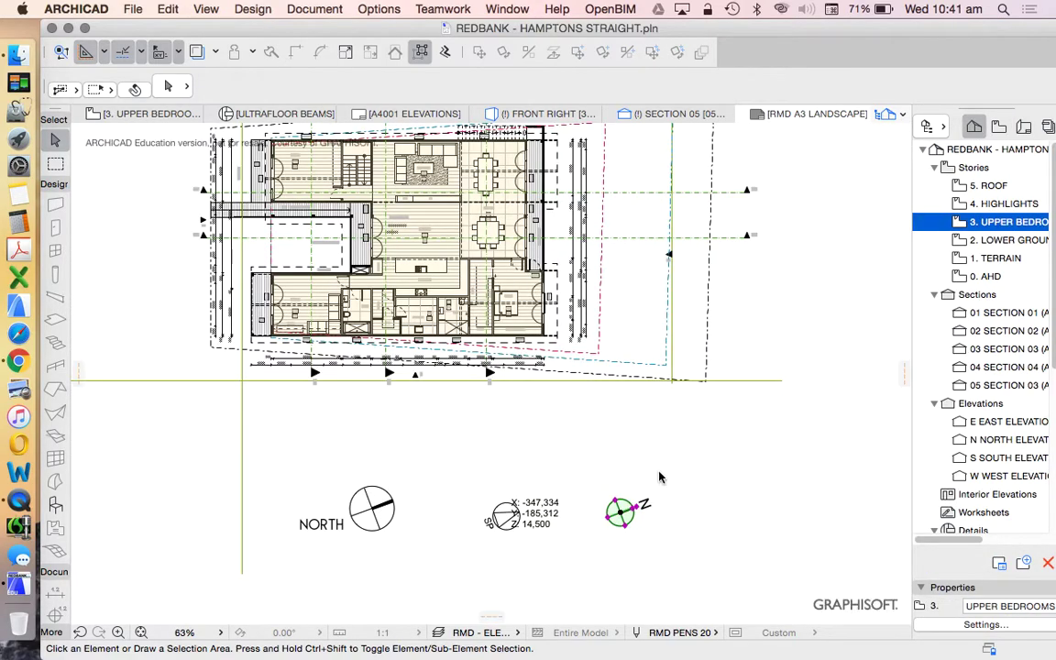
{"action": "scroll", "coordinate": [616, 534], "scroll_direction": "up", "scroll_amount": 5}
{"action": "left_click", "coordinate": [709, 526]}
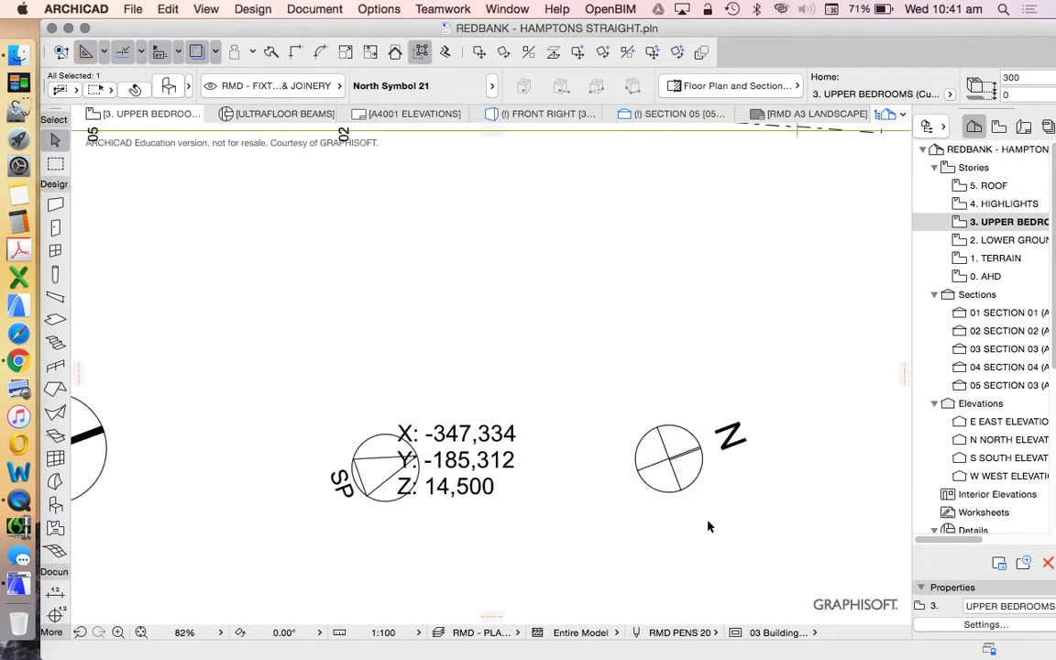
{"action": "left_click", "coordinate": [676, 467]}
{"action": "scroll", "coordinate": [668, 425], "scroll_direction": "down", "scroll_amount": 2}
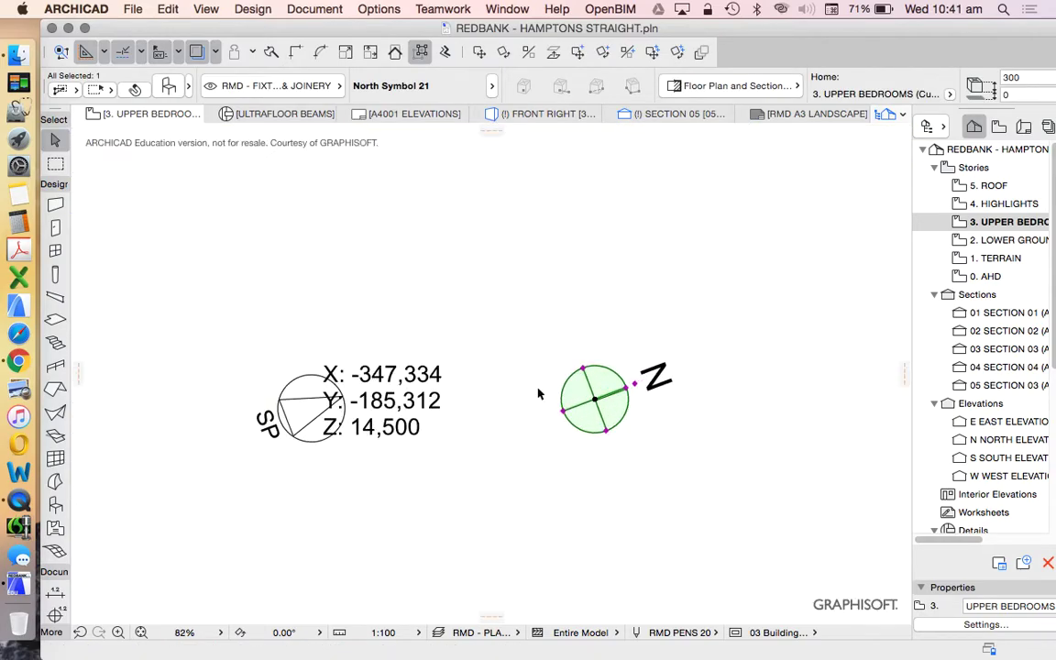
Deselect the floor plan's north symbol and open the RMD A3 LANDSCAPE master layout
{"action": "left_click", "coordinate": [614, 335]}
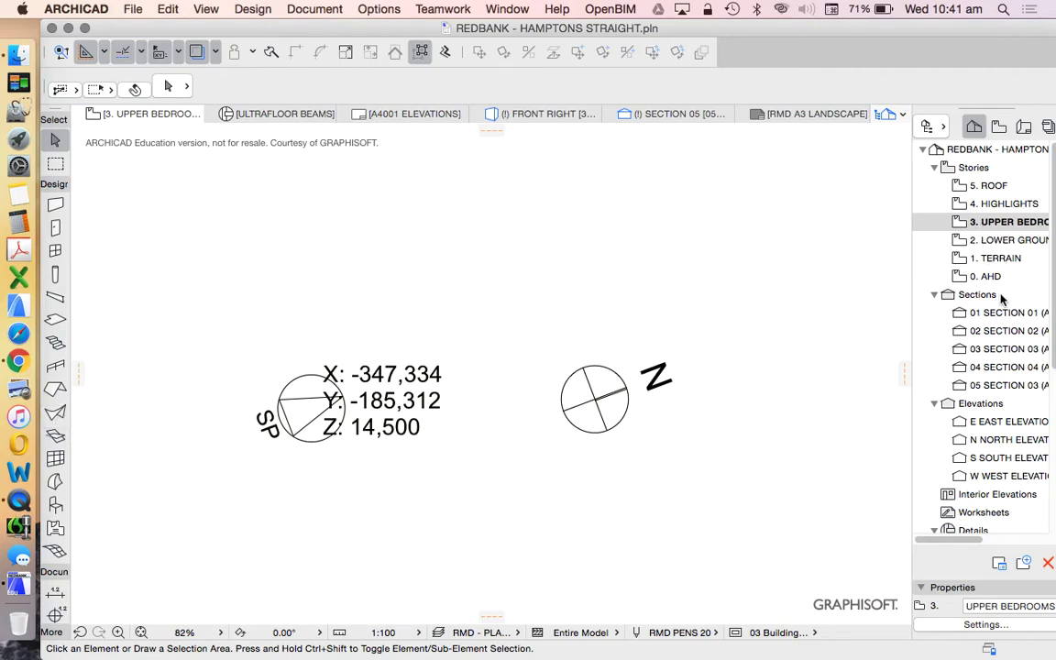
{"action": "left_click", "coordinate": [1024, 127]}
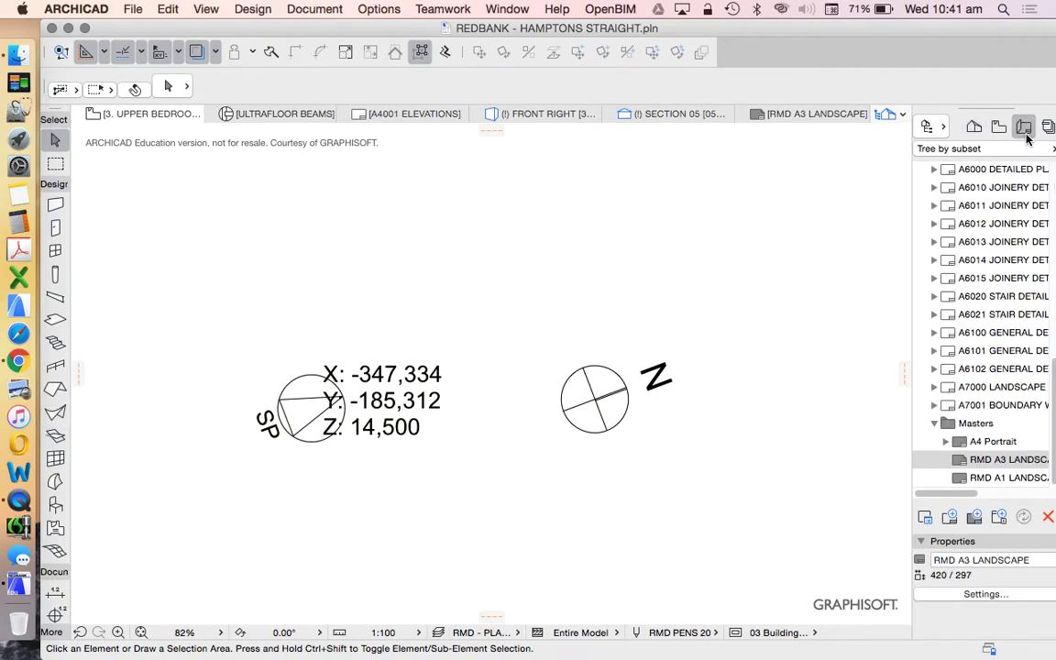
{"action": "double_click", "coordinate": [995, 459]}
{"action": "scroll", "coordinate": [537, 448], "scroll_direction": "down", "scroll_amount": 3}
{"action": "scroll", "coordinate": [618, 447], "scroll_direction": "up", "scroll_amount": 3}
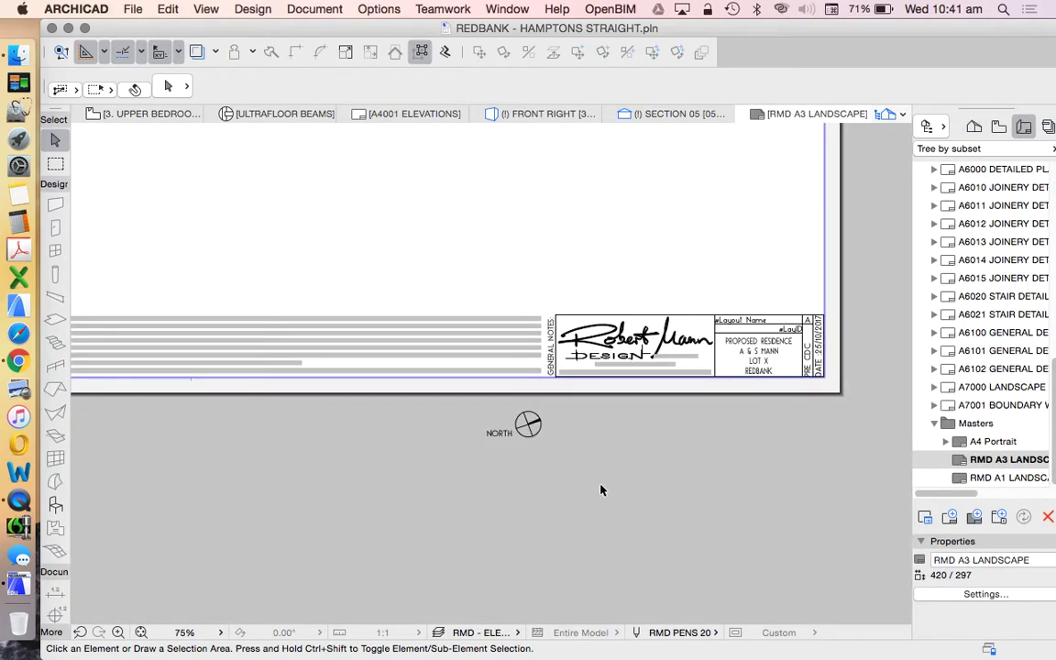
Place a new North Symbol 21 object on the master layout, in the empty area above the title block
{"action": "left_click", "coordinate": [55, 504]}
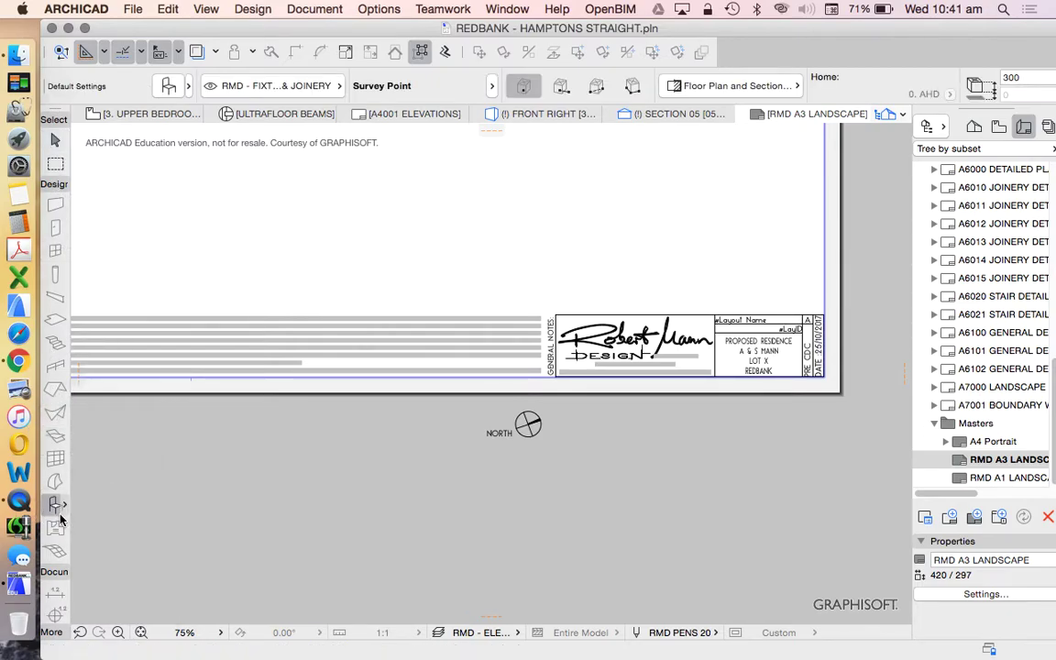
{"action": "left_click", "coordinate": [168, 85]}
{"action": "left_click", "coordinate": [261, 187]}
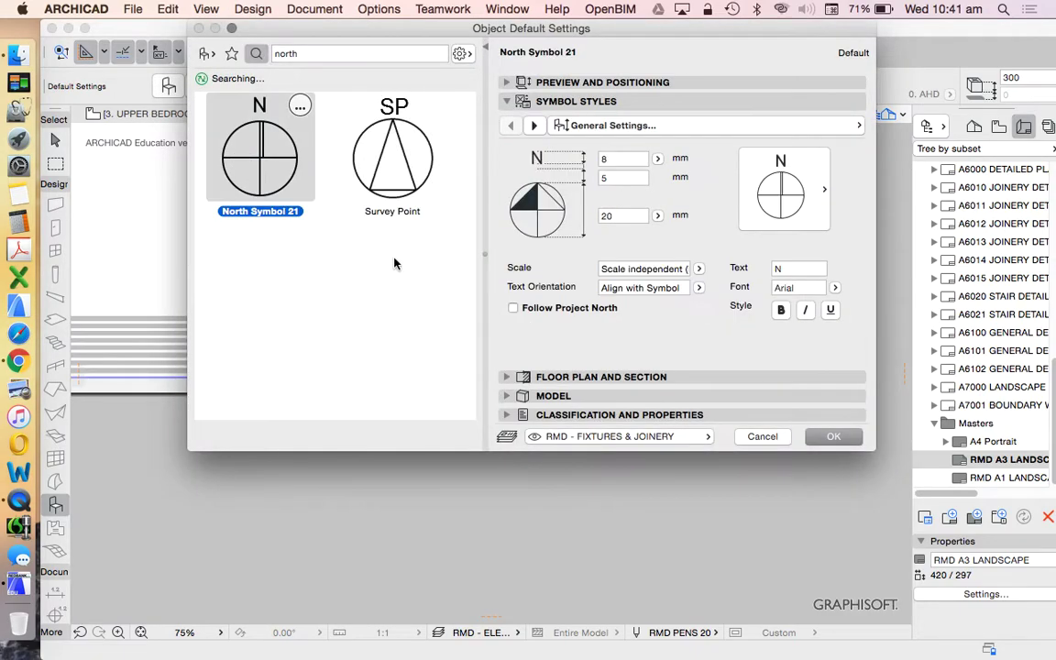
{"action": "left_click", "coordinate": [833, 437]}
{"action": "left_click", "coordinate": [572, 243]}
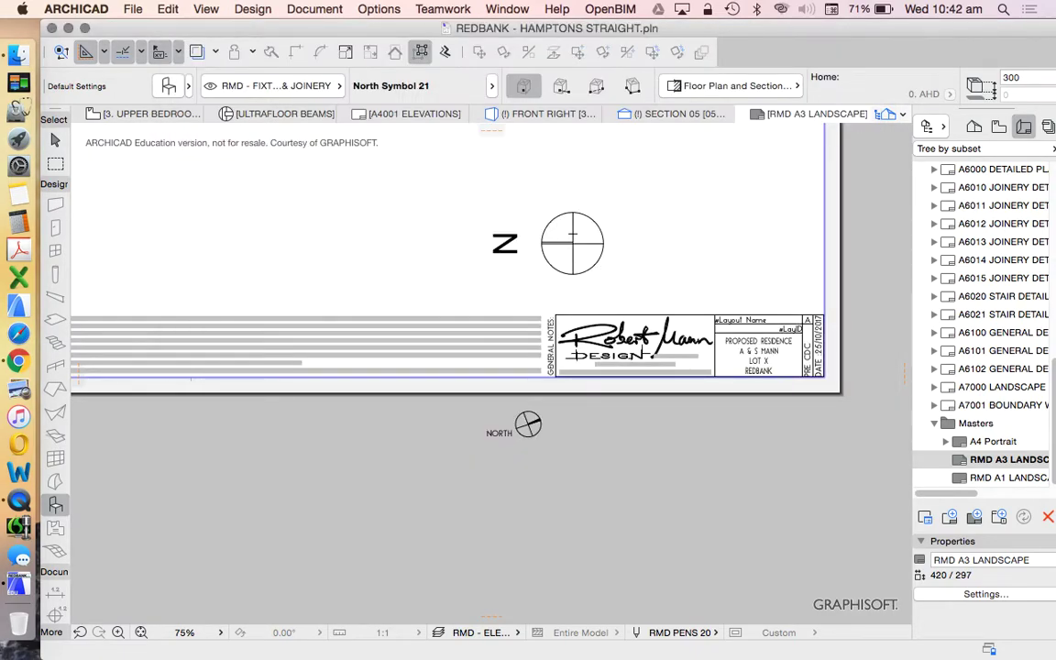
Make the placed north symbol follow Project North
{"action": "key", "text": "super+t"}
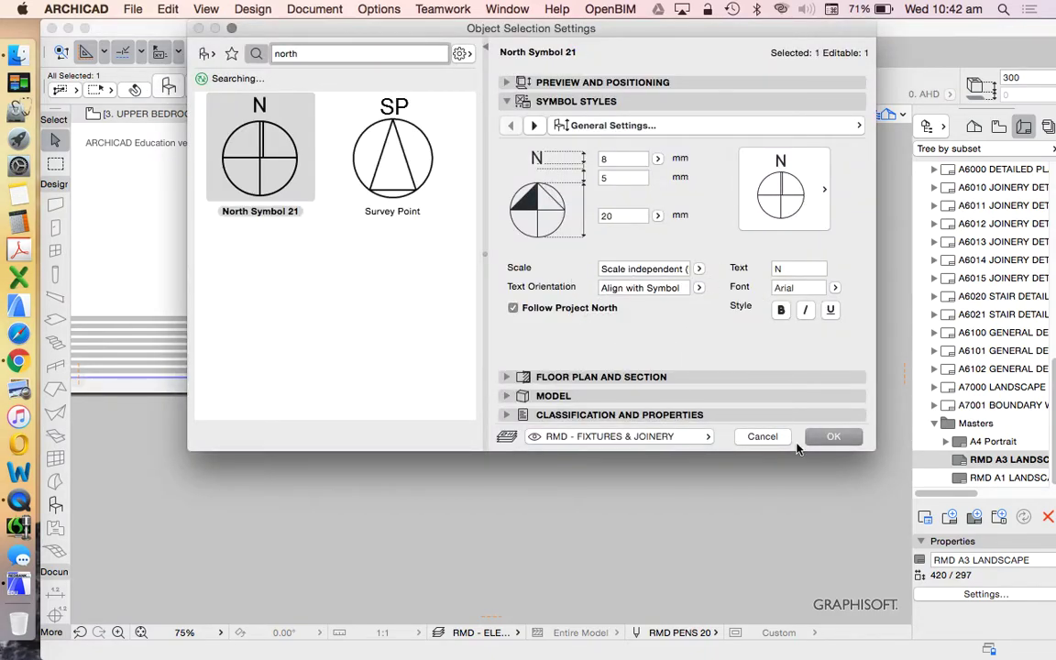
{"action": "left_click", "coordinate": [840, 438]}
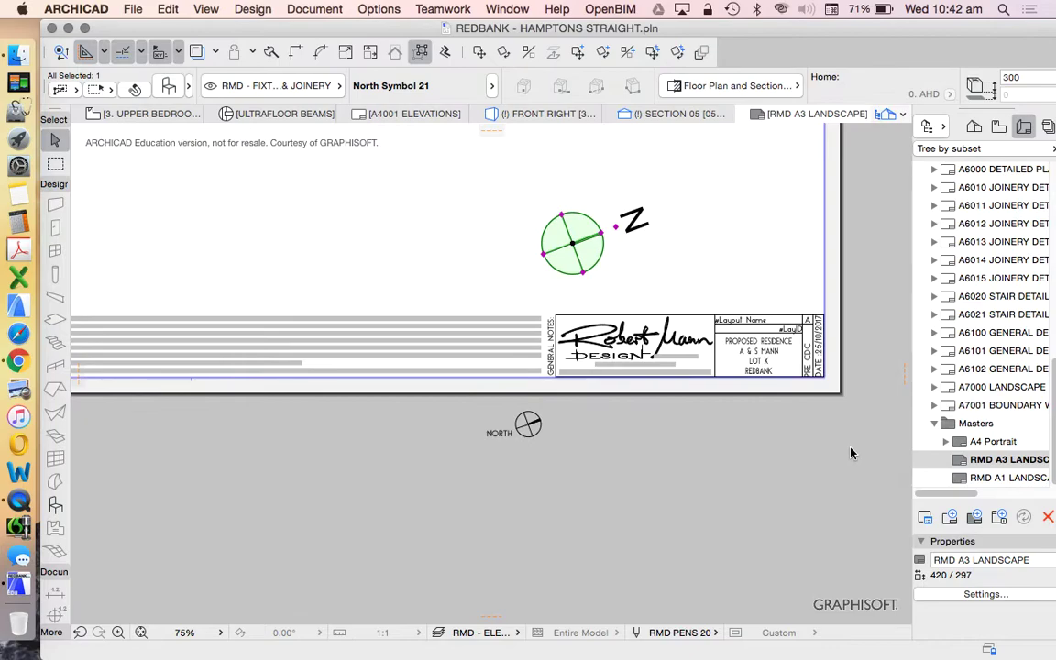
{"action": "left_click", "coordinate": [704, 447]}
Set the circle diameter of the north symbol above the title block to 10 mm
{"action": "scroll", "coordinate": [579, 254], "scroll_direction": "up", "scroll_amount": 3}
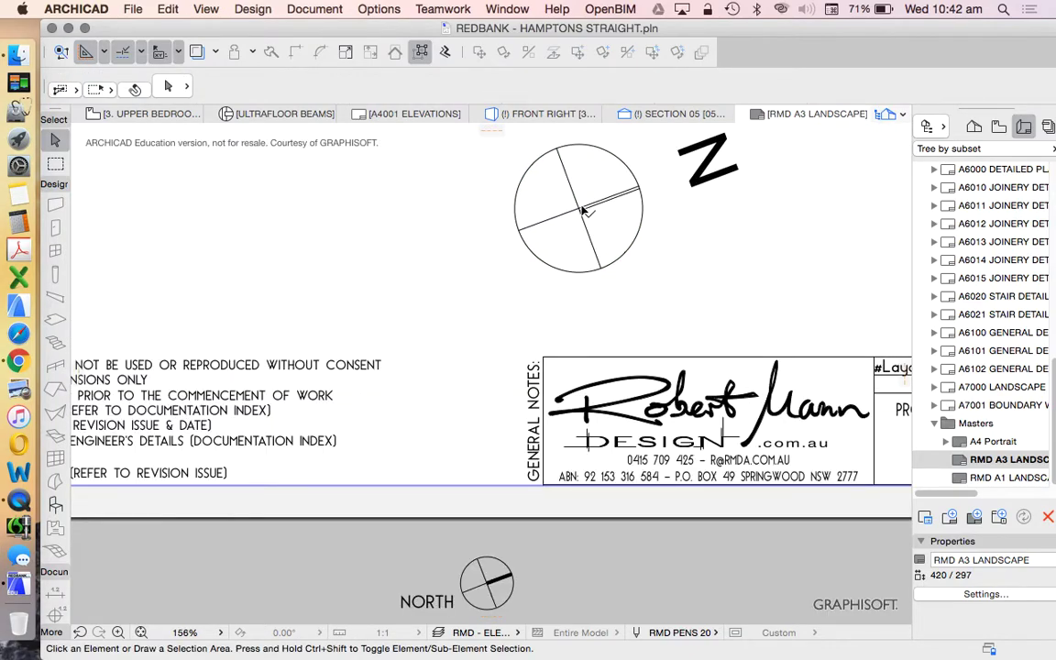
{"action": "left_click", "coordinate": [583, 211]}
{"action": "left_click", "coordinate": [169, 87]}
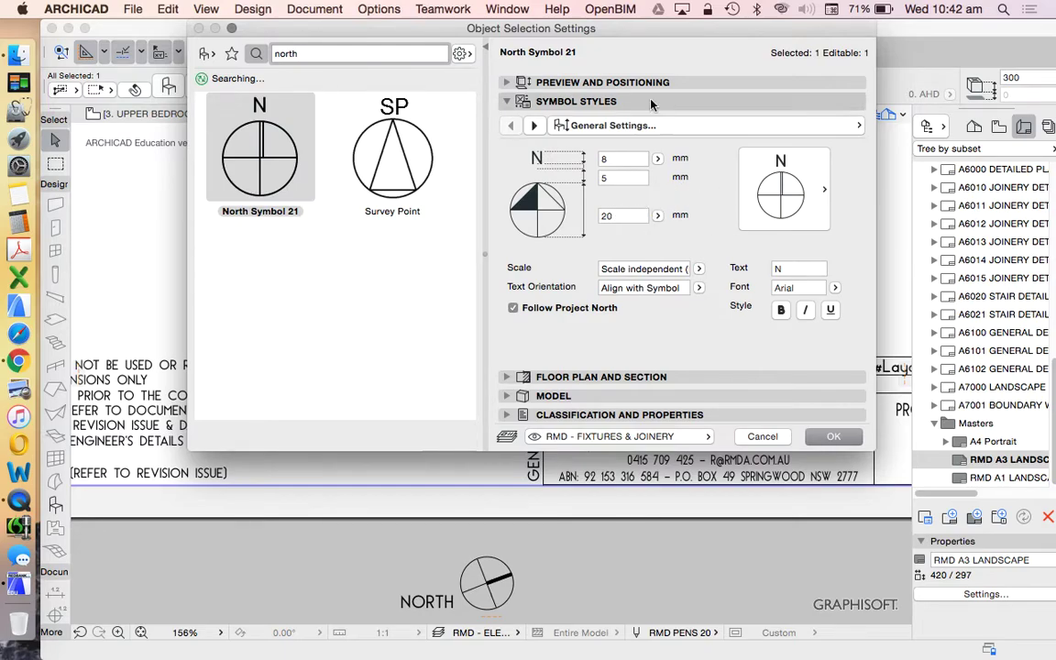
{"action": "left_click", "coordinate": [611, 215]}
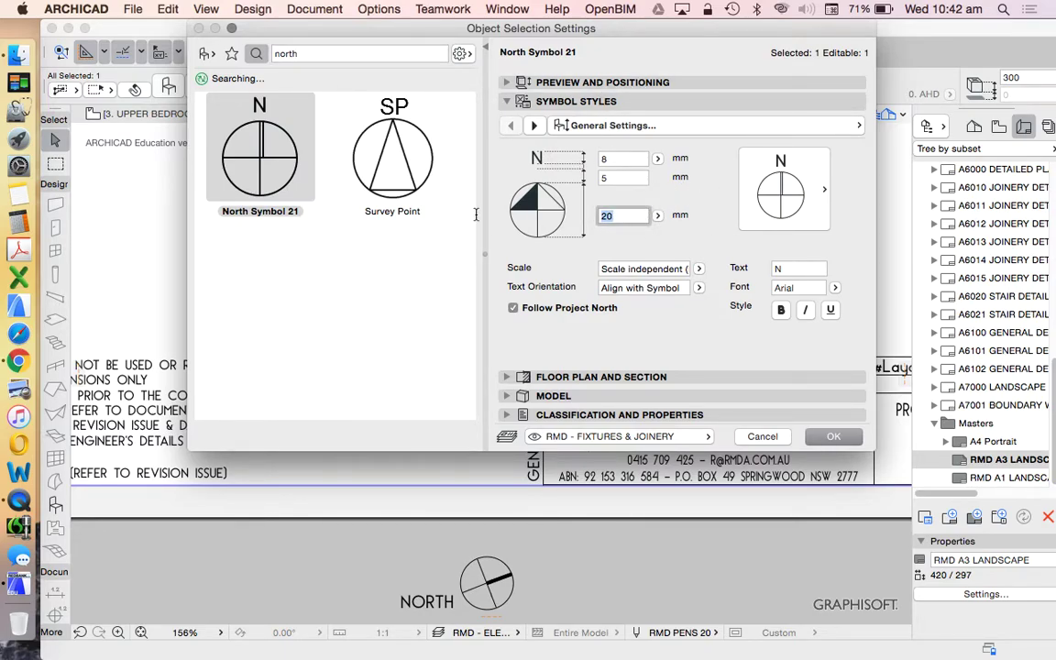
{"action": "type", "text": "10"}
{"action": "key", "text": "Return"}
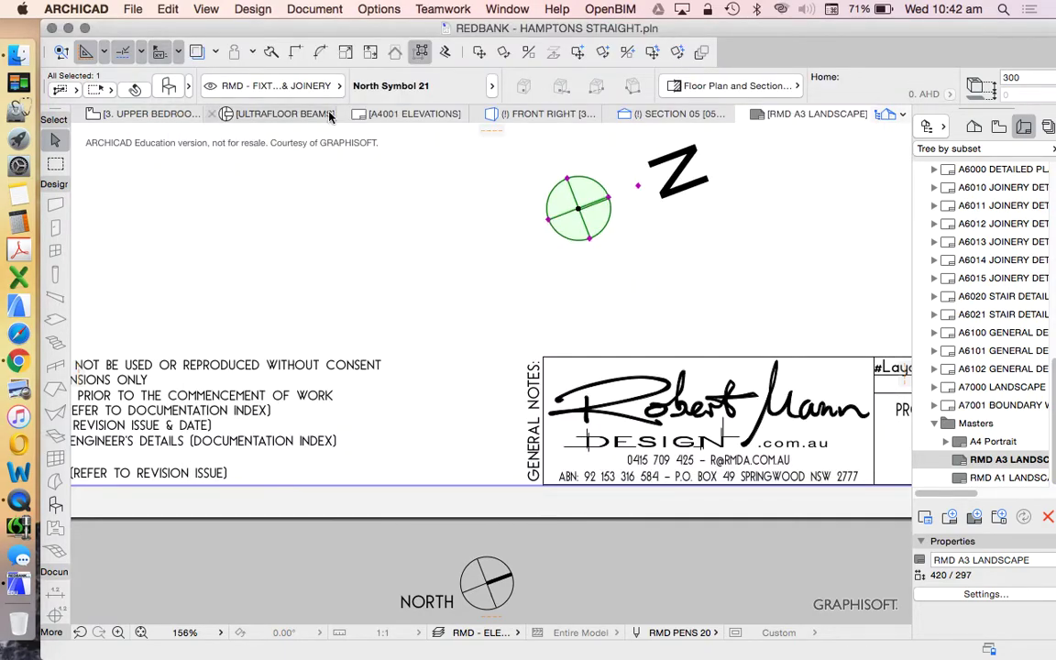
Set the north symbol's N text height to 4 mm and its circle diameter to 5 mm
{"action": "left_click", "coordinate": [171, 89]}
{"action": "left_click", "coordinate": [534, 158]}
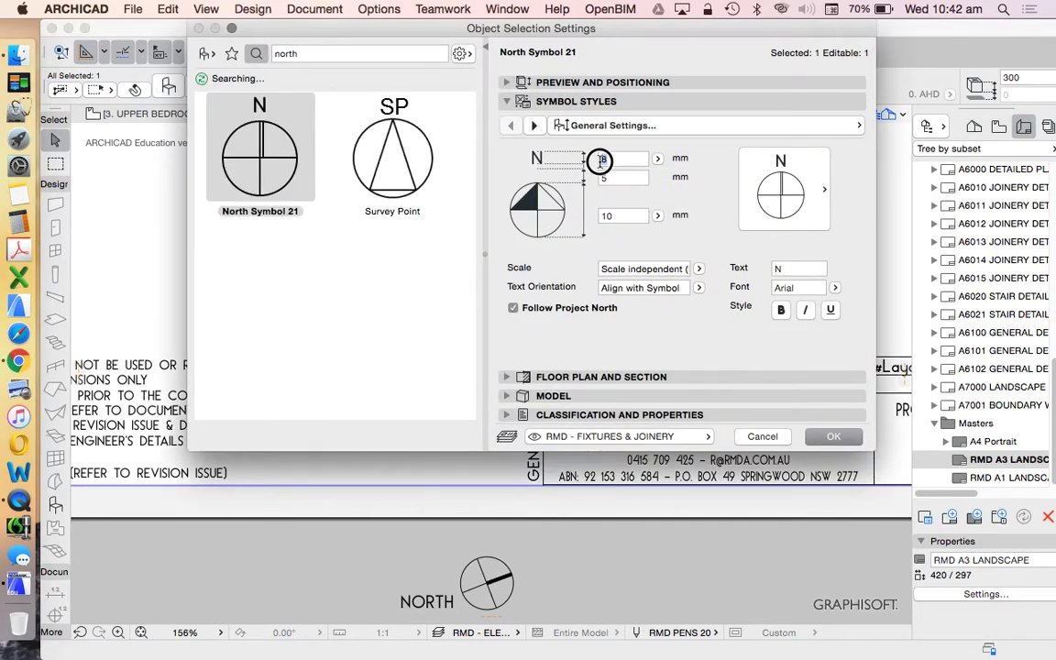
{"action": "type", "text": "4"}
{"action": "left_click", "coordinate": [576, 203]}
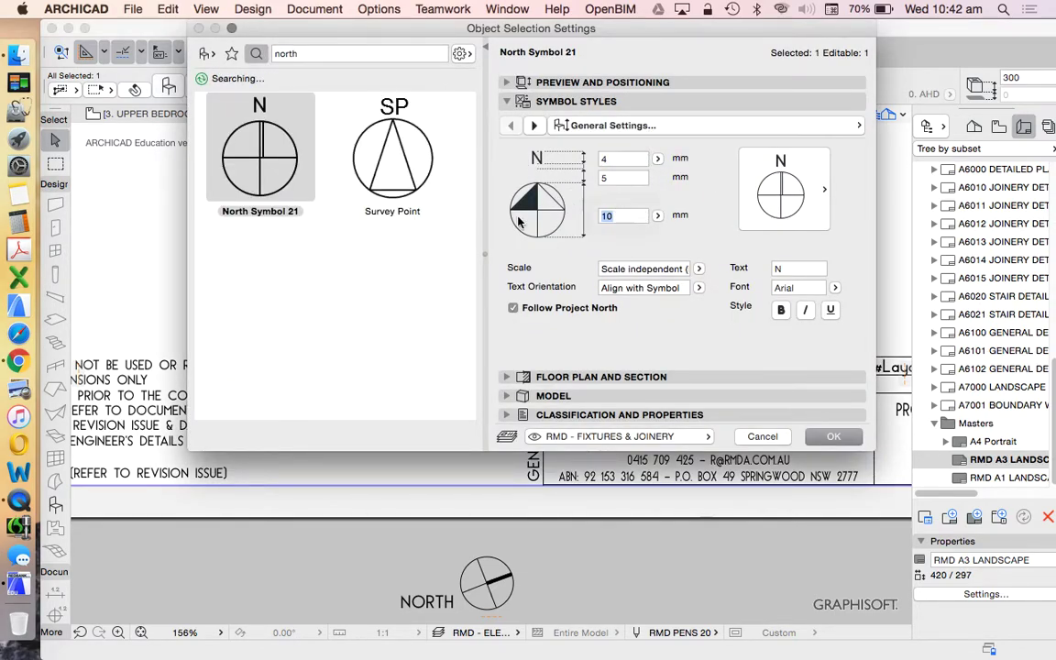
{"action": "type", "text": "5"}
{"action": "key", "text": "Return"}
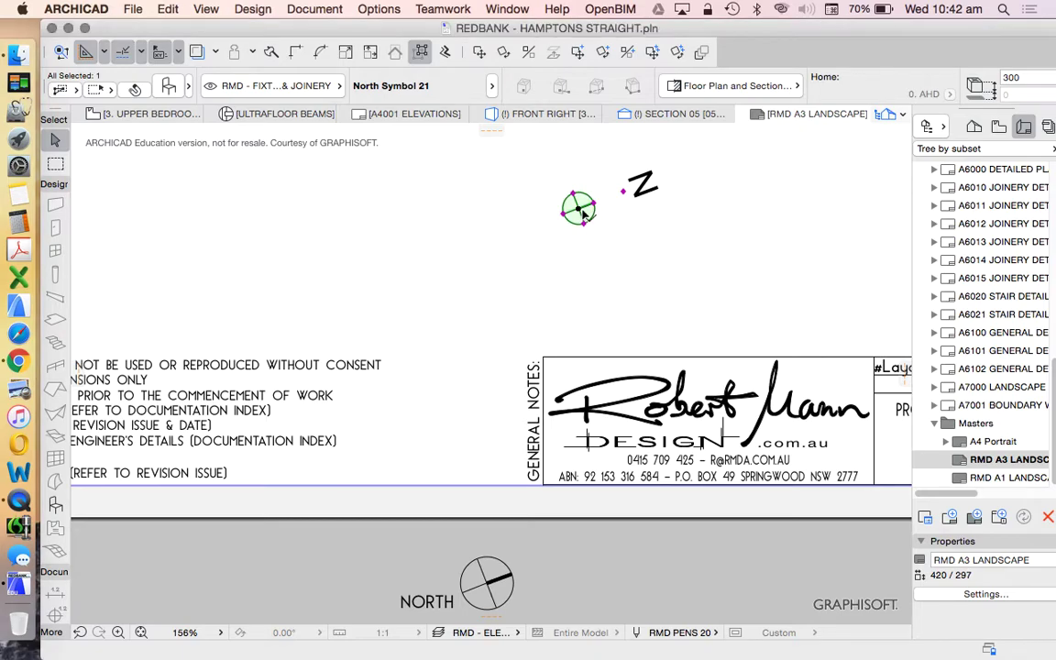
Move the north symbol beside the GENERAL NOTES heading and bring its N to 1 mm from the circle
{"action": "left_click_drag", "start_coordinate": [584, 212], "coordinate": [460, 455]}
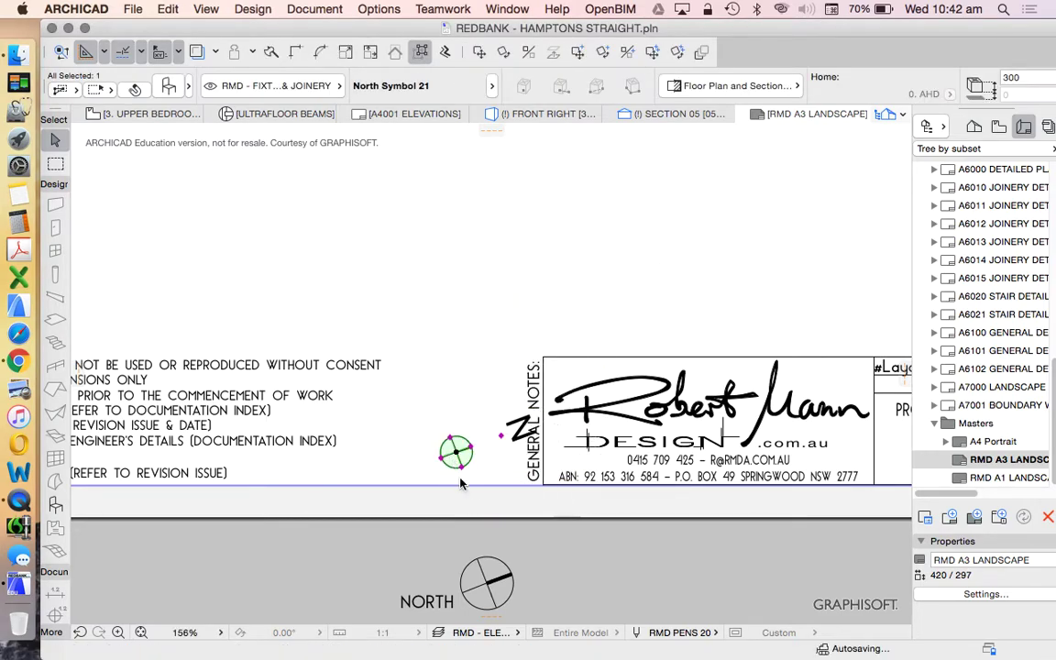
{"action": "scroll", "coordinate": [461, 483], "scroll_direction": "up", "scroll_amount": 3}
{"action": "left_click", "coordinate": [565, 389]}
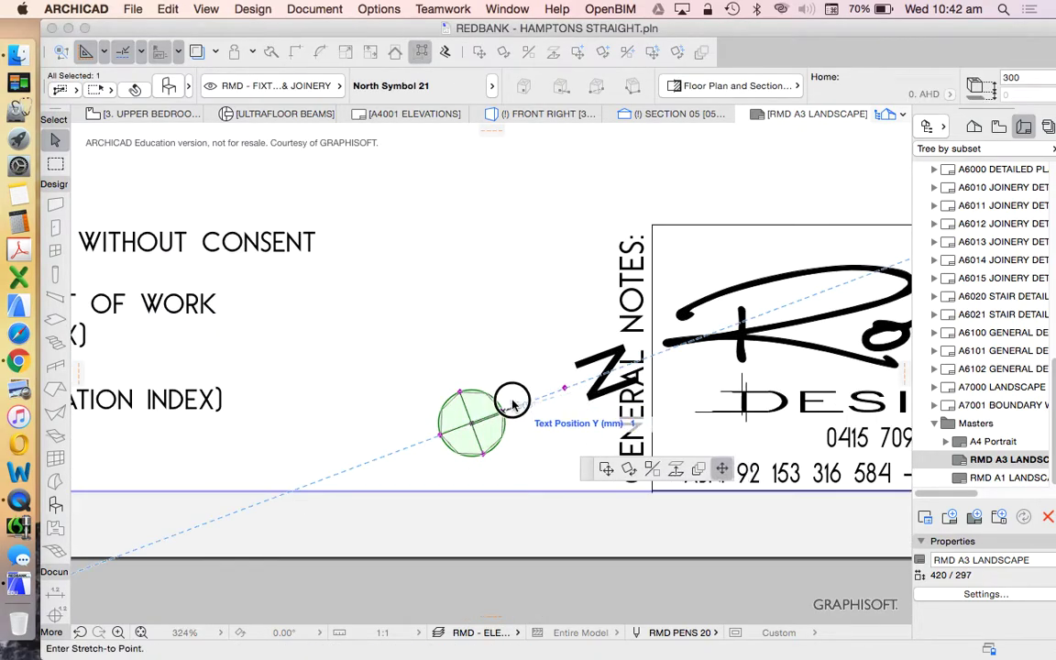
{"action": "left_click", "coordinate": [513, 405]}
{"action": "scroll", "coordinate": [513, 404], "scroll_direction": "down", "scroll_amount": 3}
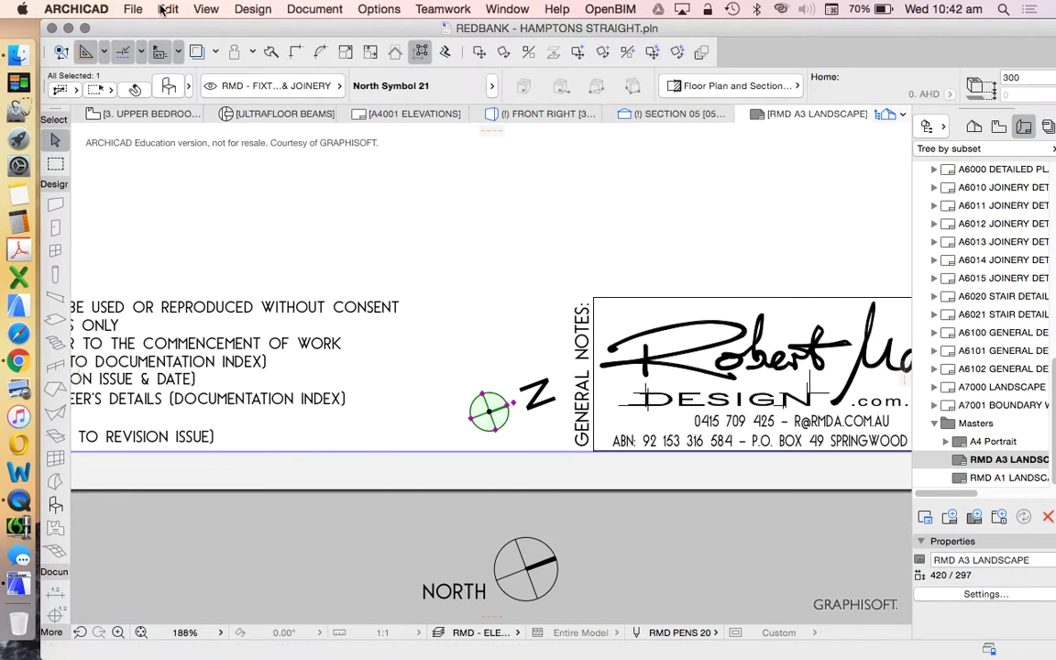
Set the north symbol's circle diameter to 8 mm
{"action": "left_click", "coordinate": [169, 86]}
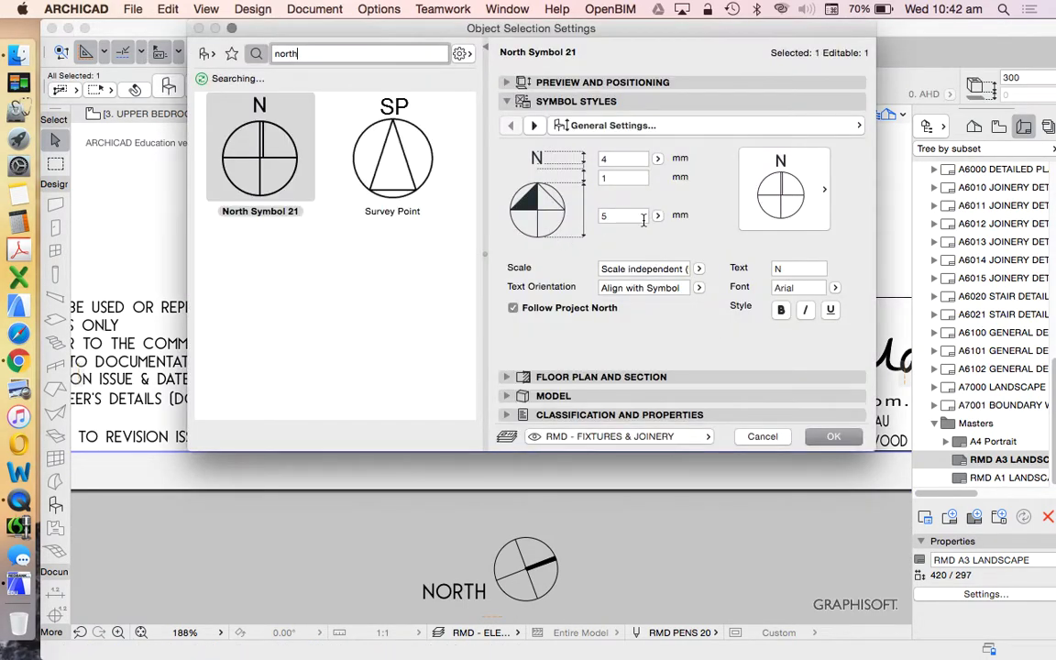
{"action": "key", "text": "Return"}
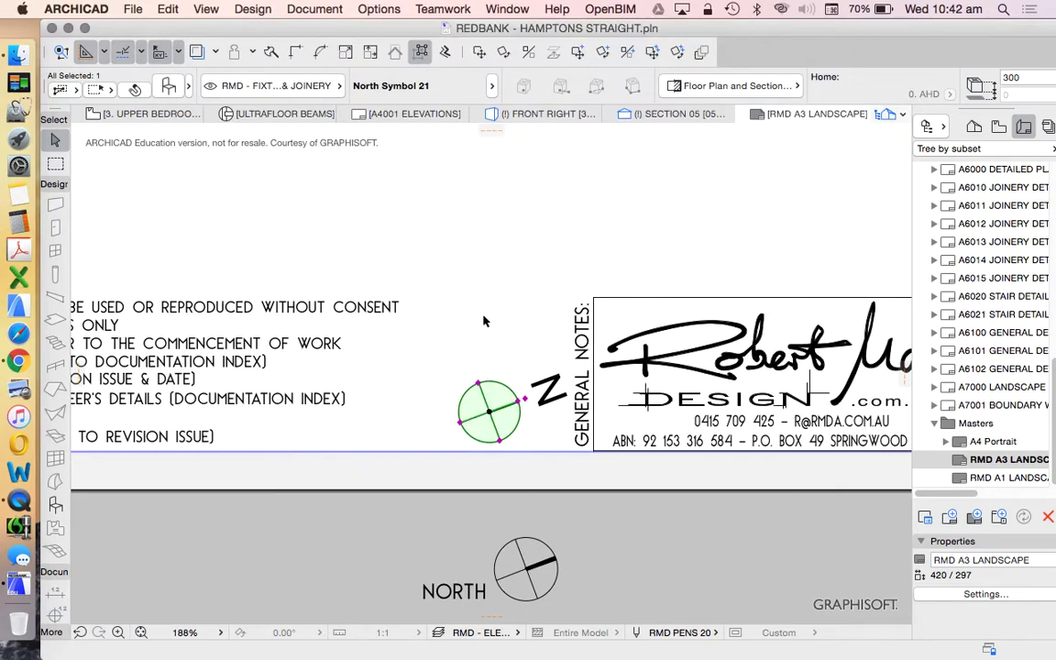
{"action": "scroll", "coordinate": [488, 411], "scroll_direction": "up", "scroll_amount": 5}
{"action": "scroll", "coordinate": [491, 401], "scroll_direction": "down", "scroll_amount": 3}
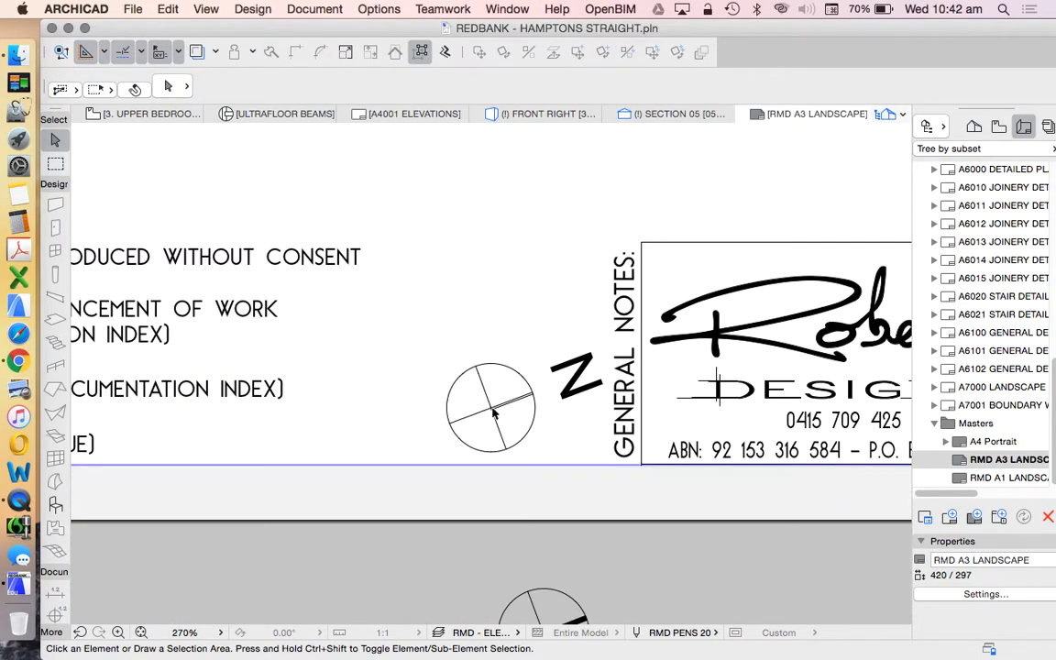
Enlarge the north symbol's circle a little more through its object settings
{"action": "left_click", "coordinate": [491, 407]}
{"action": "left_click", "coordinate": [168, 86]}
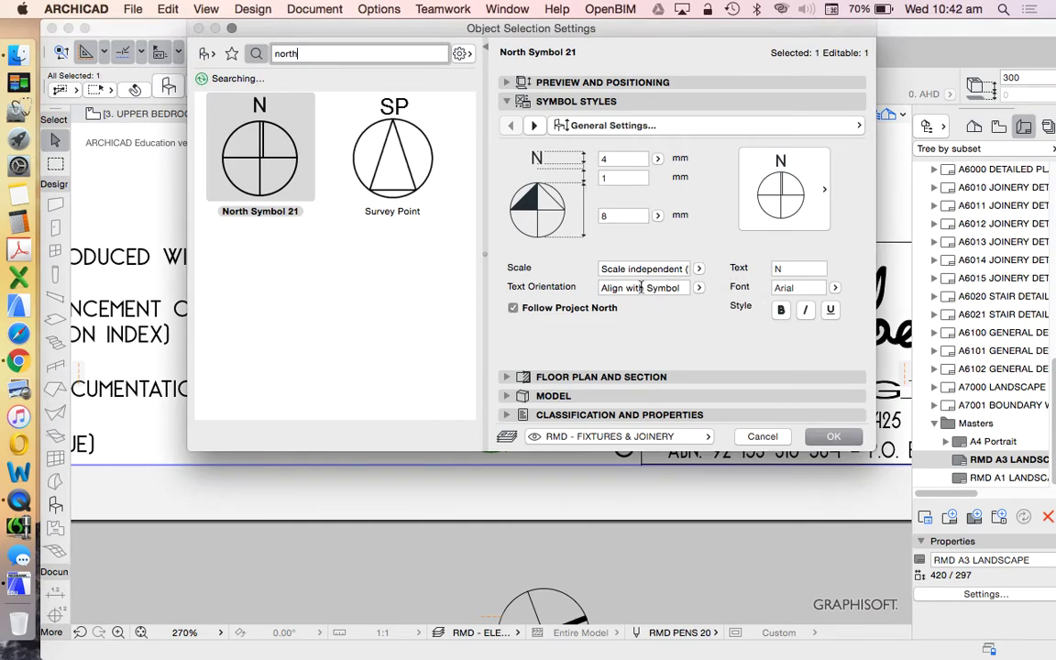
{"action": "left_click", "coordinate": [624, 216]}
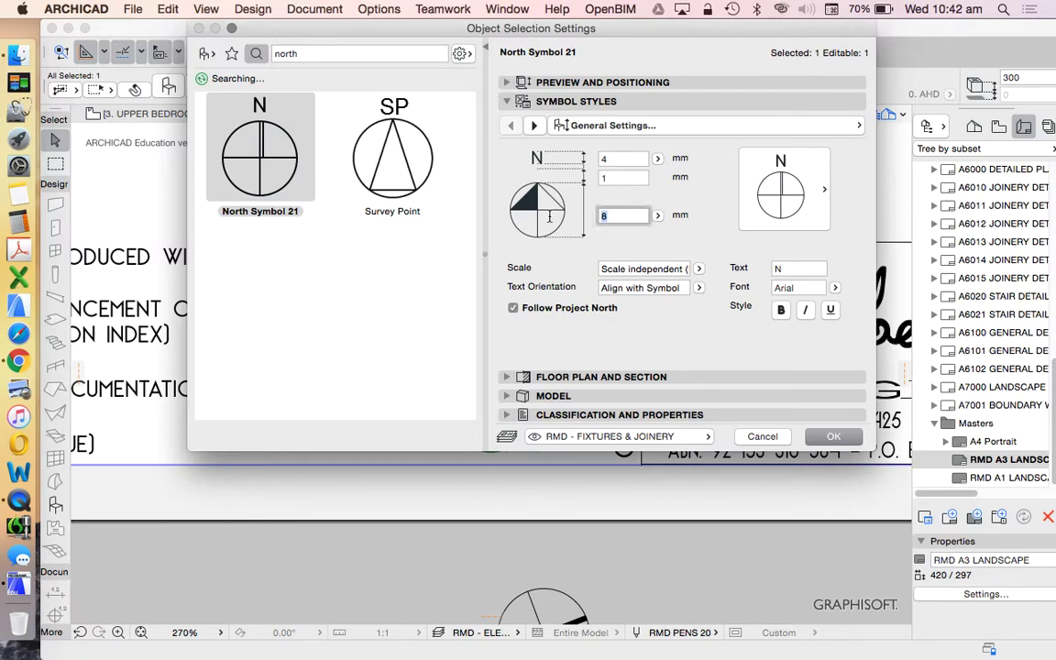
{"action": "key", "text": "Return"}
{"action": "key", "text": "Escape"}
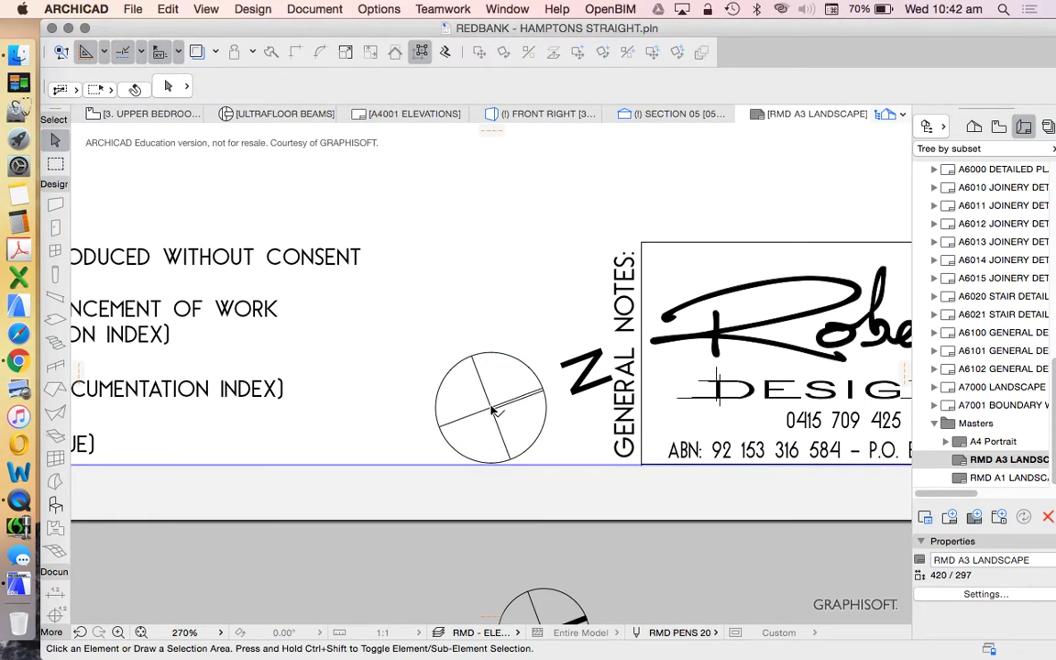
Nudge the enlarged north symbol up and away from the GENERAL NOTES heading, clear of the layout margin
{"action": "left_click", "coordinate": [491, 408]}
{"action": "left_click_drag", "start_coordinate": [491, 408], "coordinate": [476, 384]}
{"action": "key", "text": "Escape"}
{"action": "scroll", "coordinate": [460, 407], "scroll_direction": "down", "scroll_amount": 5}
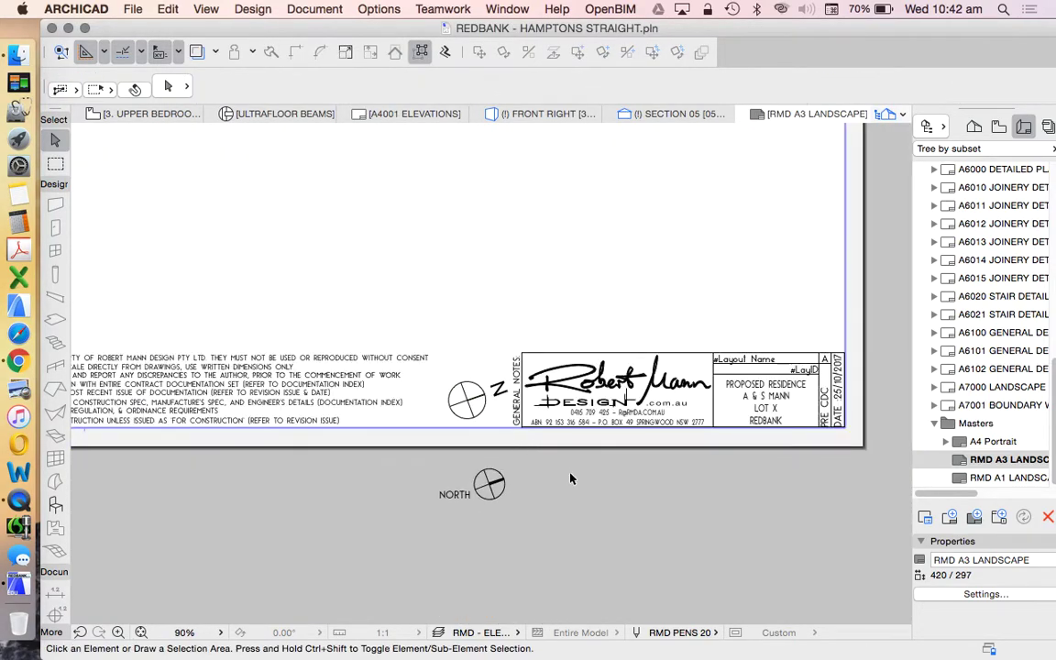
{"action": "scroll", "coordinate": [487, 441], "scroll_direction": "up", "scroll_amount": 3}
{"action": "scroll", "coordinate": [492, 431], "scroll_direction": "down", "scroll_amount": 4}
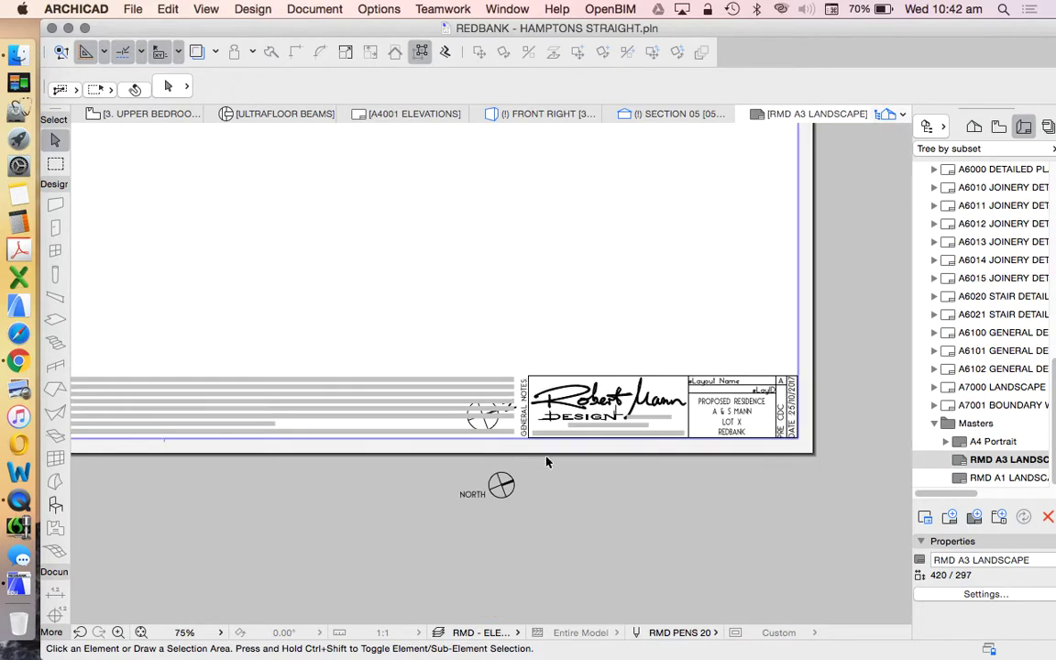
Delete the old hand-drawn north point and its NORTH label below the master layout sheet
{"action": "scroll", "coordinate": [473, 463], "scroll_direction": "up", "scroll_amount": 4}
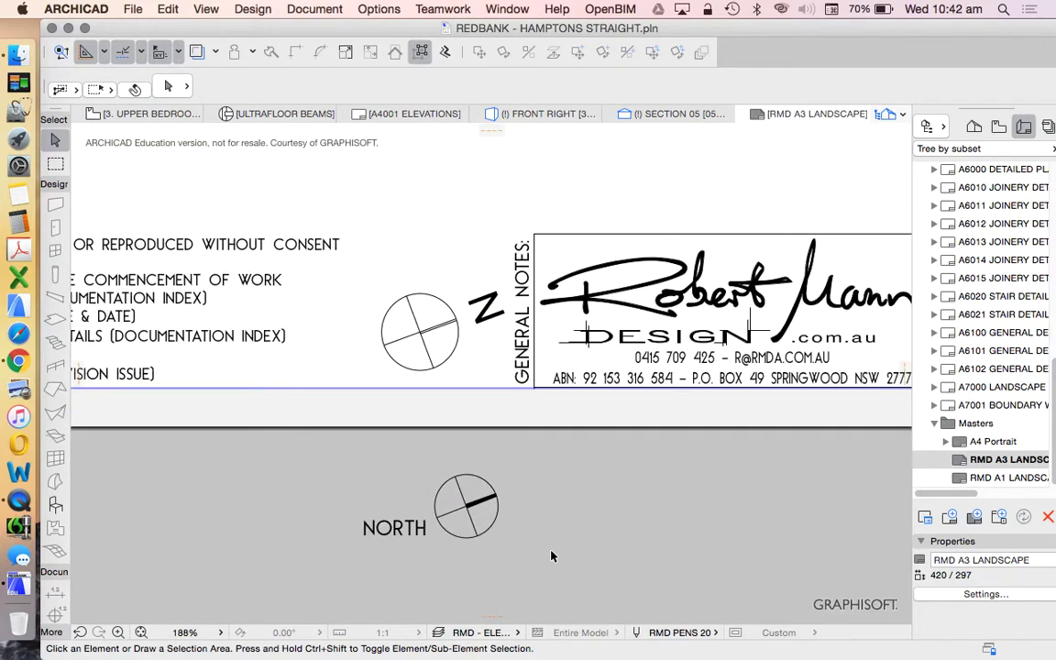
{"action": "left_click_drag", "start_coordinate": [547, 561], "coordinate": [358, 479]}
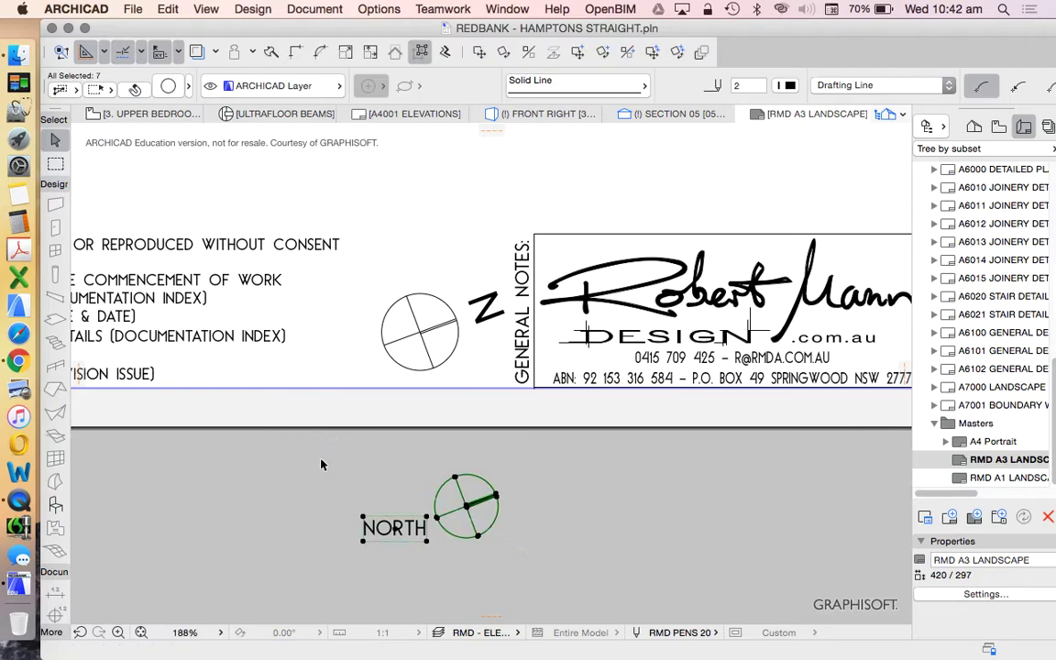
{"action": "key", "text": "Delete"}
Open the A1000 SITE / LOCATION PLAN layout and examine the north symbol beside its title block
{"action": "scroll", "coordinate": [1013, 245], "scroll_direction": "up", "scroll_amount": 10}
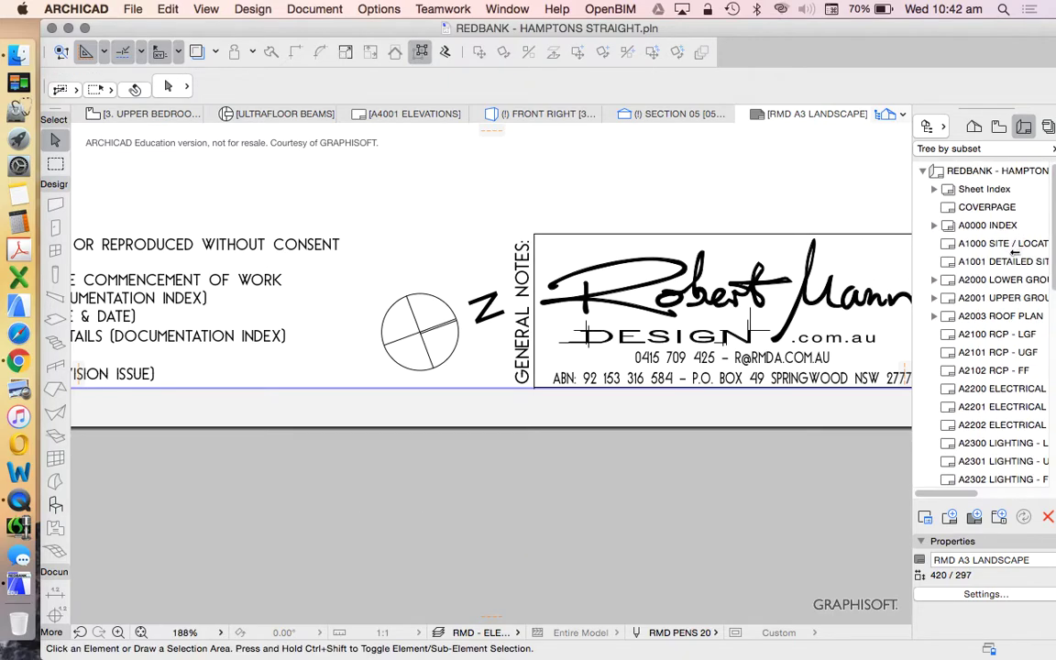
{"action": "double_click", "coordinate": [966, 243]}
{"action": "scroll", "coordinate": [446, 422], "scroll_direction": "down", "scroll_amount": 5}
{"action": "scroll", "coordinate": [517, 460], "scroll_direction": "up", "scroll_amount": 3}
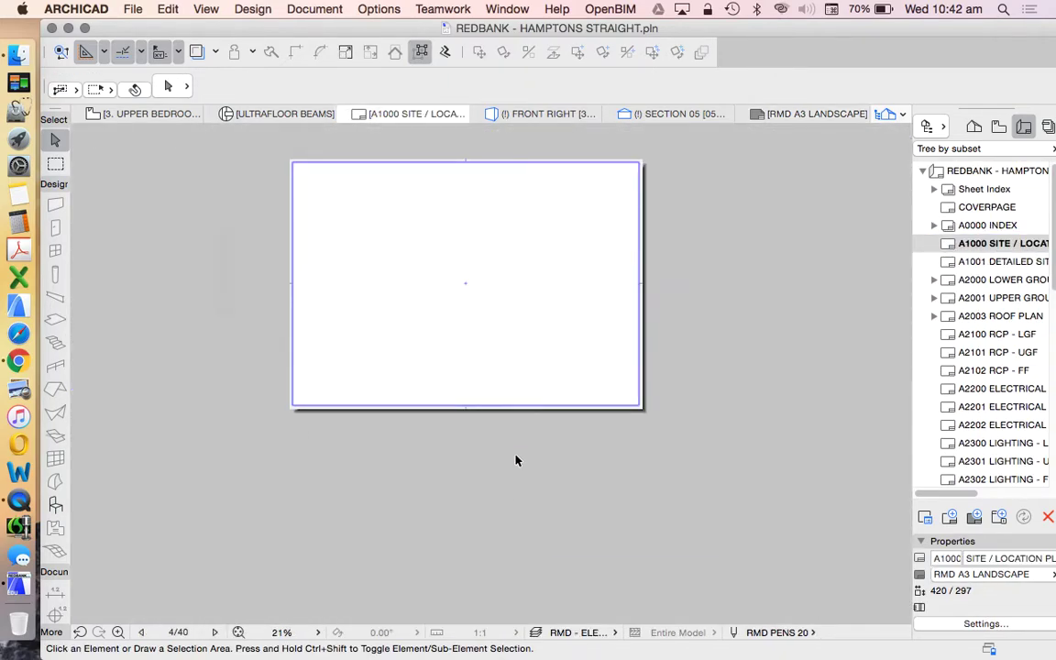
{"action": "scroll", "coordinate": [516, 460], "scroll_direction": "up", "scroll_amount": 6}
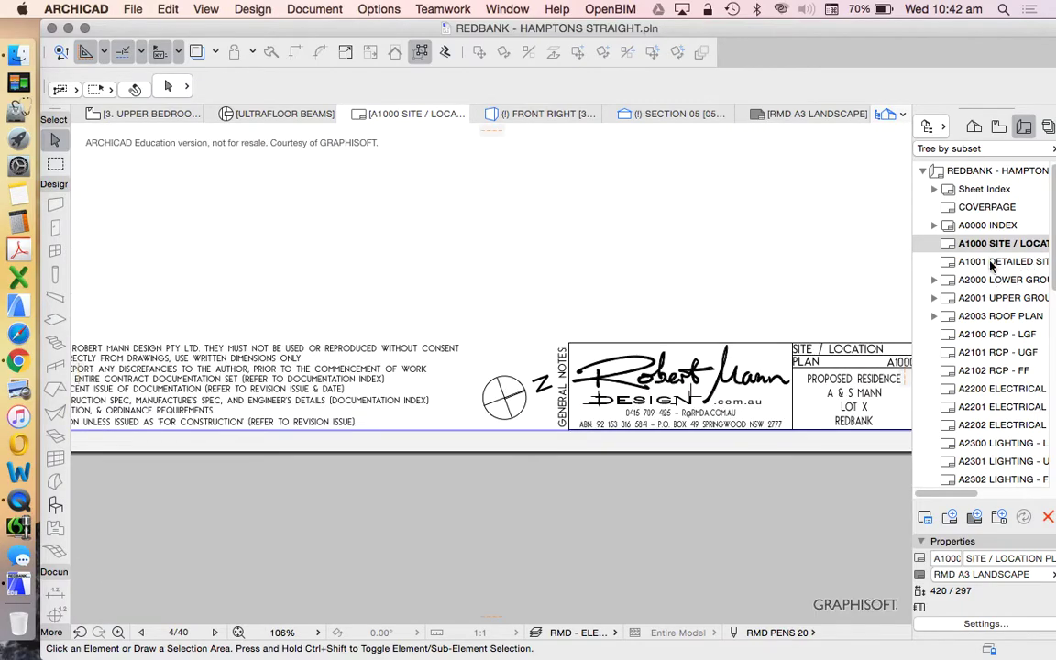
Check the north symbol on the A2000 LOWER GROUND FLOOR PLAN, A2100 RCP - LGF and A2003 ROOF PLAN layouts
{"action": "double_click", "coordinate": [990, 263]}
{"action": "double_click", "coordinate": [936, 278]}
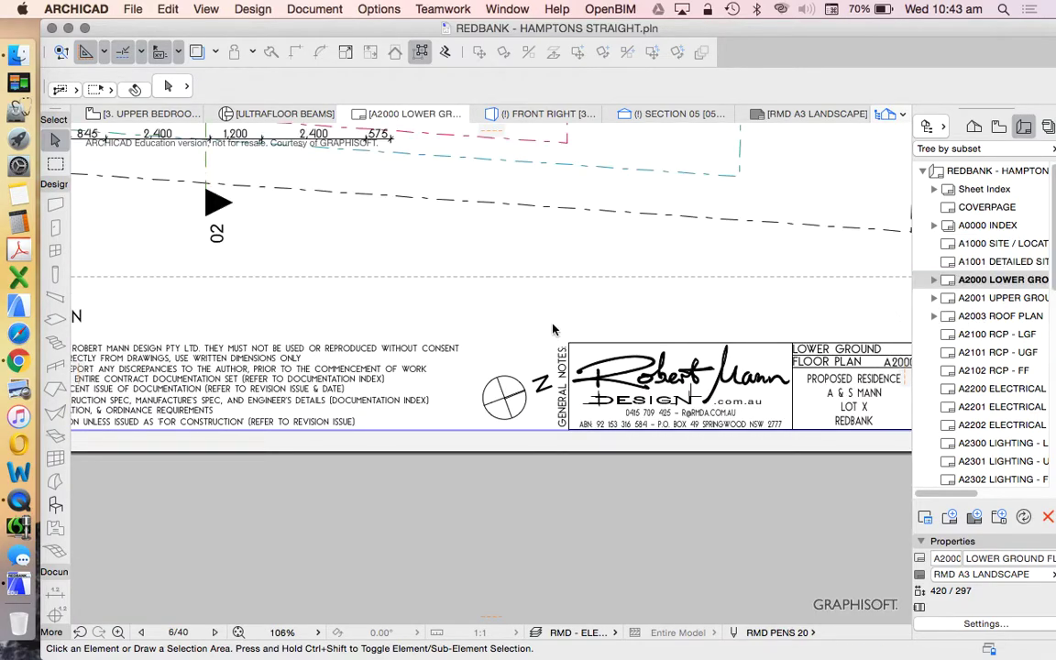
{"action": "scroll", "coordinate": [602, 431], "scroll_direction": "down", "scroll_amount": 5}
{"action": "scroll", "coordinate": [441, 347], "scroll_direction": "up", "scroll_amount": 2}
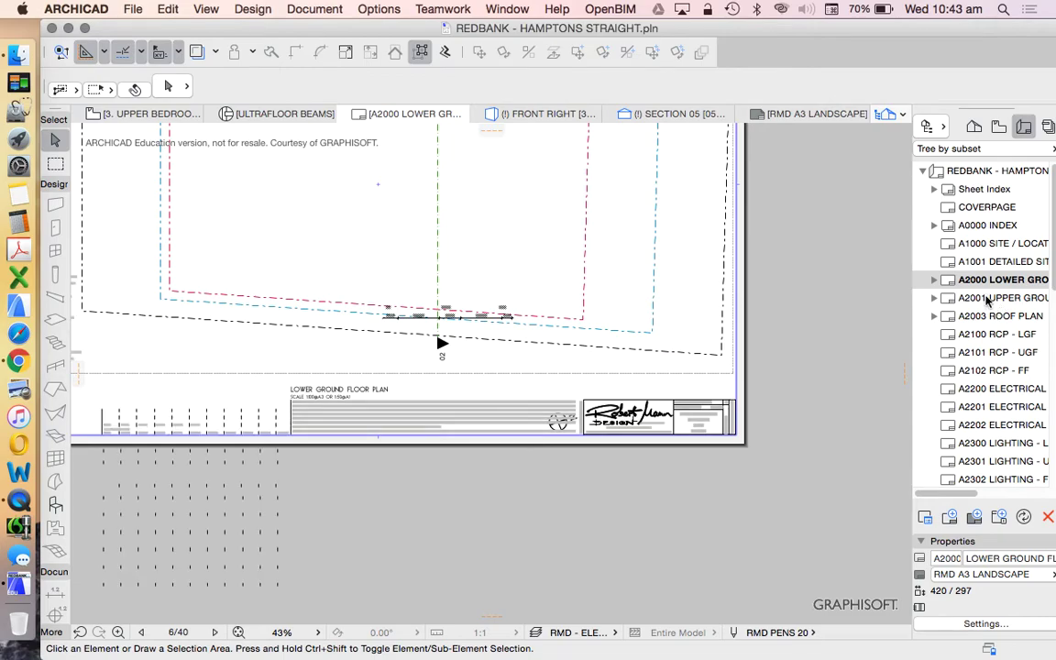
{"action": "double_click", "coordinate": [992, 334]}
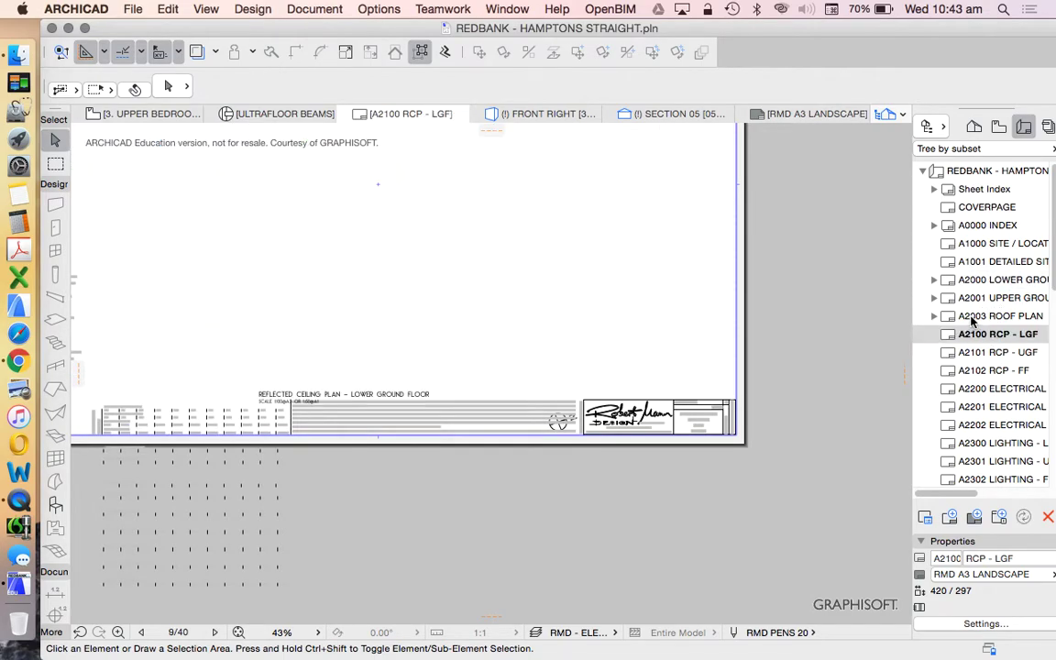
{"action": "double_click", "coordinate": [974, 317]}
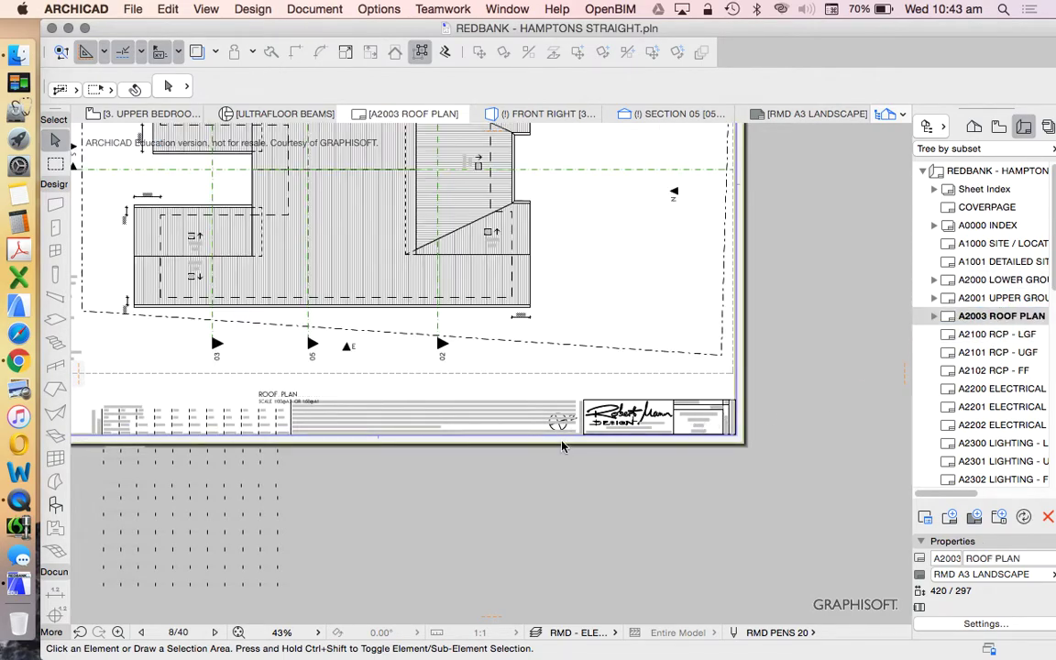
Examine the north symbol beside the title block on the A2003 ROOF PLAN layout and on the A3000 SECTIONS layout
{"action": "scroll", "coordinate": [568, 439], "scroll_direction": "up", "scroll_amount": 3}
{"action": "scroll", "coordinate": [568, 440], "scroll_direction": "up", "scroll_amount": 2}
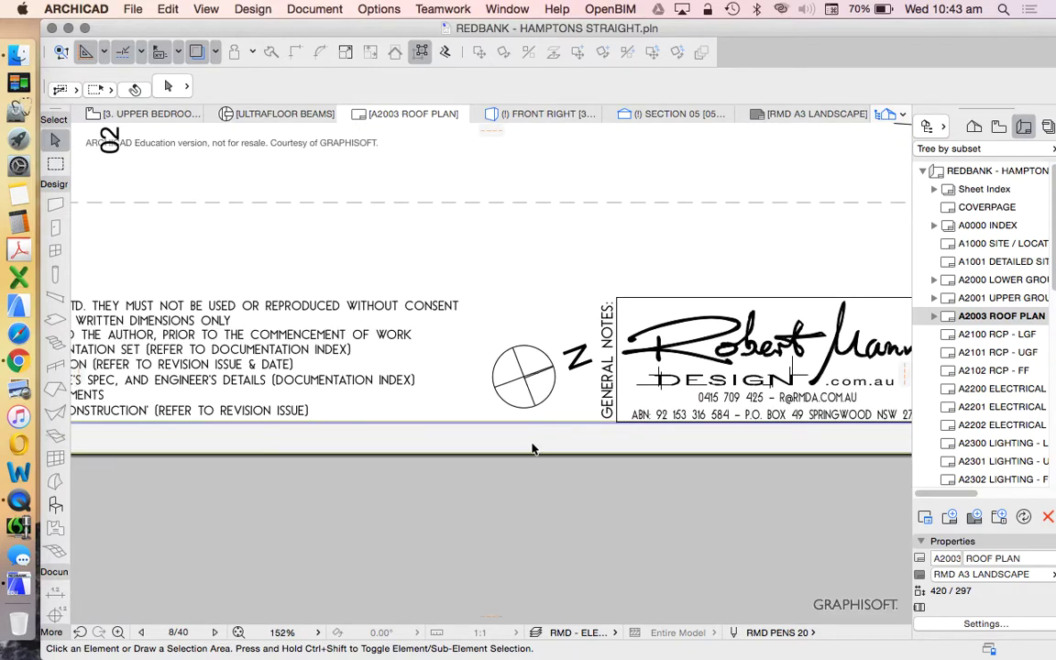
{"action": "scroll", "coordinate": [1004, 403], "scroll_direction": "down", "scroll_amount": 3}
{"action": "scroll", "coordinate": [1008, 394], "scroll_direction": "down", "scroll_amount": 5}
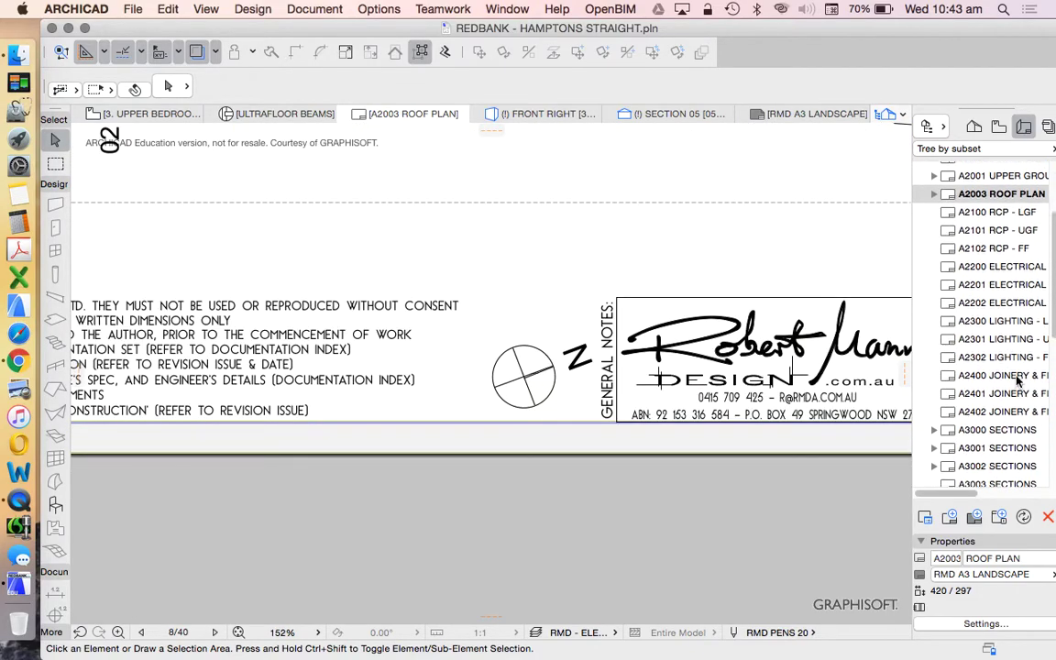
{"action": "left_click", "coordinate": [1000, 417]}
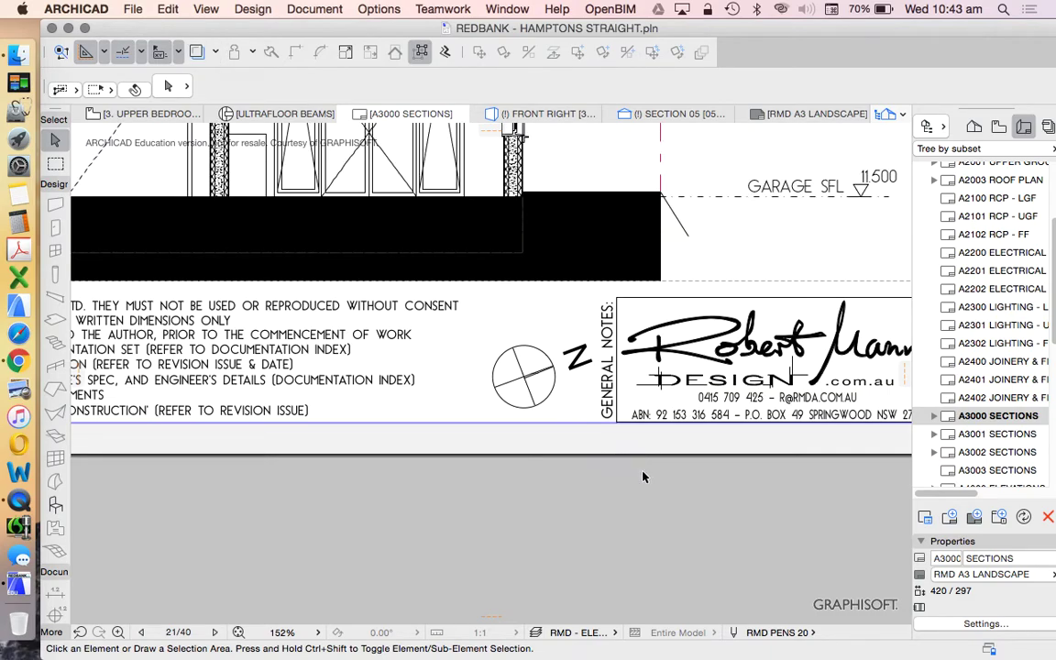
{"action": "scroll", "coordinate": [643, 474], "scroll_direction": "down", "scroll_amount": 8}
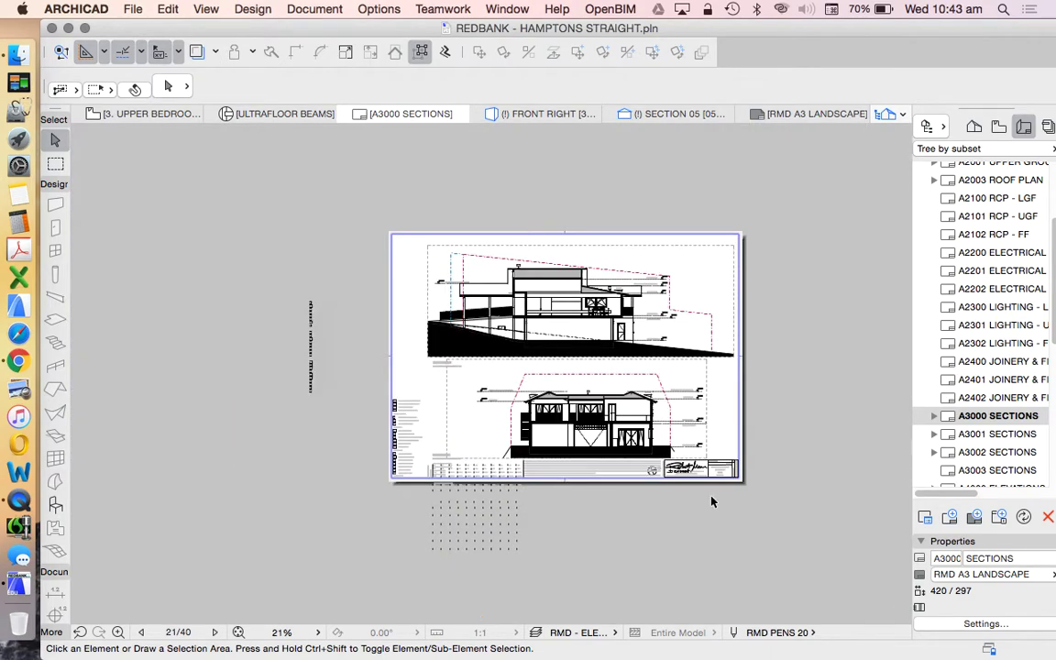
{"action": "scroll", "coordinate": [675, 439], "scroll_direction": "up", "scroll_amount": 10}
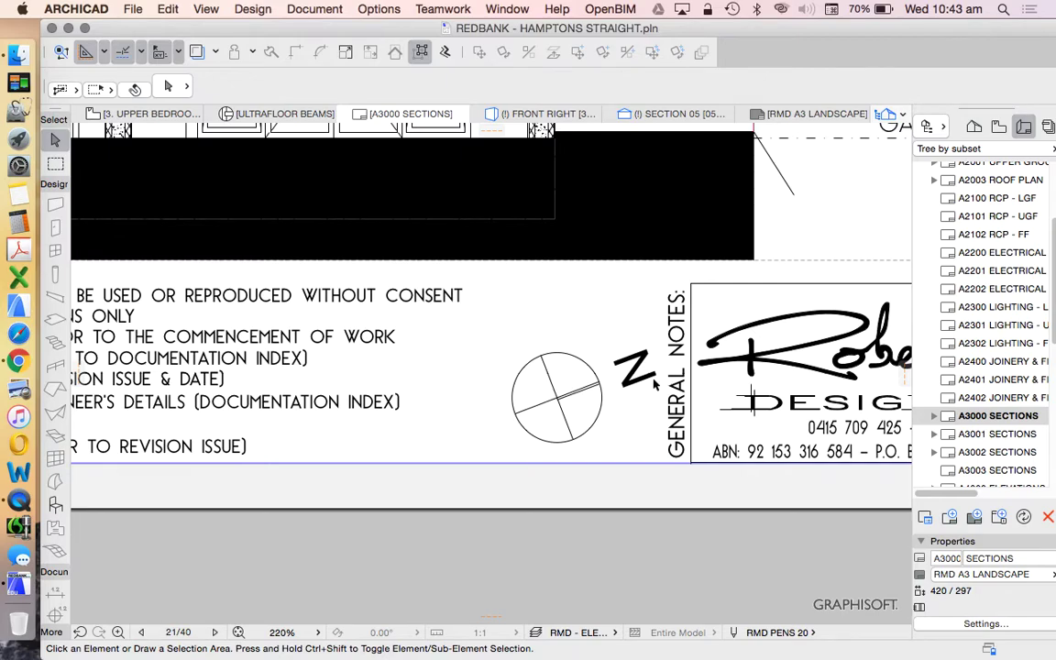
{"action": "scroll", "coordinate": [654, 384], "scroll_direction": "up", "scroll_amount": 1}
{"action": "scroll", "coordinate": [559, 415], "scroll_direction": "down", "scroll_amount": 1}
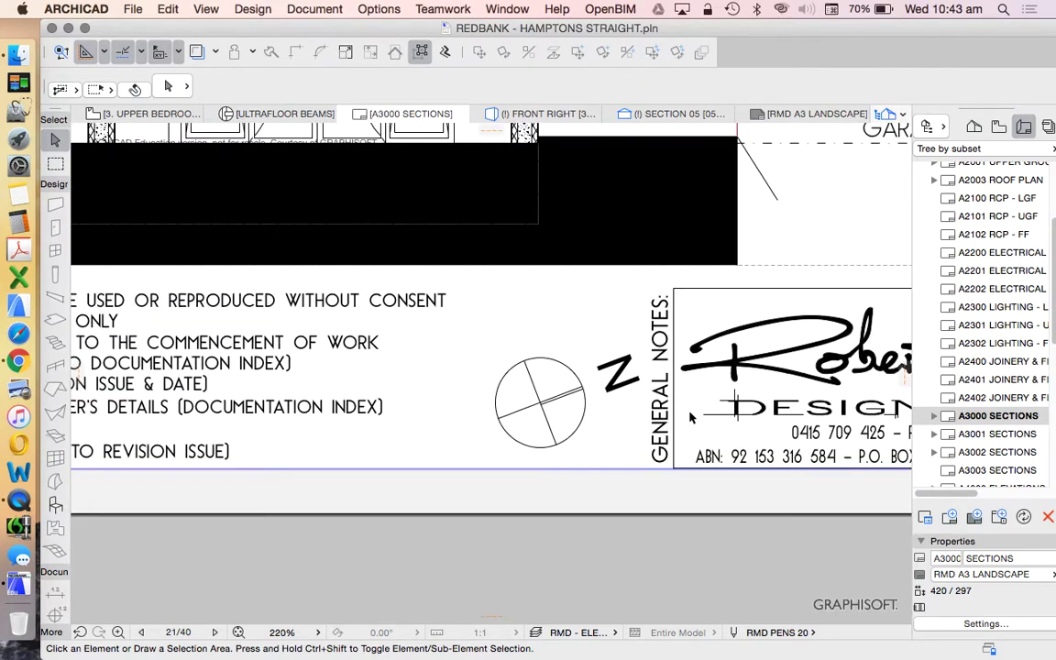
{"action": "scroll", "coordinate": [668, 366], "scroll_direction": "down", "scroll_amount": 3}
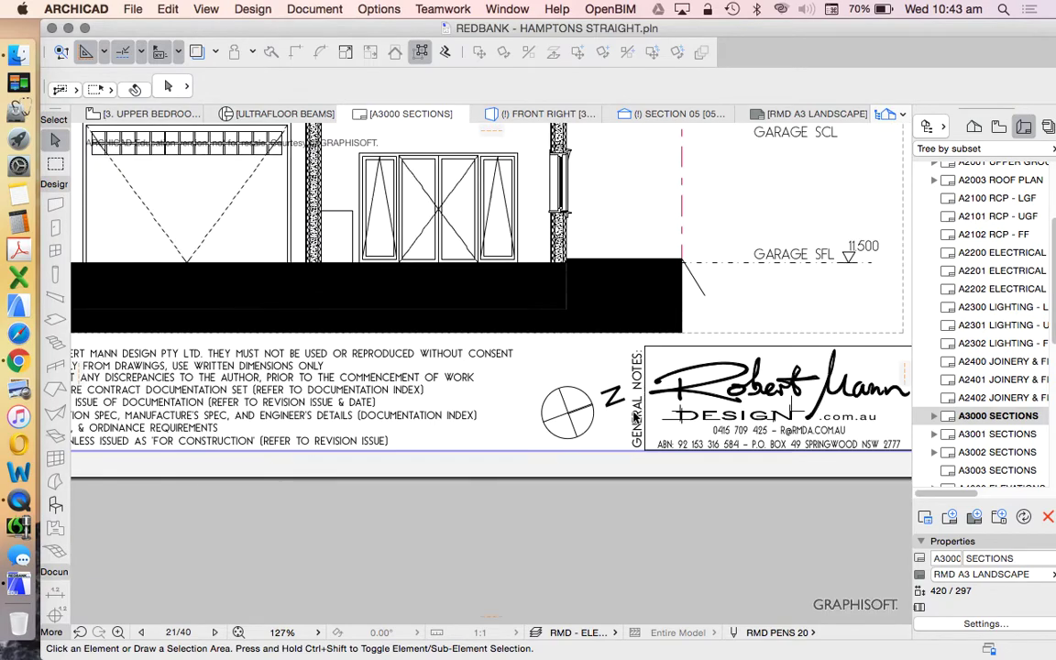
{"action": "scroll", "coordinate": [568, 417], "scroll_direction": "up", "scroll_amount": 2}
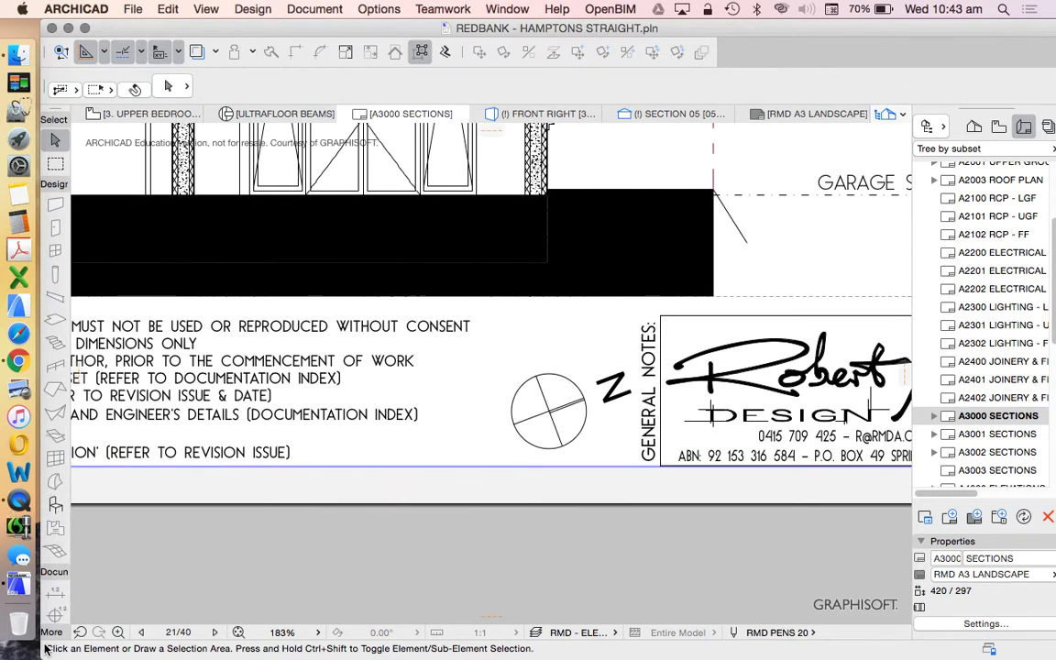
{"action": "scroll", "coordinate": [112, 620], "scroll_direction": "down", "scroll_amount": 1}
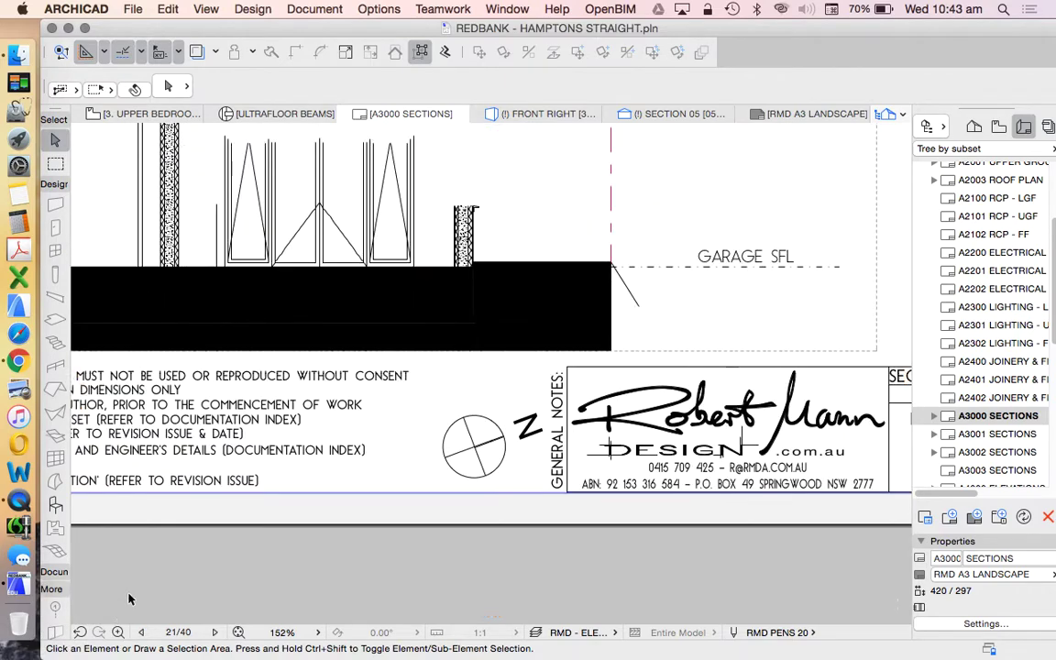
Cover the north symbol on the A3000 SECTIONS layout with a rectangular fill using A SOLID FILL
{"action": "left_click", "coordinate": [53, 184]}
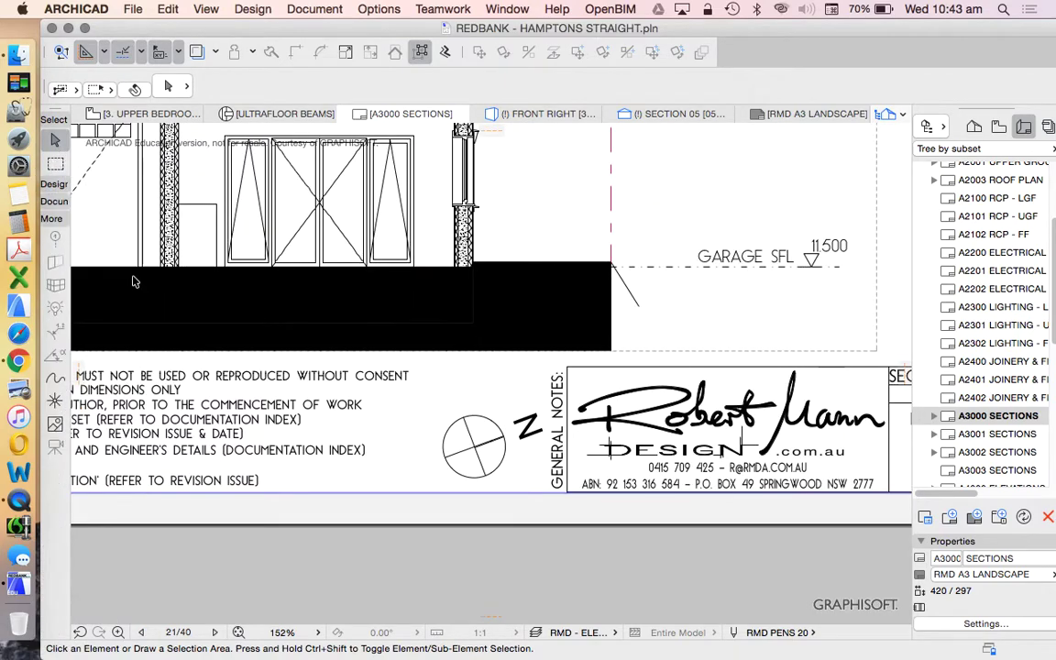
{"action": "left_click", "coordinate": [53, 202]}
{"action": "left_click", "coordinate": [55, 314]}
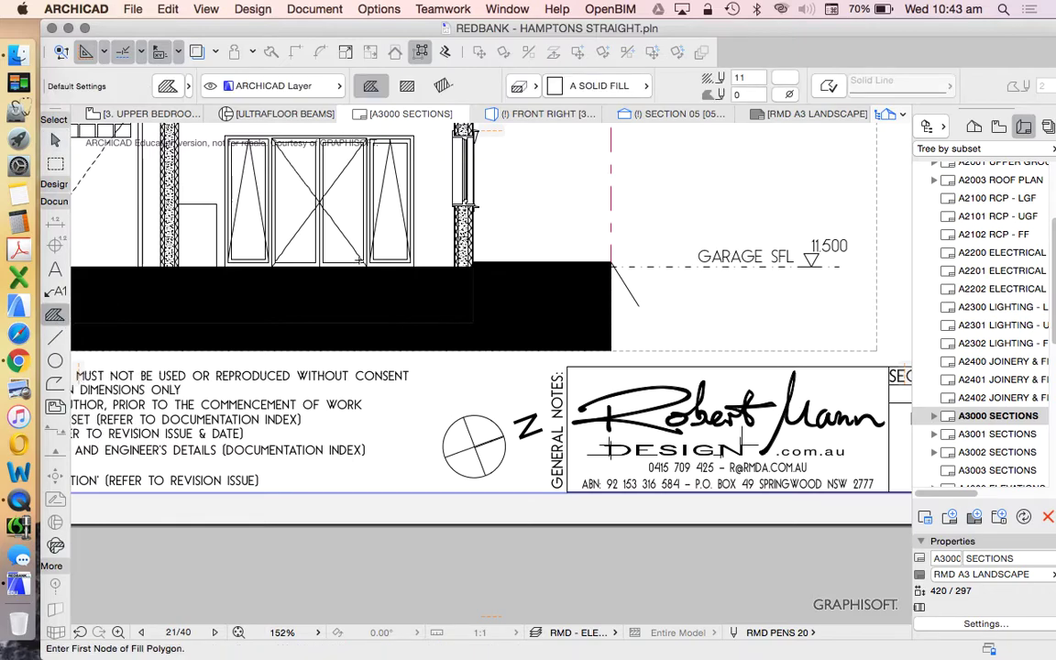
{"action": "left_click", "coordinate": [435, 389]}
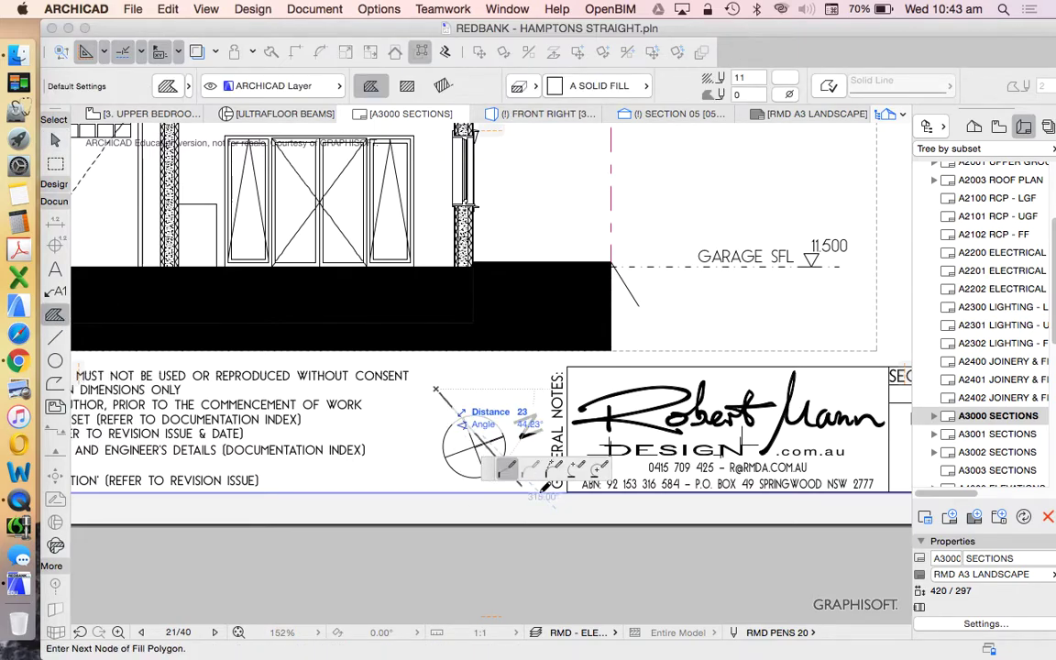
{"action": "left_click", "coordinate": [407, 86]}
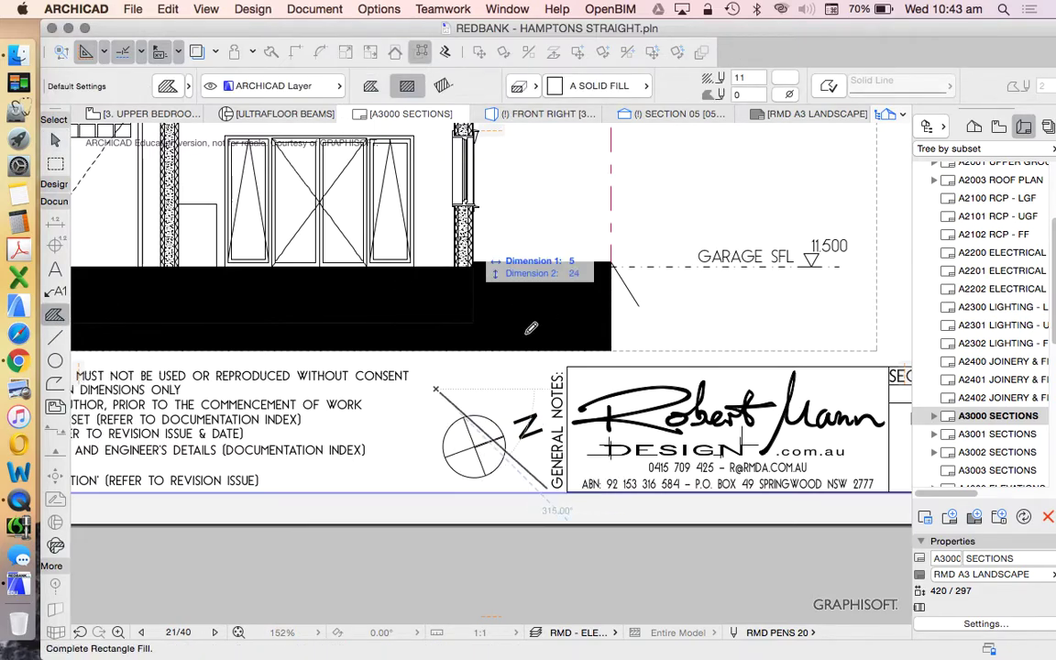
{"action": "left_click", "coordinate": [547, 489]}
{"action": "left_click", "coordinate": [537, 397], "text": "shift"}
{"action": "scroll", "coordinate": [536, 397], "scroll_direction": "down", "scroll_amount": 3}
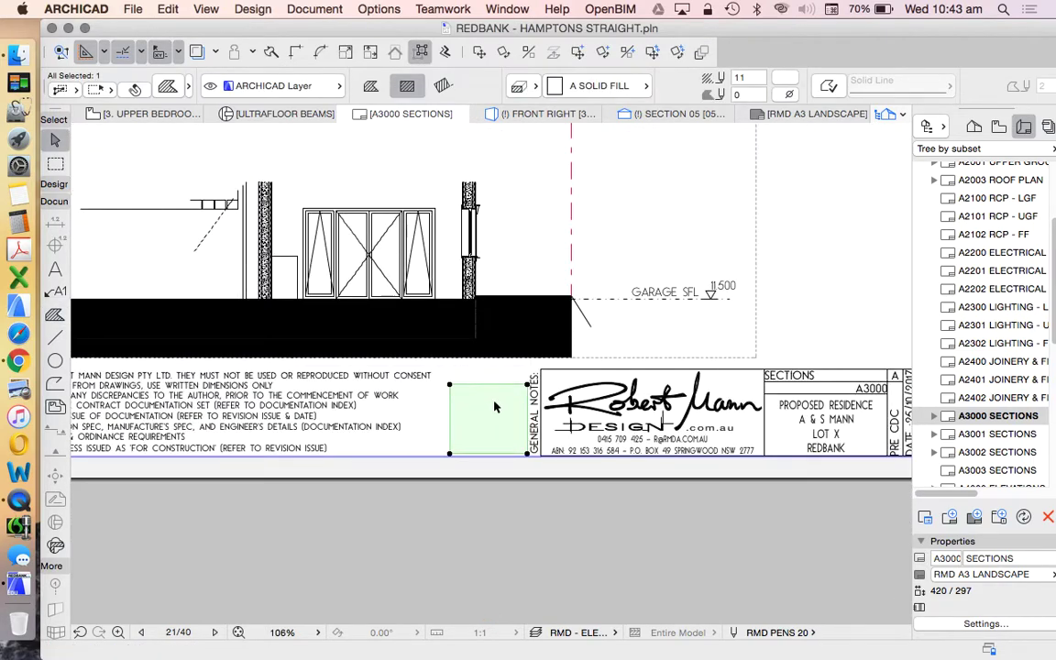
{"action": "left_click", "coordinate": [831, 85]}
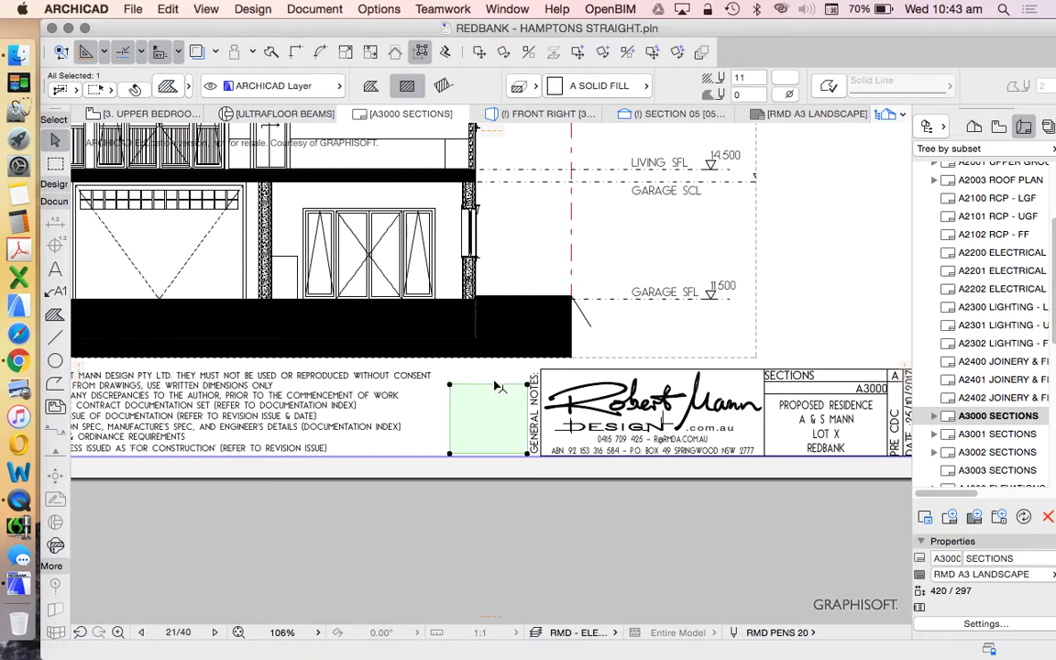
{"action": "scroll", "coordinate": [489, 391], "scroll_direction": "down", "scroll_amount": 8}
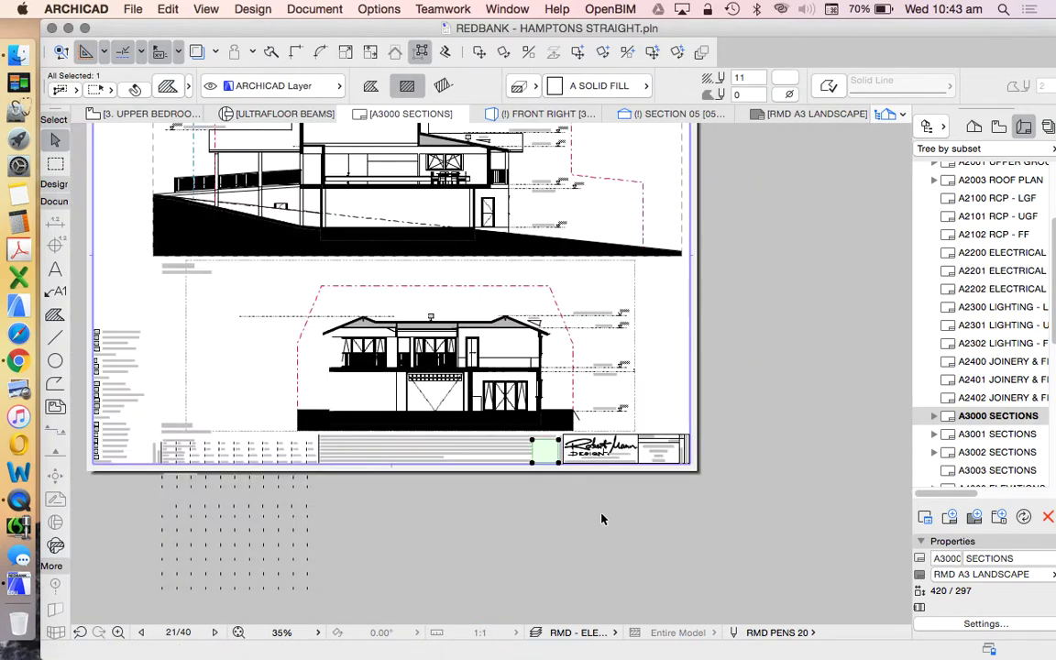
{"action": "left_click", "coordinate": [585, 508]}
Copy the covering fill from A3000 SECTIONS and paste it over the north symbol on the A3001 SECTIONS layout
{"action": "scroll", "coordinate": [571, 462], "scroll_direction": "up", "scroll_amount": 8}
{"action": "left_click", "coordinate": [526, 410]}
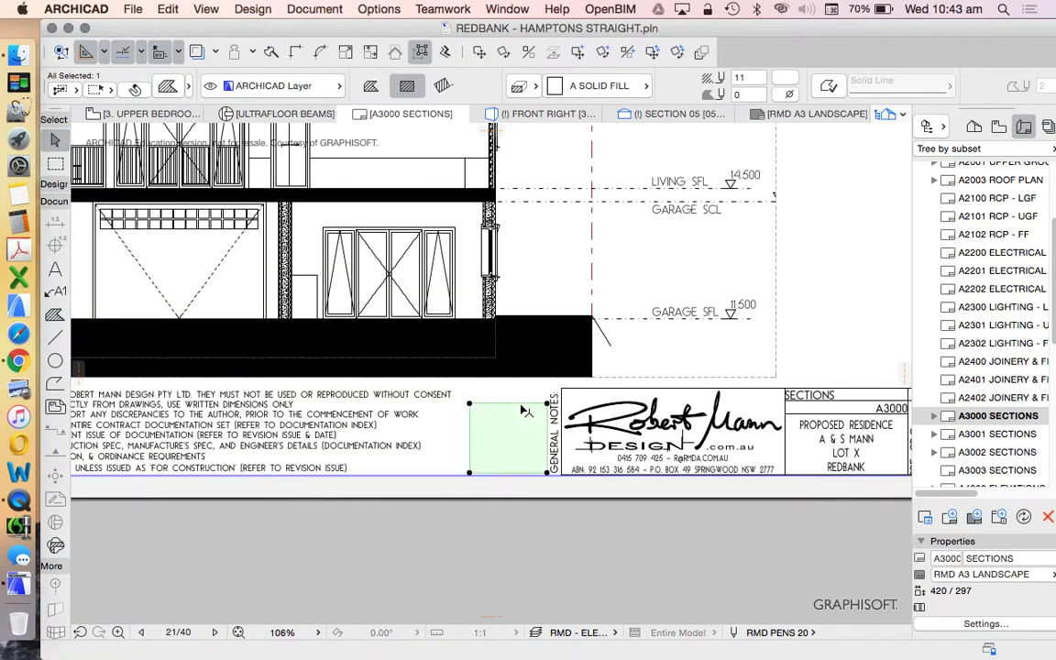
{"action": "key", "text": "super+c"}
{"action": "double_click", "coordinate": [997, 434]}
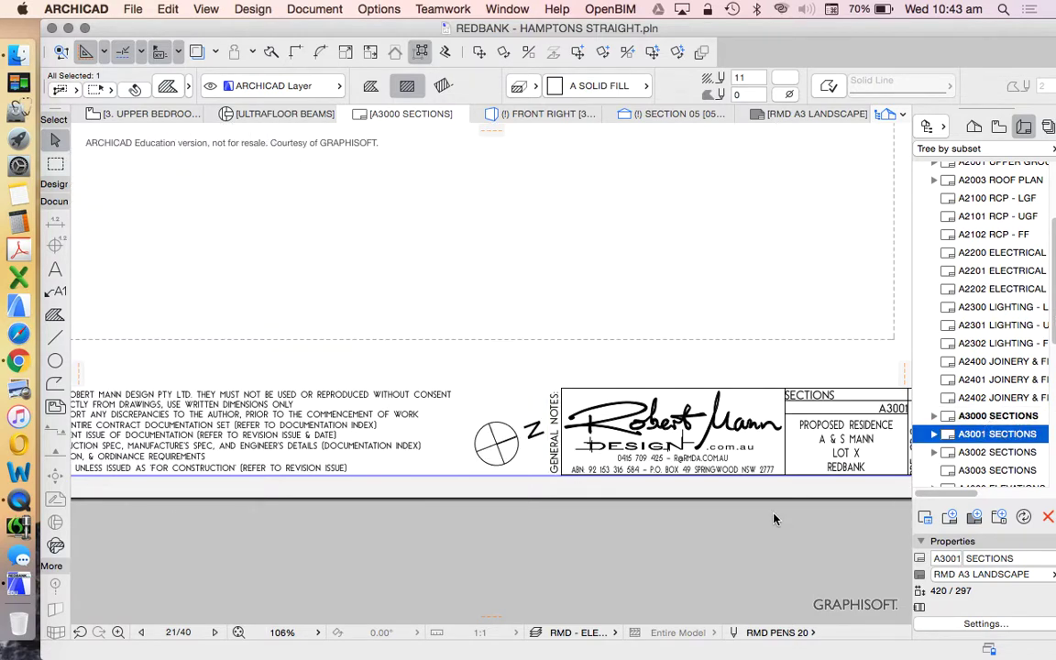
{"action": "right_click", "coordinate": [565, 516]}
{"action": "left_click", "coordinate": [630, 532]}
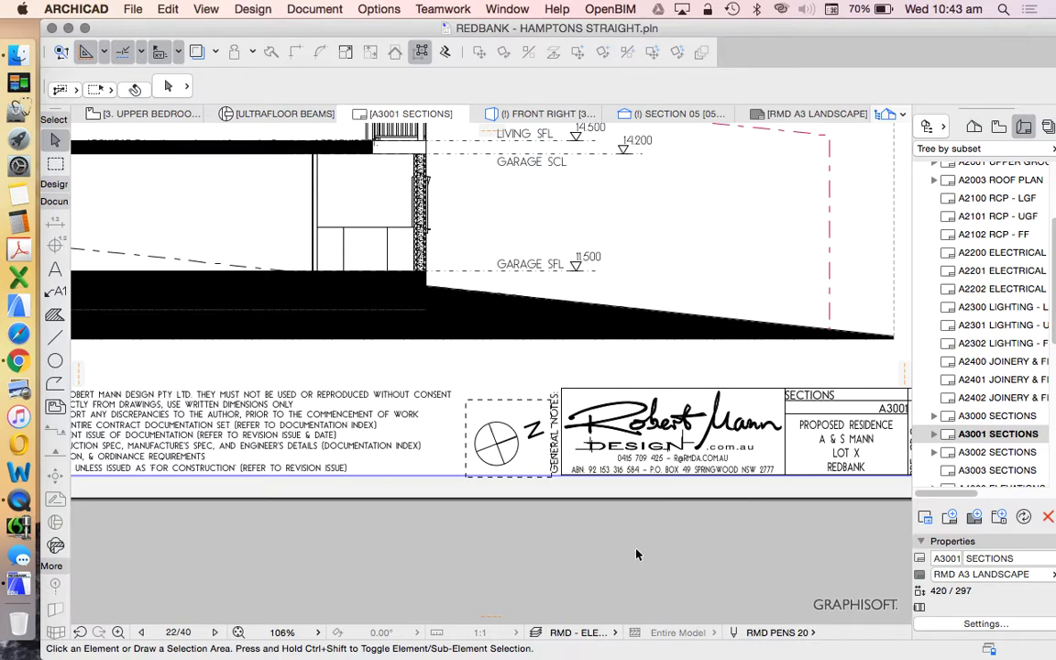
{"action": "scroll", "coordinate": [660, 559], "scroll_direction": "down", "scroll_amount": 5}
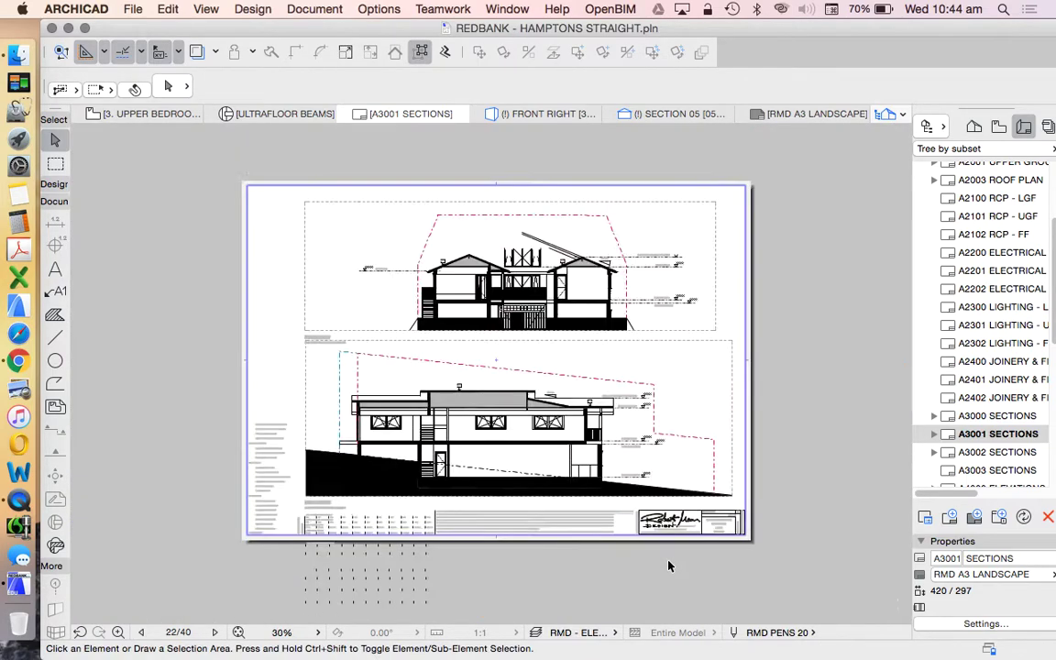
Examine how the pasted fill masks the north symbol between the general notes and the title block on A3001 SECTIONS
{"action": "scroll", "coordinate": [655, 561], "scroll_direction": "up", "scroll_amount": 3}
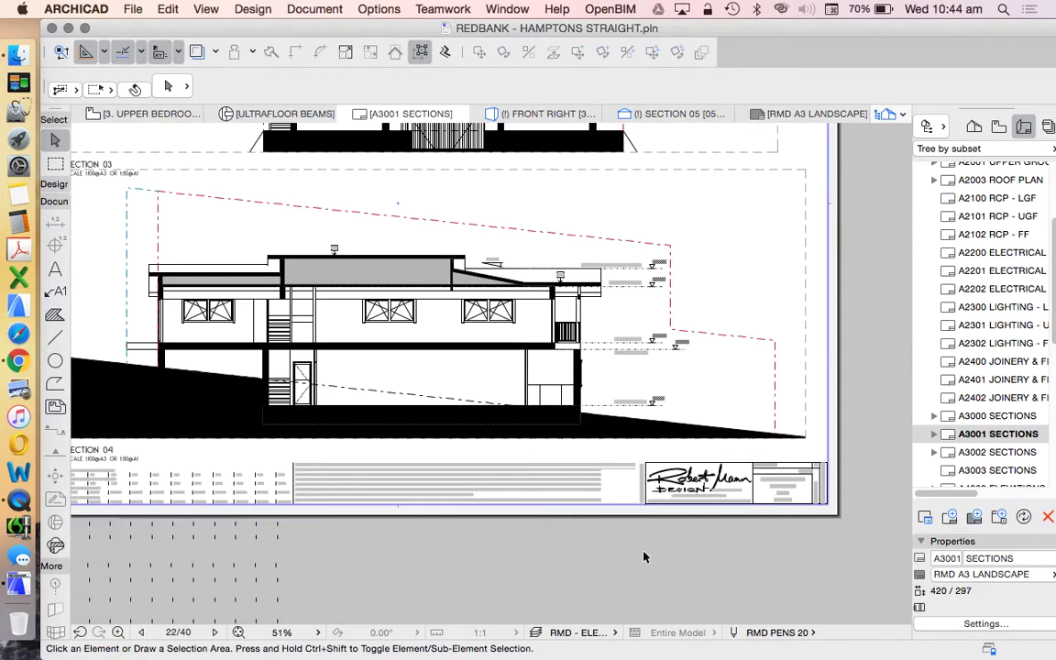
{"action": "scroll", "coordinate": [644, 556], "scroll_direction": "up", "scroll_amount": 3}
{"action": "left_click", "coordinate": [571, 439]}
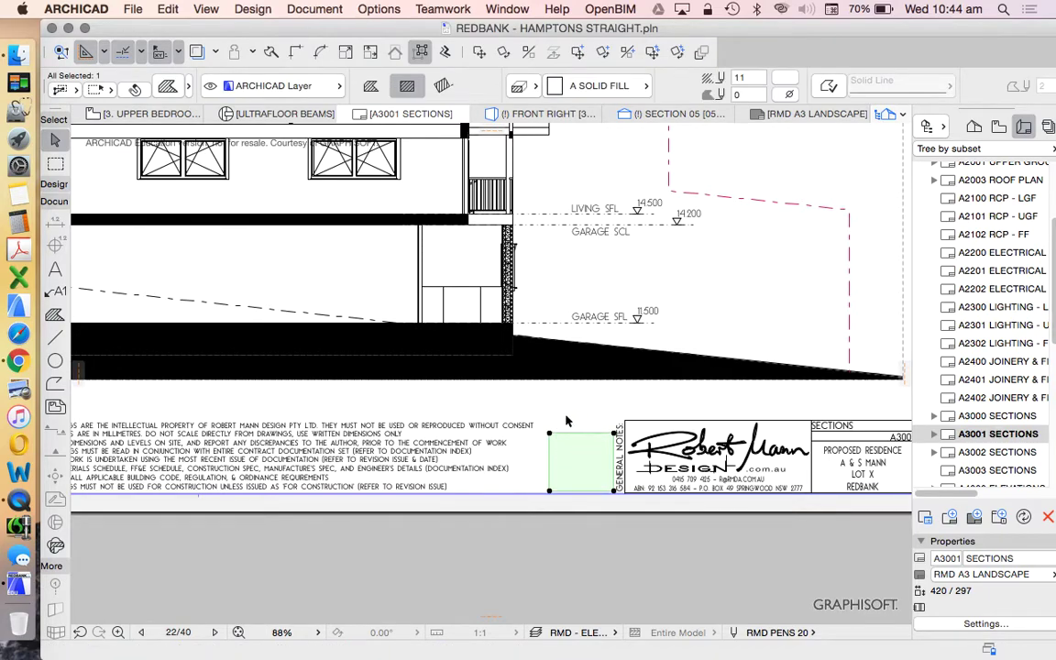
{"action": "scroll", "coordinate": [522, 470], "scroll_direction": "up", "scroll_amount": 4}
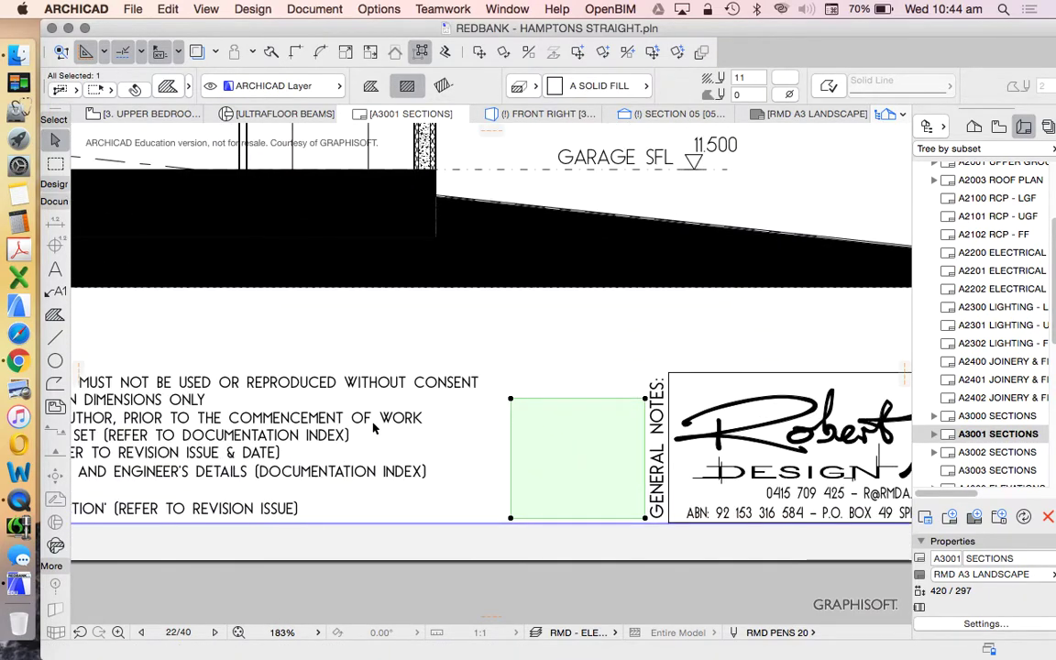
{"action": "scroll", "coordinate": [541, 412], "scroll_direction": "down", "scroll_amount": 6}
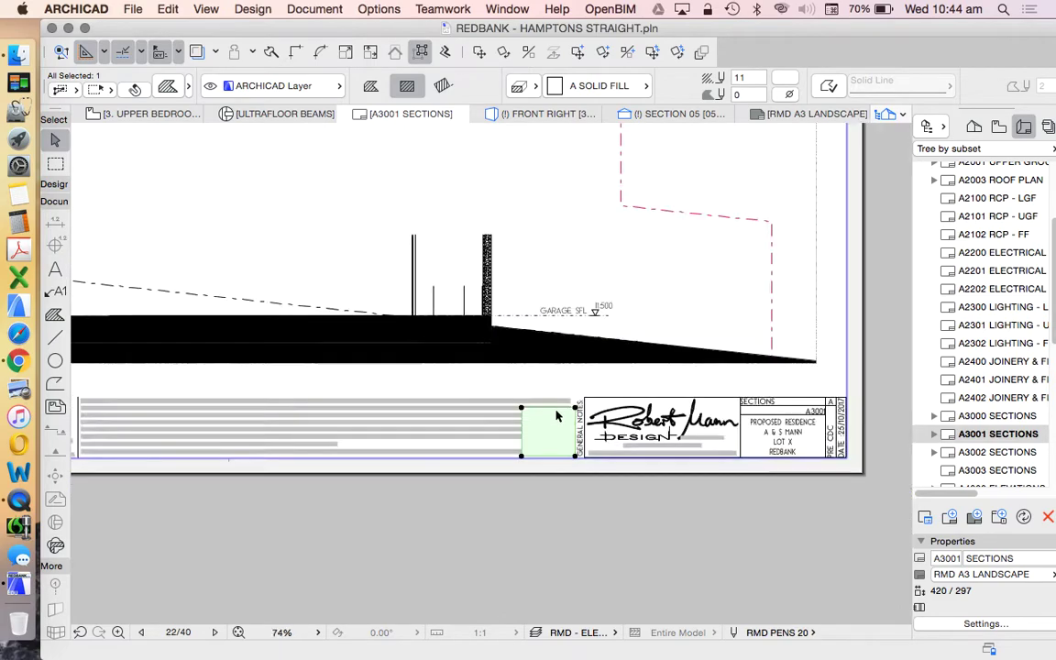
{"action": "scroll", "coordinate": [297, 439], "scroll_direction": "up", "scroll_amount": 3}
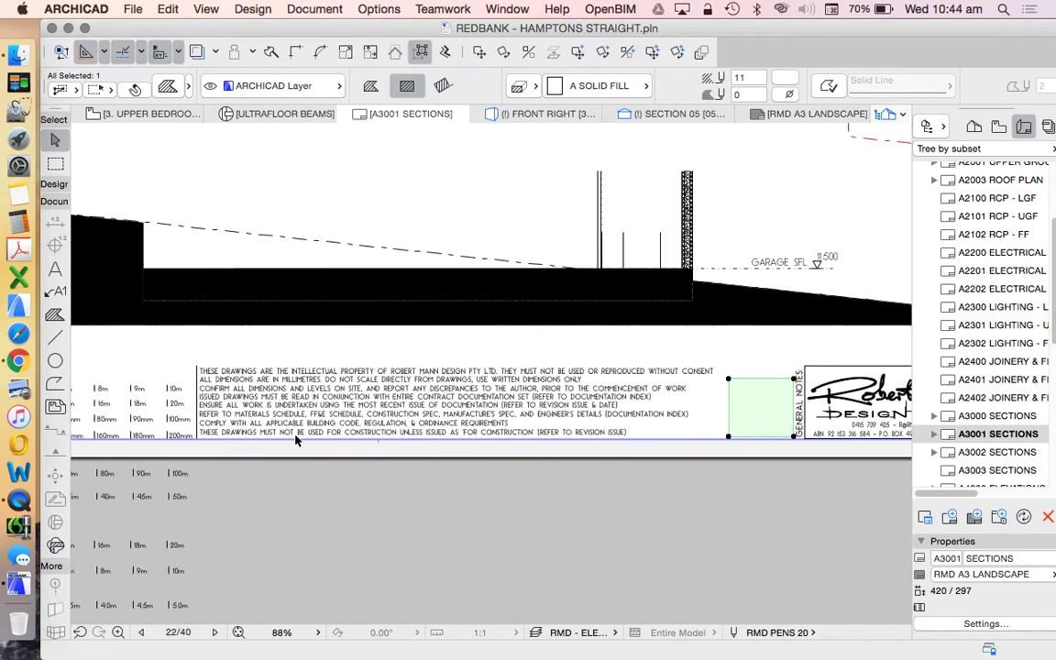
{"action": "left_click", "coordinate": [602, 496]}
{"action": "scroll", "coordinate": [569, 490], "scroll_direction": "down", "scroll_amount": 3}
{"action": "scroll", "coordinate": [824, 472], "scroll_direction": "up", "scroll_amount": 2}
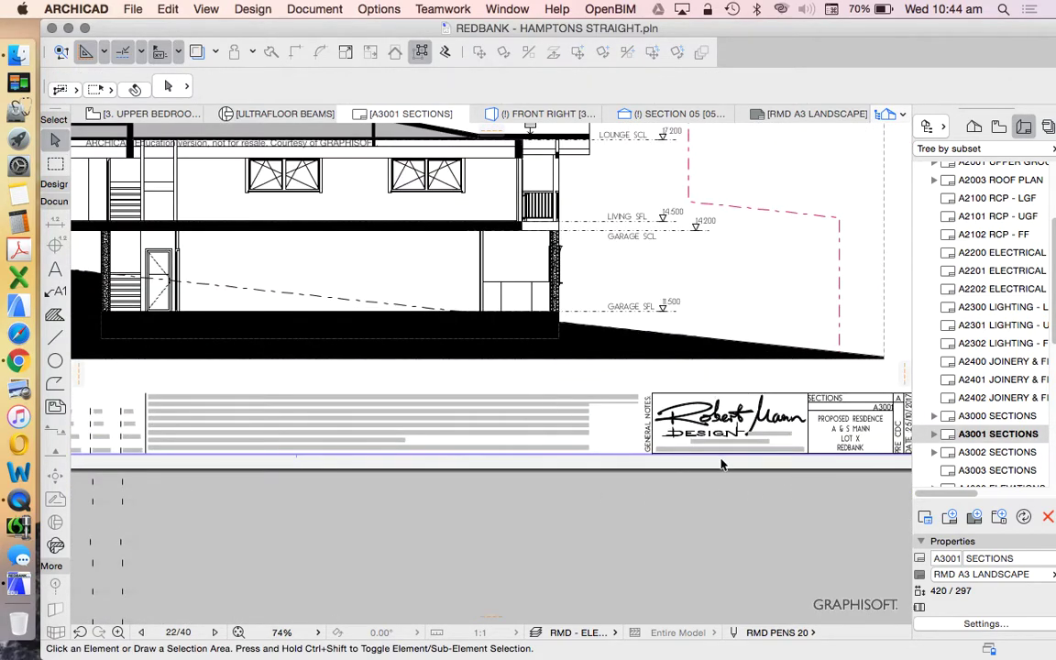
{"action": "scroll", "coordinate": [683, 431], "scroll_direction": "up", "scroll_amount": 3}
{"action": "scroll", "coordinate": [623, 430], "scroll_direction": "down", "scroll_amount": 3}
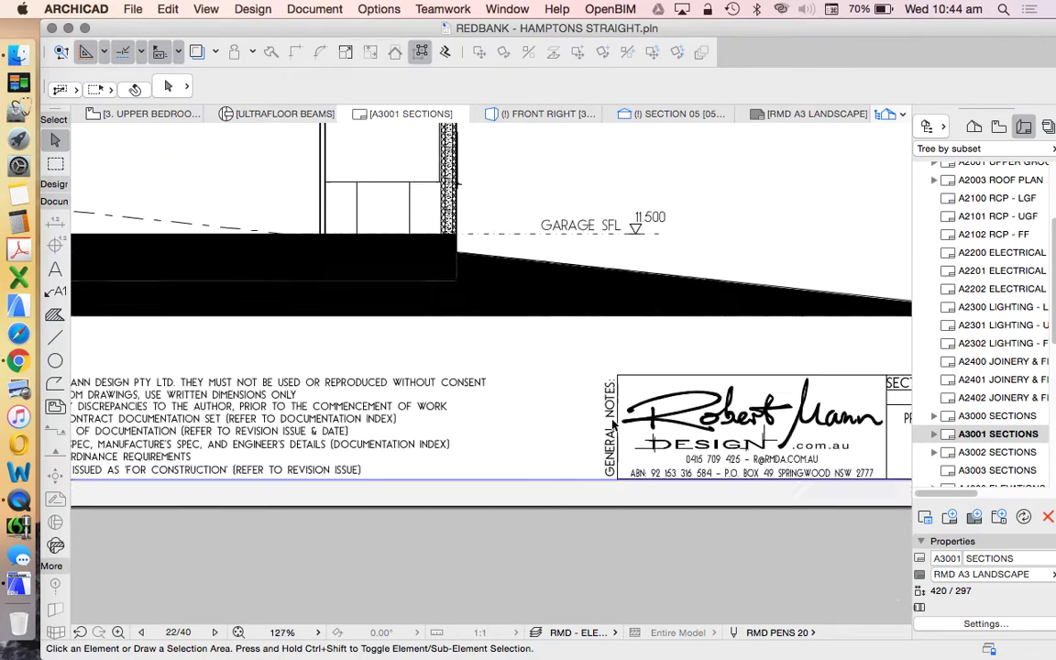
{"action": "scroll", "coordinate": [640, 474], "scroll_direction": "down", "scroll_amount": 2}
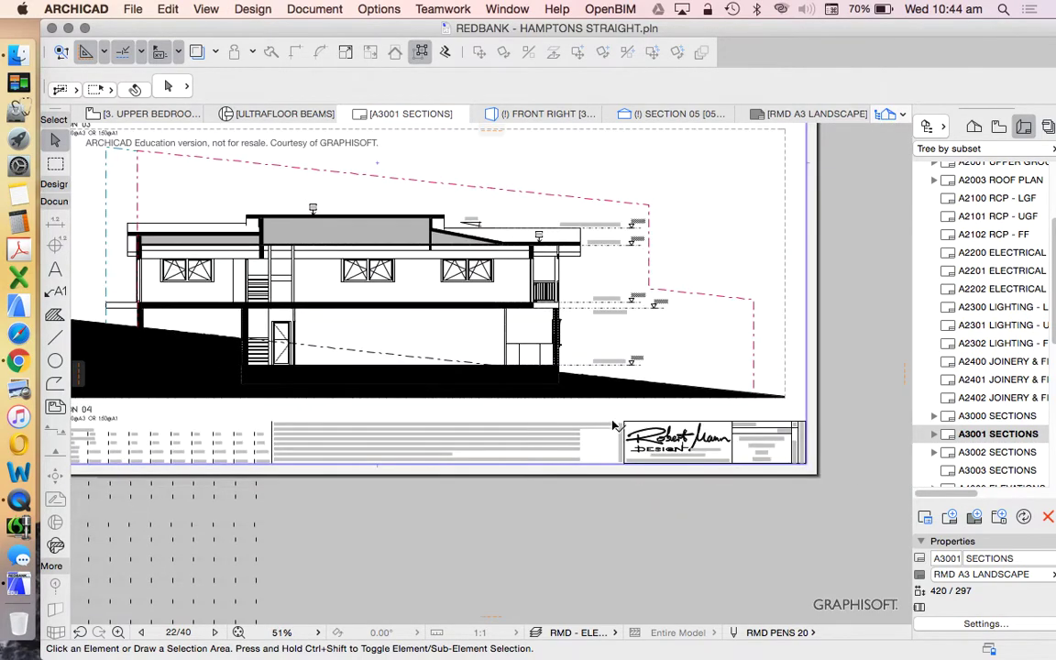
Delete the covering fills from the A3001 SECTIONS and A3000 SECTIONS layouts
{"action": "left_click", "coordinate": [605, 432]}
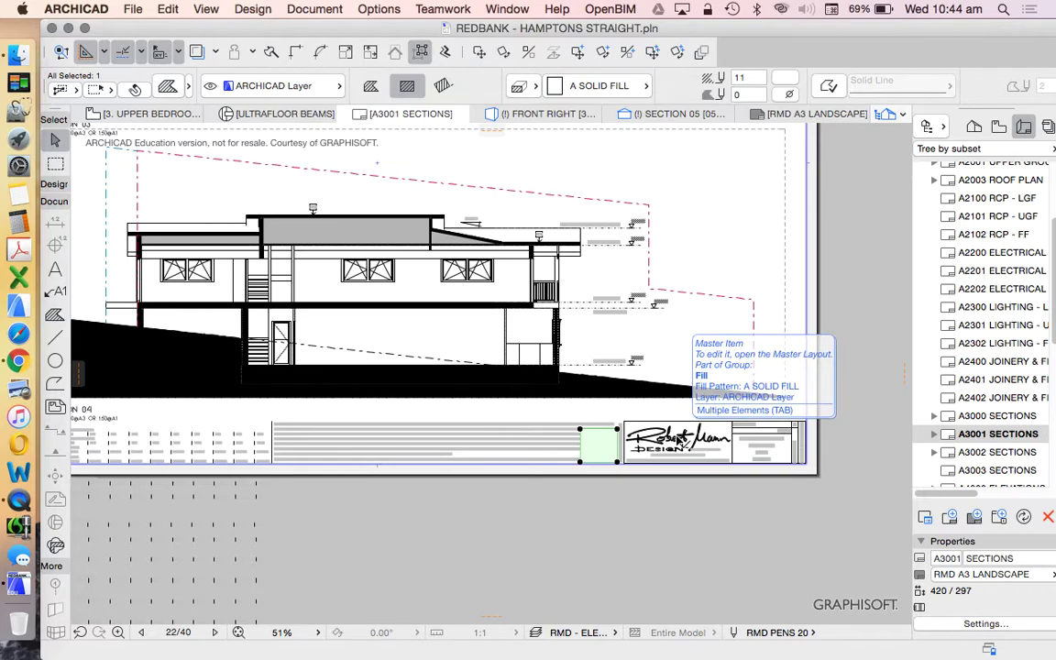
{"action": "key", "text": "Escape"}
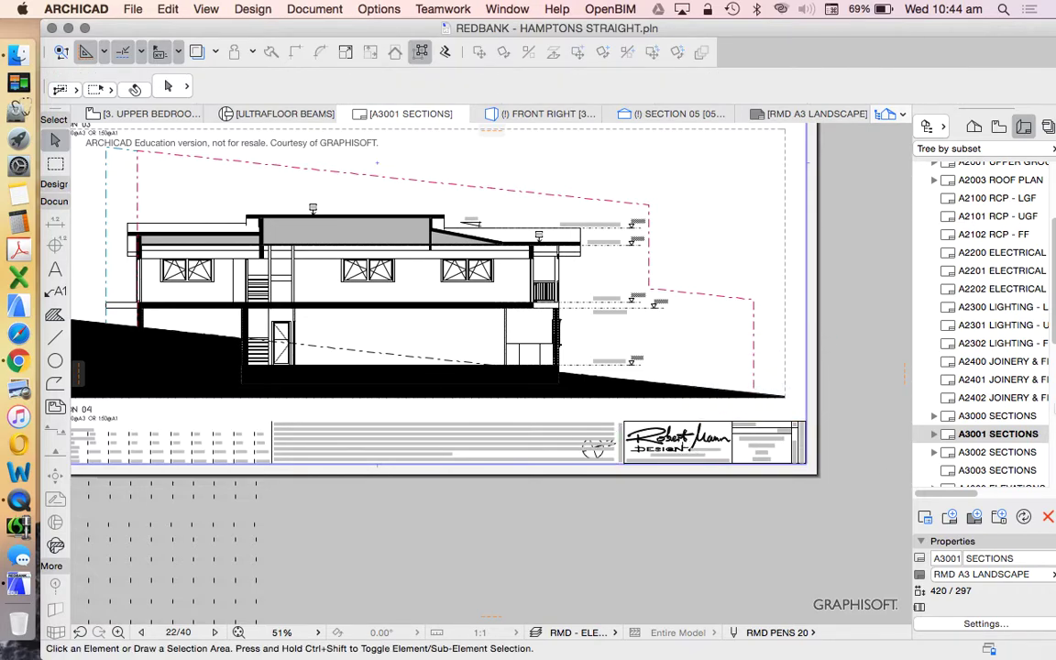
{"action": "double_click", "coordinate": [1008, 417]}
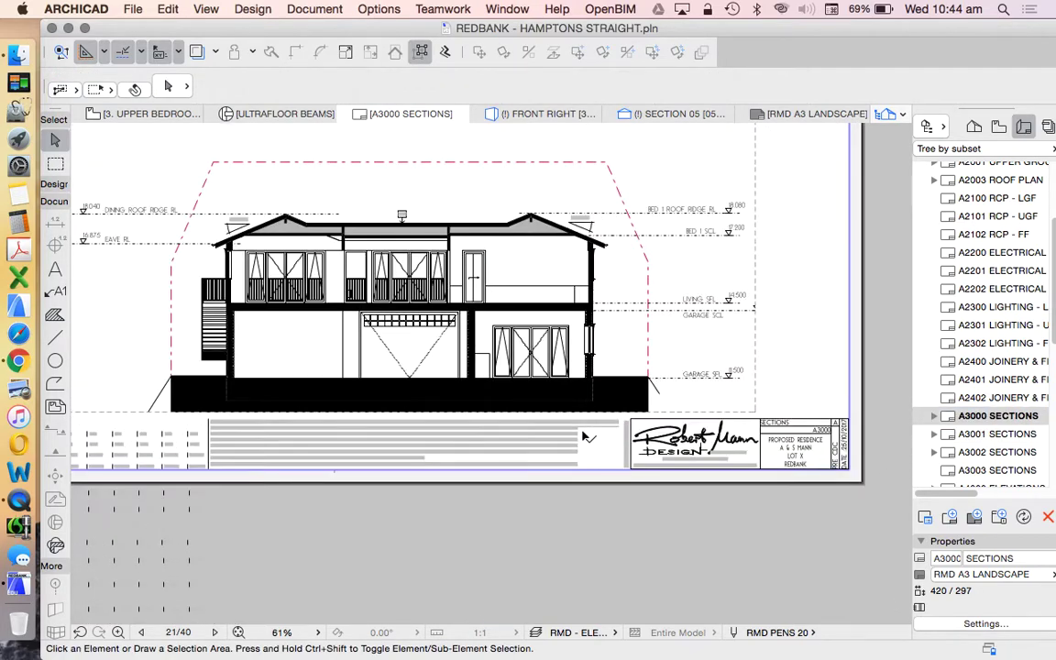
{"action": "left_click", "coordinate": [581, 434]}
{"action": "key", "text": "Delete"}
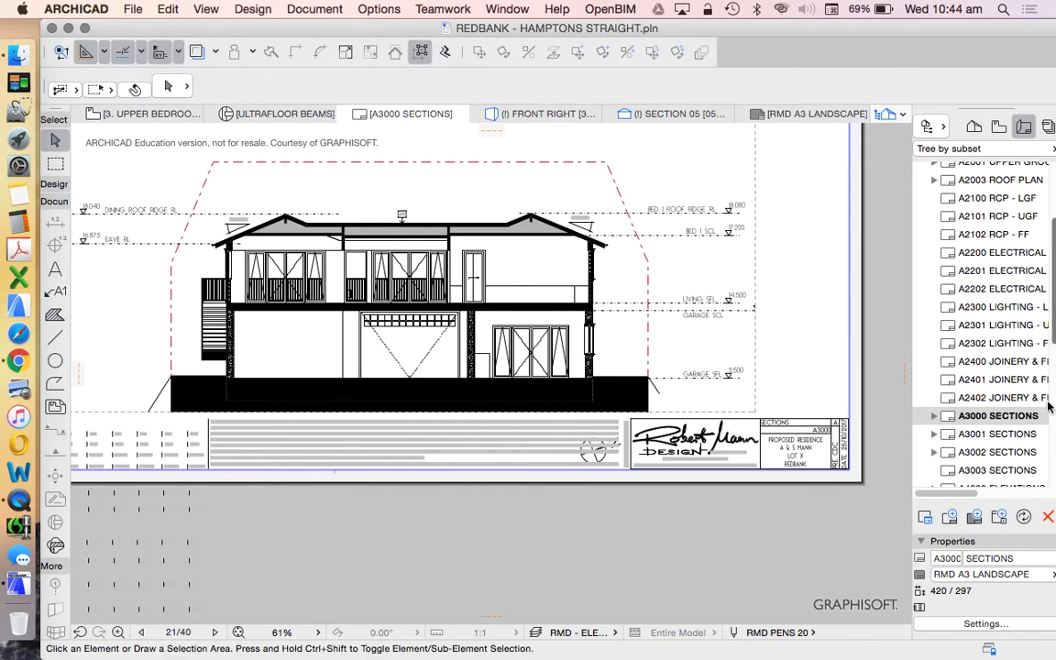
Open the RMD A3 LANDSCAPE master layout and delete its north symbol beside the title block
{"action": "scroll", "coordinate": [997, 421], "scroll_direction": "down", "scroll_amount": 10}
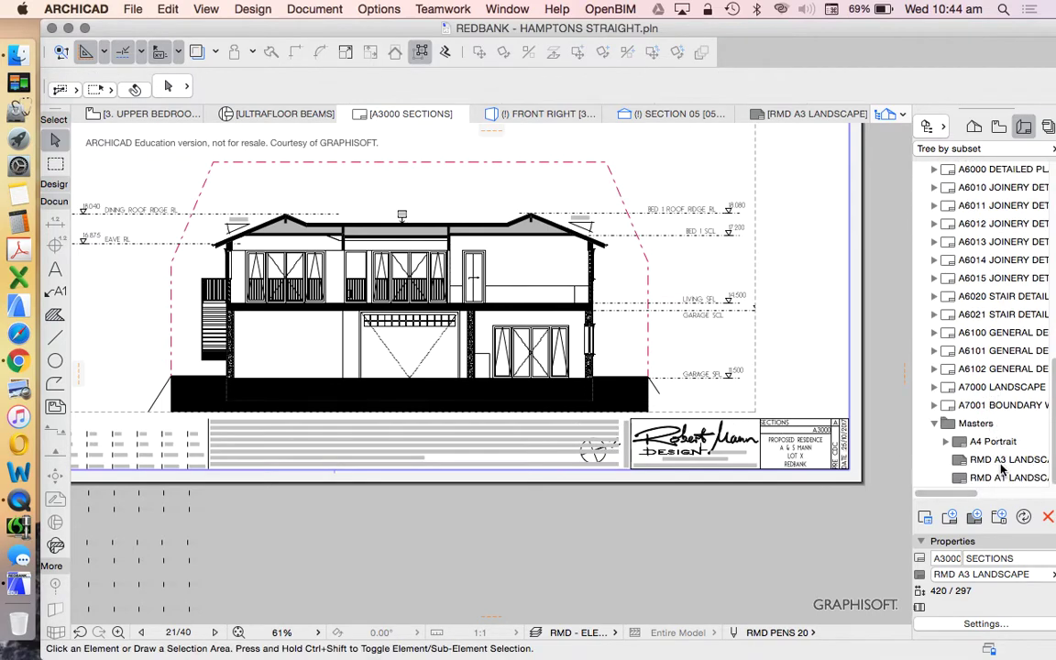
{"action": "double_click", "coordinate": [1008, 460]}
{"action": "left_click", "coordinate": [422, 339]}
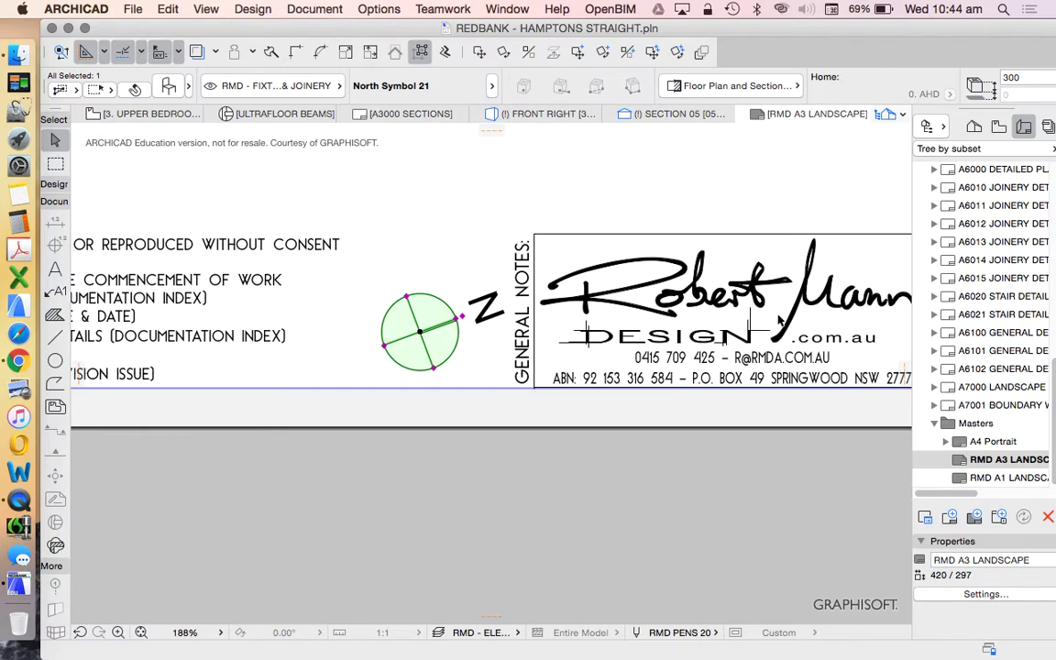
{"action": "key", "text": "Delete"}
{"action": "scroll", "coordinate": [992, 226], "scroll_direction": "up", "scroll_amount": 10}
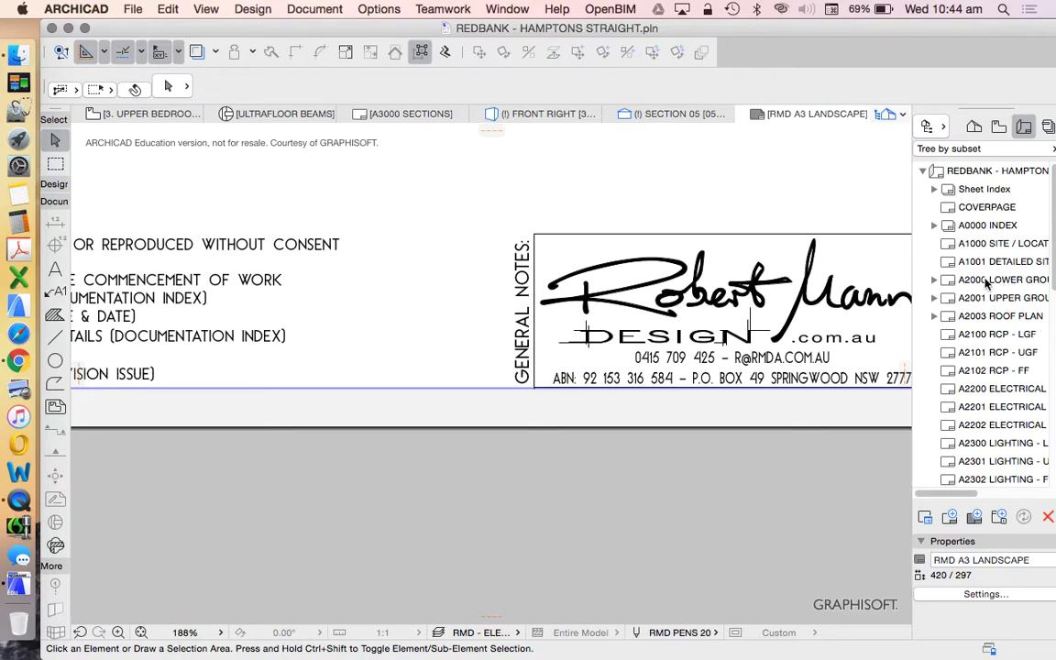
Open the A1000 SITE / LOCATION PLAN layout and paste the copied north symbol beside the title block
{"action": "double_click", "coordinate": [1009, 248]}
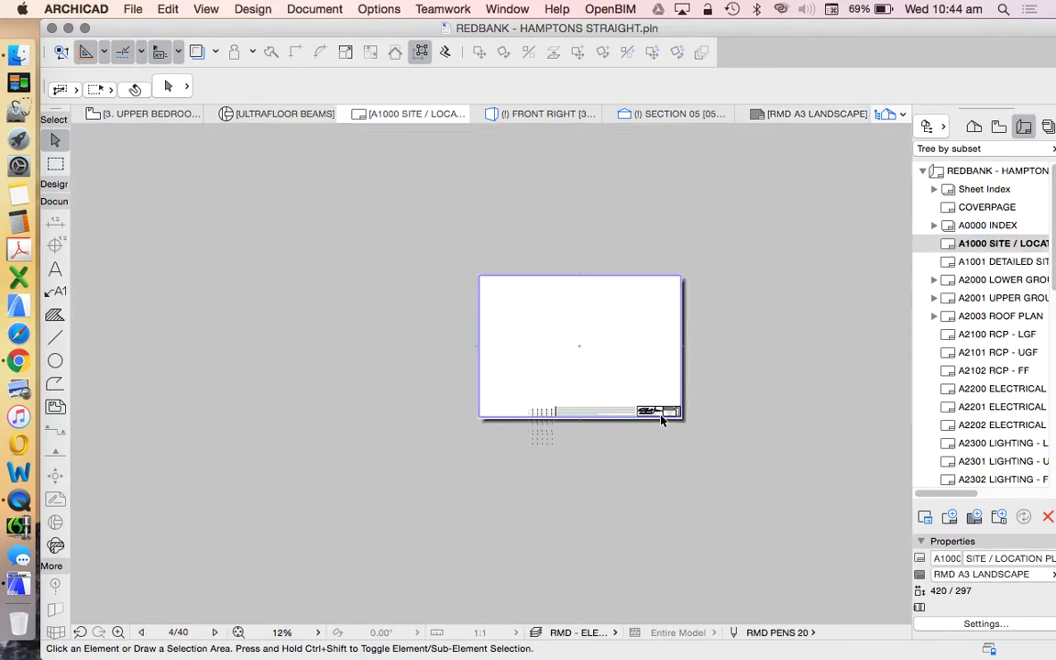
{"action": "right_click", "coordinate": [775, 350]}
{"action": "left_click", "coordinate": [778, 348]}
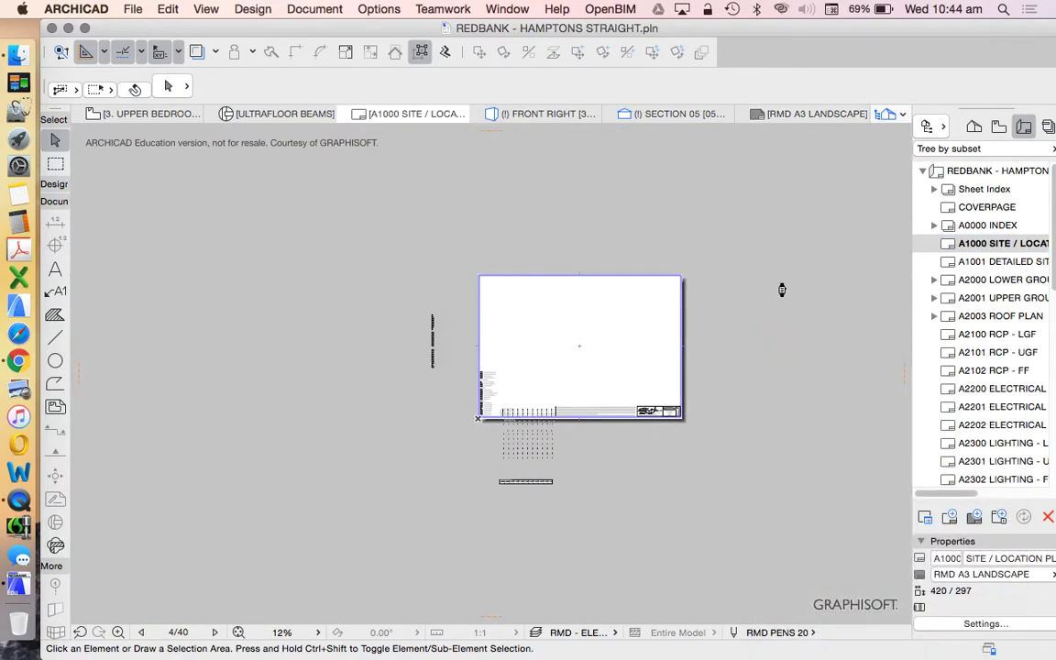
{"action": "scroll", "coordinate": [632, 412], "scroll_direction": "up", "scroll_amount": 6}
{"action": "left_click", "coordinate": [627, 415]}
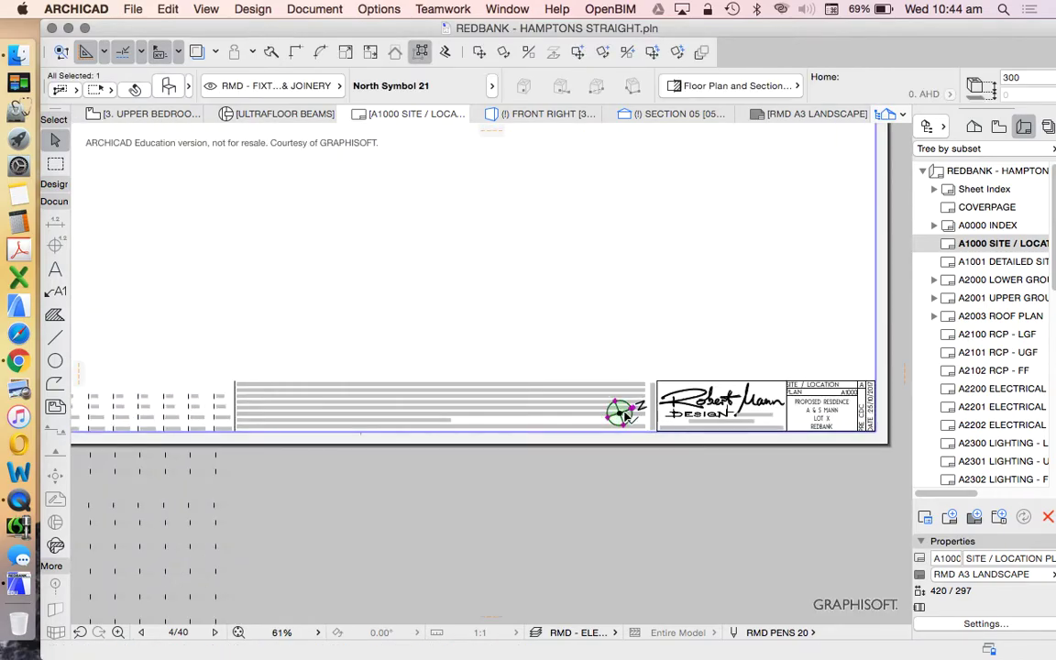
{"action": "scroll", "coordinate": [622, 420], "scroll_direction": "up", "scroll_amount": 4}
{"action": "left_click", "coordinate": [631, 465]}
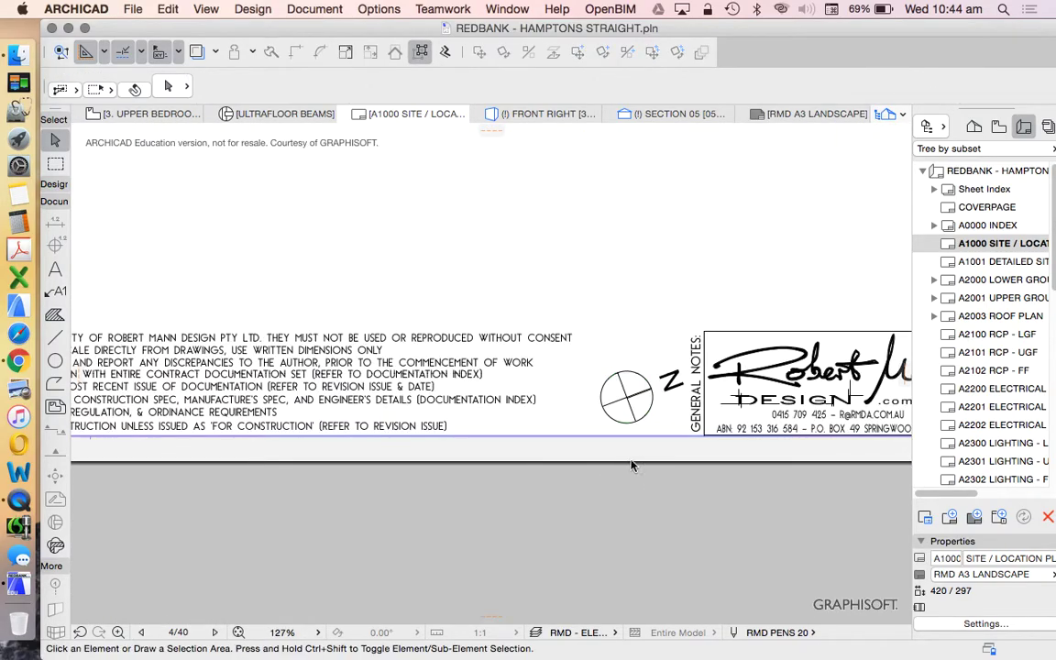
{"action": "left_click", "coordinate": [631, 401]}
{"action": "scroll", "coordinate": [622, 438], "scroll_direction": "down", "scroll_amount": 6}
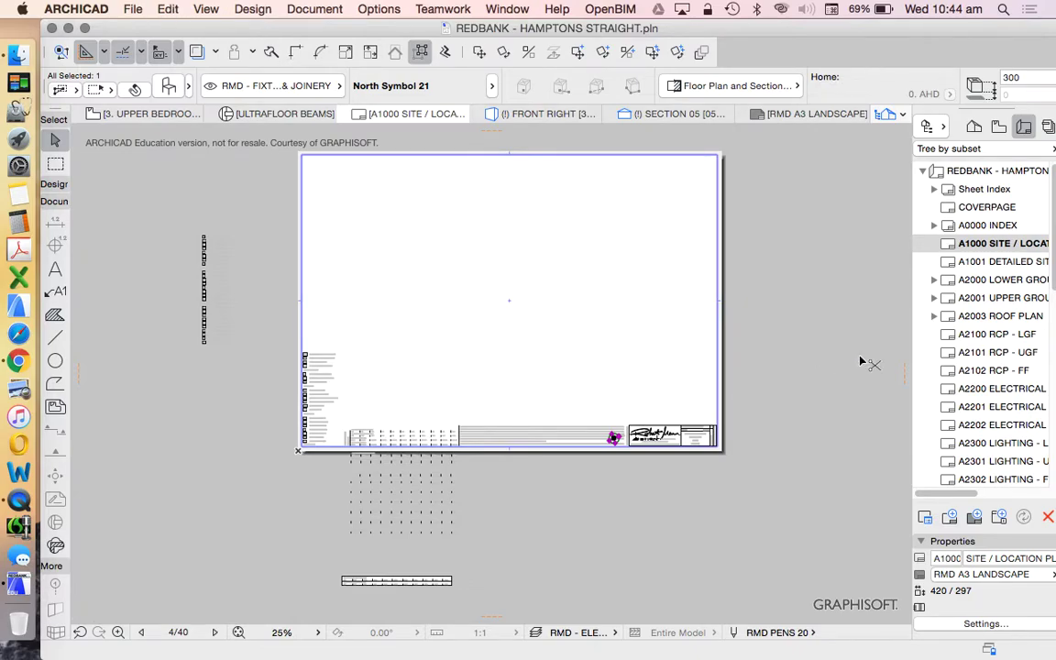
Paste the north symbol onto the A2000 LOWER GROUND, A2001 UPPER GROUND and A2003 ROOF PLAN layouts
{"action": "double_click", "coordinate": [926, 278]}
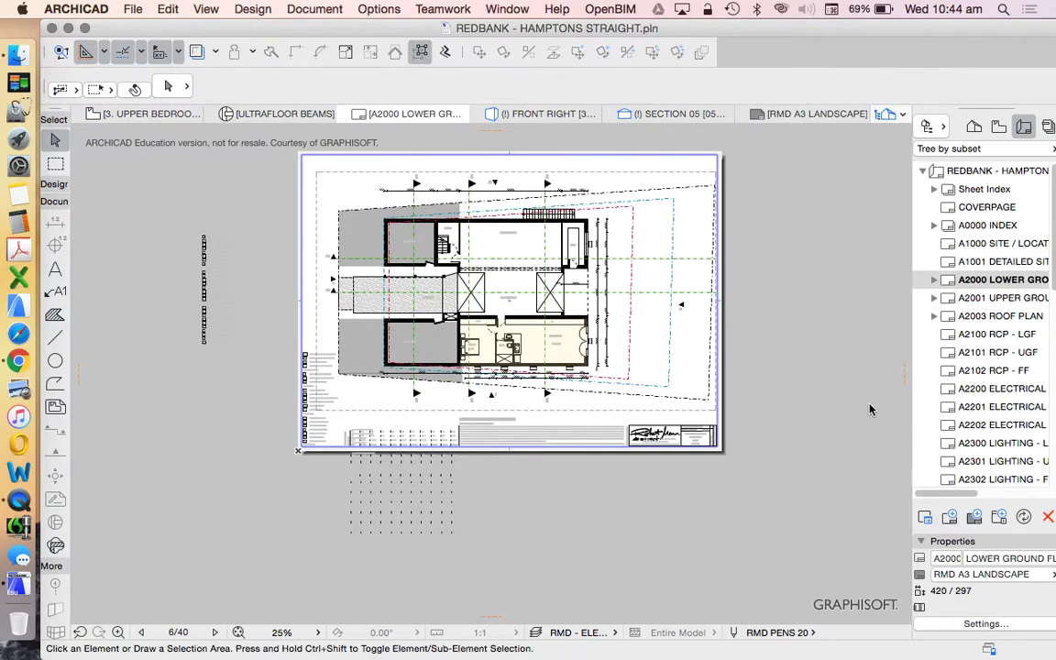
{"action": "double_click", "coordinate": [986, 298]}
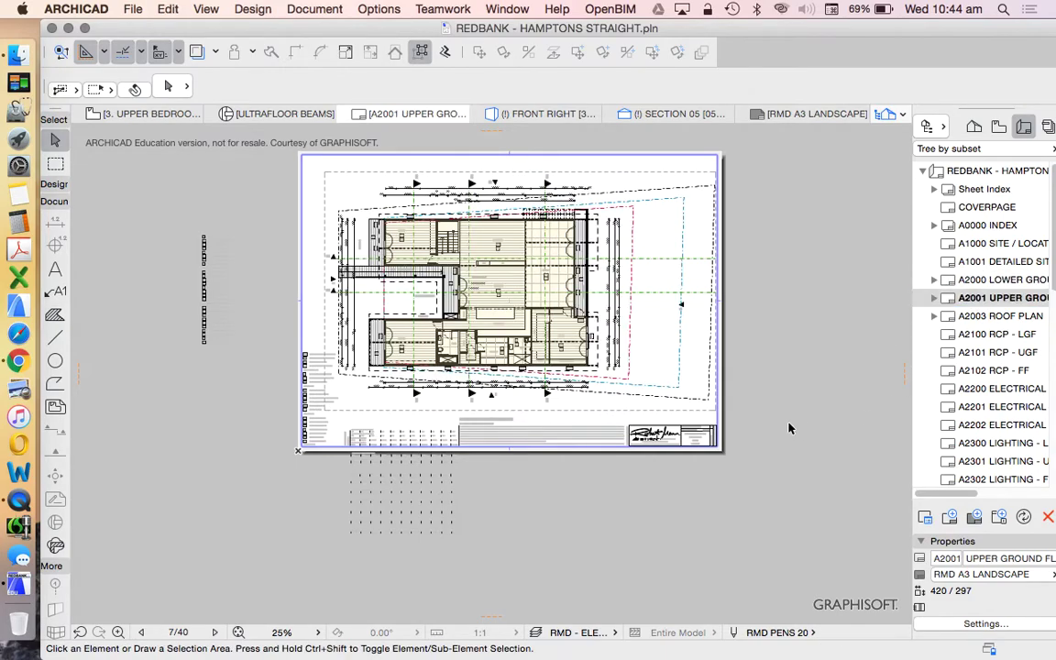
{"action": "double_click", "coordinate": [926, 316]}
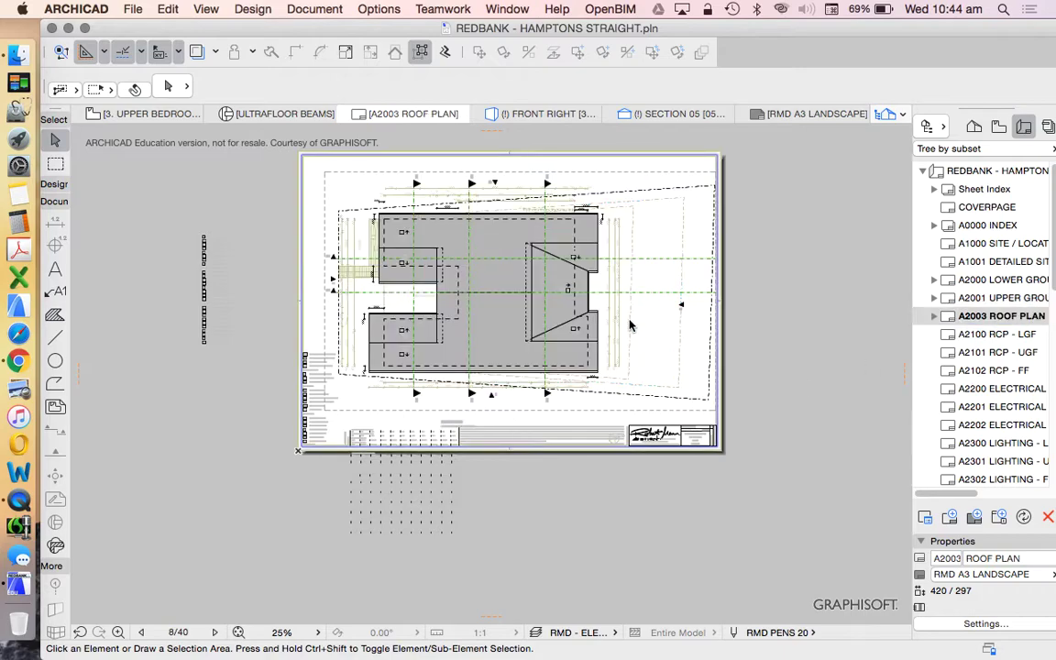
{"action": "right_click", "coordinate": [809, 292]}
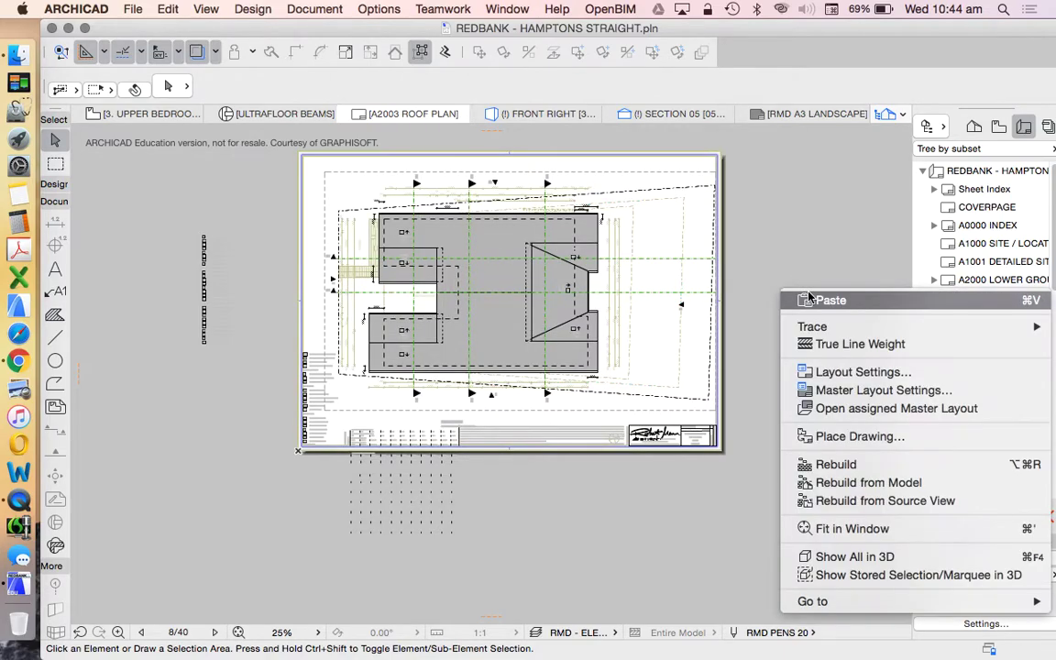
{"action": "left_click", "coordinate": [832, 302]}
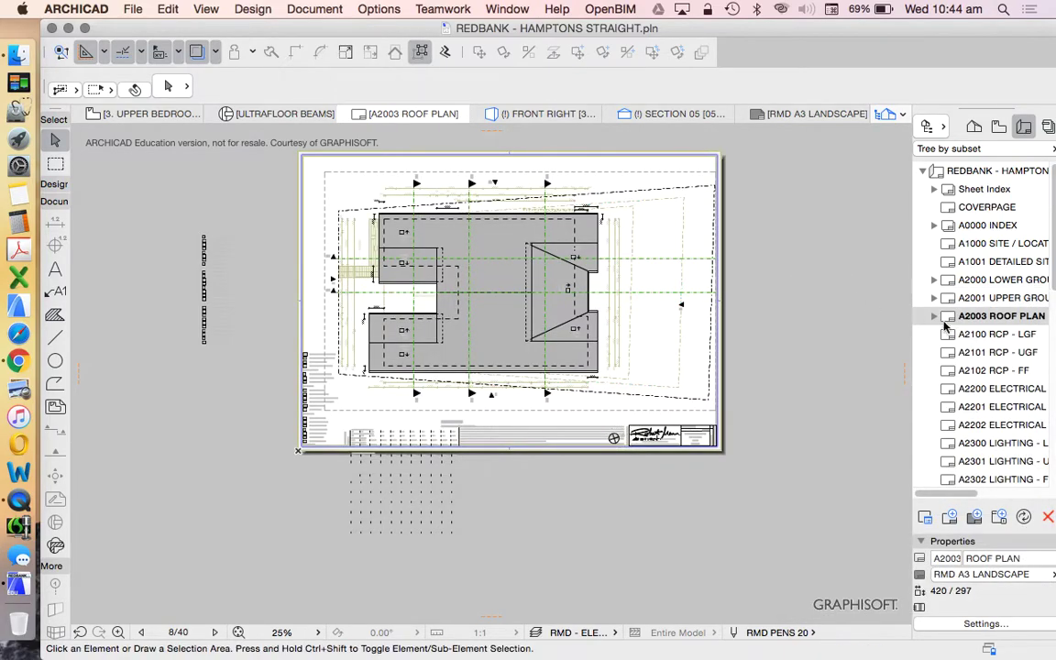
Open the A3000 SECTIONS layout and check the area beside its title block for a north symbol
{"action": "scroll", "coordinate": [999, 311], "scroll_direction": "down", "scroll_amount": 5}
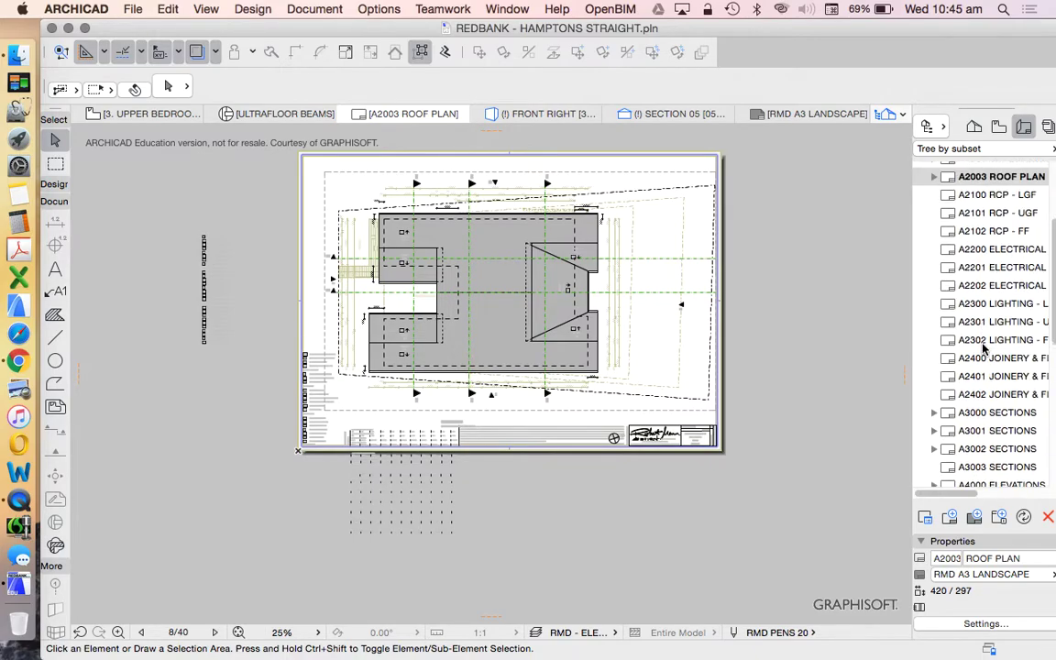
{"action": "double_click", "coordinate": [1009, 414]}
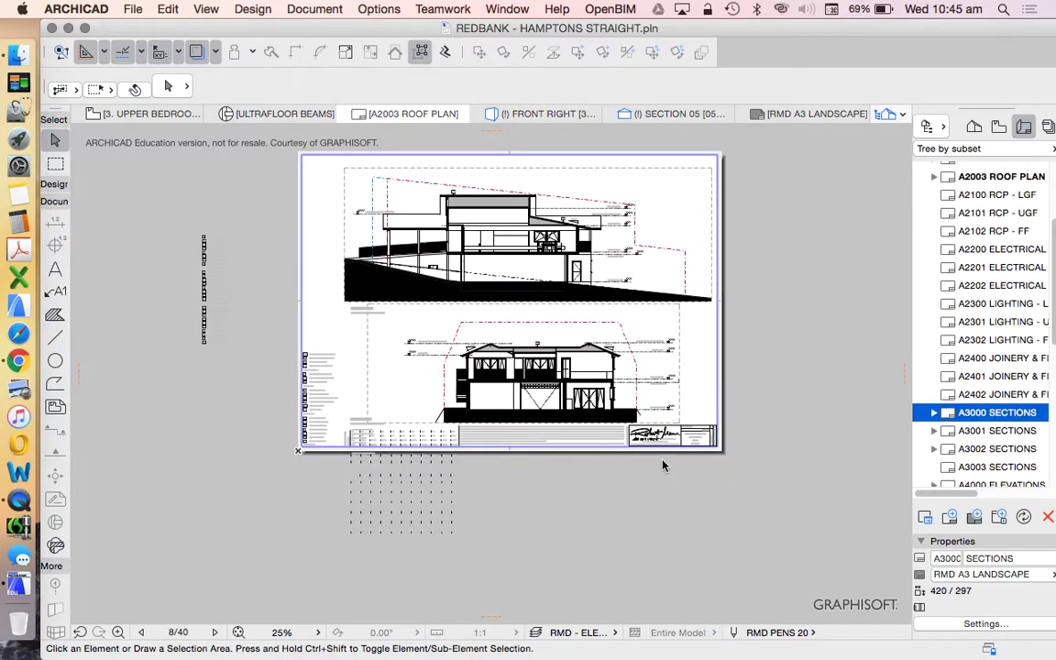
{"action": "scroll", "coordinate": [630, 433], "scroll_direction": "up", "scroll_amount": 5}
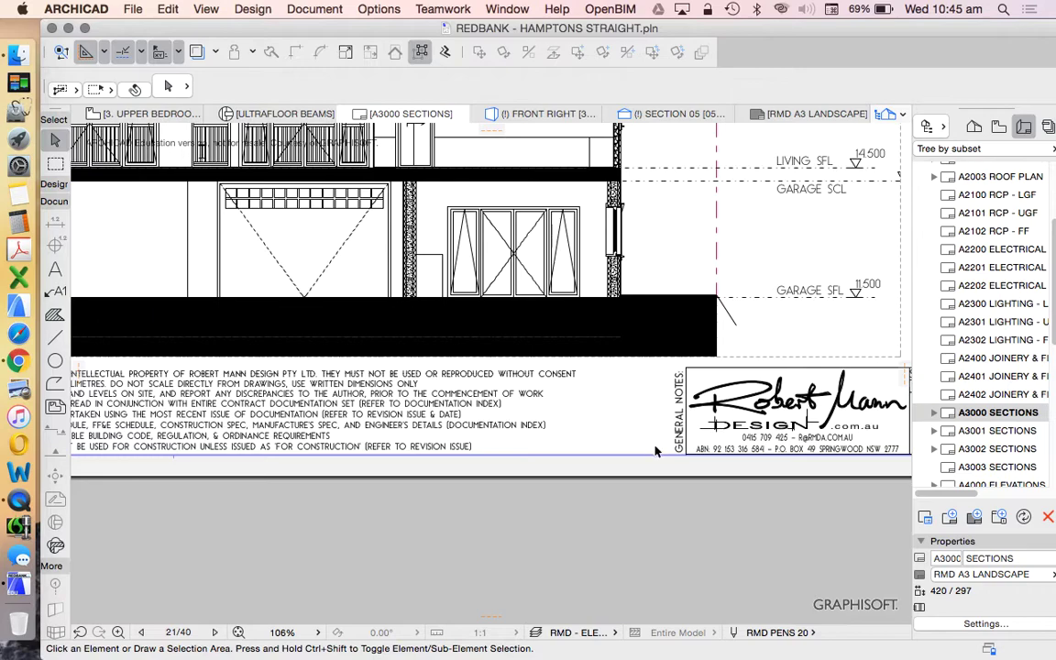
{"action": "scroll", "coordinate": [655, 451], "scroll_direction": "down", "scroll_amount": 5}
{"action": "scroll", "coordinate": [1002, 256], "scroll_direction": "up", "scroll_amount": 5}
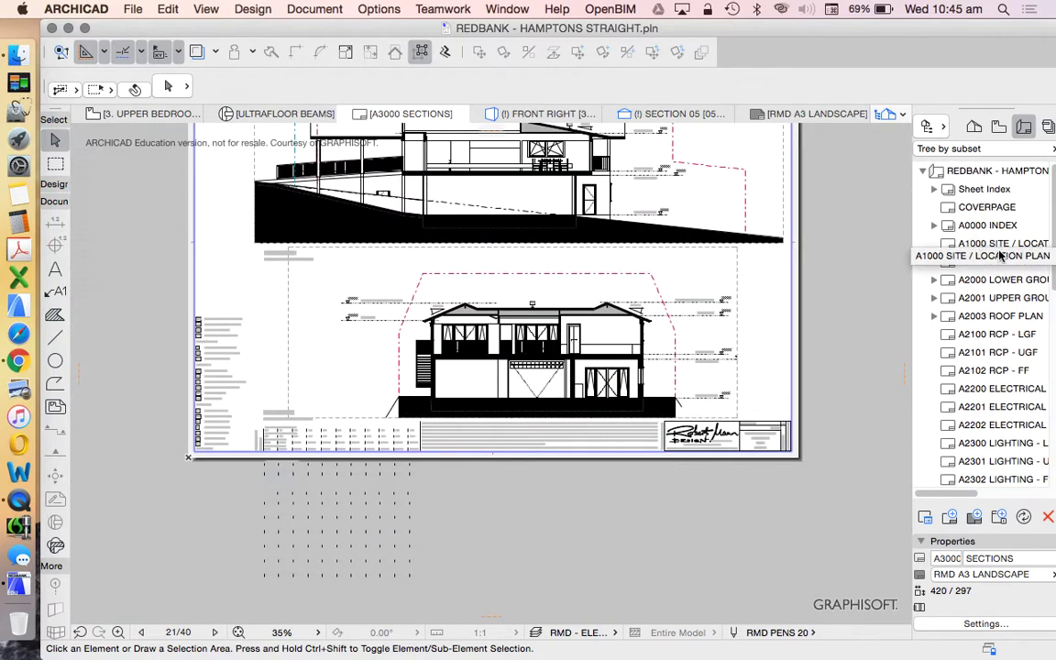
Open the A2000 LOWER GROUND layout and examine the north symbol between the general notes and the title block
{"action": "double_click", "coordinate": [1001, 279]}
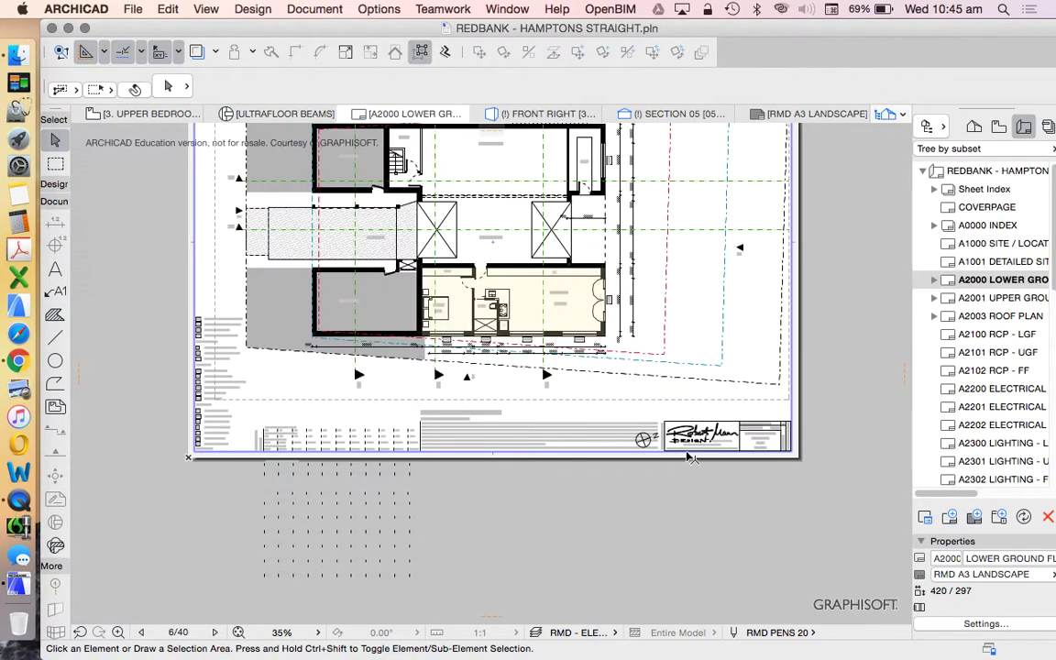
{"action": "scroll", "coordinate": [638, 447], "scroll_direction": "up", "scroll_amount": 5}
{"action": "left_click", "coordinate": [675, 424]}
{"action": "scroll", "coordinate": [575, 407], "scroll_direction": "down", "scroll_amount": 3}
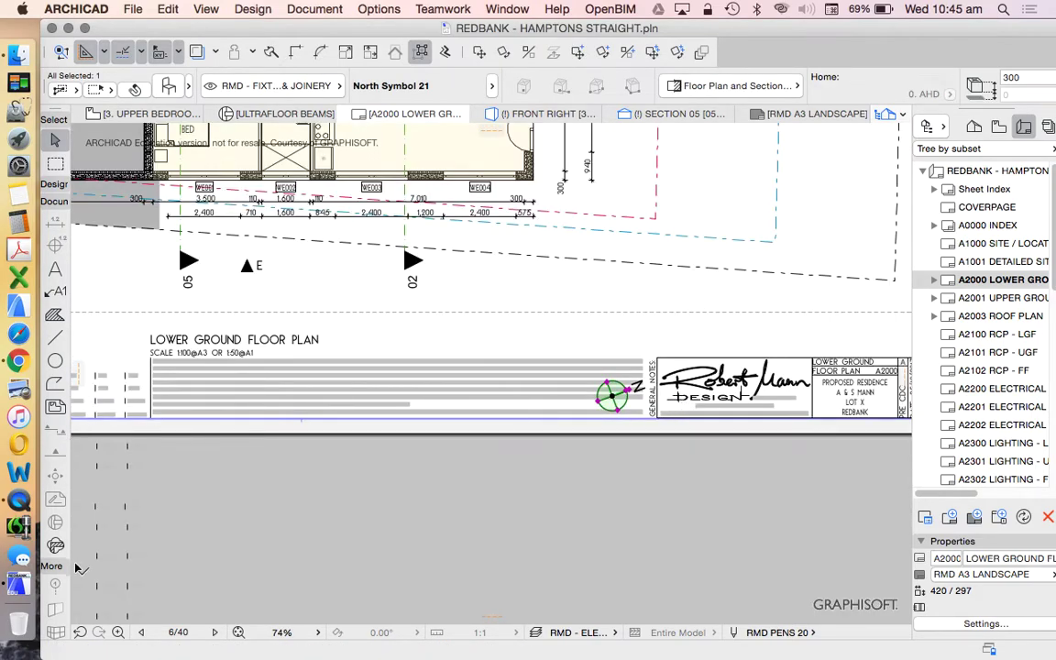
{"action": "left_click", "coordinate": [651, 507]}
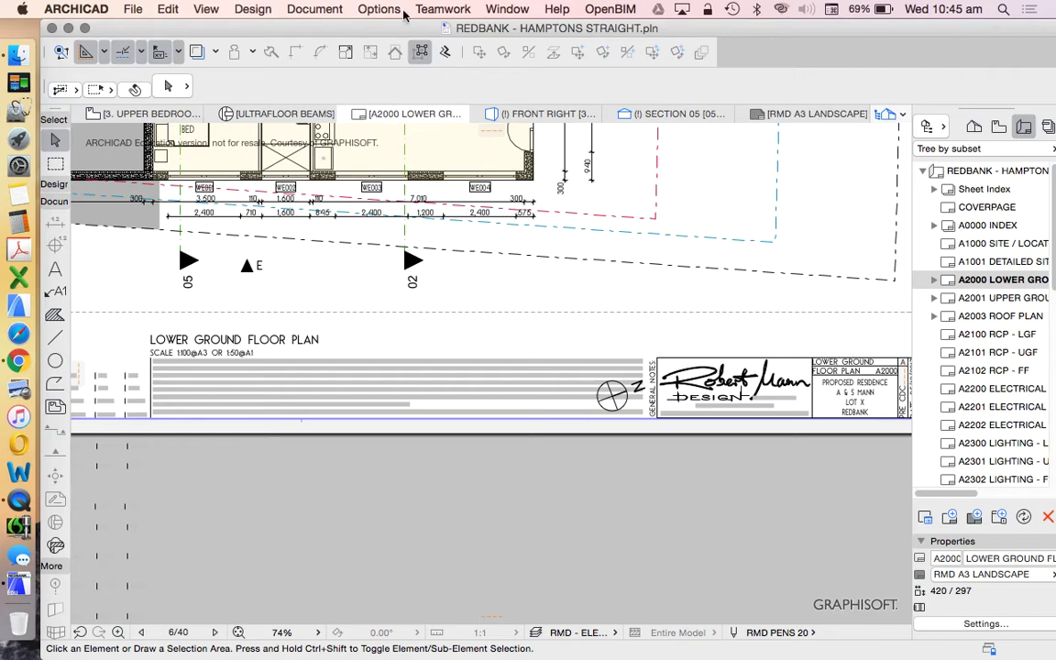
{"action": "left_click", "coordinate": [383, 10]}
{"action": "mouse_move", "coordinate": [458, 169]}
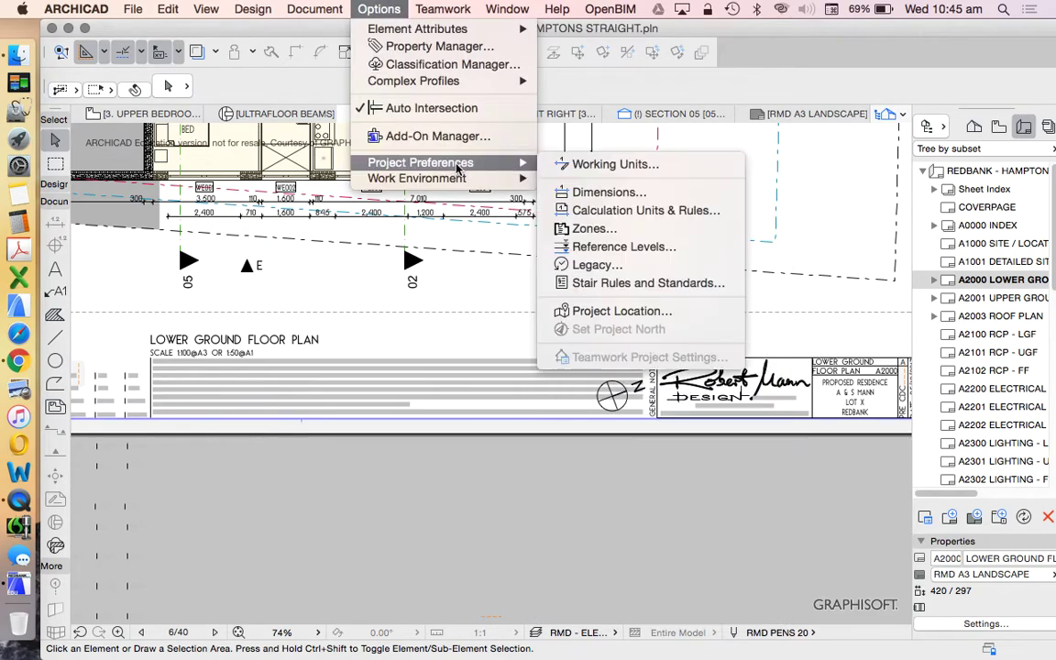
{"action": "left_click", "coordinate": [672, 310]}
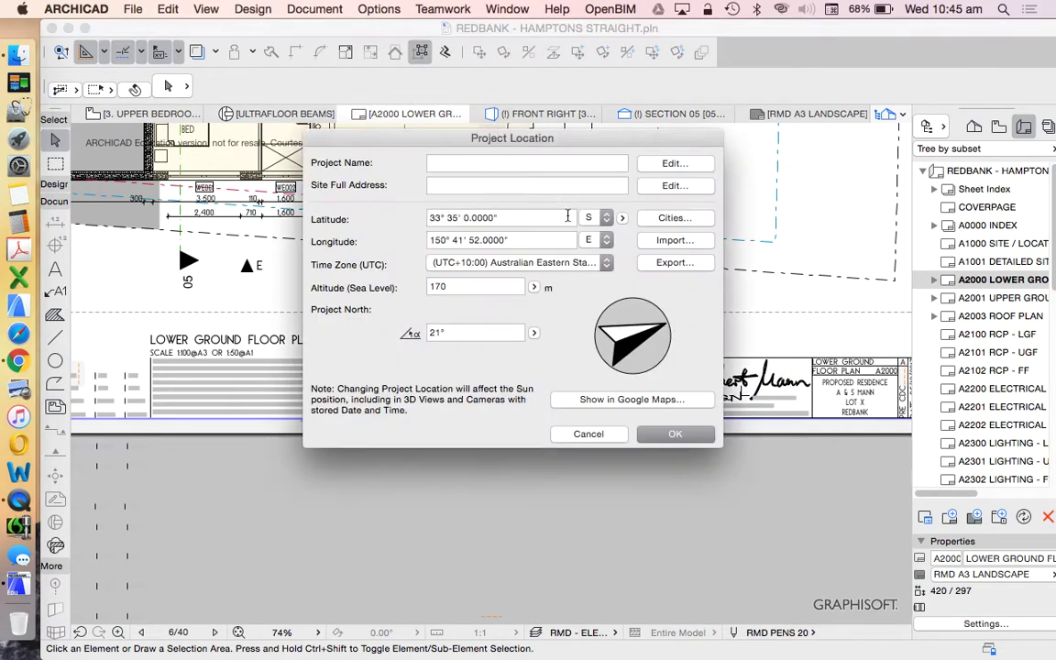
{"action": "key", "text": "Escape"}
Set the Project North angle to 30° in the Project Location settings
{"action": "left_click", "coordinate": [379, 9]}
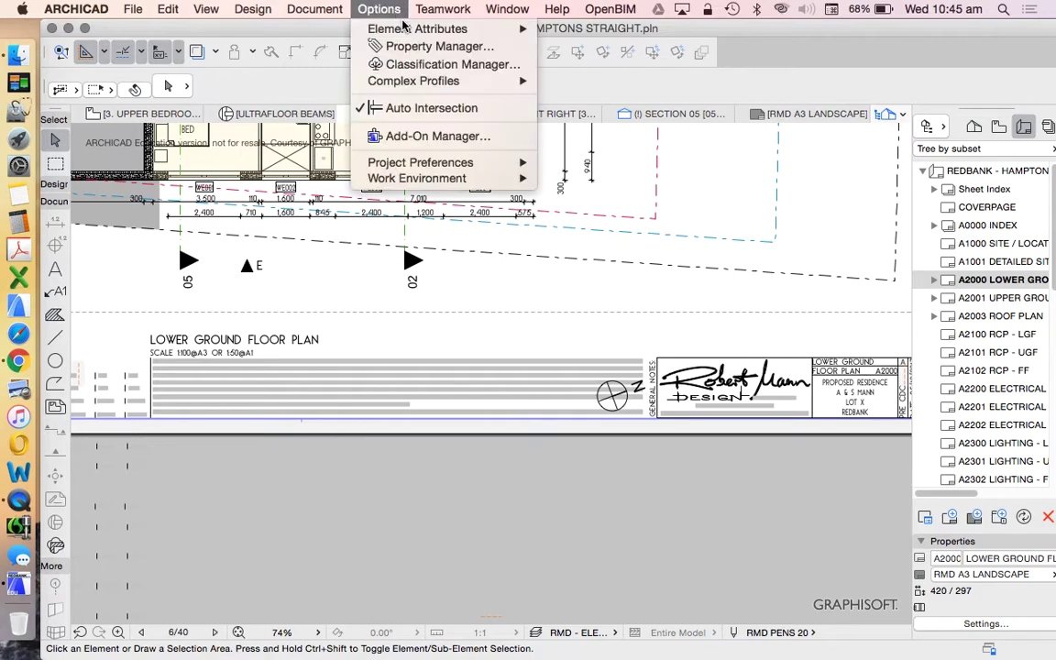
{"action": "mouse_move", "coordinate": [437, 162]}
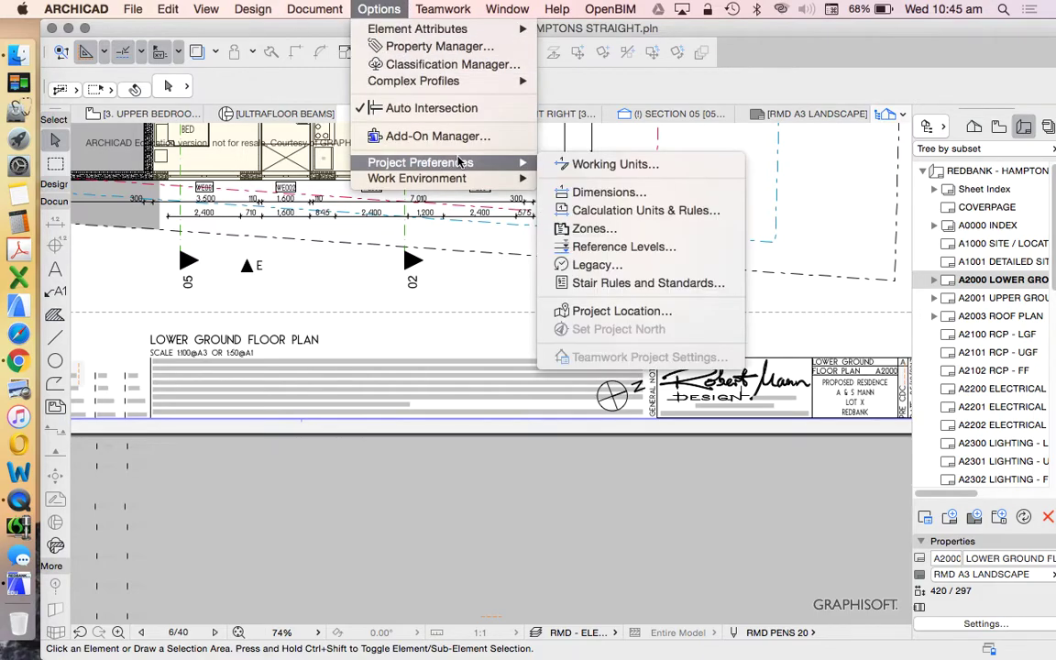
{"action": "left_click", "coordinate": [633, 310]}
{"action": "left_click_drag", "start_coordinate": [449, 332], "coordinate": [237, 327]}
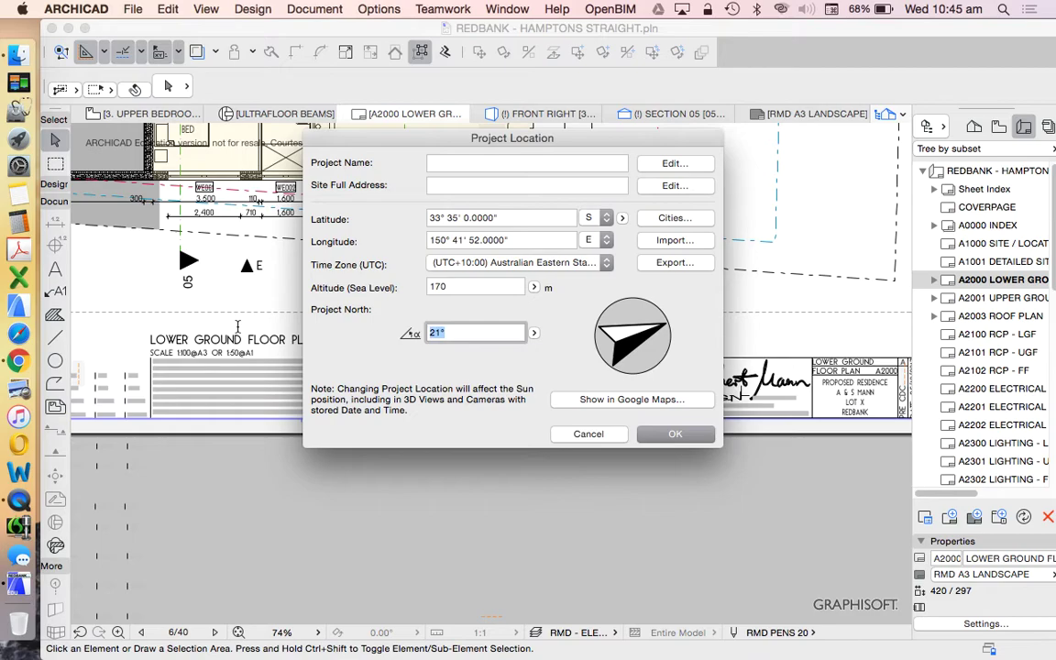
{"action": "key", "text": "Return"}
Check the rotation of the north symbol on the A2000 LOWER GROUND and A2001 UPPER GROUND layouts
{"action": "scroll", "coordinate": [605, 402], "scroll_direction": "up", "scroll_amount": 3}
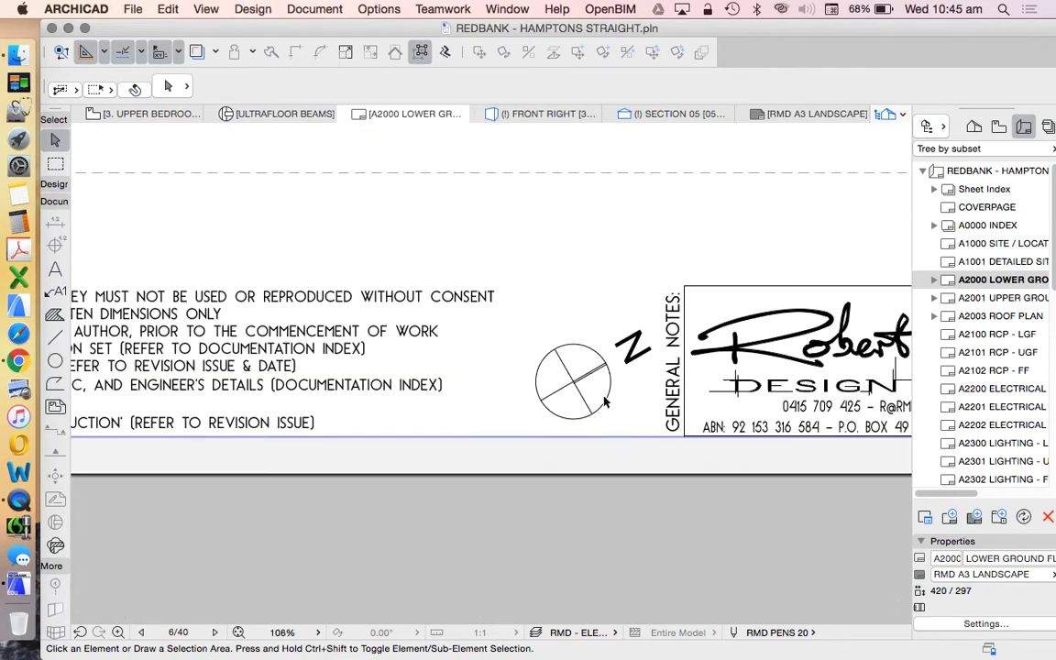
{"action": "left_click", "coordinate": [1003, 298]}
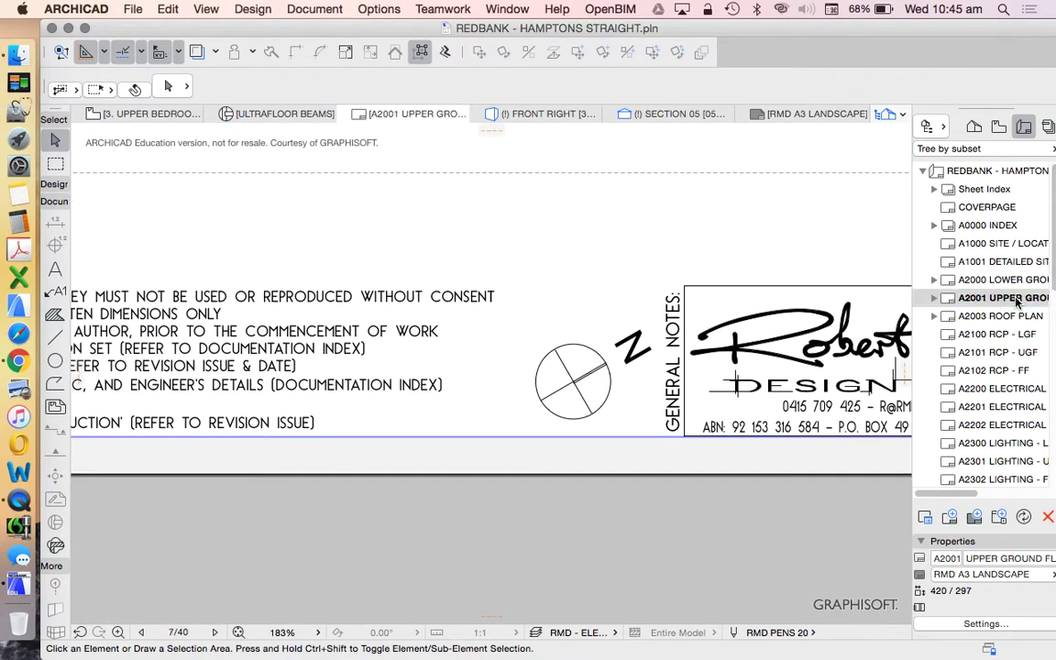
{"action": "scroll", "coordinate": [568, 451], "scroll_direction": "down", "scroll_amount": 5}
{"action": "scroll", "coordinate": [596, 459], "scroll_direction": "up", "scroll_amount": 5}
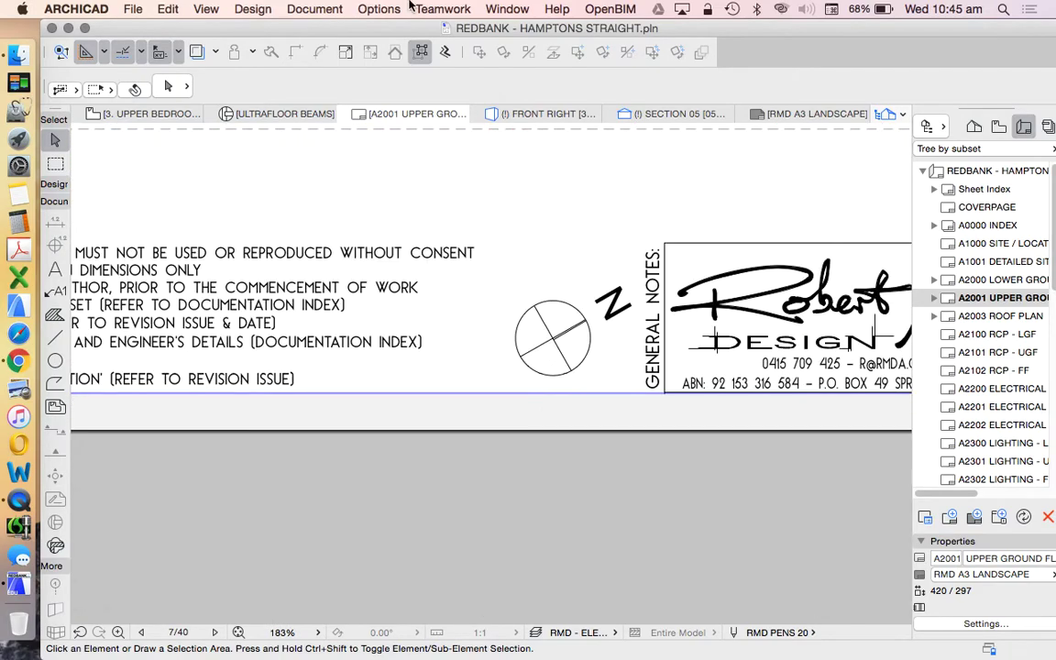
Set the Project North angle to 90° in the Project Location settings
{"action": "left_click", "coordinate": [326, 9]}
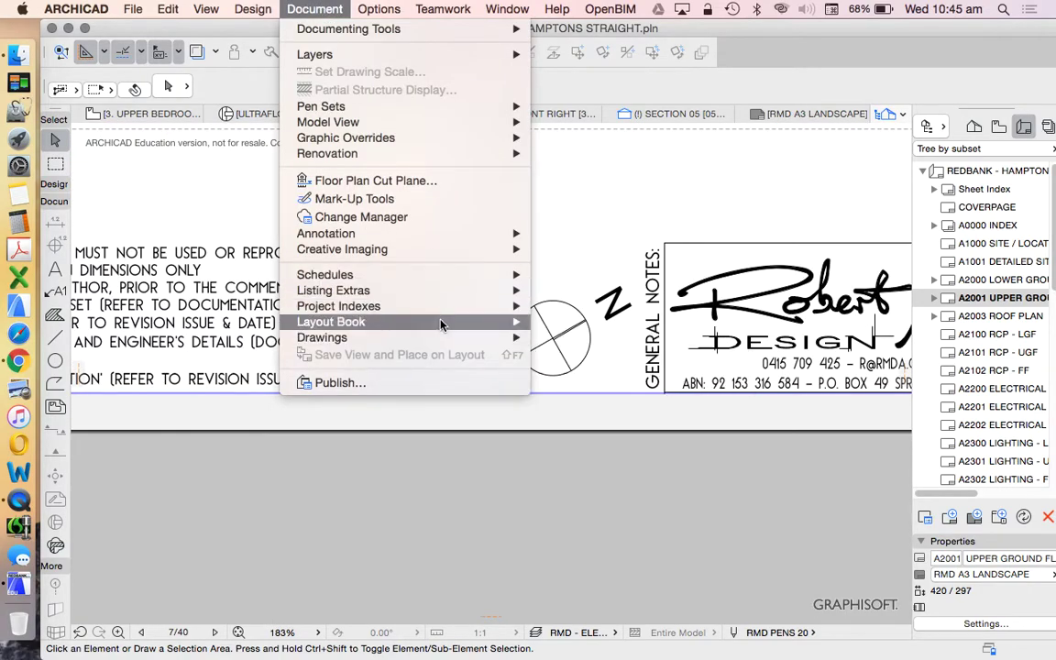
{"action": "mouse_move", "coordinate": [379, 9]}
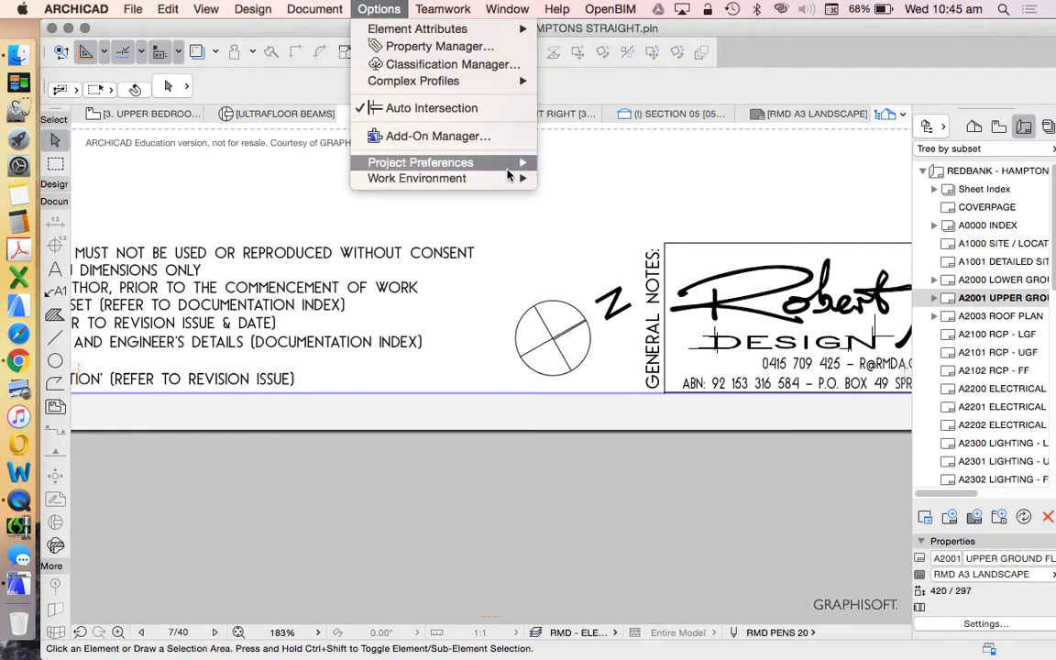
{"action": "mouse_move", "coordinate": [523, 163]}
{"action": "left_click", "coordinate": [642, 311]}
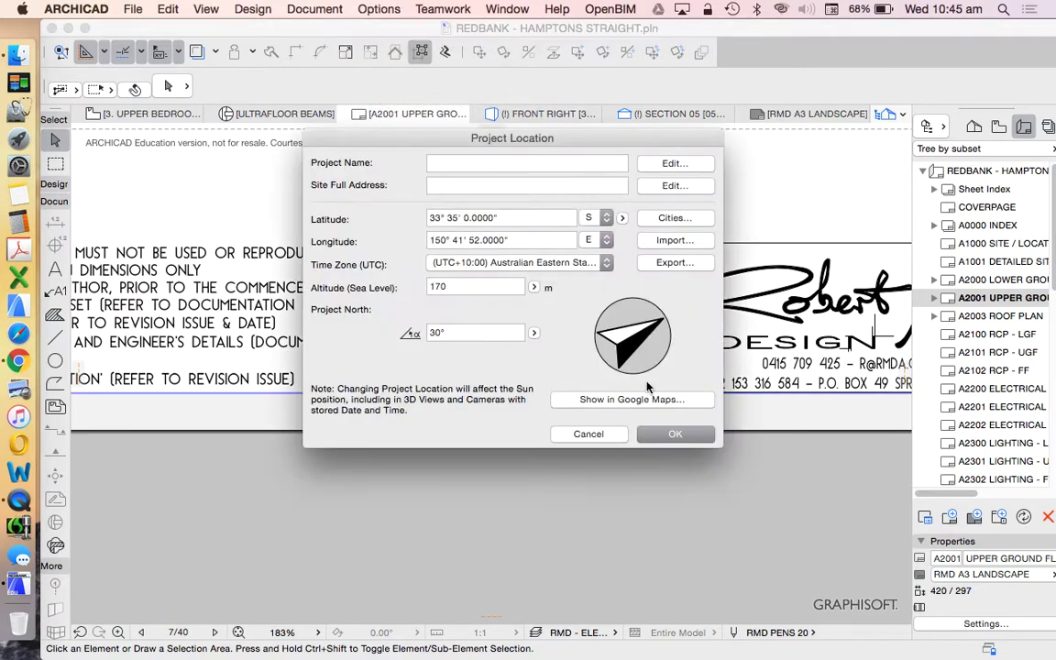
{"action": "double_click", "coordinate": [484, 333]}
{"action": "type", "text": "90"}
{"action": "key", "text": "Return"}
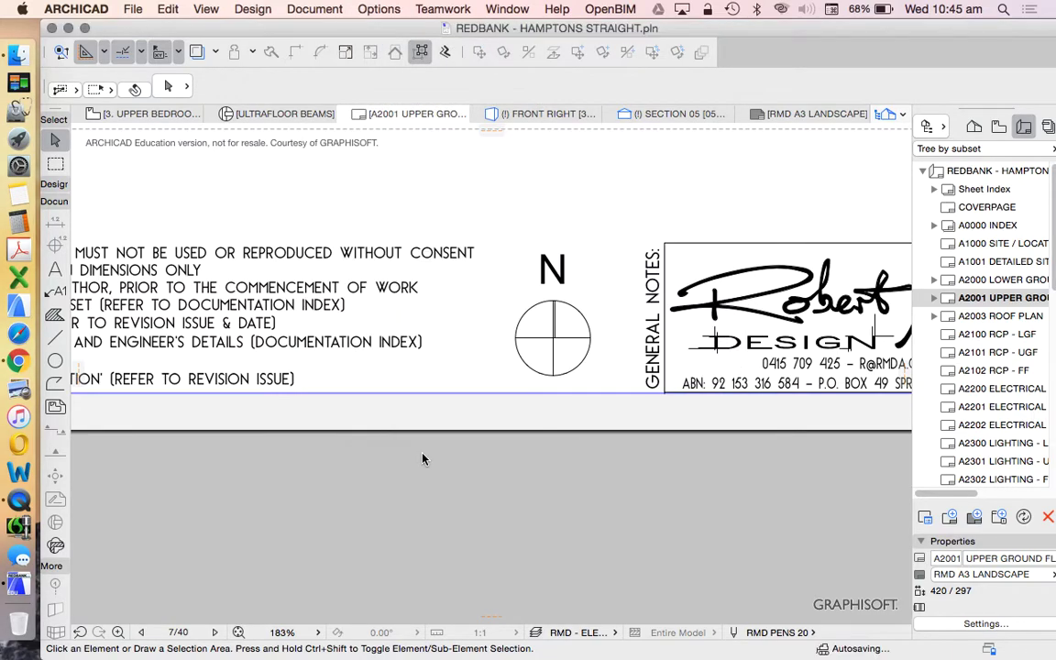
Check the north symbol on the A2000 LOWER GROUND and A1000 SITE / LOCATION layouts, and open A2003 ROOF PLAN
{"action": "left_click", "coordinate": [938, 280]}
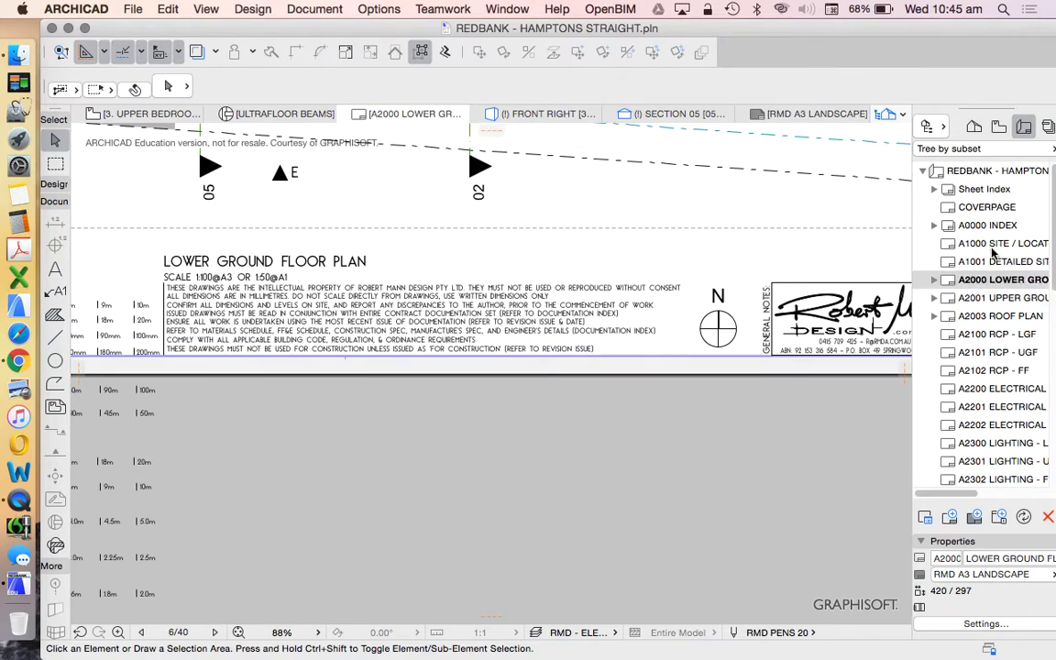
{"action": "left_click", "coordinate": [981, 243]}
{"action": "left_click", "coordinate": [1006, 315]}
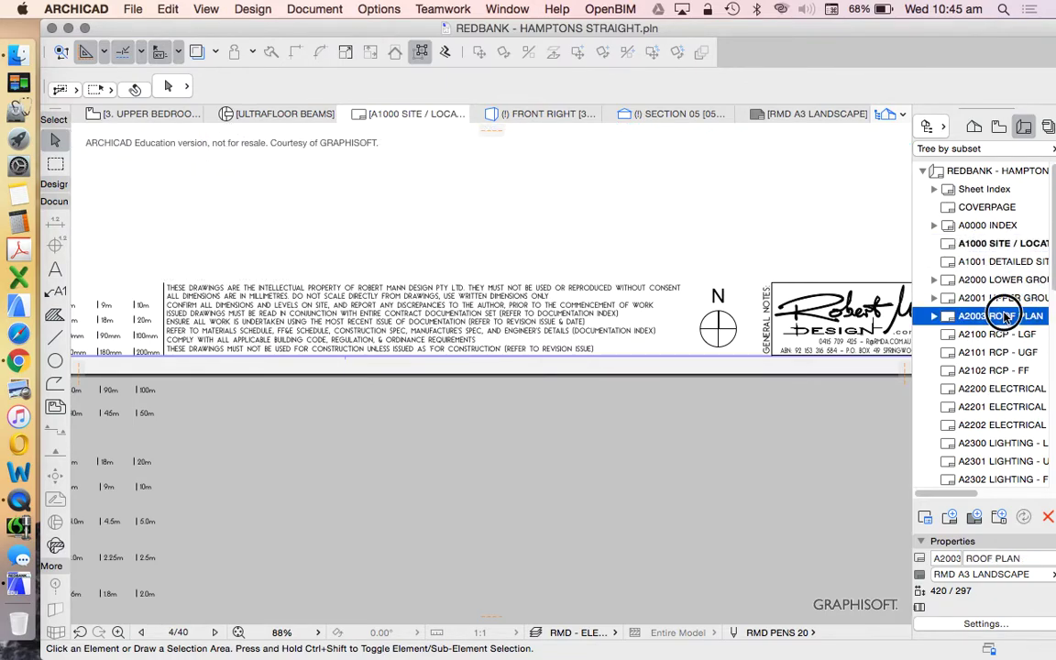
Review the symbol style settings of the roof plan's north symbol without changing them, deselect it and examine it beside the title block
{"action": "left_click", "coordinate": [706, 327]}
{"action": "key", "text": "super+t"}
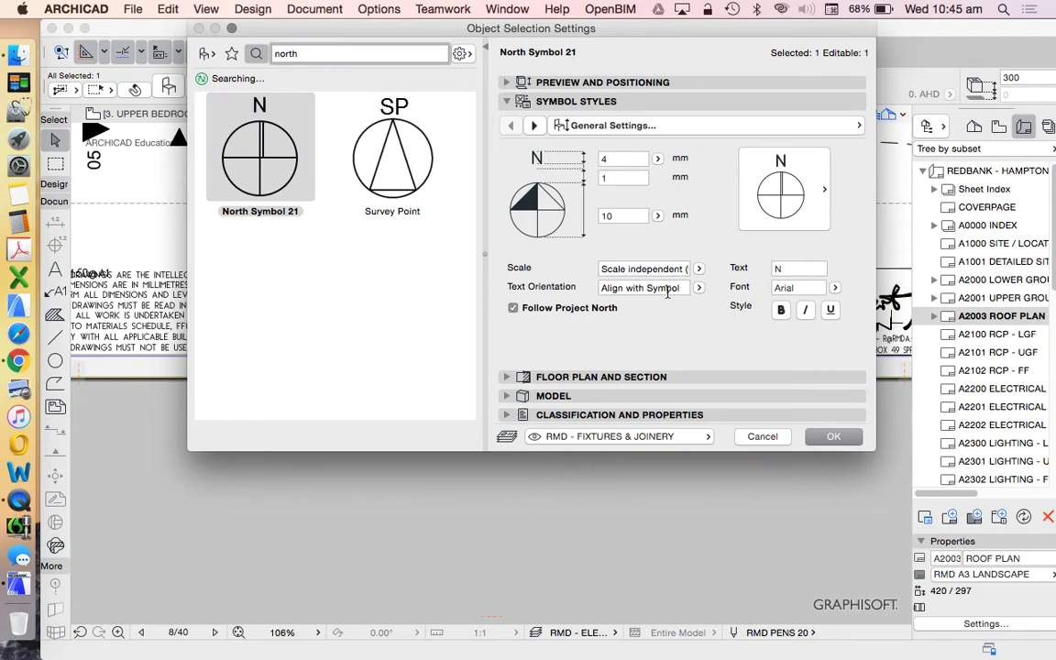
{"action": "left_click", "coordinate": [757, 434]}
{"action": "scroll", "coordinate": [671, 438], "scroll_direction": "down", "scroll_amount": 5}
{"action": "scroll", "coordinate": [794, 372], "scroll_direction": "up", "scroll_amount": 3}
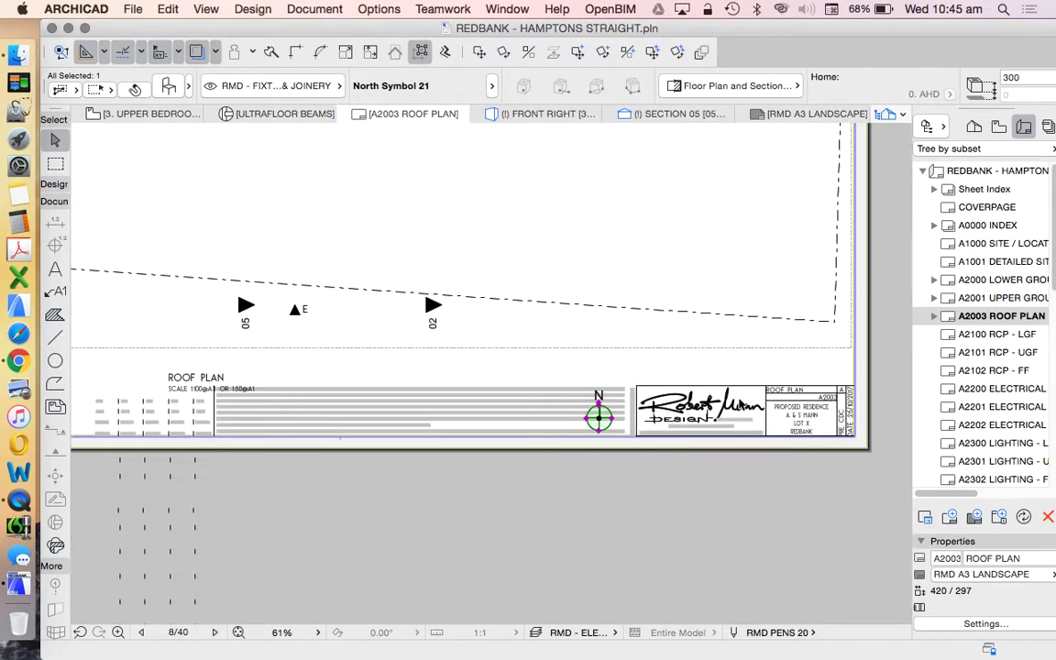
{"action": "scroll", "coordinate": [585, 400], "scroll_direction": "up", "scroll_amount": 2}
{"action": "scroll", "coordinate": [618, 457], "scroll_direction": "down", "scroll_amount": 5}
{"action": "scroll", "coordinate": [682, 513], "scroll_direction": "up", "scroll_amount": 2}
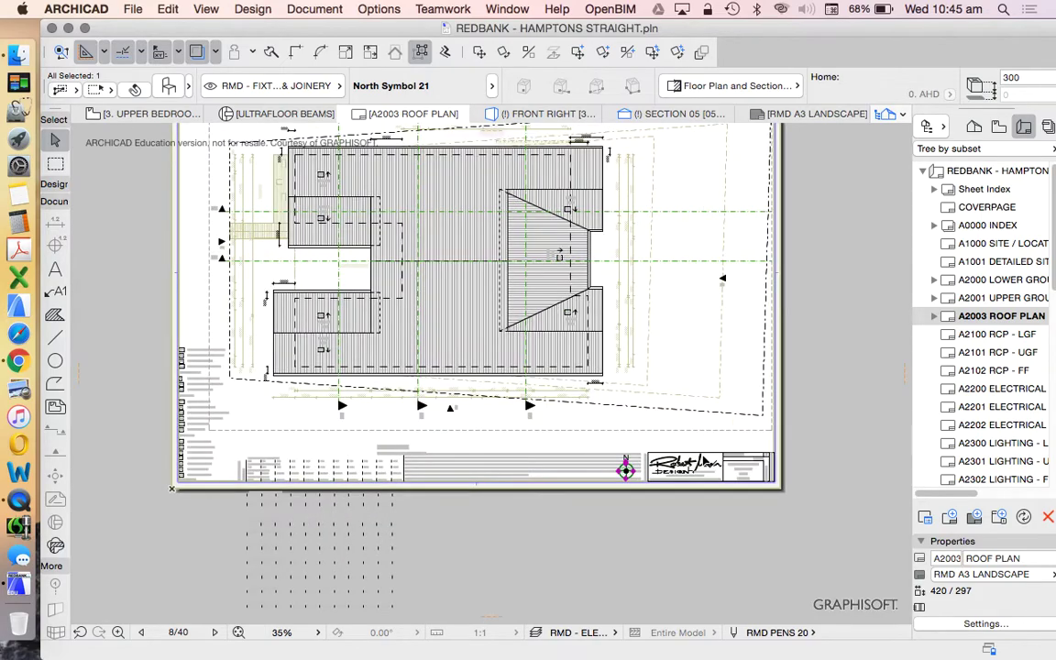
{"action": "key", "text": "Escape"}
{"action": "scroll", "coordinate": [651, 484], "scroll_direction": "up", "scroll_amount": 2}
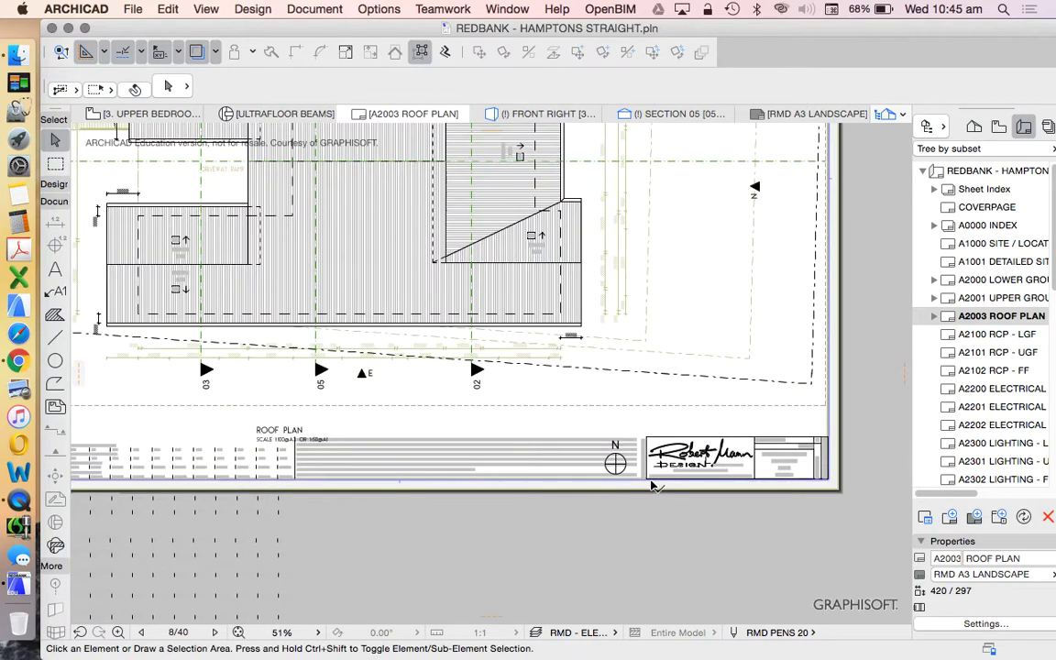
Open the A2001 UPPER GROUND layout and examine the north symbol beside the title block
{"action": "scroll", "coordinate": [1010, 385], "scroll_direction": "down", "scroll_amount": 3}
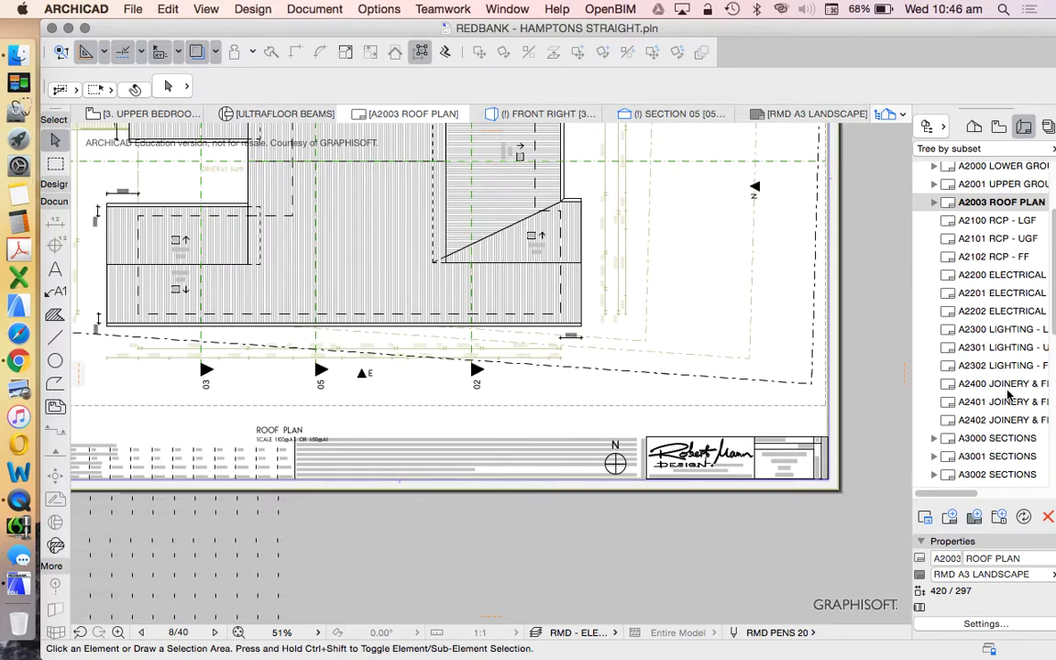
{"action": "scroll", "coordinate": [978, 392], "scroll_direction": "up", "scroll_amount": 3}
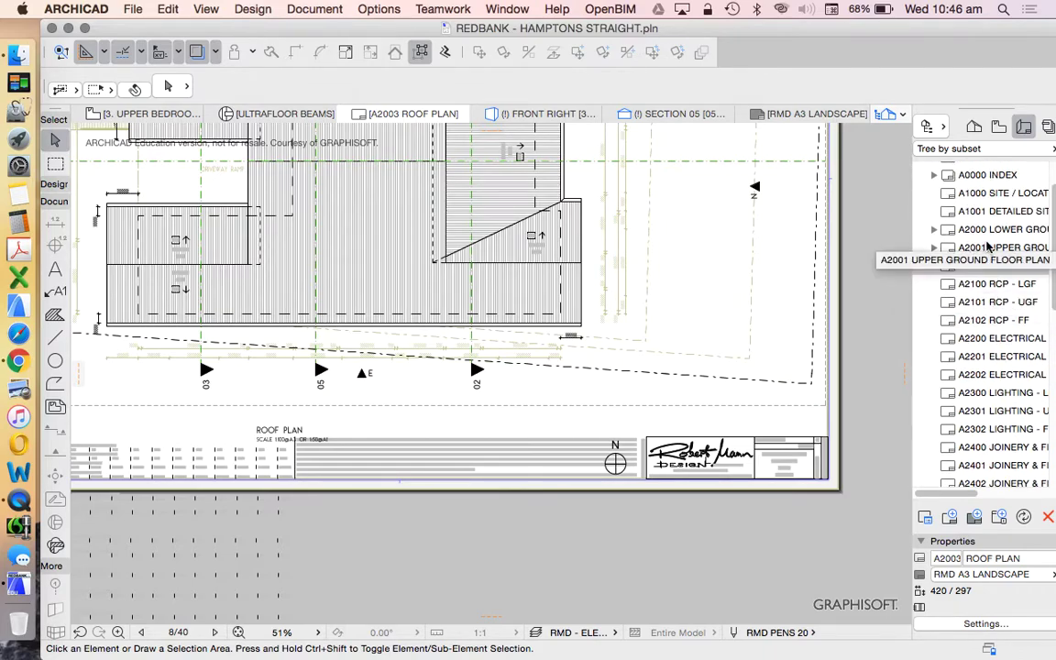
{"action": "double_click", "coordinate": [995, 241]}
{"action": "left_click", "coordinate": [617, 466]}
{"action": "scroll", "coordinate": [622, 470], "scroll_direction": "up", "scroll_amount": 5}
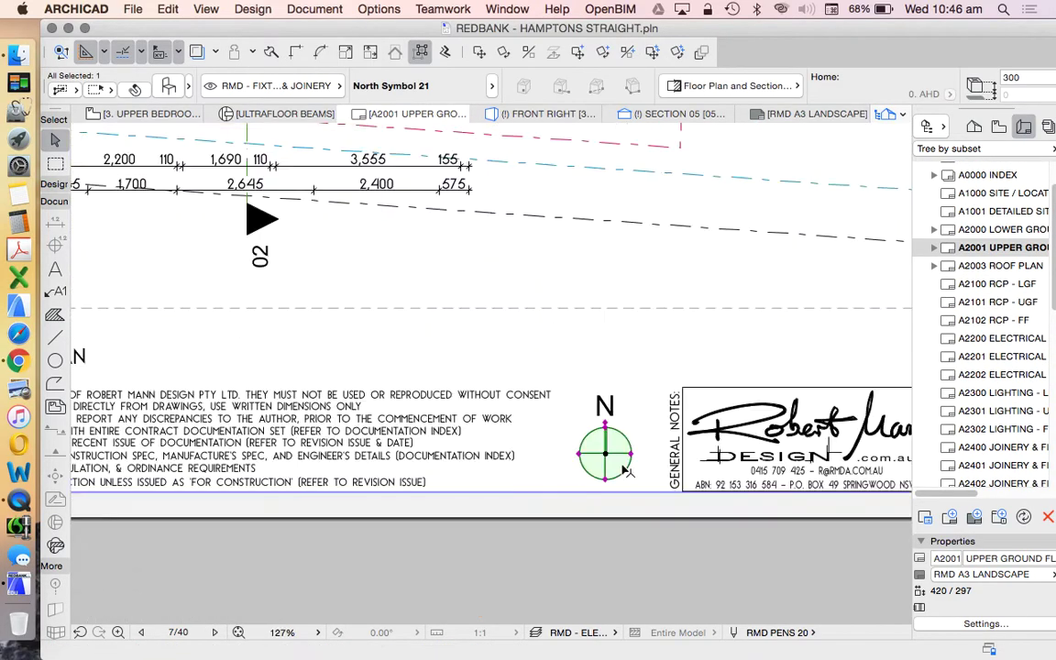
{"action": "left_click", "coordinate": [619, 496]}
{"action": "scroll", "coordinate": [632, 500], "scroll_direction": "down", "scroll_amount": 3}
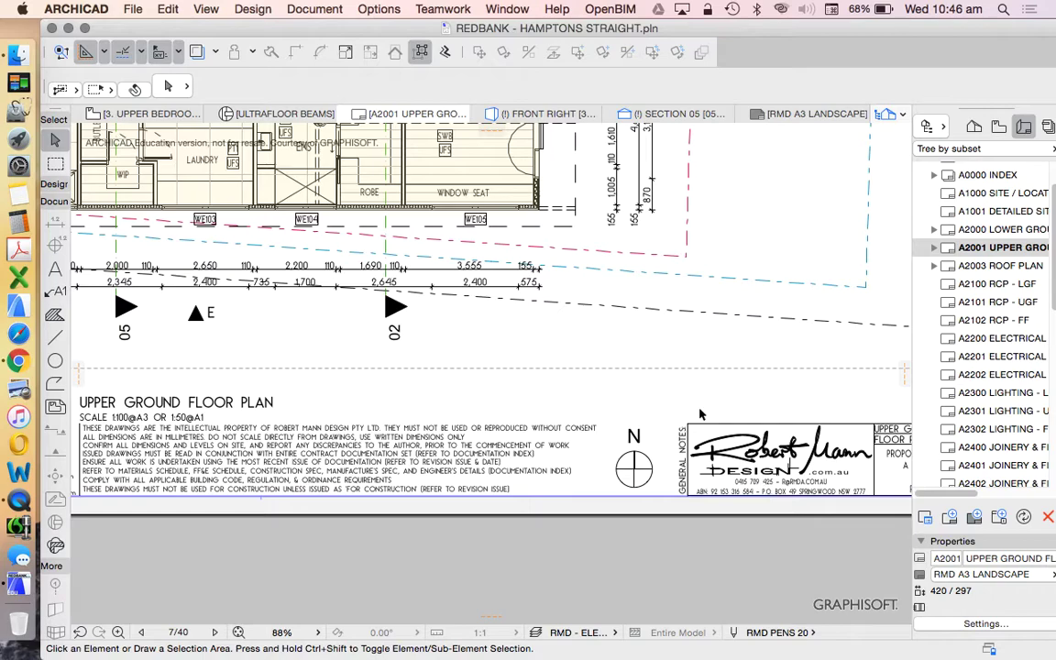
Set the Project North angle to 21° in the Project Location settings and check the north symbol on the upper ground floor layout
{"action": "left_click", "coordinate": [378, 9]}
{"action": "mouse_move", "coordinate": [487, 163]}
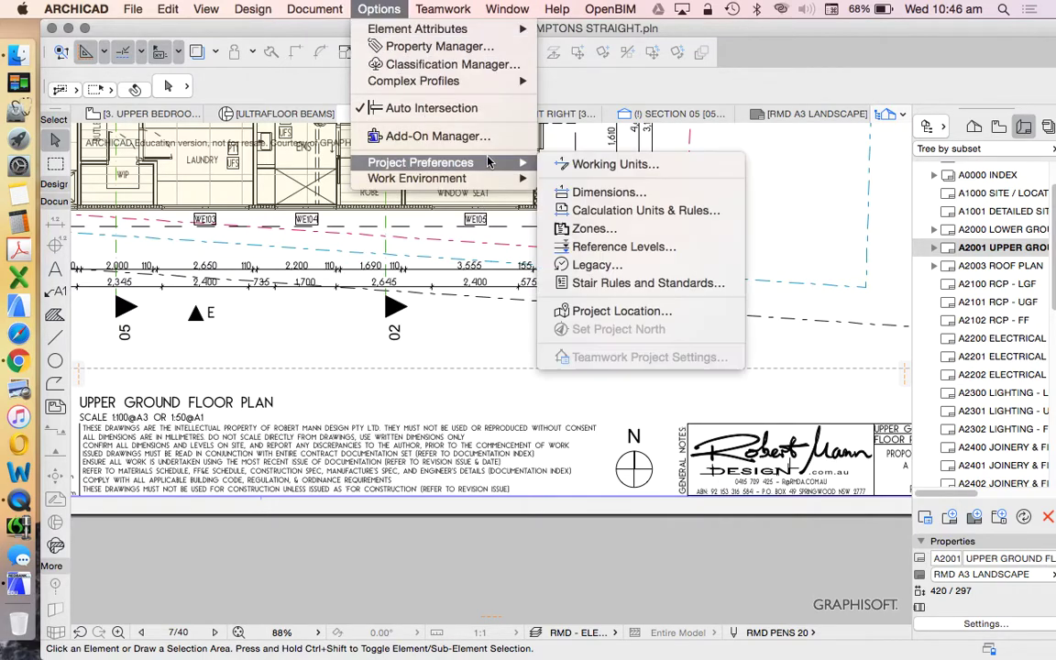
{"action": "left_click", "coordinate": [633, 311]}
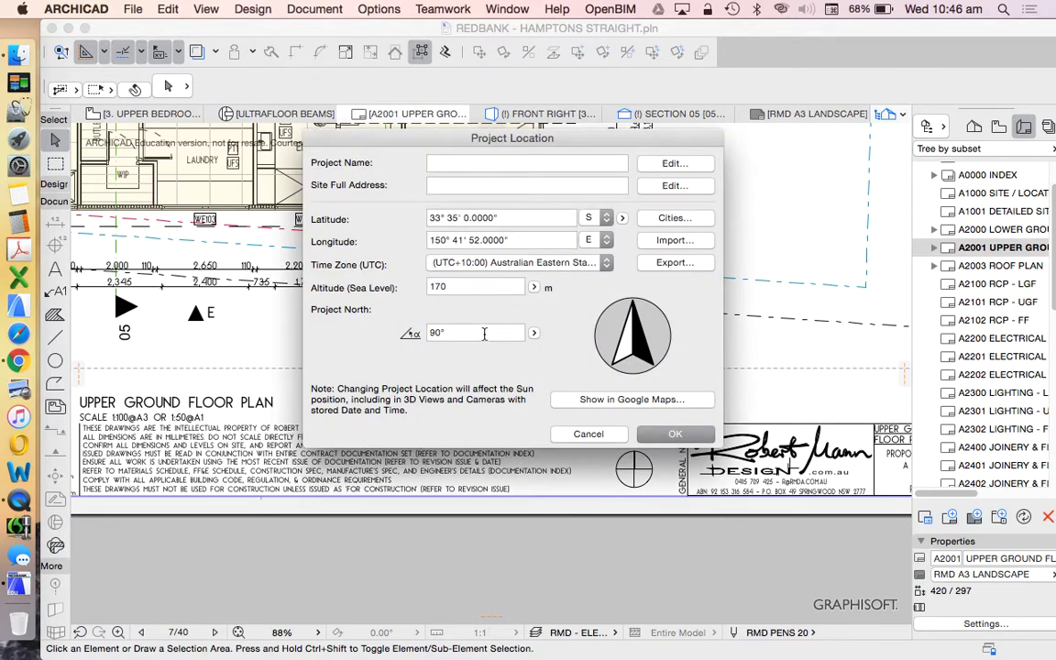
{"action": "left_click", "coordinate": [484, 334]}
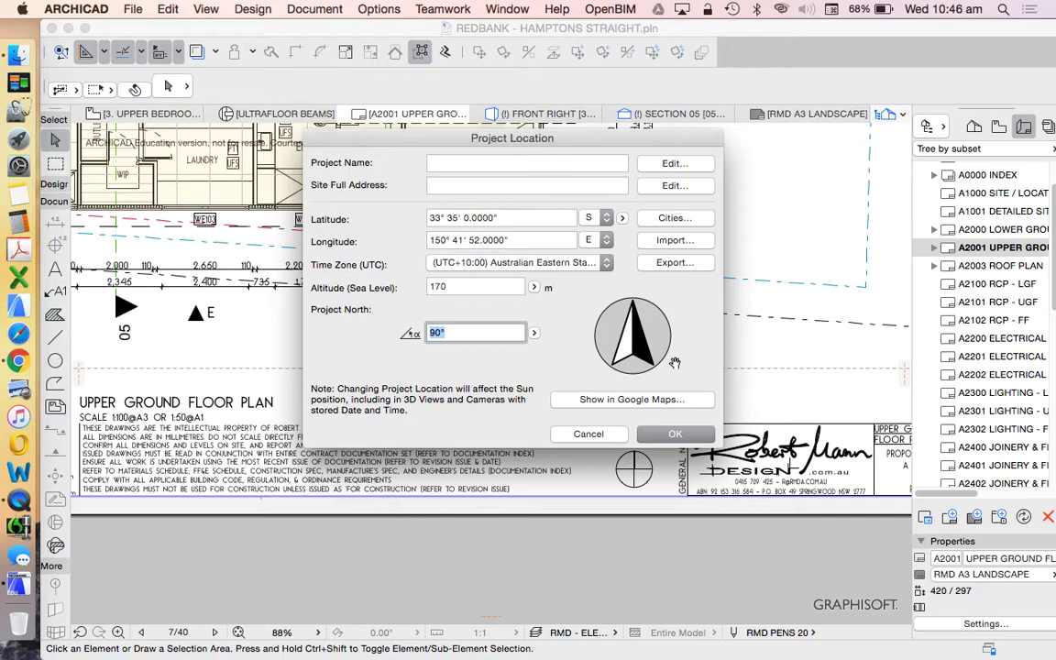
{"action": "type", "text": "21"}
{"action": "key", "text": "Return"}
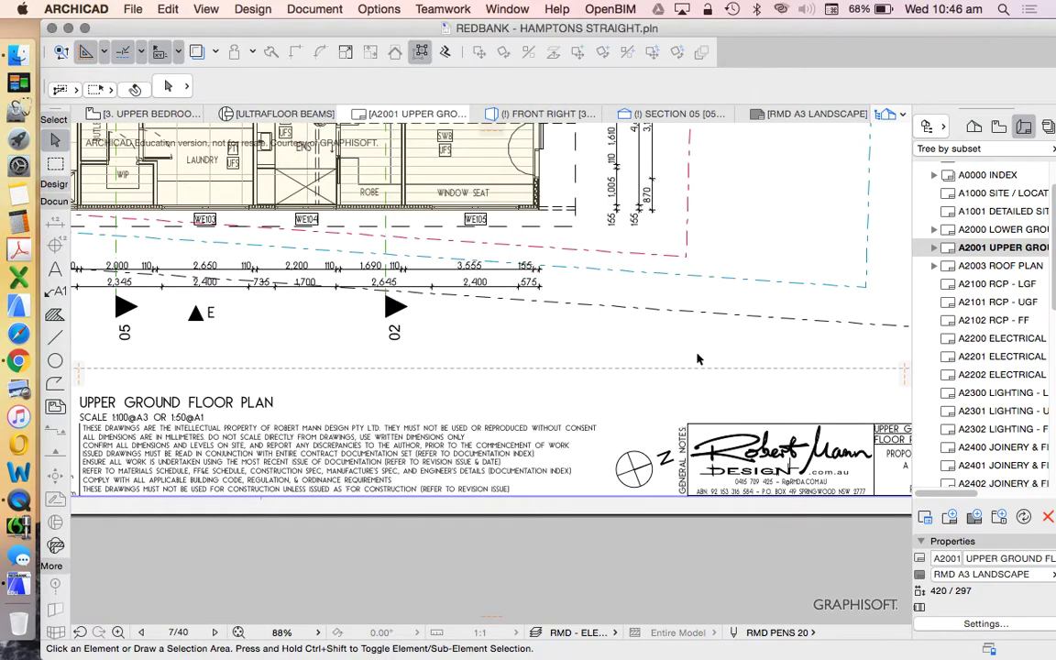
{"action": "scroll", "coordinate": [697, 358], "scroll_direction": "down", "scroll_amount": 3}
{"action": "scroll", "coordinate": [605, 410], "scroll_direction": "up", "scroll_amount": 3}
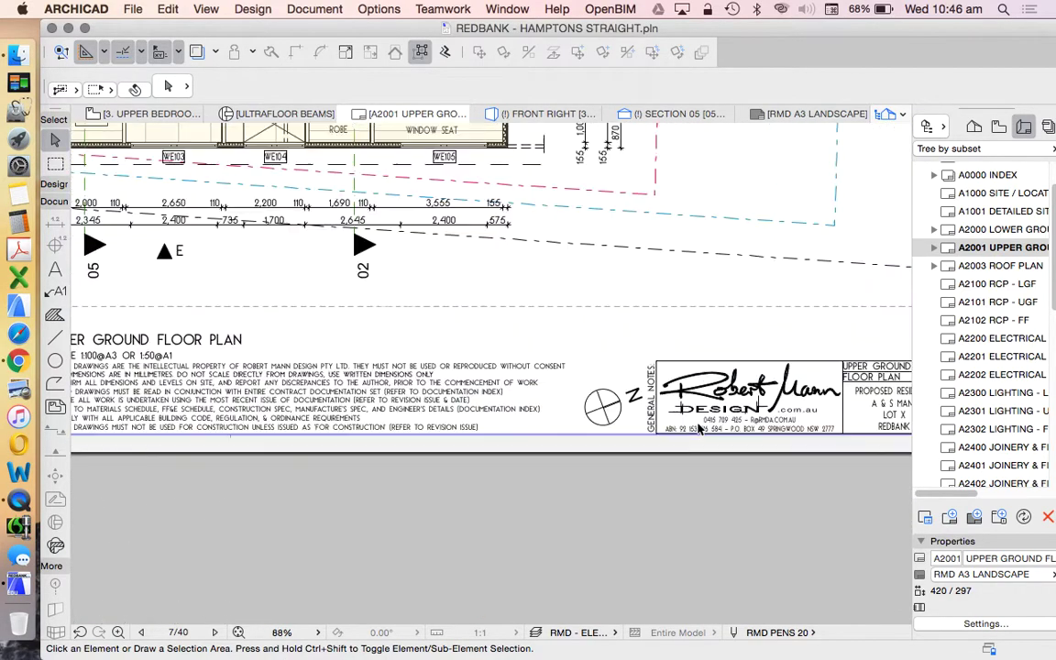
{"action": "scroll", "coordinate": [605, 410], "scroll_direction": "down", "scroll_amount": 3}
{"action": "scroll", "coordinate": [660, 413], "scroll_direction": "up", "scroll_amount": 3}
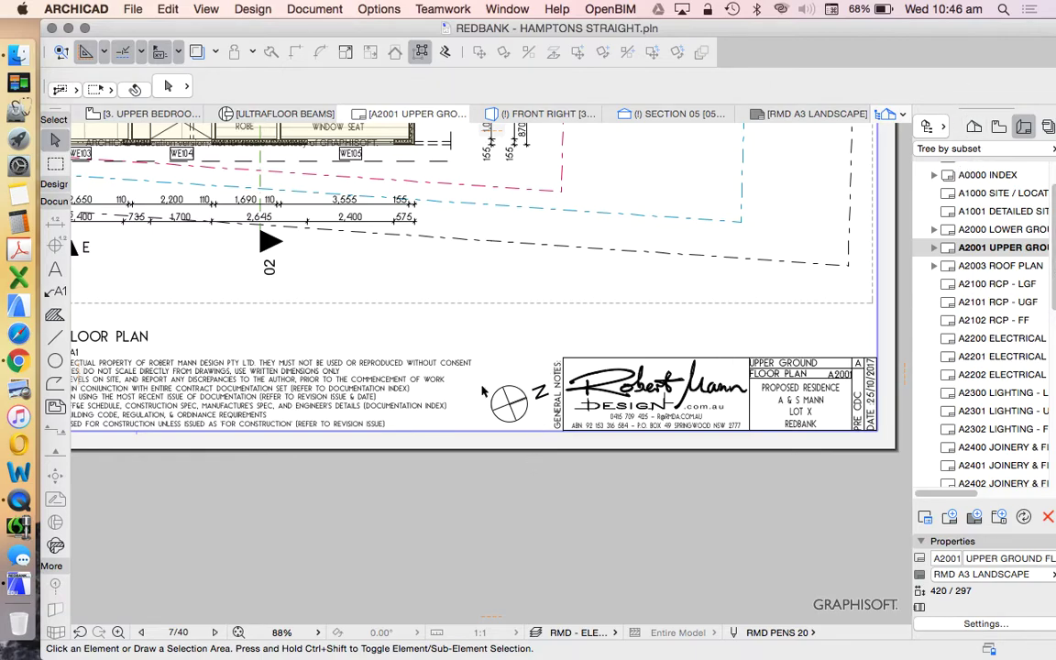
{"action": "scroll", "coordinate": [633, 364], "scroll_direction": "down", "scroll_amount": 3}
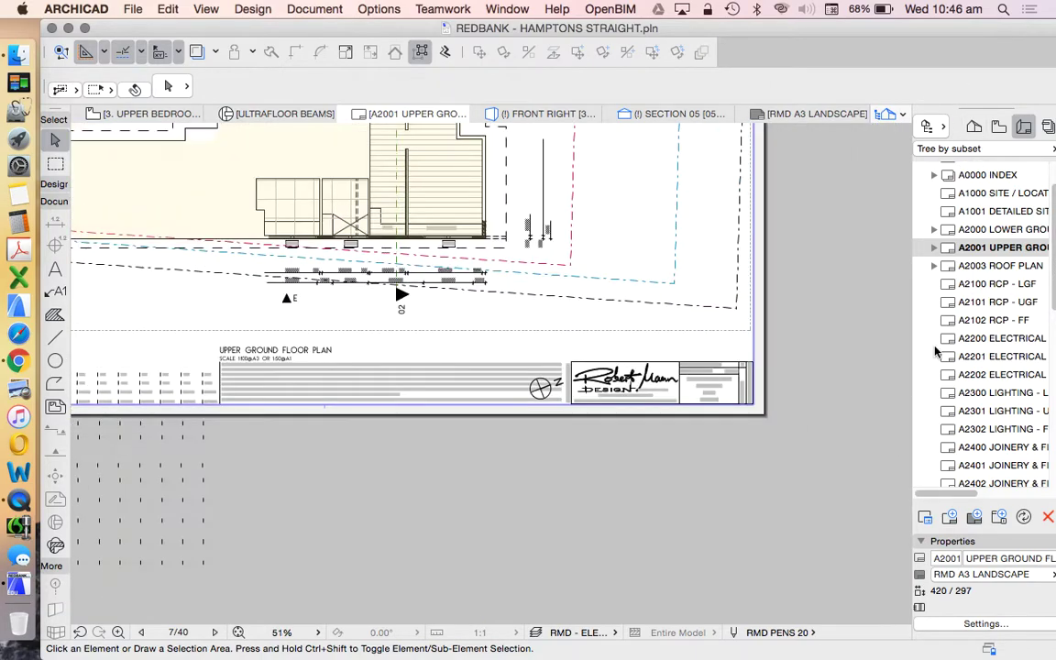
{"action": "scroll", "coordinate": [773, 405], "scroll_direction": "up", "scroll_amount": 1}
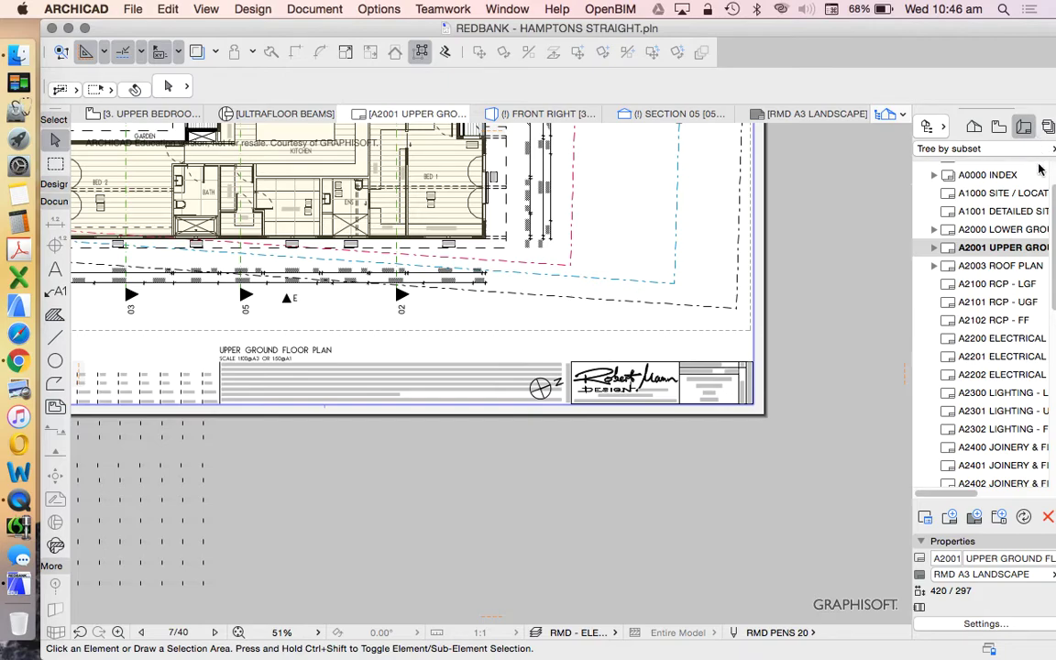
Create a new independent worksheet named NORTHPOINT with an empty reference ID
{"action": "left_click", "coordinate": [977, 129]}
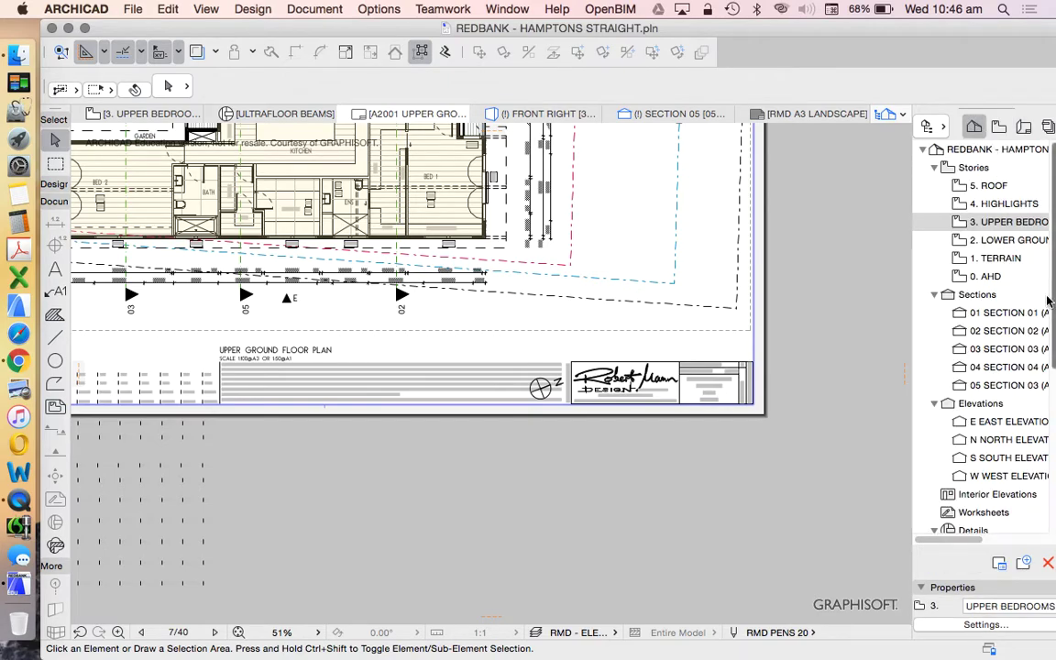
{"action": "scroll", "coordinate": [1045, 299], "scroll_direction": "down", "scroll_amount": 5}
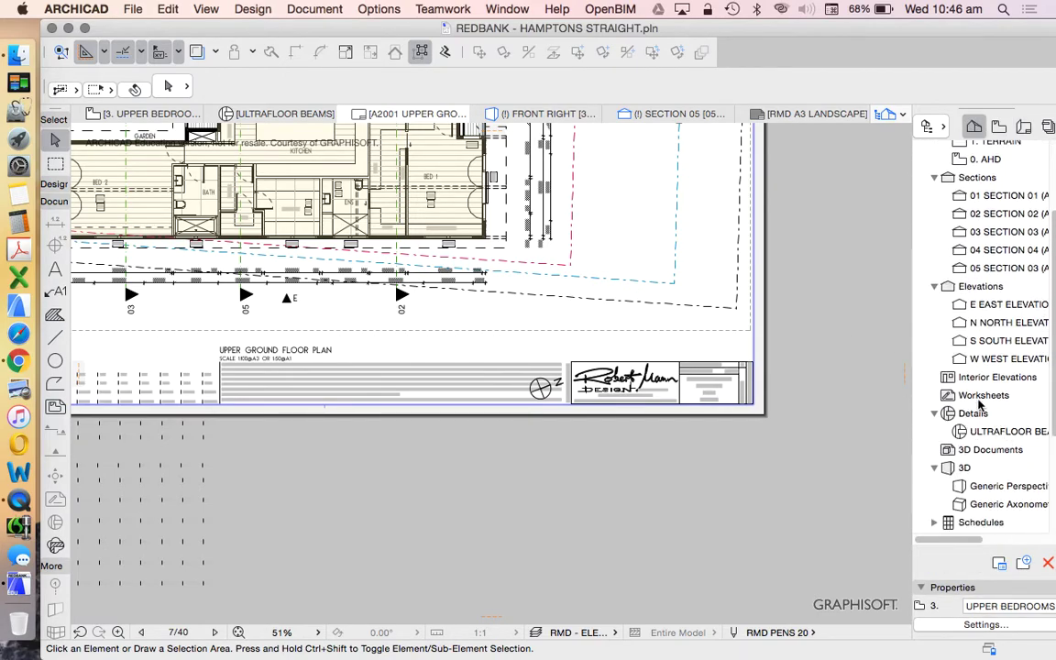
{"action": "left_click", "coordinate": [979, 396]}
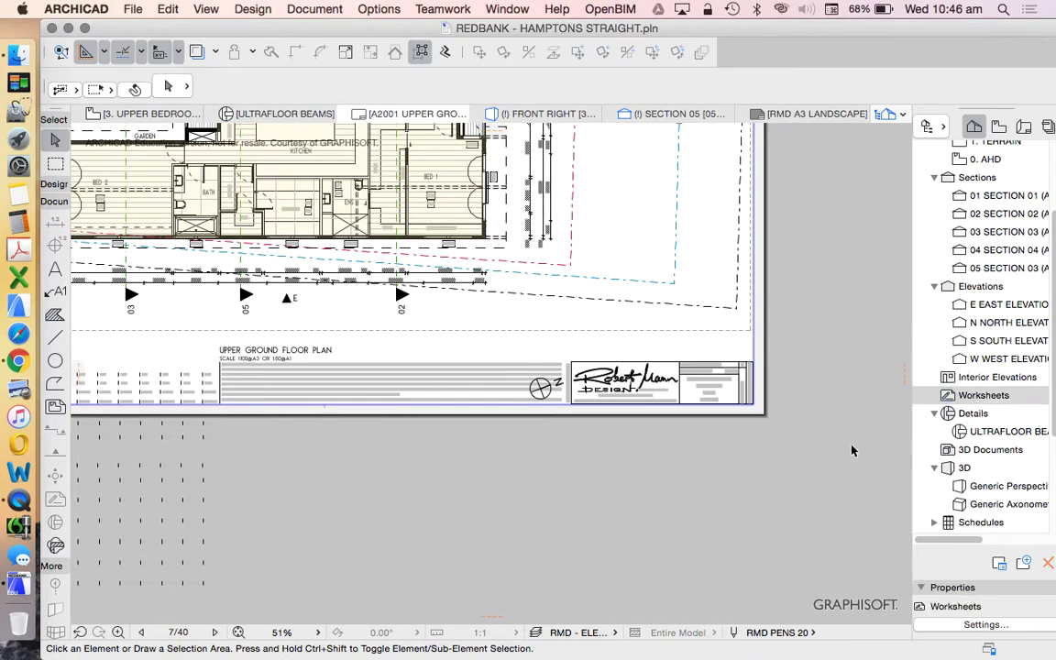
{"action": "right_click", "coordinate": [917, 393]}
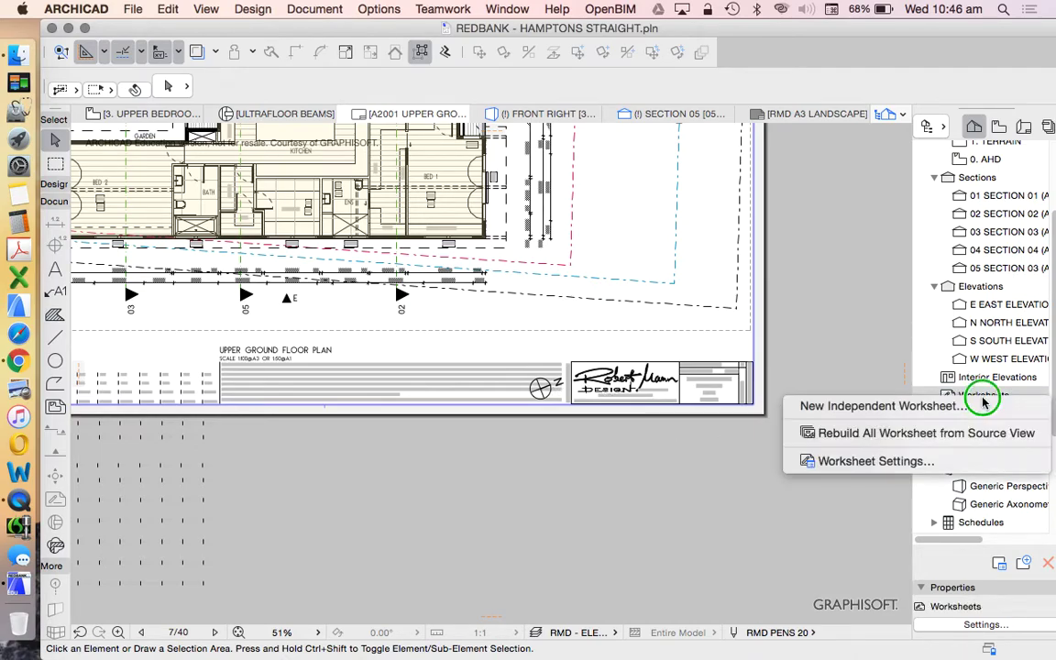
{"action": "left_click", "coordinate": [853, 405]}
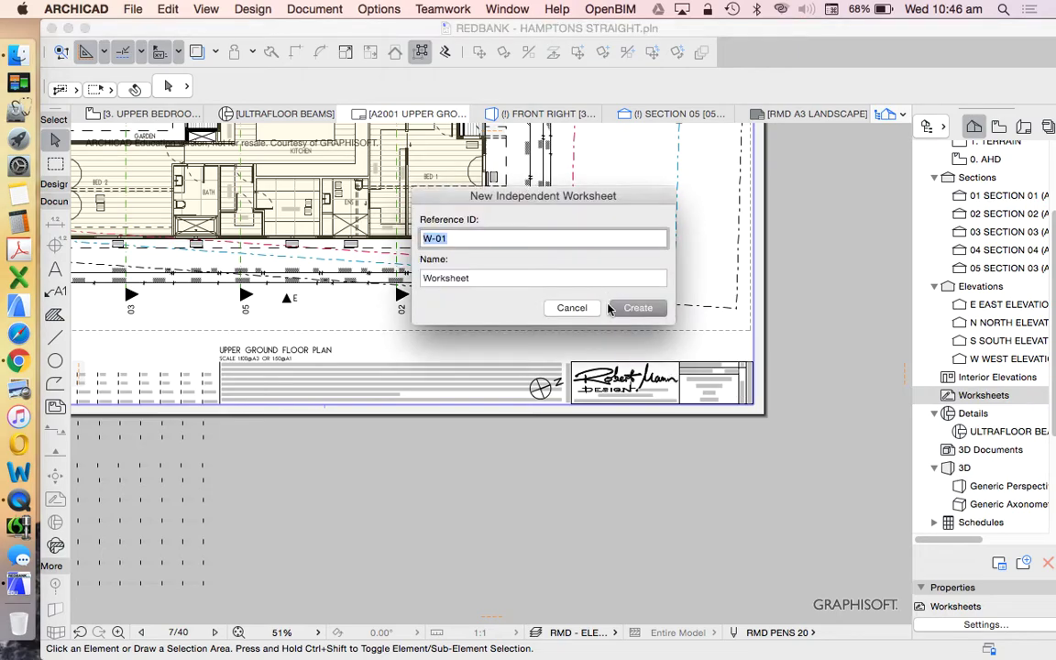
{"action": "key", "text": "BackSpace"}
{"action": "left_click_drag", "start_coordinate": [498, 282], "coordinate": [242, 271]}
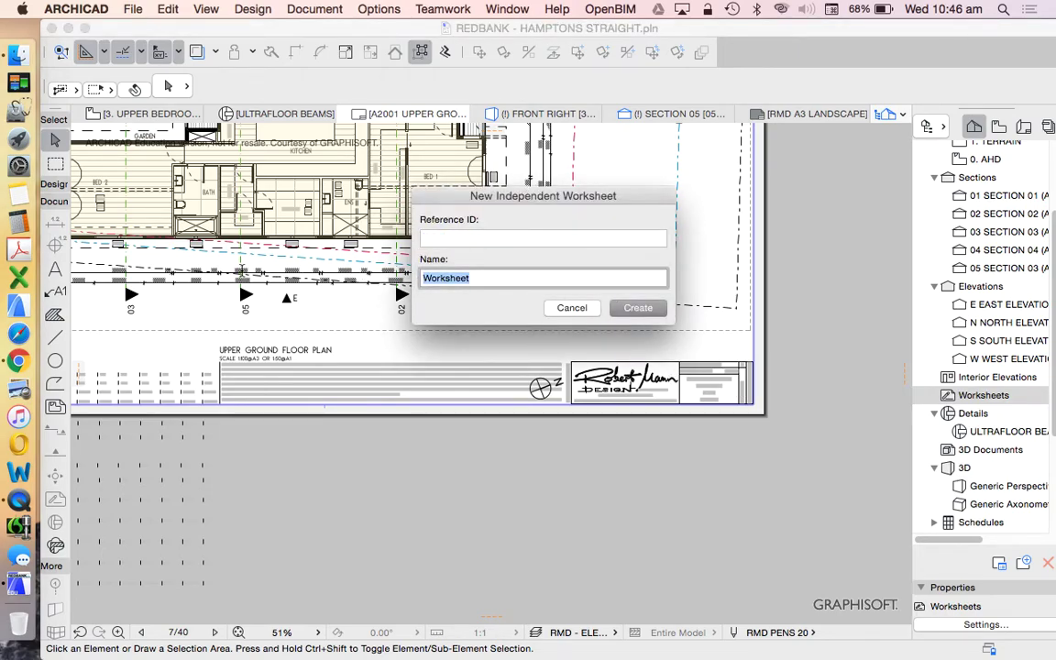
{"action": "type", "text": "NORTHPOINT"}
{"action": "key", "text": "Return"}
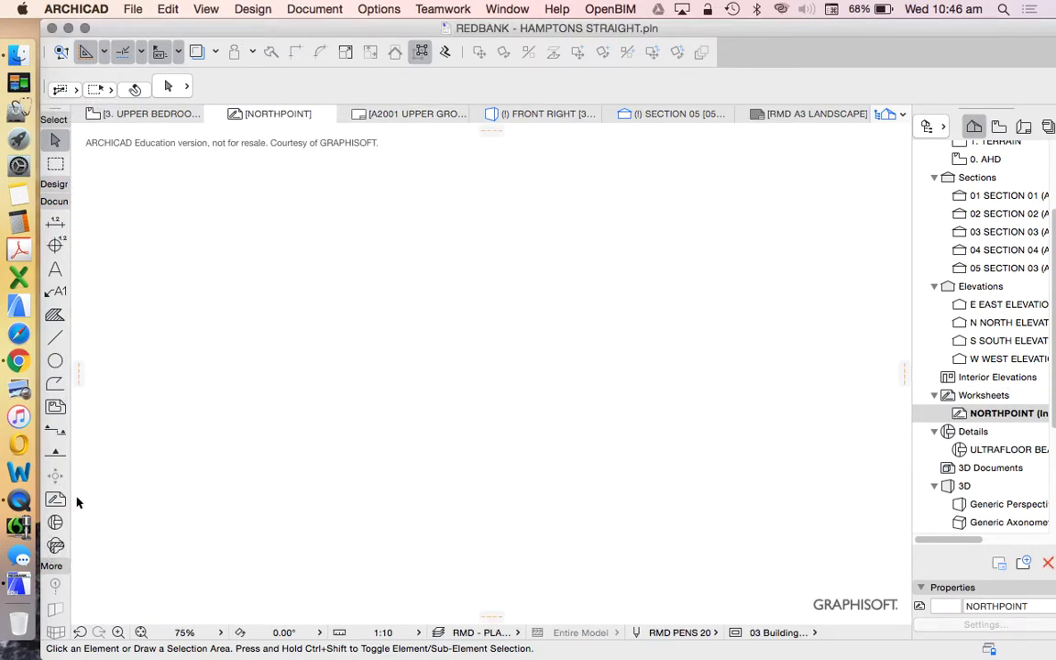
Place a North Symbol 21 object in the empty NORTHPOINT worksheet using the default object settings
{"action": "left_click", "coordinate": [61, 186]}
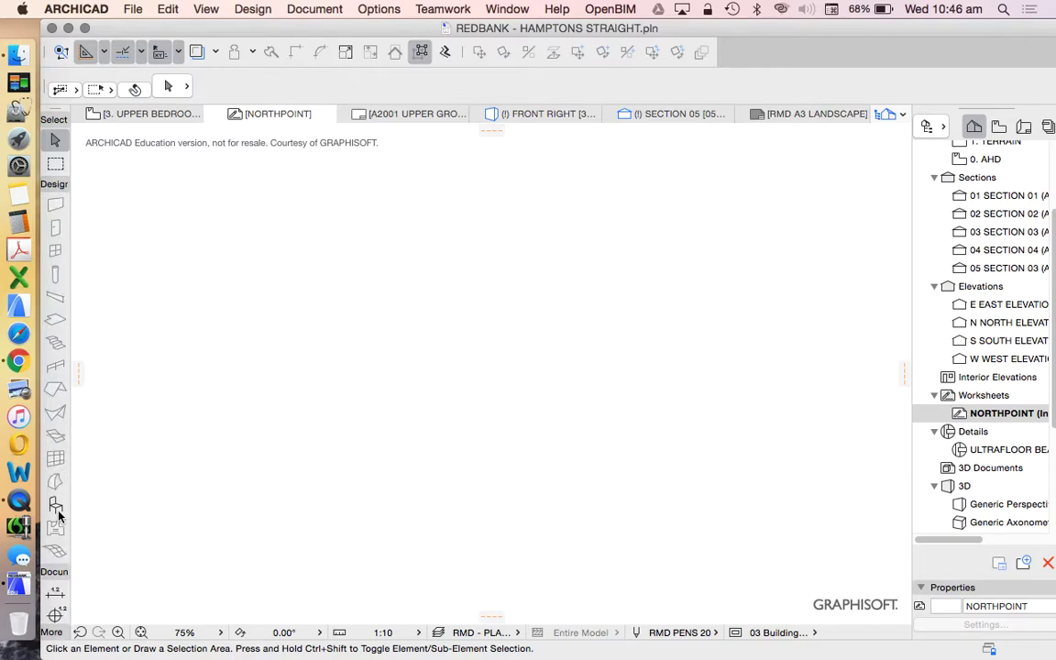
{"action": "left_click", "coordinate": [56, 506]}
{"action": "left_click", "coordinate": [159, 75]}
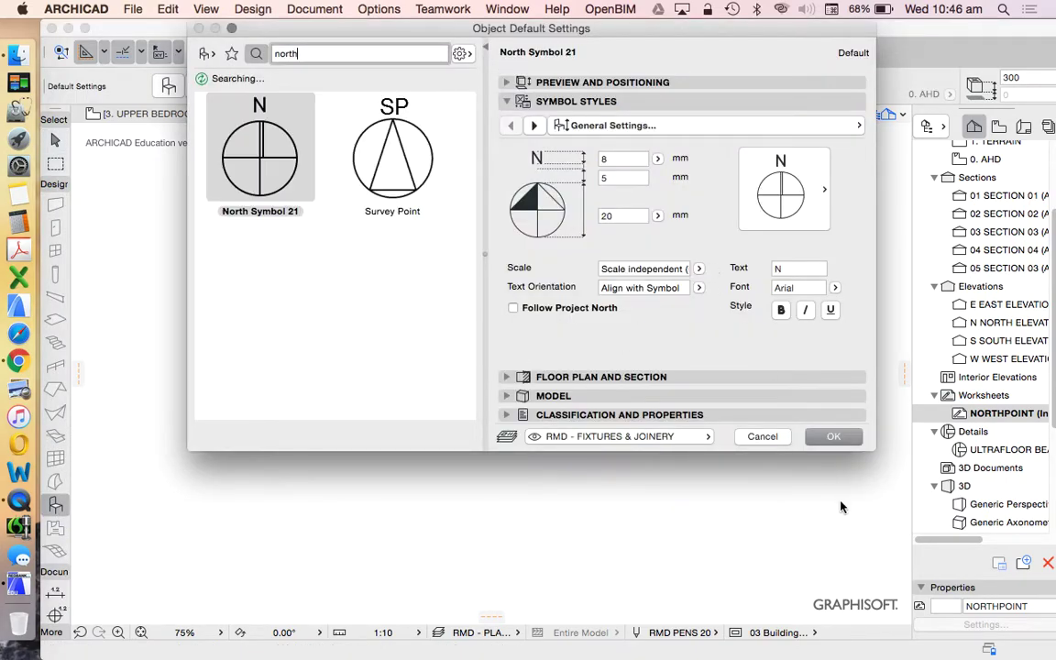
{"action": "left_click", "coordinate": [845, 441]}
{"action": "left_click", "coordinate": [637, 434]}
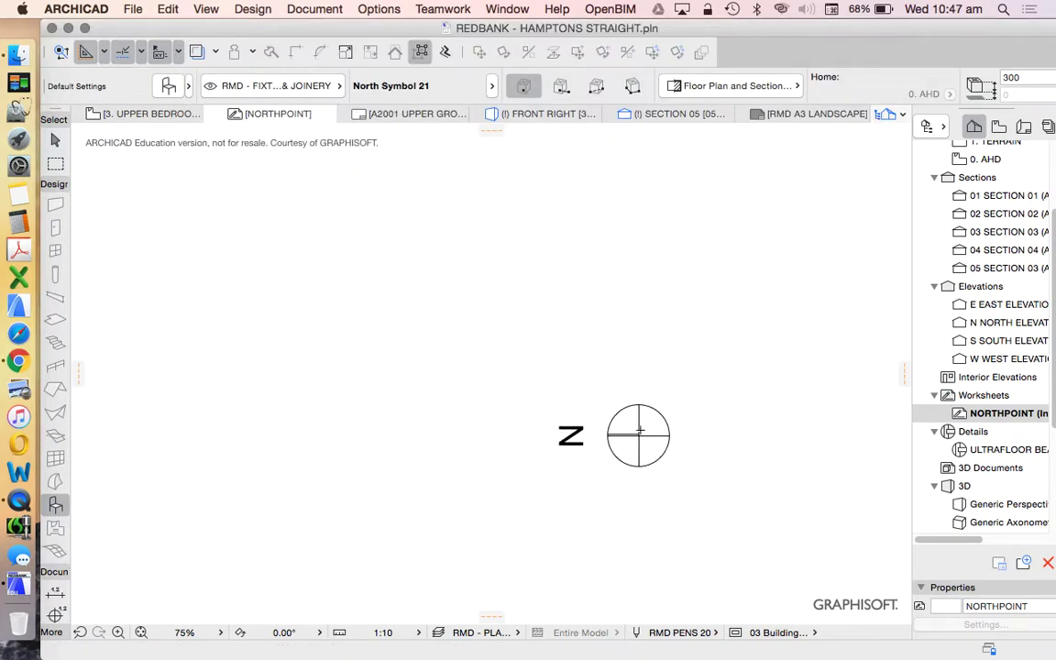
{"action": "key", "text": "Escape"}
Enable Follow Project North for the north symbol placed in the NORTHPOINT worksheet, then deselect it
{"action": "left_click", "coordinate": [639, 441]}
{"action": "left_click", "coordinate": [638, 435]}
{"action": "left_click", "coordinate": [163, 81]}
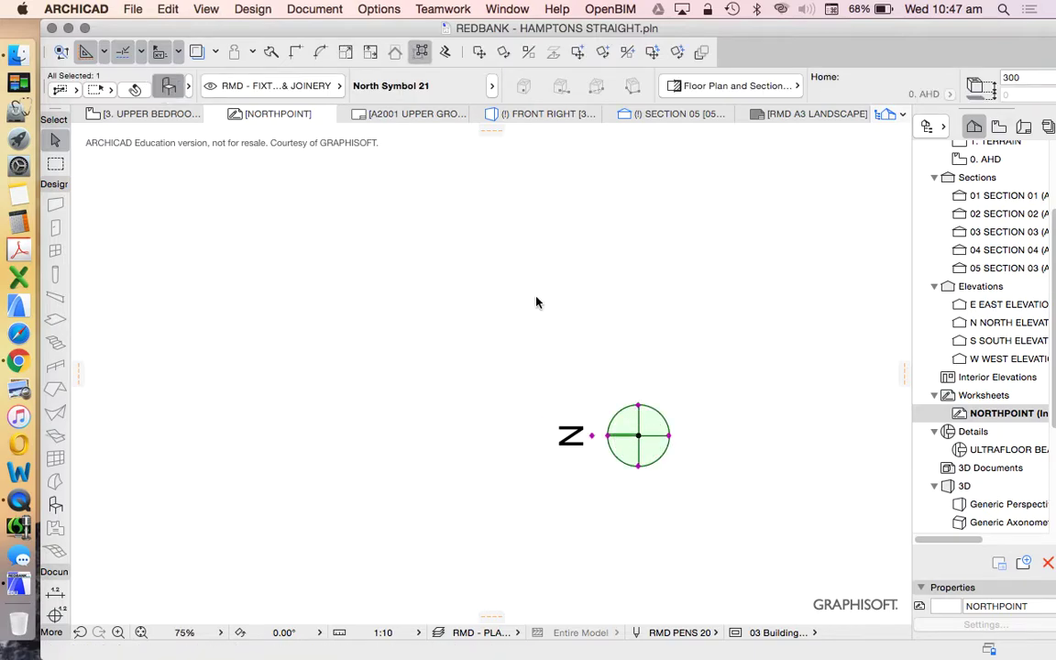
{"action": "key", "text": "super+t"}
{"action": "left_click", "coordinate": [511, 306]}
{"action": "left_click", "coordinate": [829, 438]}
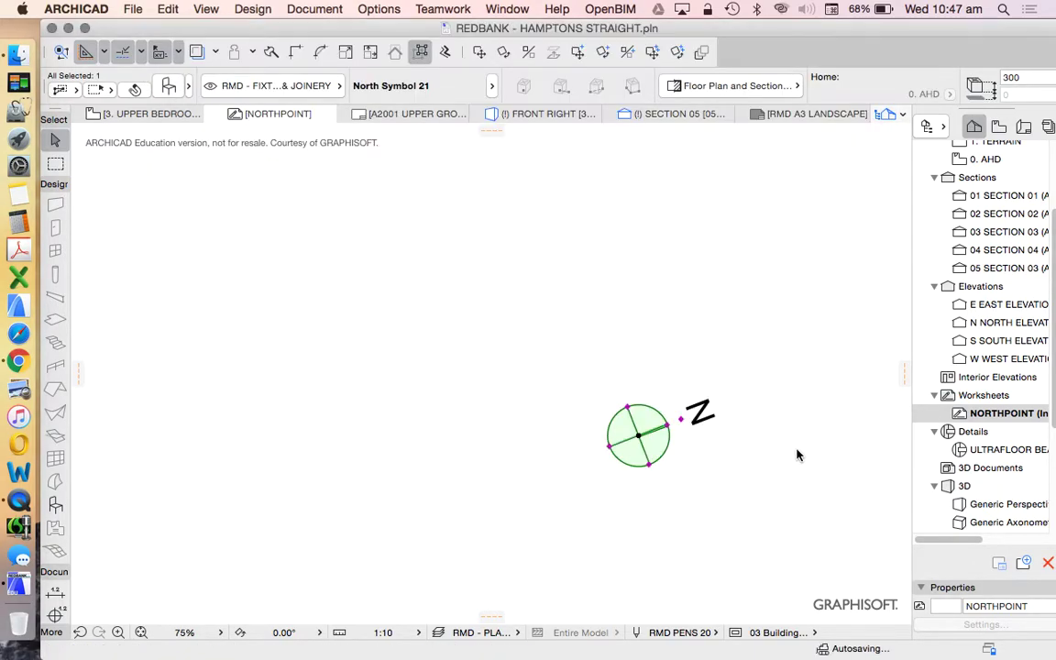
{"action": "left_click", "coordinate": [727, 476]}
{"action": "scroll", "coordinate": [587, 403], "scroll_direction": "down", "scroll_amount": 2}
{"action": "scroll", "coordinate": [679, 466], "scroll_direction": "up", "scroll_amount": 3}
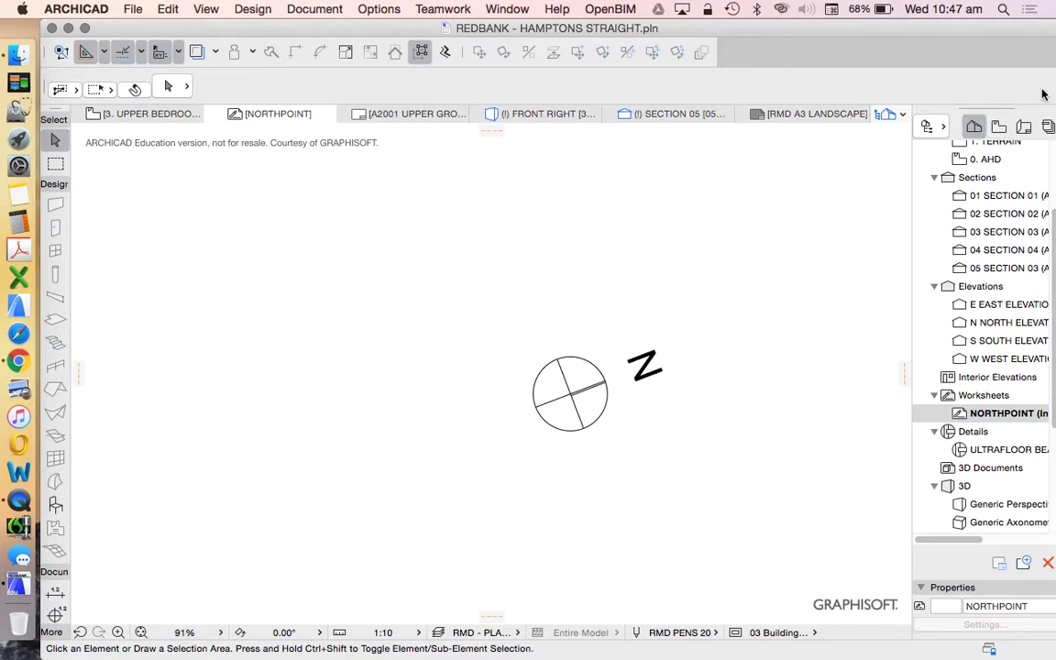
Create a view map folder named WORSHEETS and place it between the DETAILS and SCHEDULES folders
{"action": "left_click", "coordinate": [1006, 131]}
{"action": "scroll", "coordinate": [994, 311], "scroll_direction": "down", "scroll_amount": 5}
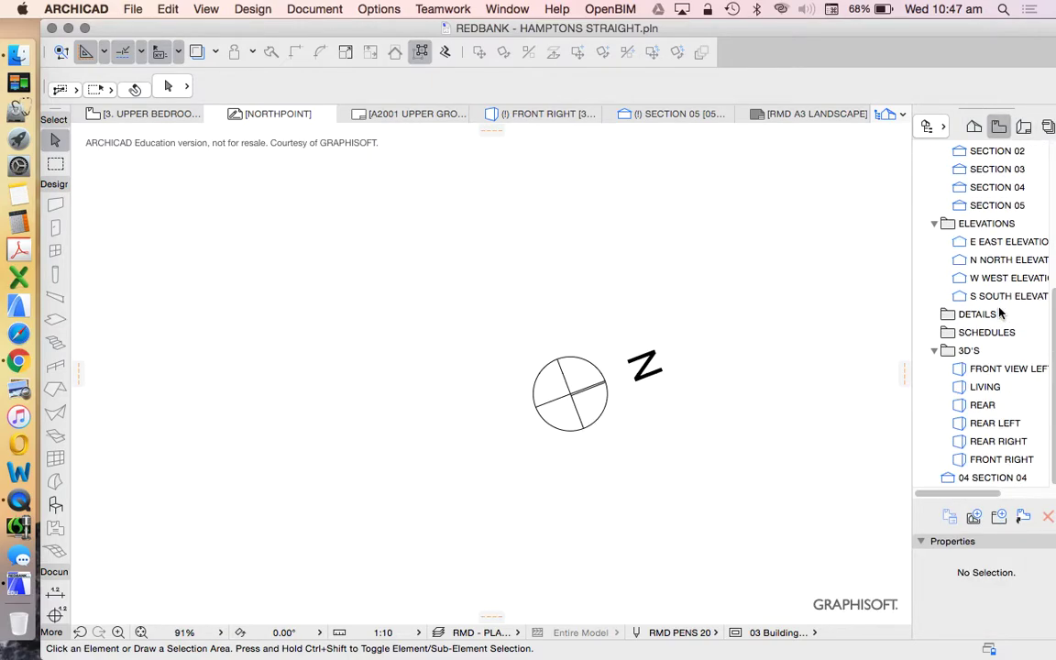
{"action": "scroll", "coordinate": [1004, 330], "scroll_direction": "up", "scroll_amount": 5}
{"action": "scroll", "coordinate": [995, 257], "scroll_direction": "down", "scroll_amount": 5}
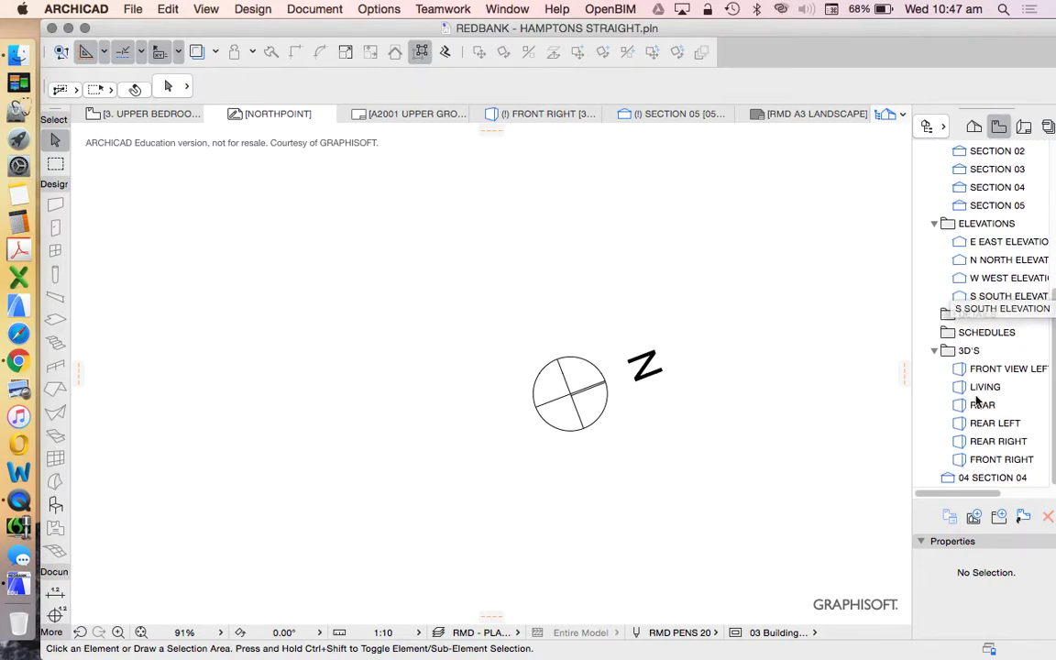
{"action": "left_click", "coordinate": [999, 519]}
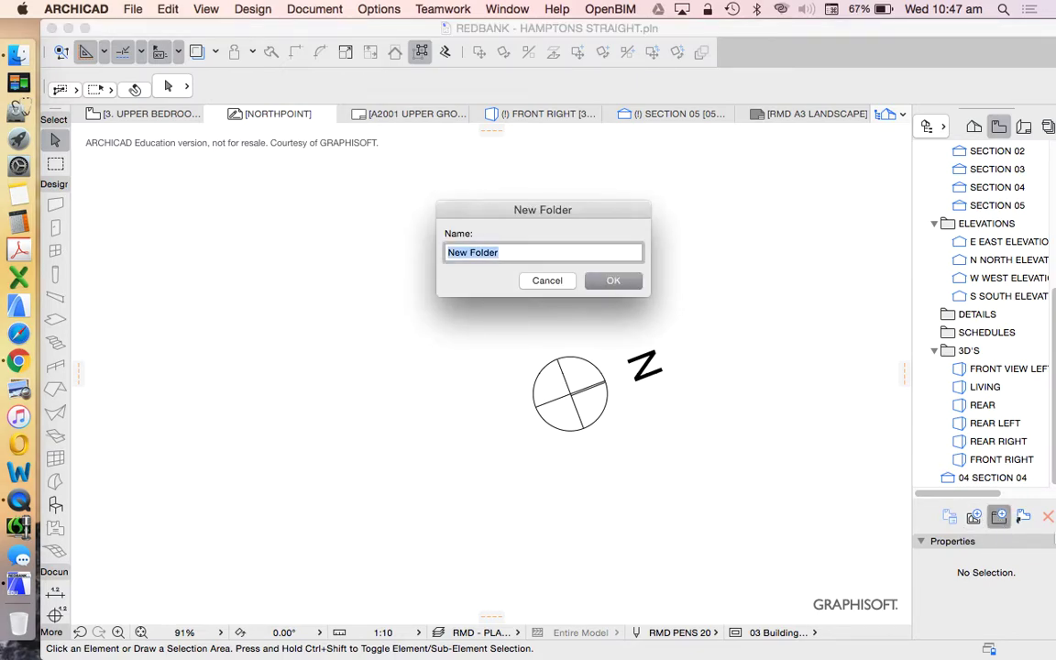
{"action": "type", "text": "WORSHEETS"}
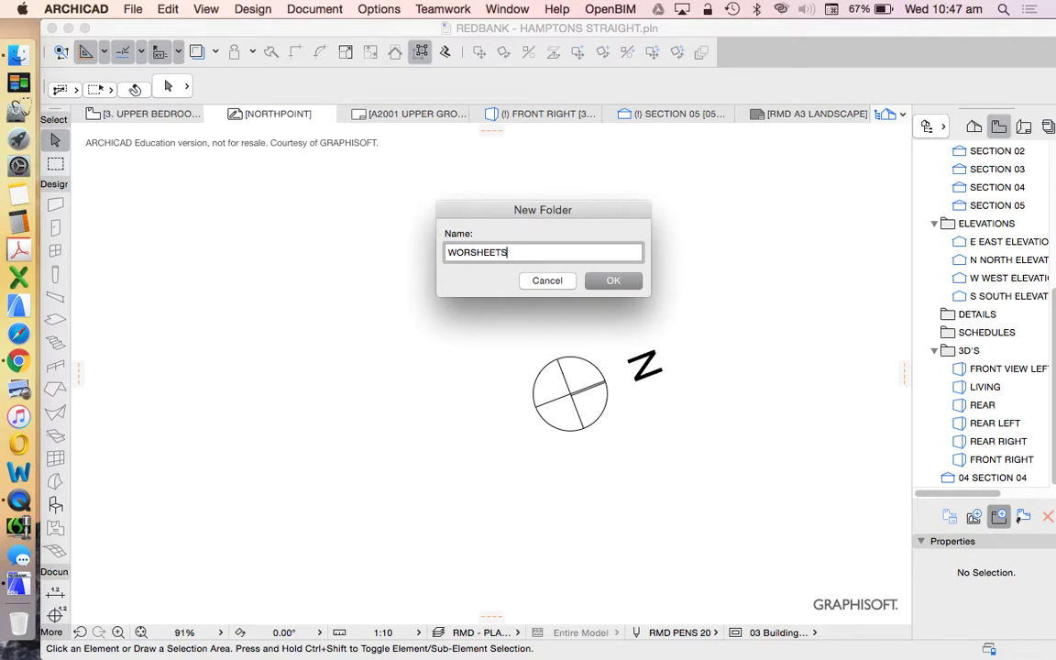
{"action": "key", "text": "Return"}
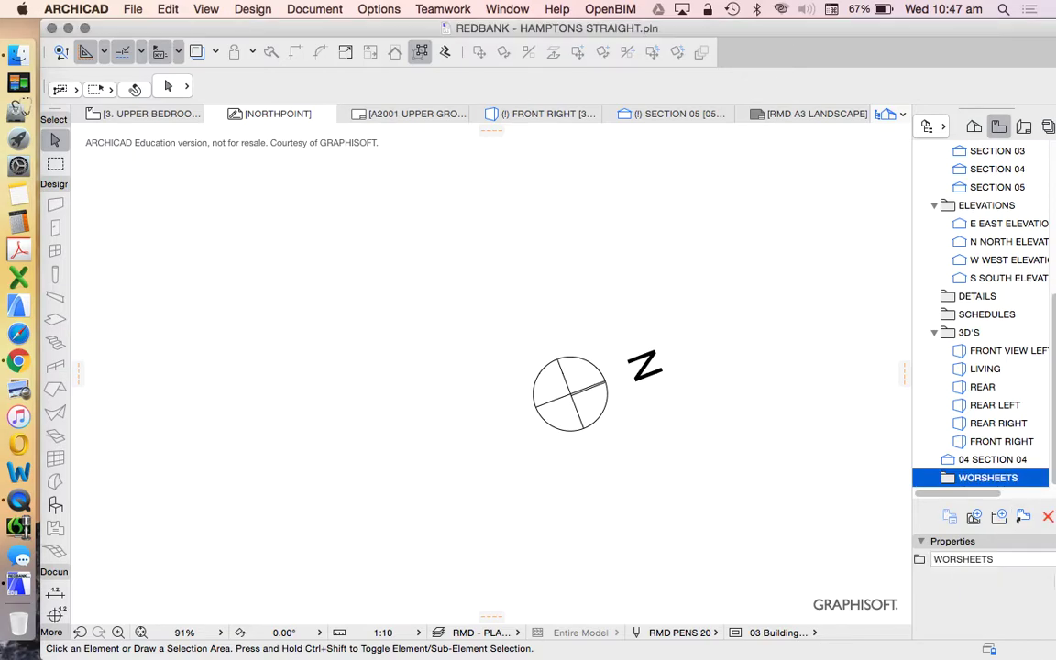
{"action": "left_click_drag", "start_coordinate": [981, 477], "coordinate": [986, 313]}
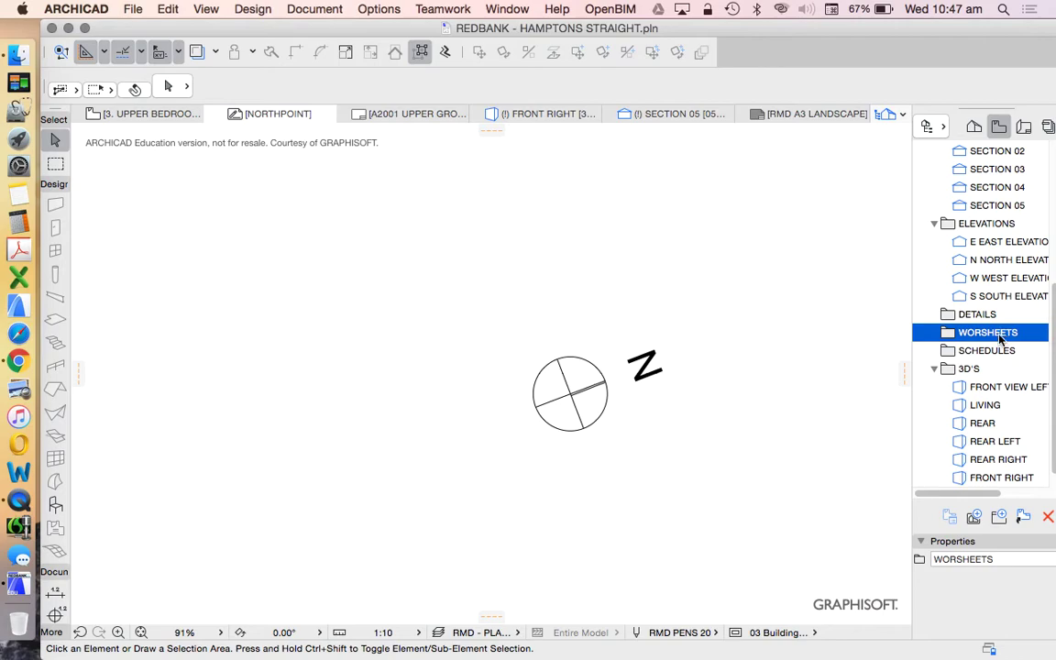
Save the current NORTHPOINT worksheet view in the WORSHEETS folder with its existing view settings and return to the layout book
{"action": "right_click", "coordinate": [996, 338]}
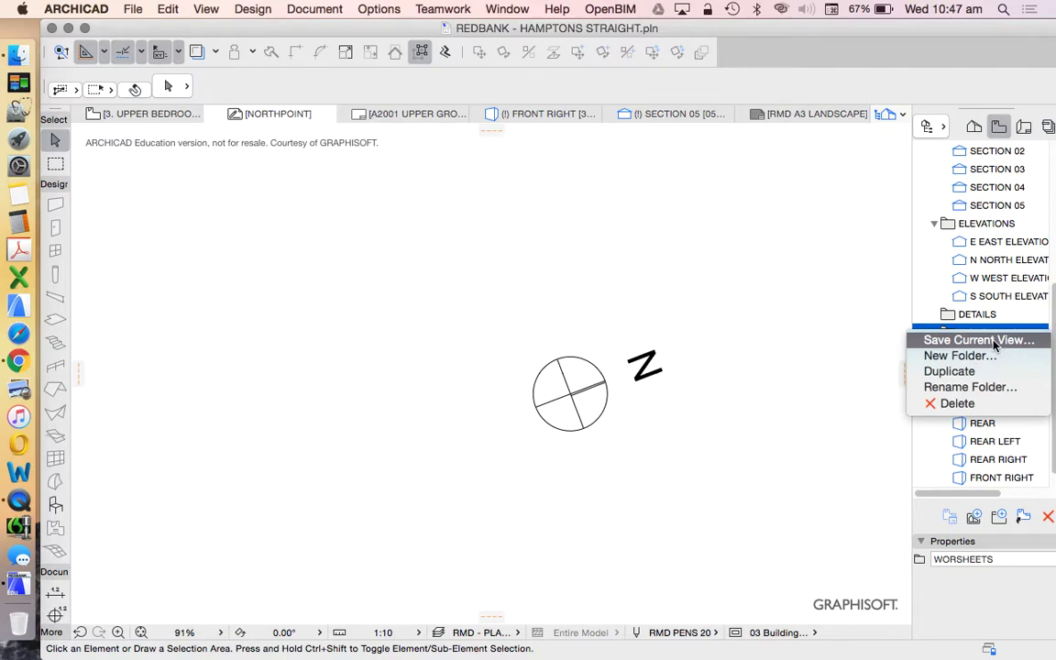
{"action": "left_click", "coordinate": [975, 341]}
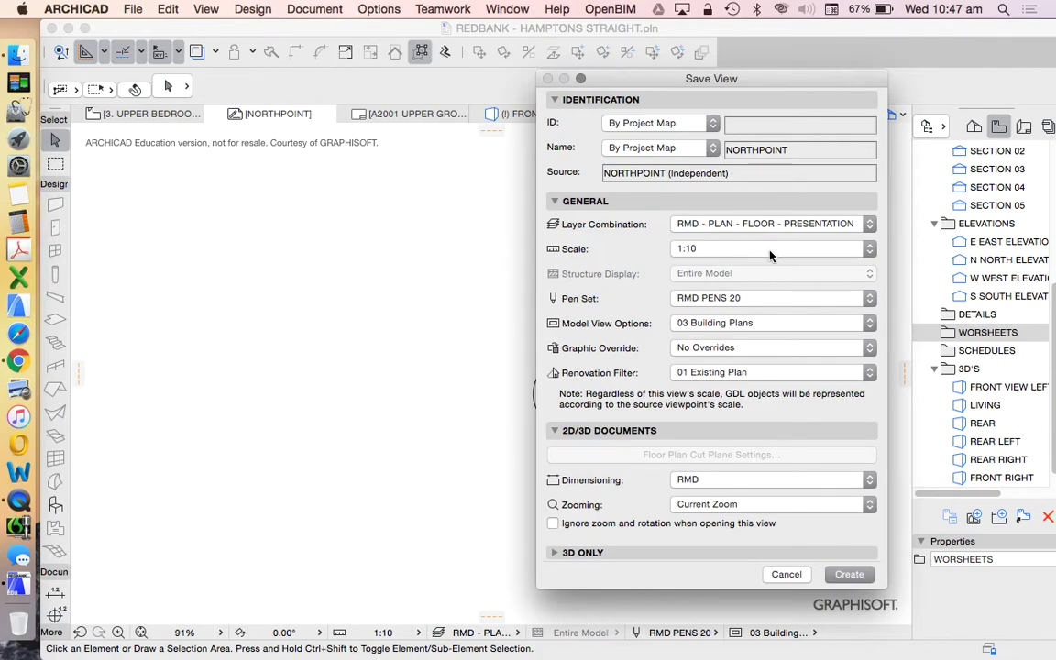
{"action": "left_click", "coordinate": [849, 574]}
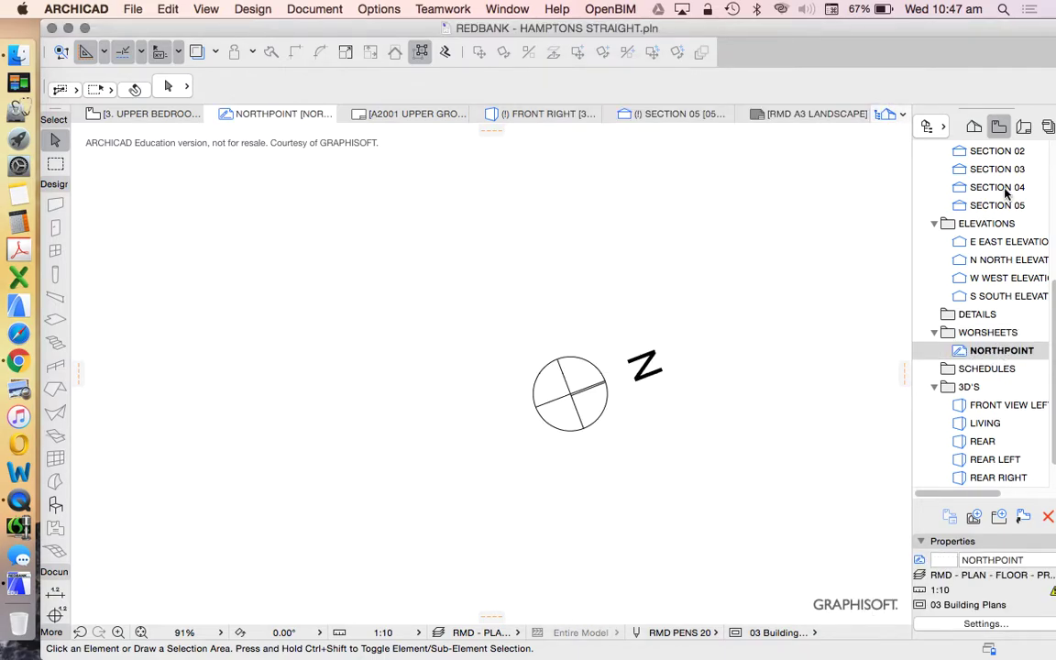
{"action": "left_click", "coordinate": [1024, 127]}
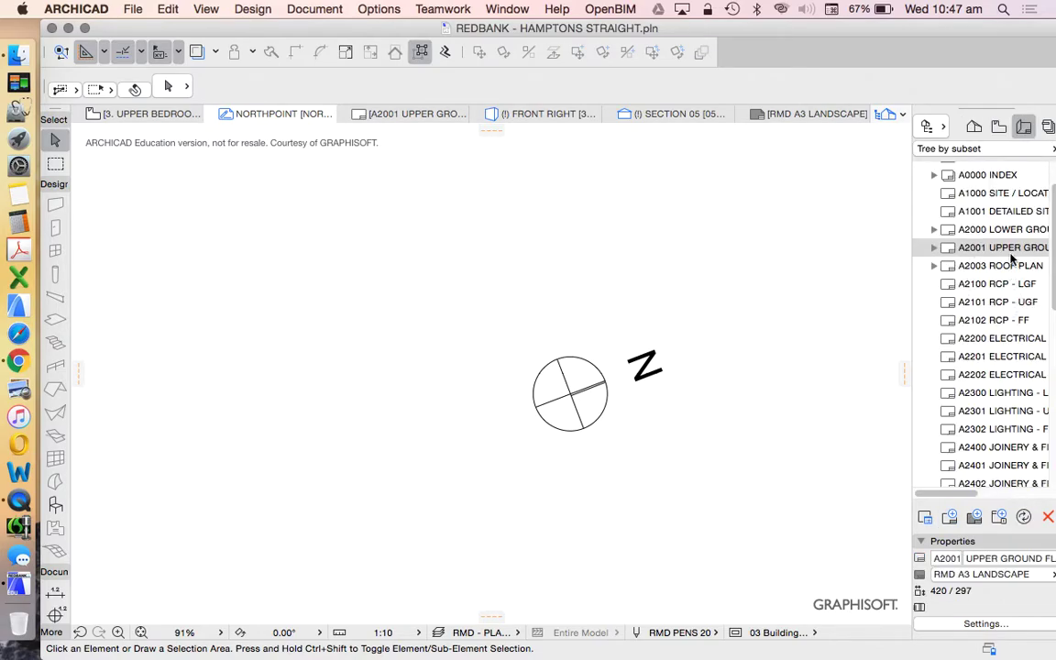
Open the A2001 upper ground floor layout and delete the existing north symbol beside the title block's general notes
{"action": "double_click", "coordinate": [992, 250]}
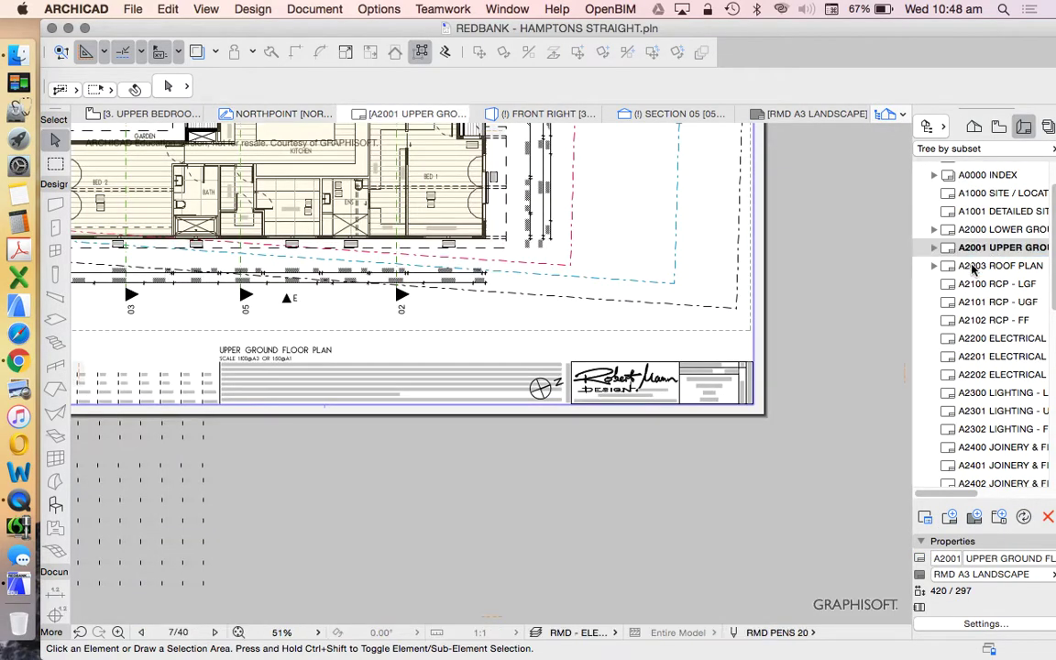
{"action": "scroll", "coordinate": [563, 407], "scroll_direction": "up", "scroll_amount": 5}
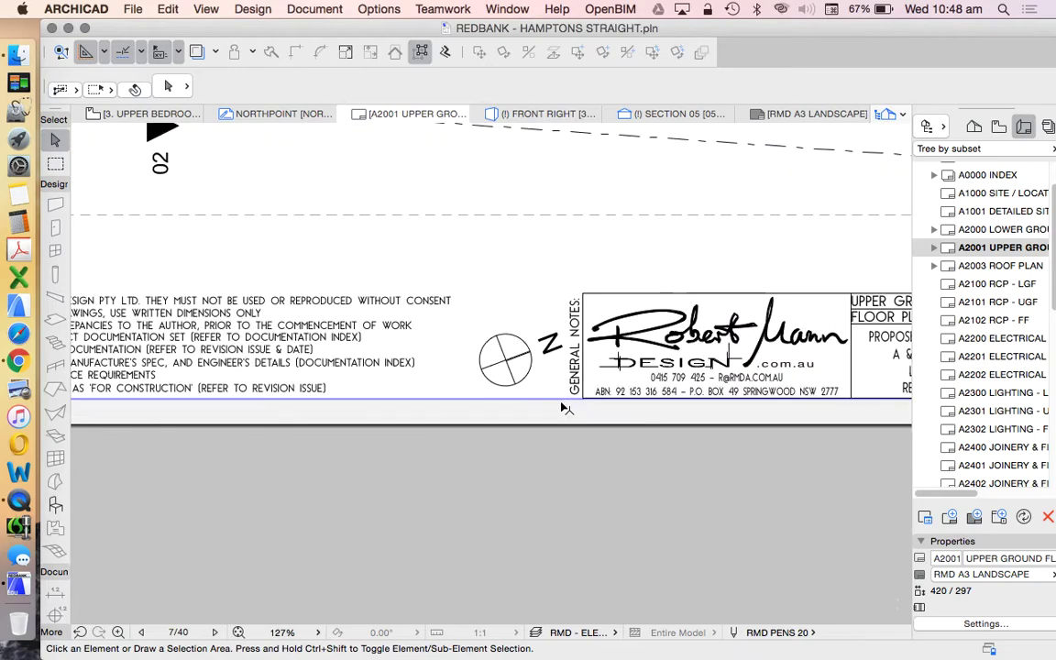
{"action": "left_click", "coordinate": [506, 359]}
{"action": "left_click", "coordinate": [655, 484]}
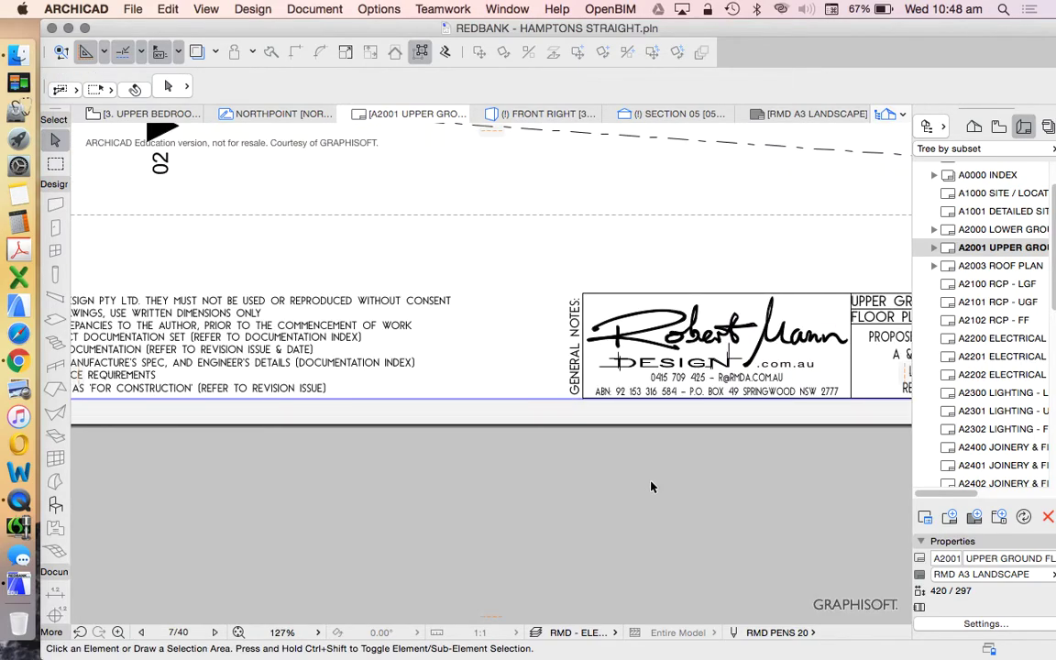
Place the saved NORTHPOINT worksheet view as a drawing on the A2001 layout, in the empty area below the sheet
{"action": "left_click", "coordinate": [998, 129]}
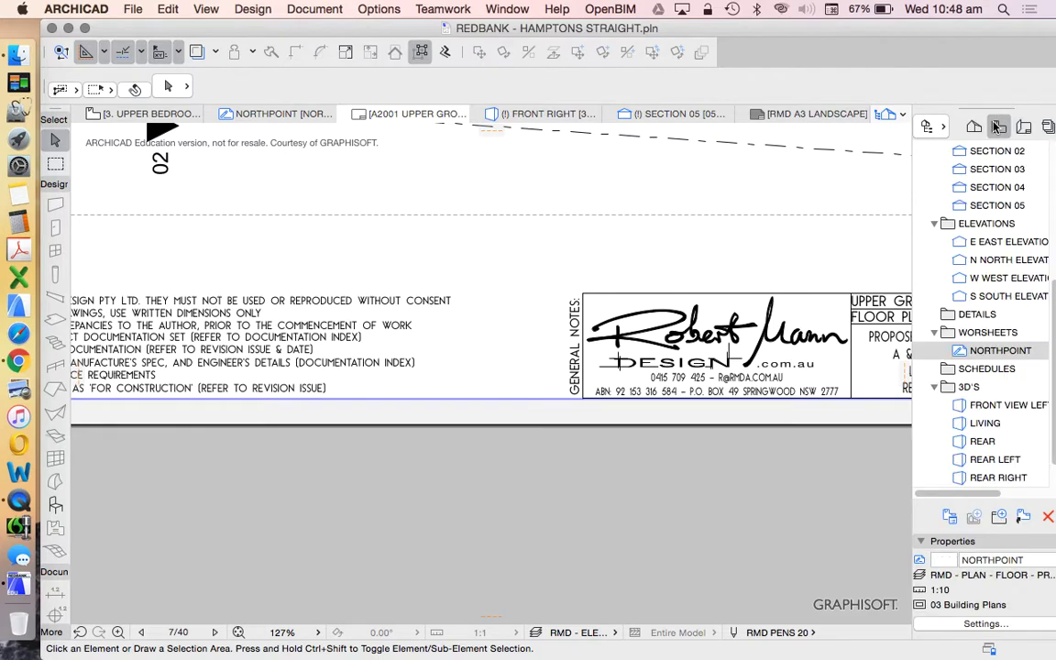
{"action": "left_click_drag", "start_coordinate": [999, 350], "coordinate": [468, 369]}
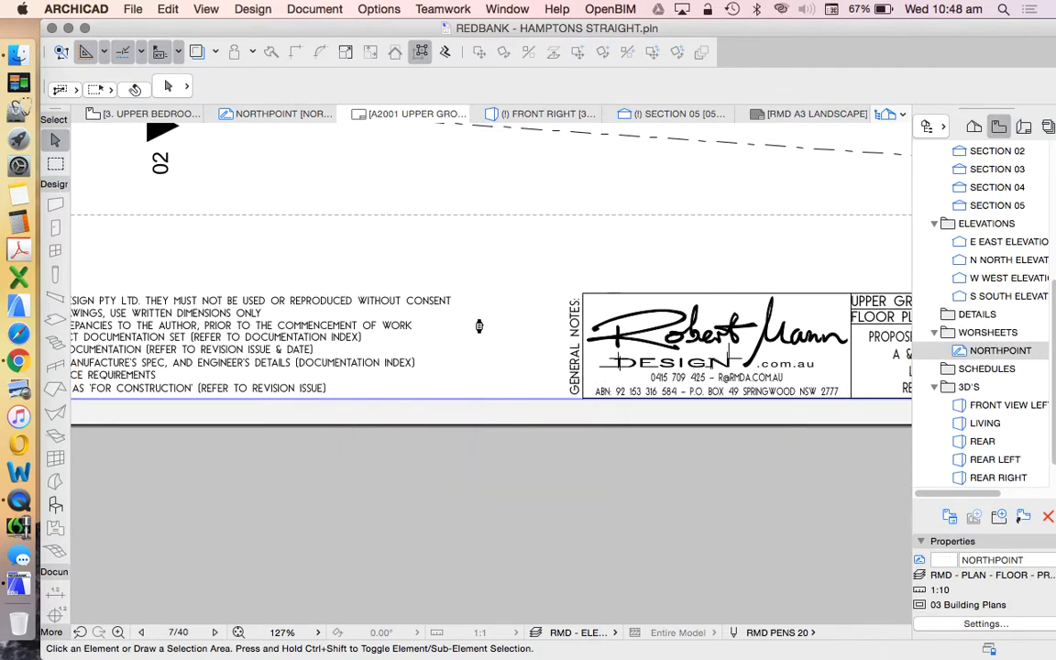
{"action": "left_click_drag", "start_coordinate": [546, 392], "coordinate": [503, 377]}
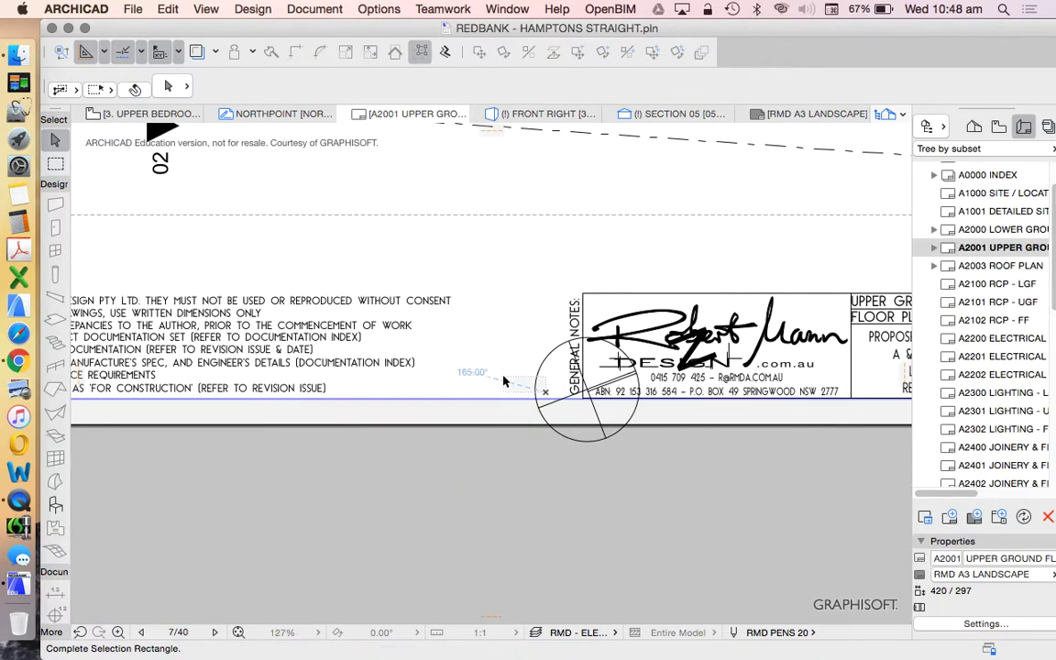
{"action": "mouse_move", "coordinate": [587, 390]}
{"action": "left_mouse_down"}
{"action": "mouse_move", "coordinate": [519, 372]}
{"action": "mouse_move", "coordinate": [449, 372]}
{"action": "mouse_move", "coordinate": [472, 381]}
{"action": "mouse_move", "coordinate": [436, 429]}
{"action": "mouse_move", "coordinate": [453, 450]}
{"action": "left_mouse_up"}
Set the title of the placed NORTHPOINT drawing to No Title
{"action": "scroll", "coordinate": [449, 373], "scroll_direction": "down", "scroll_amount": 5}
{"action": "scroll", "coordinate": [450, 484], "scroll_direction": "up", "scroll_amount": 1}
{"action": "left_click", "coordinate": [169, 86]}
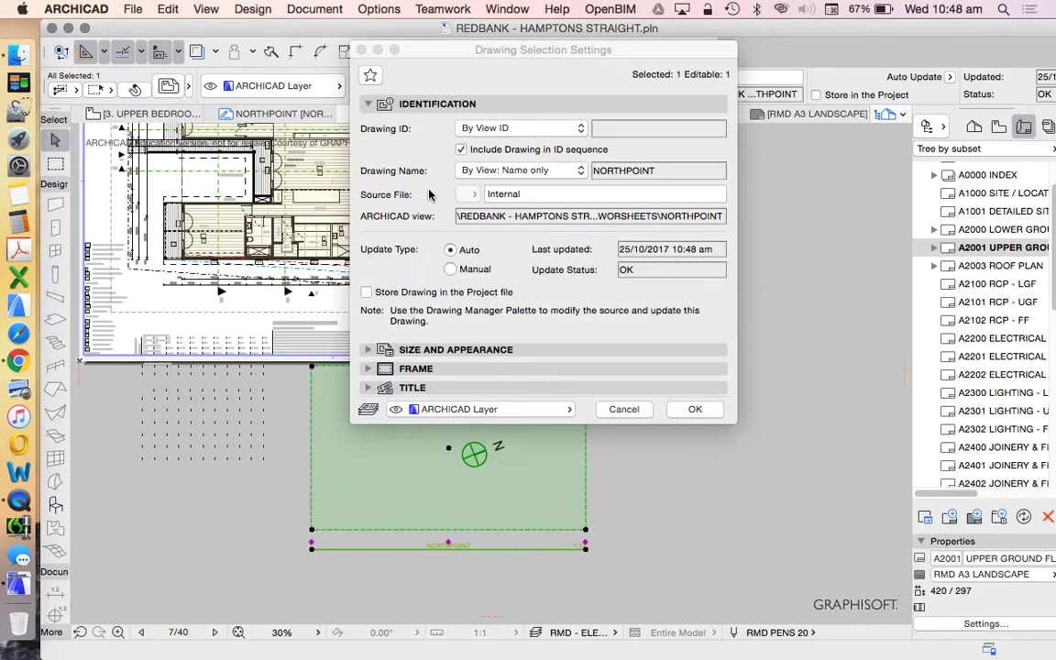
{"action": "left_click", "coordinate": [417, 368]}
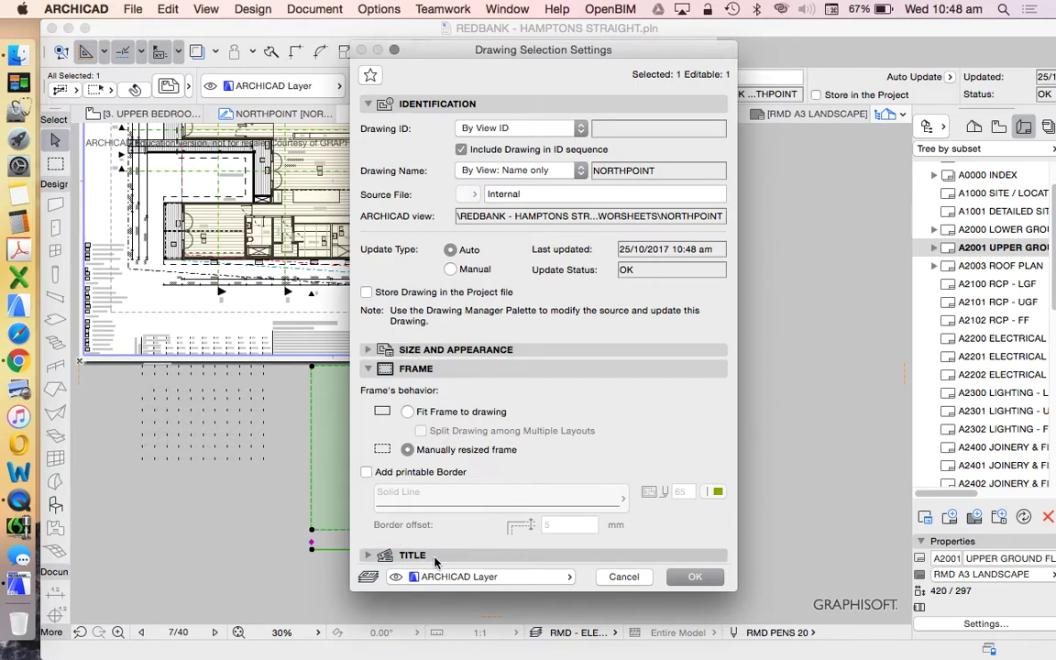
{"action": "left_click", "coordinate": [433, 557]}
{"action": "left_click", "coordinate": [418, 411]}
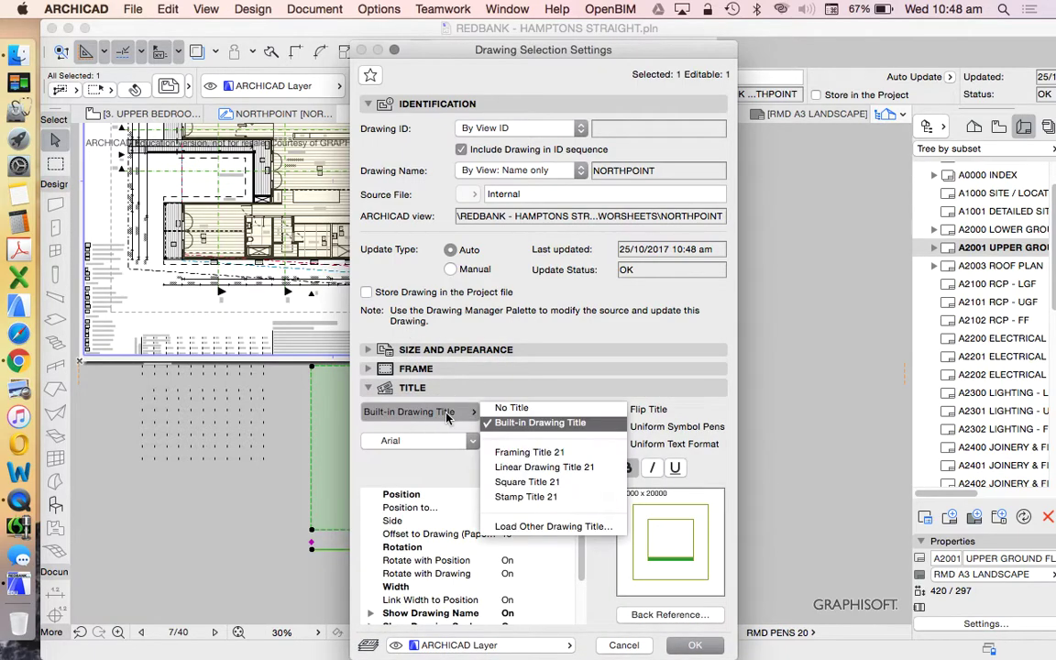
{"action": "left_click", "coordinate": [502, 405]}
{"action": "left_click", "coordinate": [695, 645]}
Crop the NORTHPOINT drawing's frame on all four sides so it fits closely around the north symbol
{"action": "scroll", "coordinate": [455, 493], "scroll_direction": "up", "scroll_amount": 1}
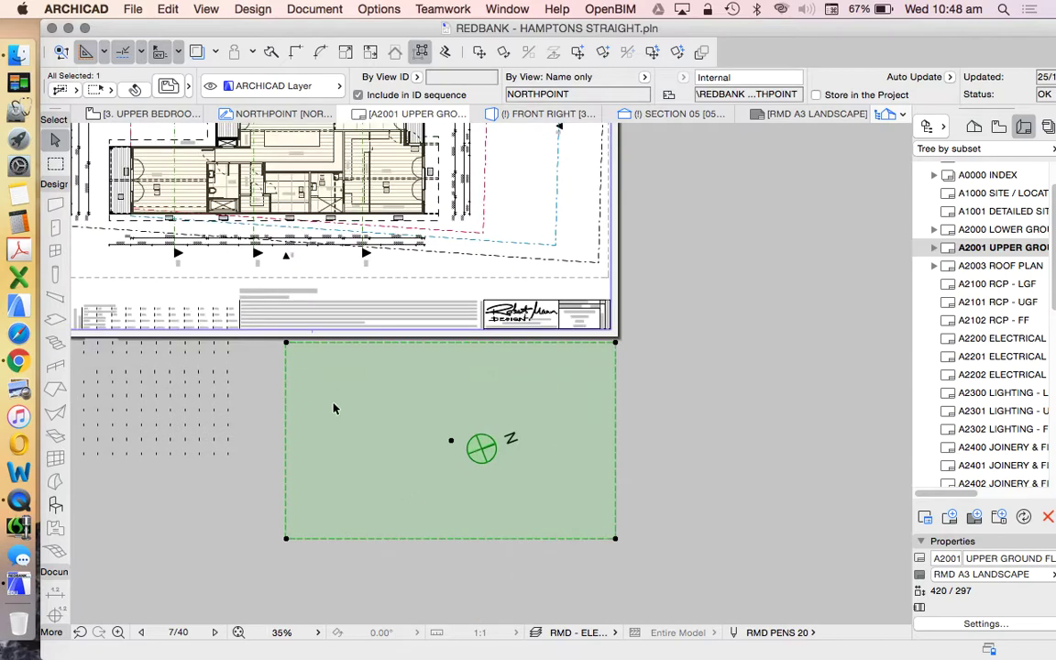
{"action": "left_click", "coordinate": [286, 394]}
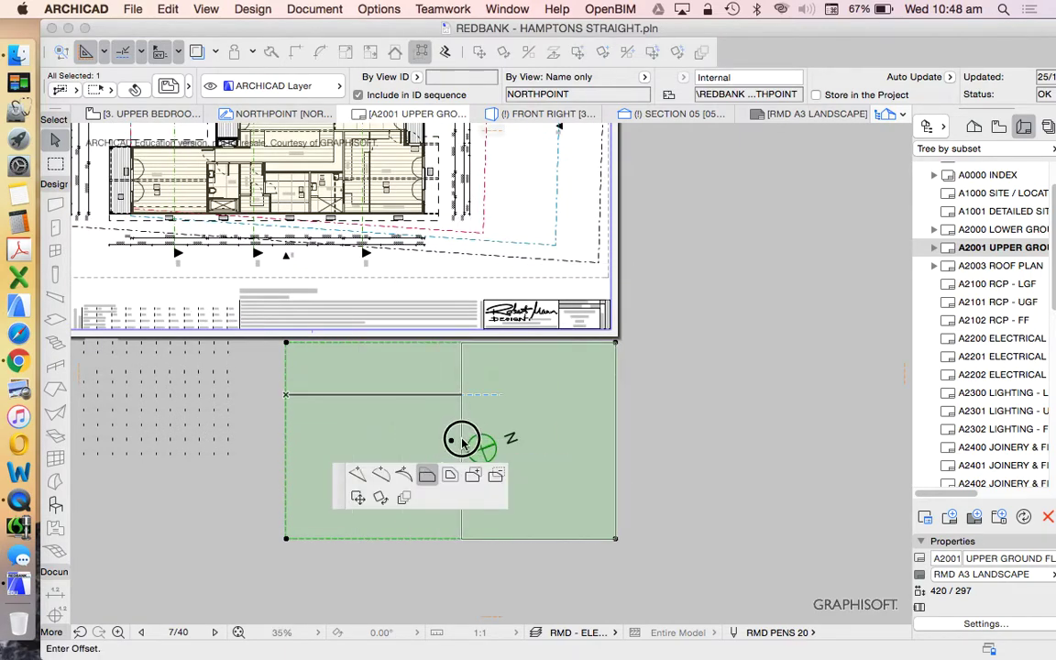
{"action": "left_click", "coordinate": [461, 440]}
{"action": "left_click", "coordinate": [499, 342]}
{"action": "left_click", "coordinate": [495, 422]}
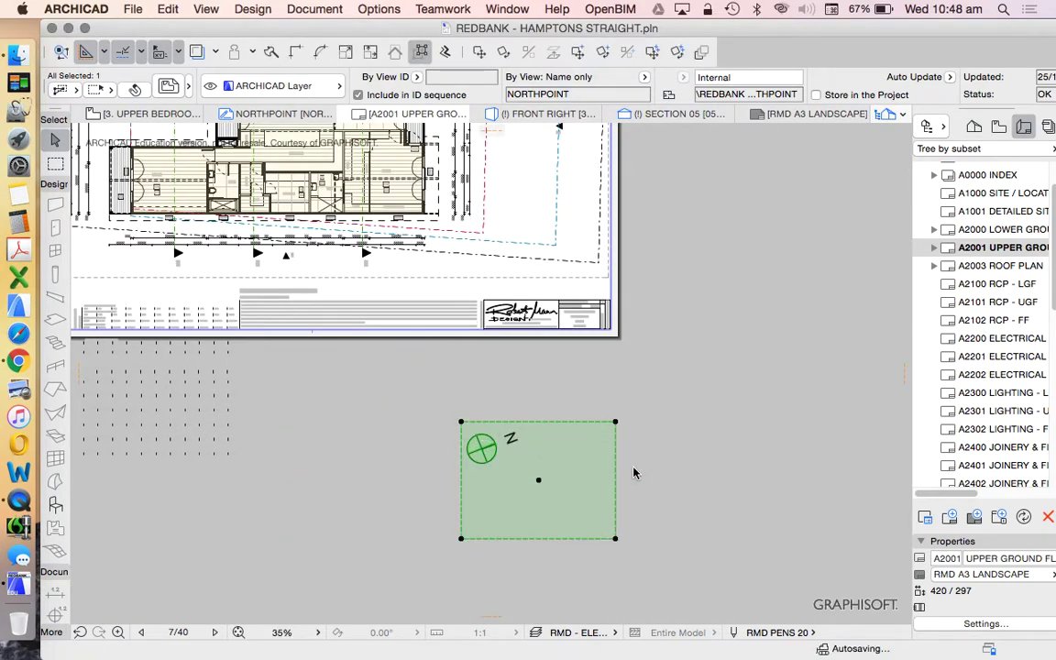
{"action": "left_click", "coordinate": [615, 473]}
{"action": "left_click", "coordinate": [522, 433]}
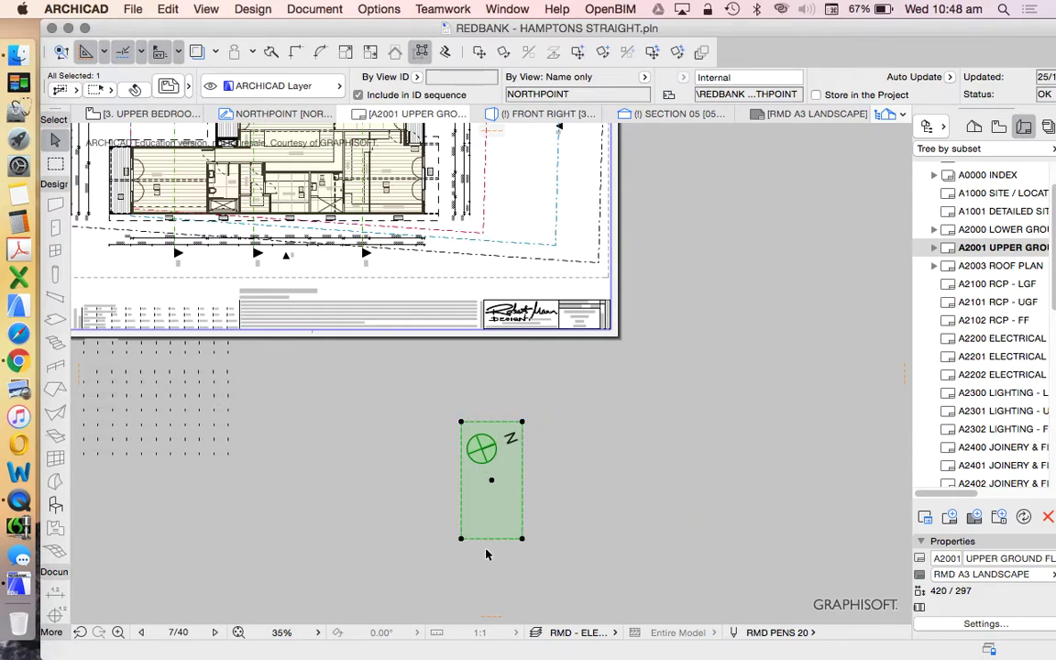
{"action": "left_click", "coordinate": [486, 539]}
{"action": "left_click", "coordinate": [484, 469]}
{"action": "left_click", "coordinate": [486, 469]}
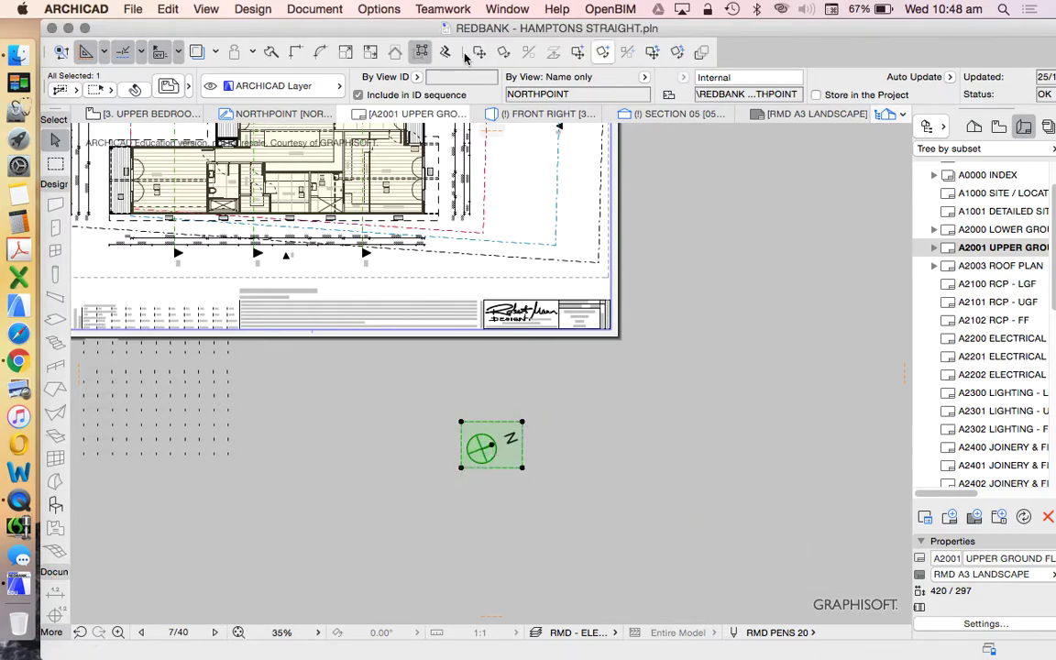
Move the cropped NORTHPOINT drawing onto the sheet, beside the general notes and the company logo
{"action": "left_click", "coordinate": [475, 51]}
{"action": "left_click", "coordinate": [518, 459]}
{"action": "scroll", "coordinate": [495, 344], "scroll_direction": "up", "scroll_amount": 5}
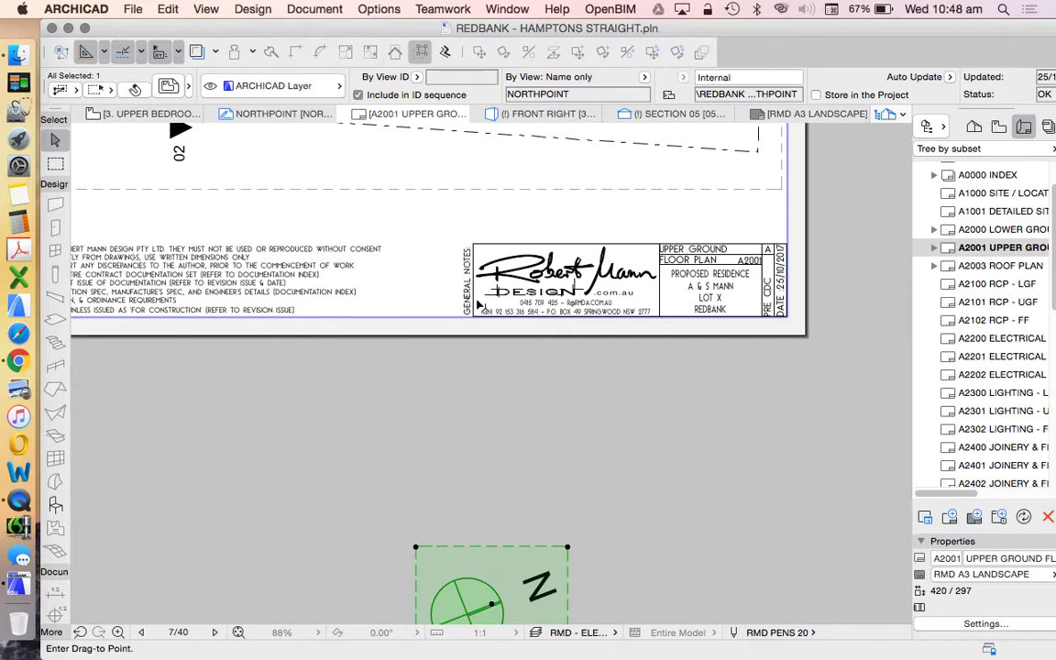
{"action": "left_click", "coordinate": [494, 338]}
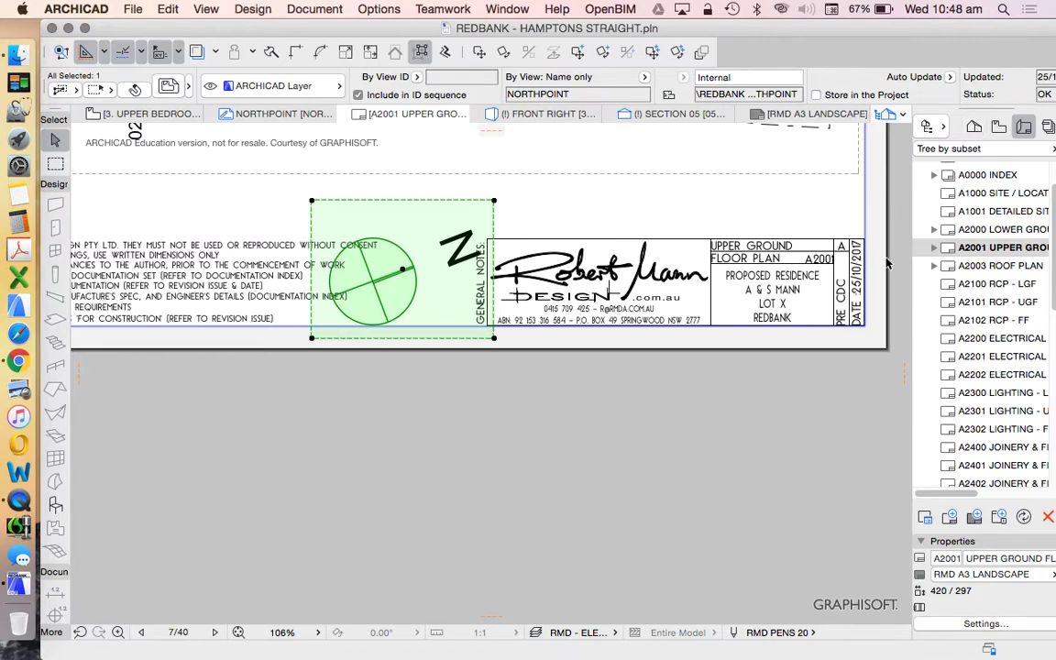
Set the magnification of the NORTHPOINT drawing to 50%
{"action": "left_click", "coordinate": [170, 85]}
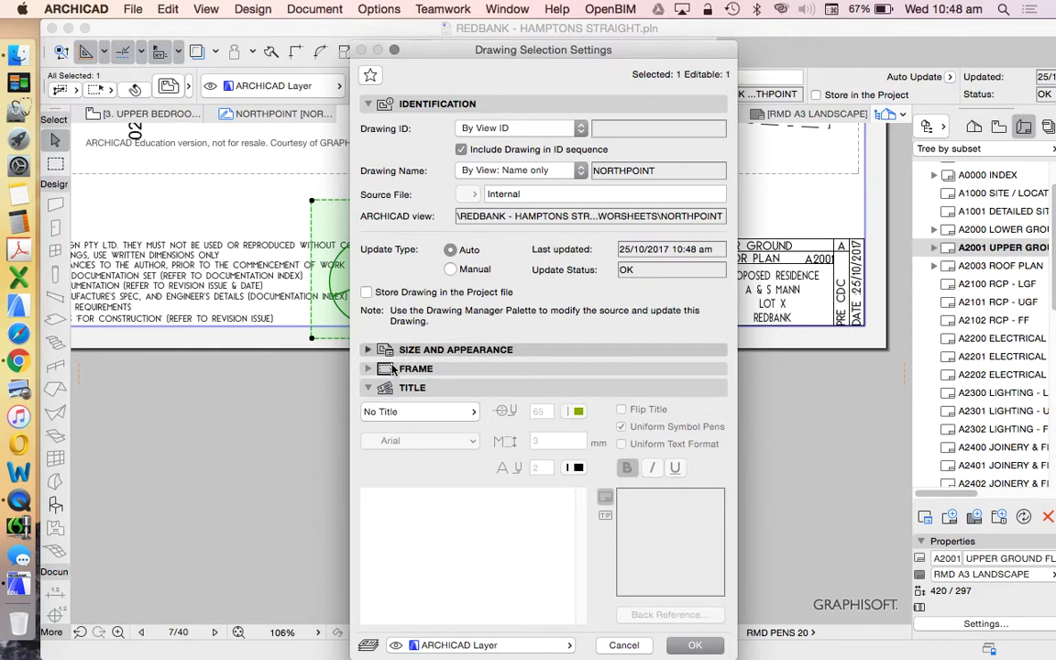
{"action": "left_click", "coordinate": [390, 354]}
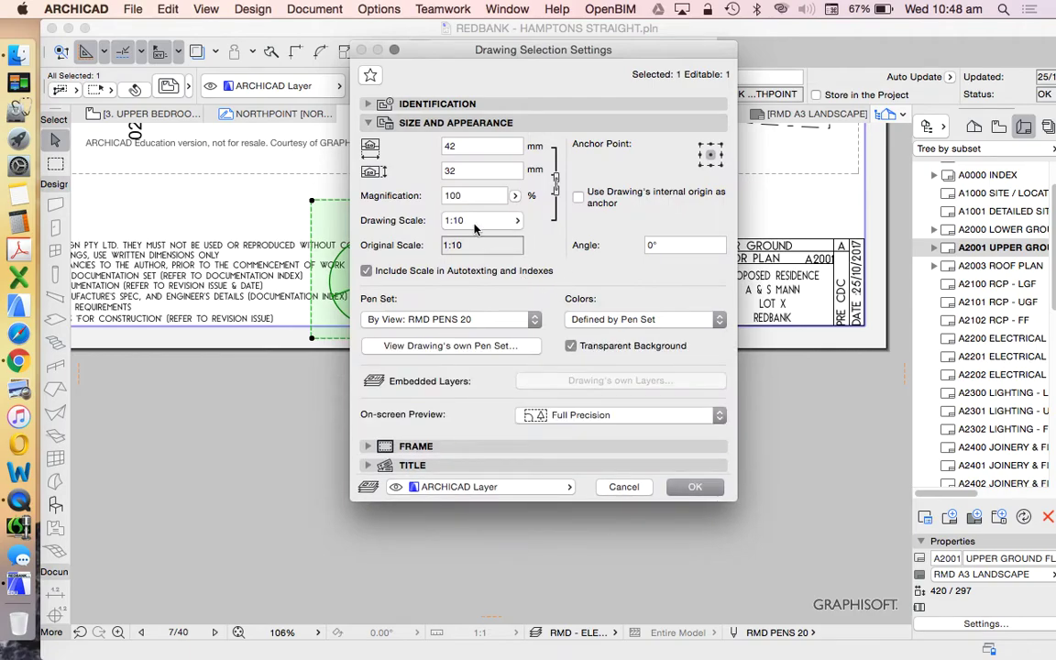
{"action": "mouse_move", "coordinate": [444, 51]}
{"action": "left_mouse_down"}
{"action": "mouse_move", "coordinate": [789, 111]}
{"action": "mouse_move", "coordinate": [569, 104]}
{"action": "left_mouse_up"}
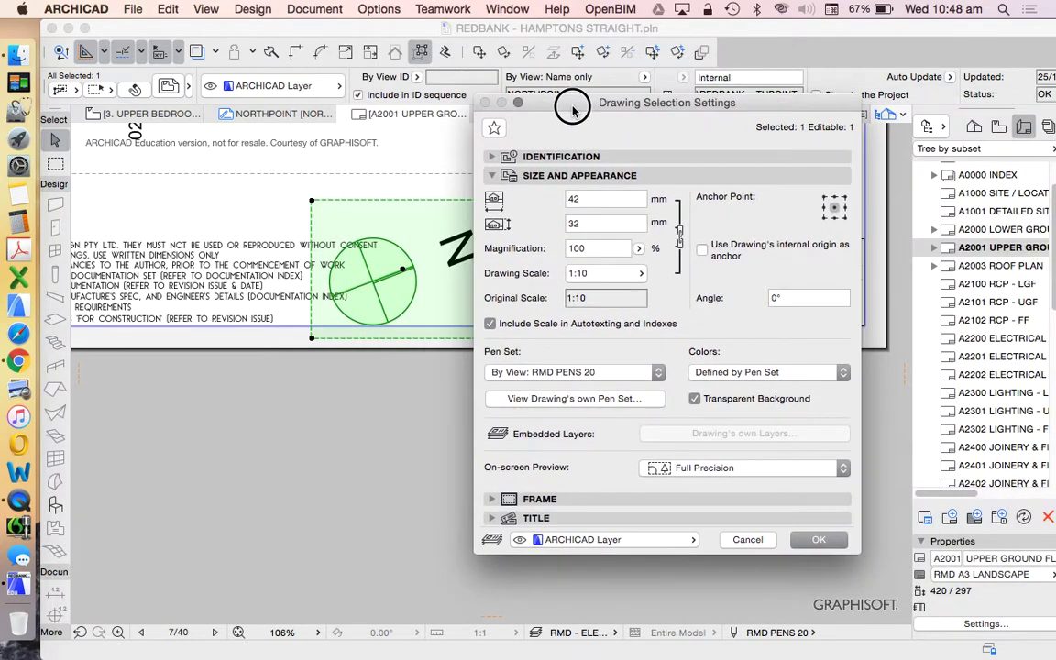
{"action": "left_click", "coordinate": [612, 250]}
{"action": "left_click_drag", "start_coordinate": [612, 250], "coordinate": [485, 264]}
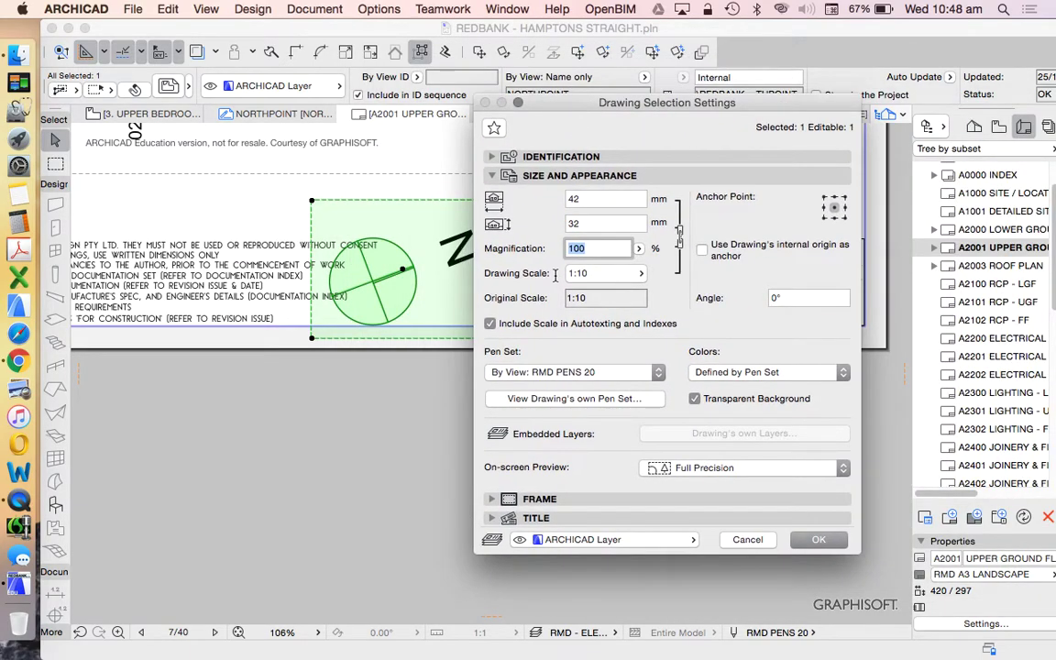
{"action": "type", "text": "50"}
{"action": "left_click", "coordinate": [815, 540]}
Move the NORTHPOINT drawing into the gap between the note text and the General Notes label
{"action": "left_click", "coordinate": [405, 274]}
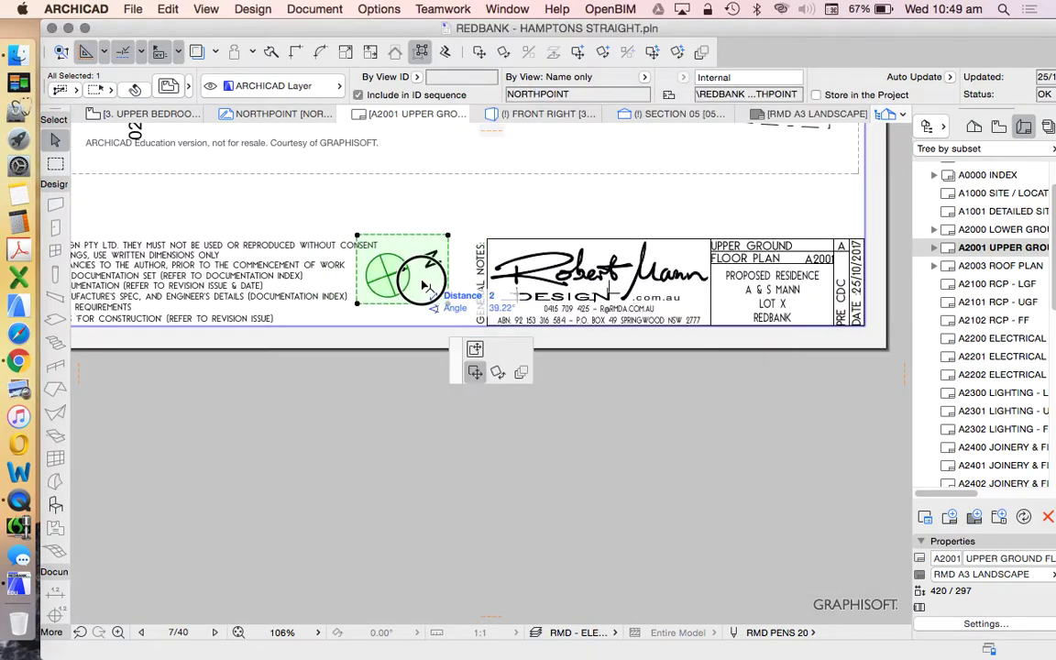
{"action": "left_click", "coordinate": [428, 287]}
{"action": "scroll", "coordinate": [424, 310], "scroll_direction": "up", "scroll_amount": 1}
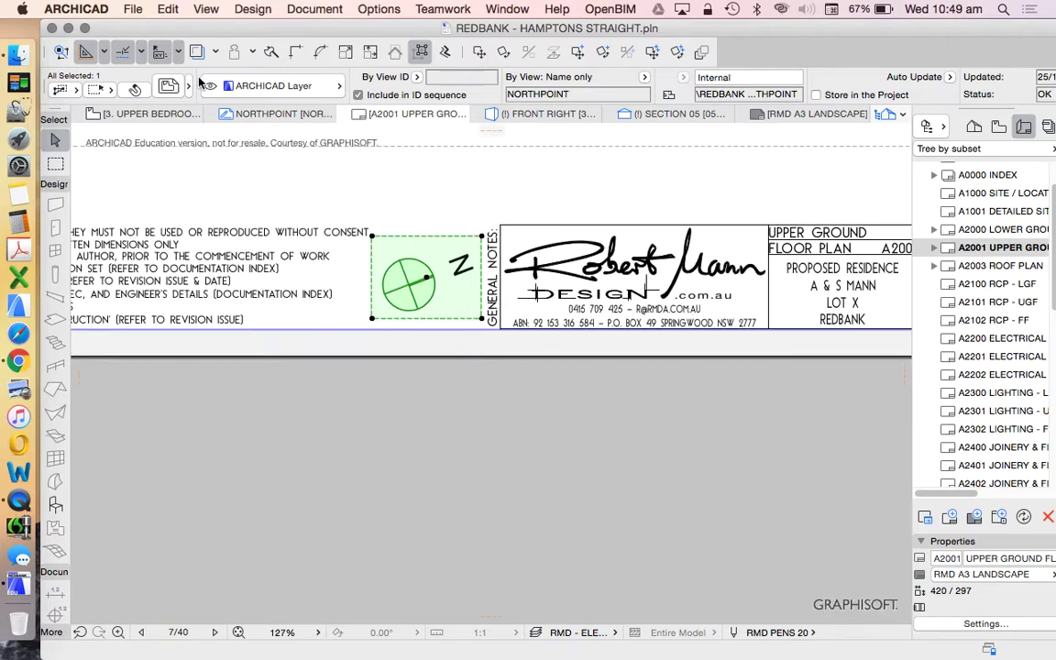
Restore the NORTHPOINT drawing to its original 1:10 drawing scale
{"action": "key", "text": "super+t"}
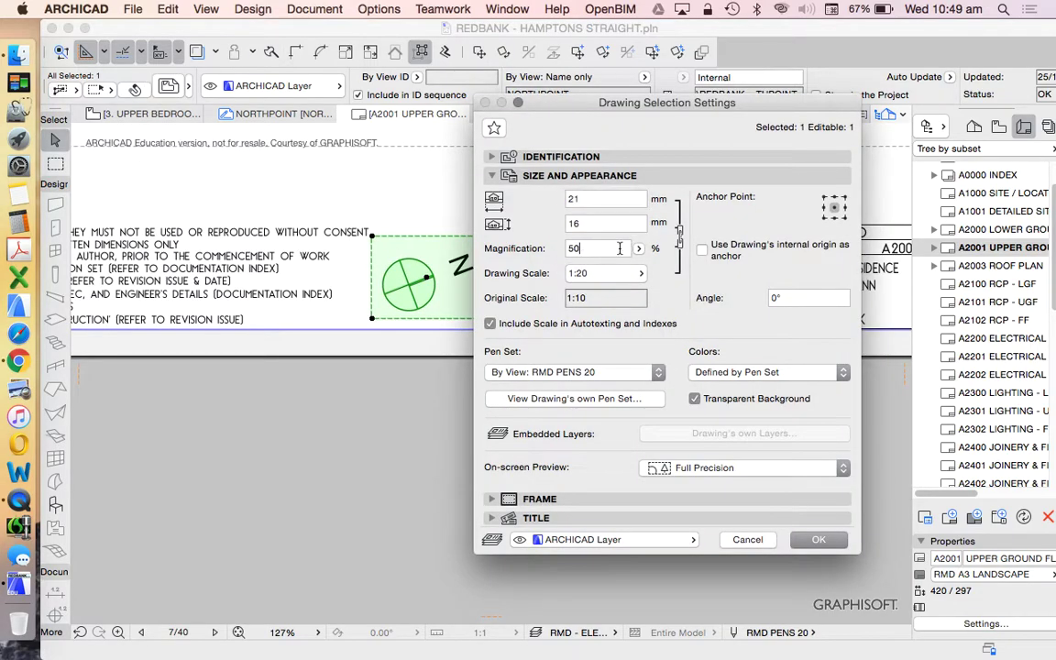
{"action": "key", "text": "Tab"}
{"action": "key", "text": "Tab"}
{"action": "type", "text": "1"}
{"action": "key", "text": "Return"}
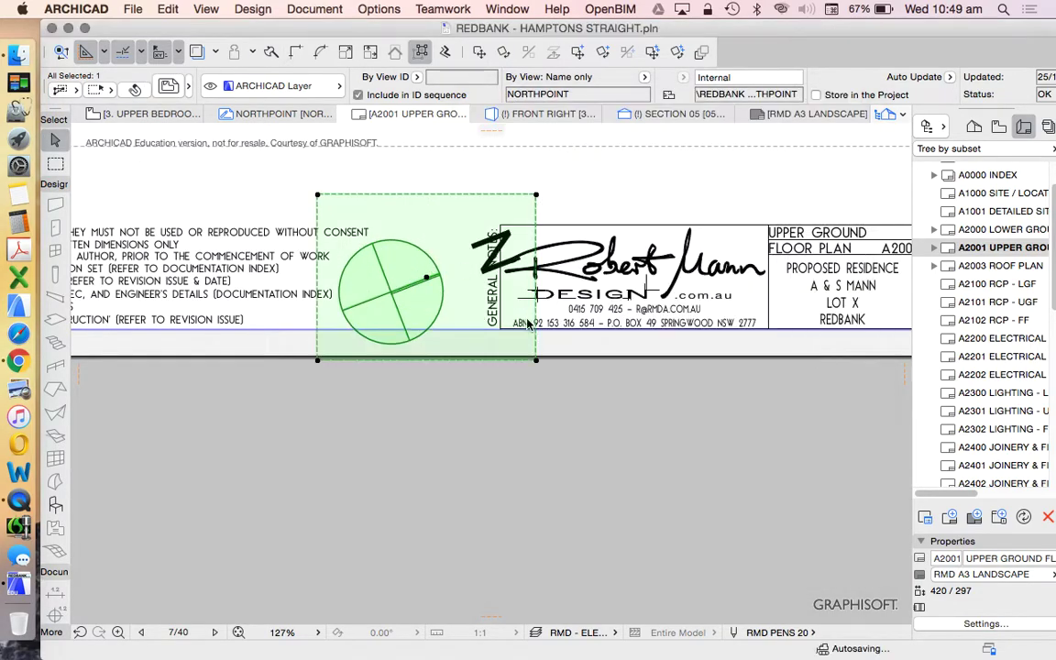
Open the NORTHPOINT drawing's source view and set the north symbol's circle size to 10 mm and letter height to 4 mm
{"action": "scroll", "coordinate": [486, 246], "scroll_direction": "down", "scroll_amount": 2}
{"action": "right_click", "coordinate": [486, 246]}
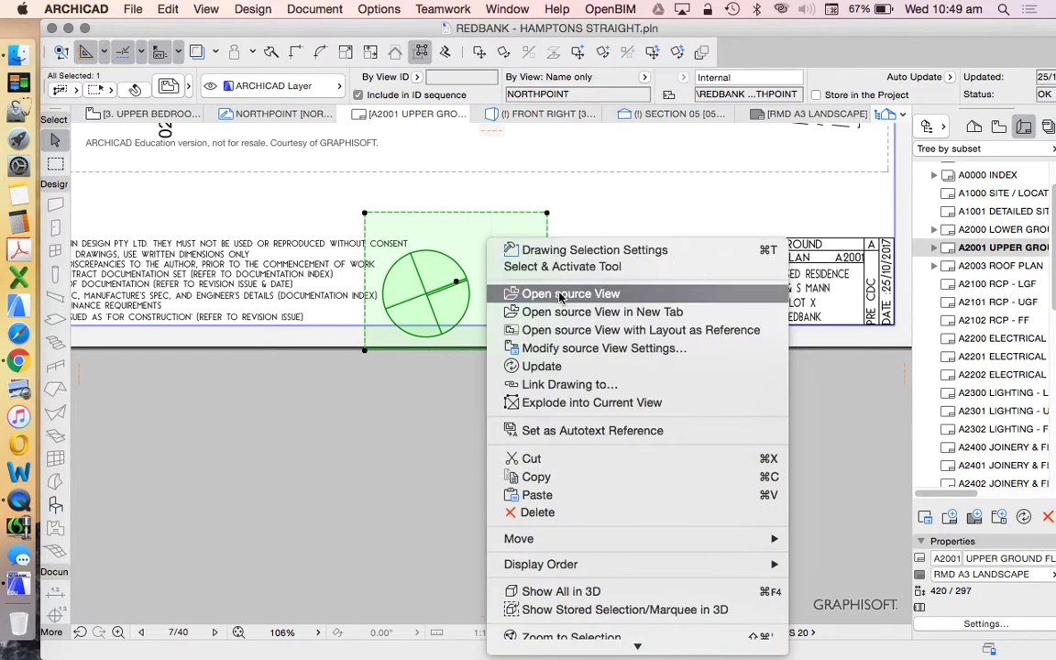
{"action": "left_click", "coordinate": [513, 293]}
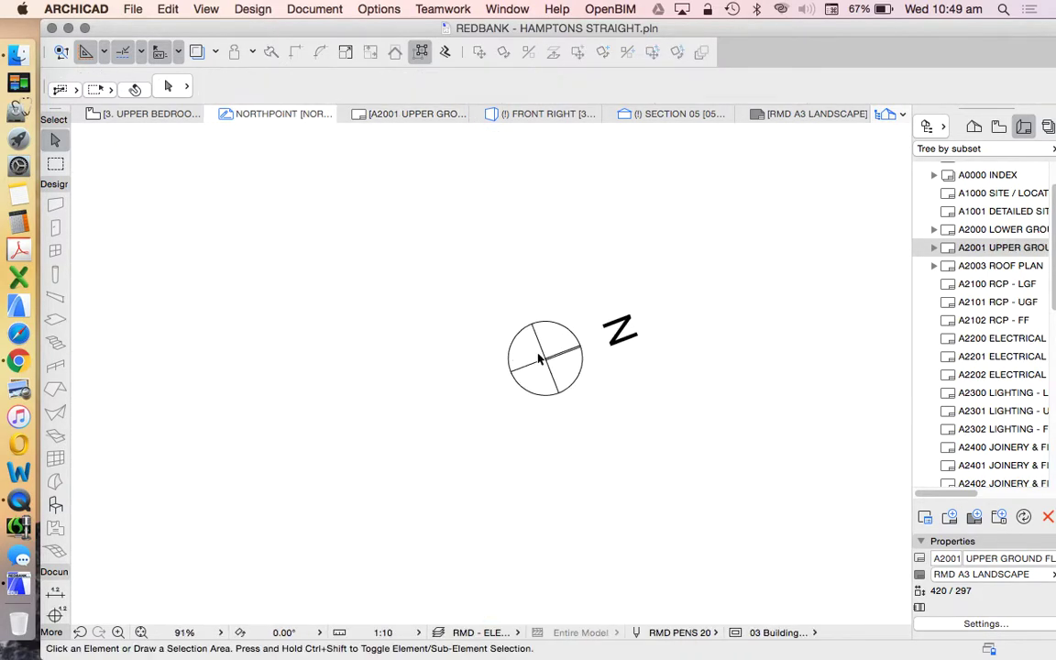
{"action": "left_click", "coordinate": [541, 358]}
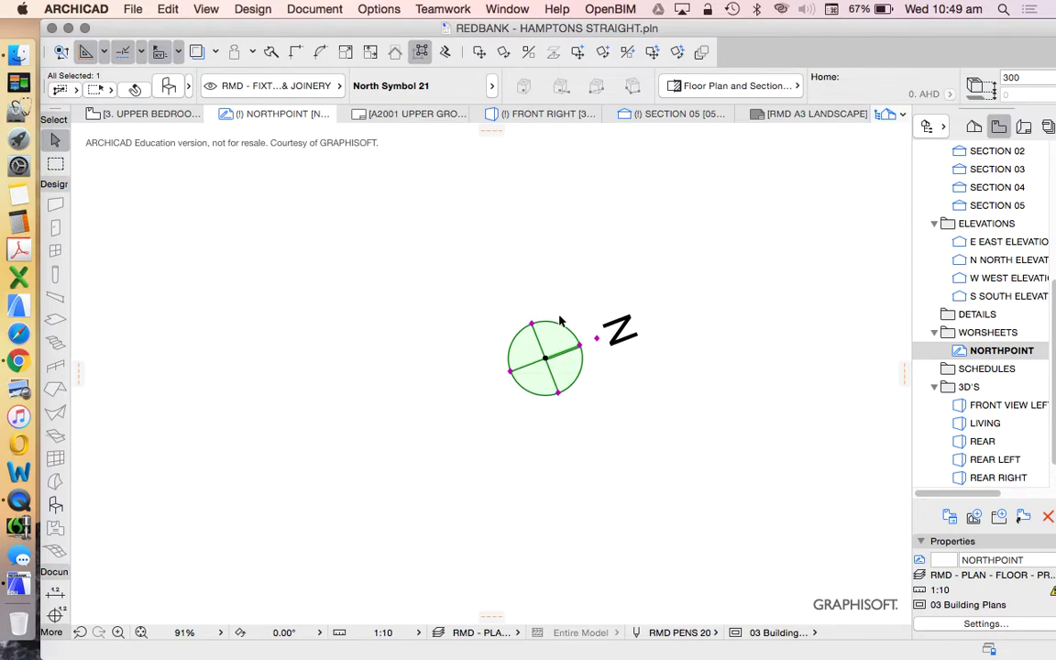
{"action": "left_click", "coordinate": [171, 87]}
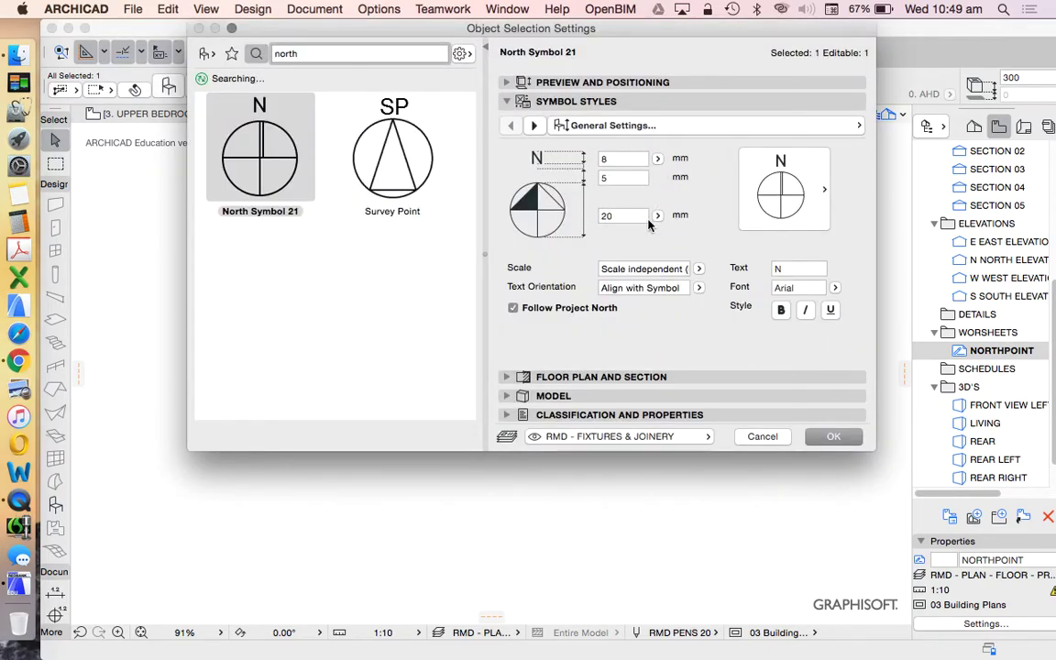
{"action": "left_click", "coordinate": [596, 214]}
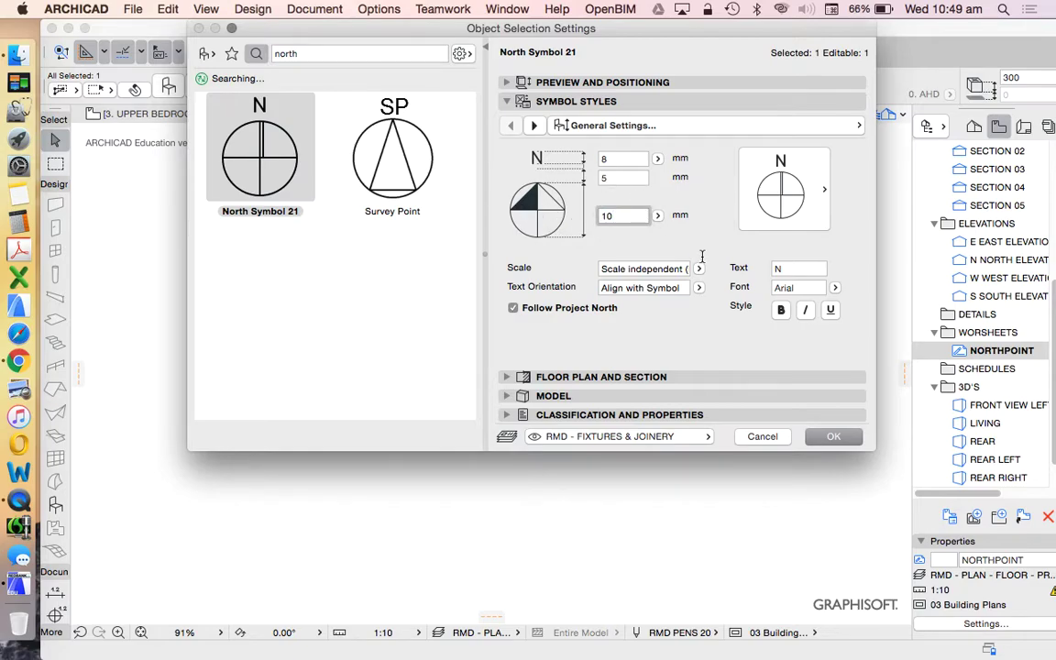
{"action": "left_click", "coordinate": [607, 160]}
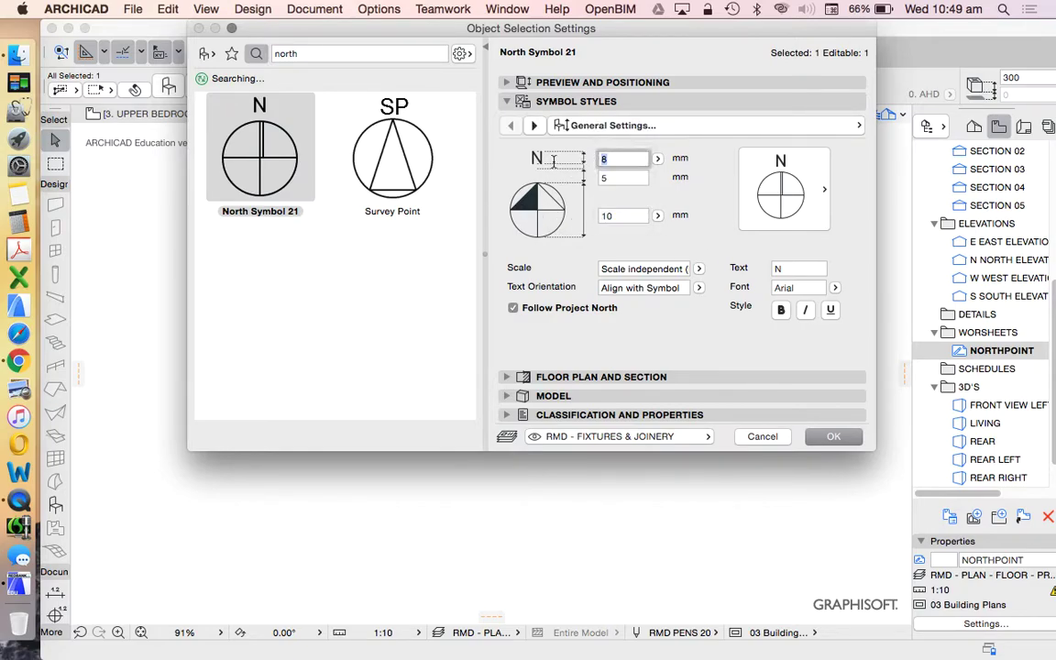
{"action": "type", "text": "4"}
{"action": "key", "text": "Return"}
Move the north symbol's N letter inward so it sits just outside the circle at the end of the north line
{"action": "scroll", "coordinate": [554, 385], "scroll_direction": "up", "scroll_amount": 5}
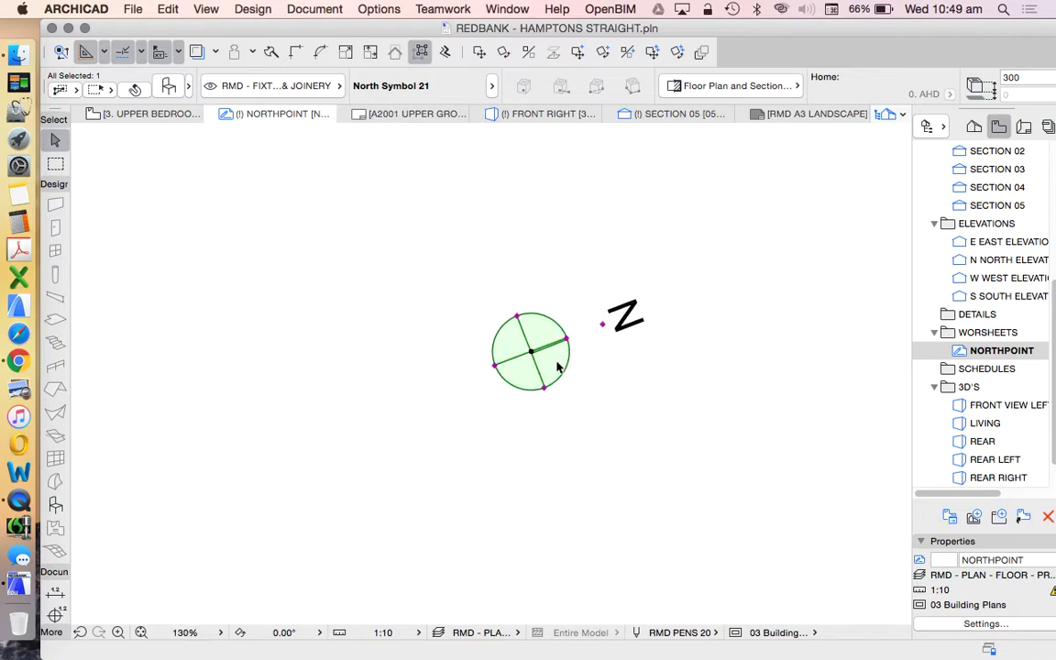
{"action": "left_click", "coordinate": [601, 323]}
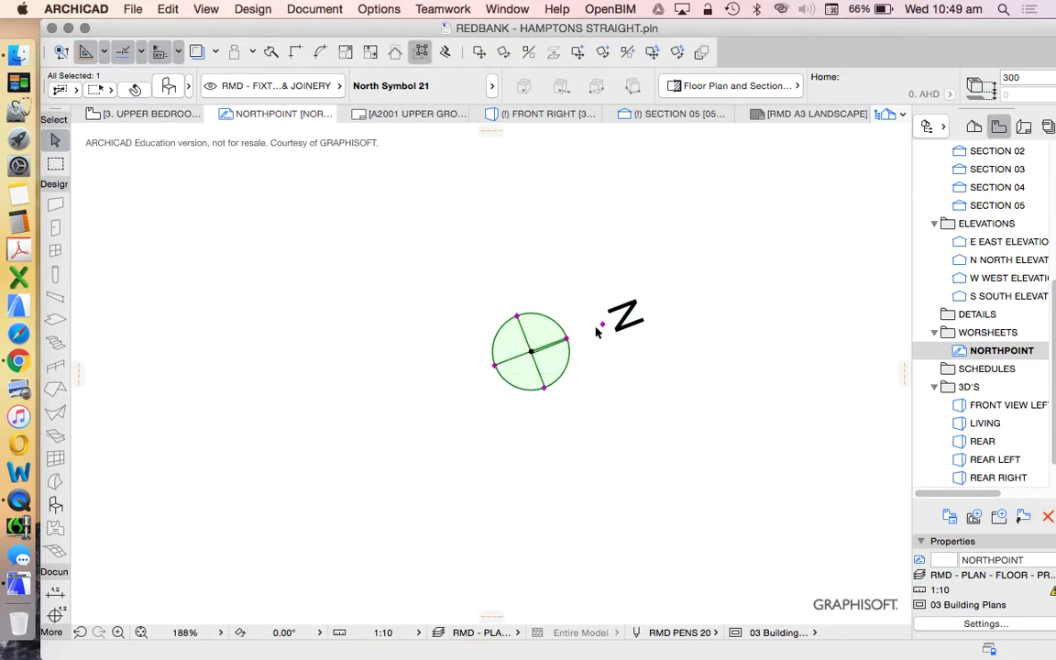
{"action": "left_click", "coordinate": [603, 323]}
{"action": "left_click", "coordinate": [576, 333]}
{"action": "left_click", "coordinate": [575, 333]}
{"action": "left_click", "coordinate": [575, 330]}
{"action": "scroll", "coordinate": [640, 365], "scroll_direction": "up", "scroll_amount": 6}
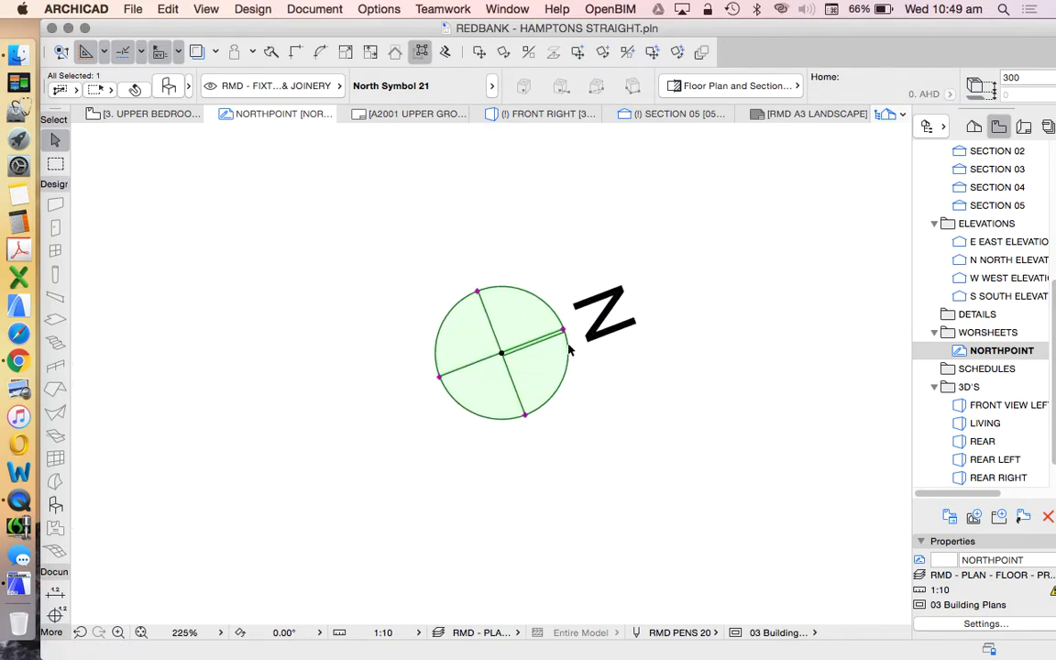
Deselect the north symbol and return to the A2001 upper ground floor layout to update the placed drawing
{"action": "left_click", "coordinate": [631, 370]}
{"action": "scroll", "coordinate": [532, 370], "scroll_direction": "down", "scroll_amount": 8}
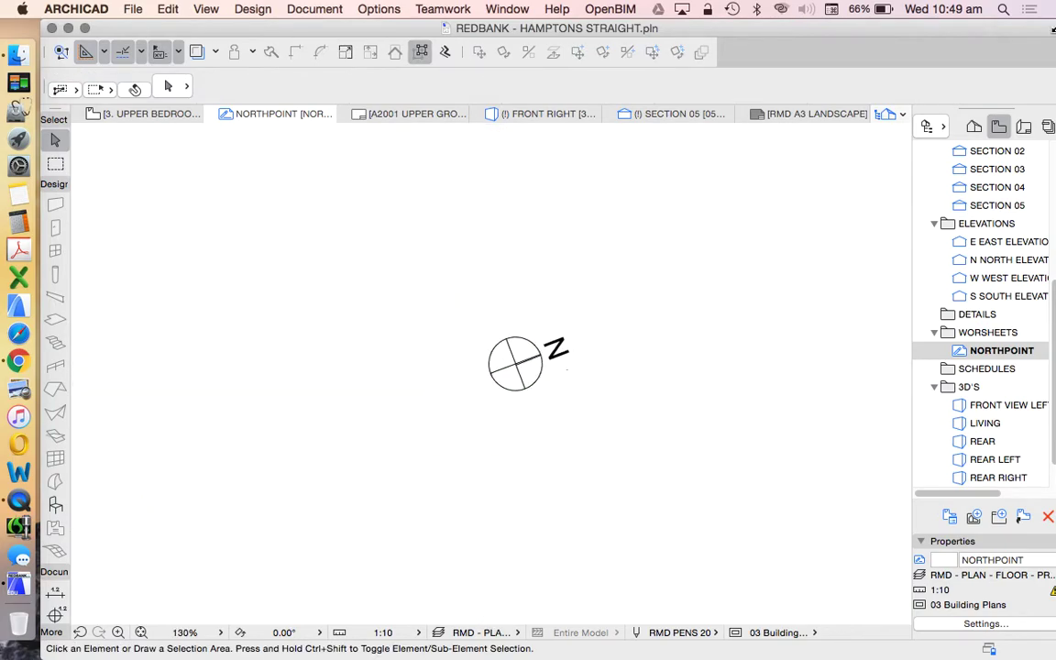
{"action": "left_click", "coordinate": [1025, 129]}
{"action": "double_click", "coordinate": [993, 248]}
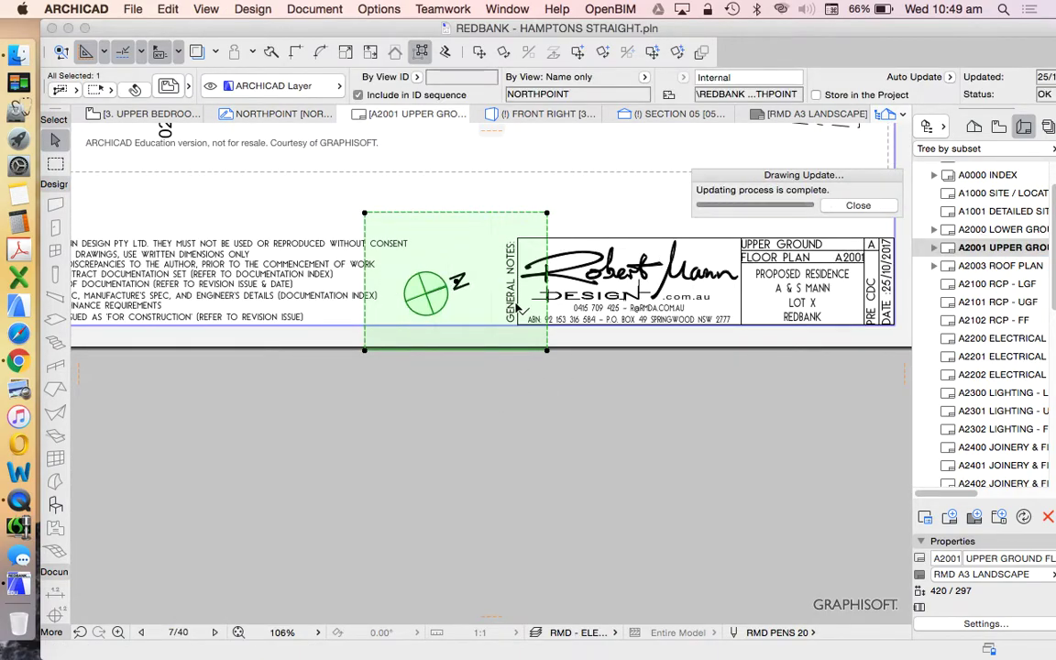
Crop the NORTHPOINT drawing frame's right edge inward, closer to the N letter, on layout A2001
{"action": "left_click", "coordinate": [547, 223]}
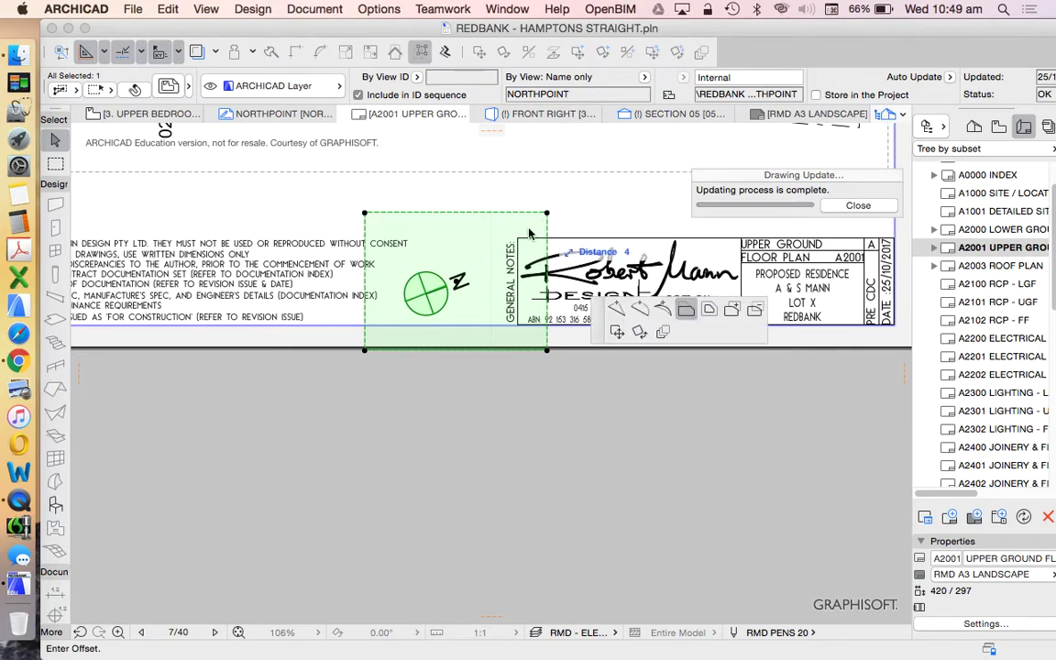
{"action": "left_click", "coordinate": [477, 224]}
{"action": "left_click", "coordinate": [431, 210]}
{"action": "left_click", "coordinate": [437, 208]}
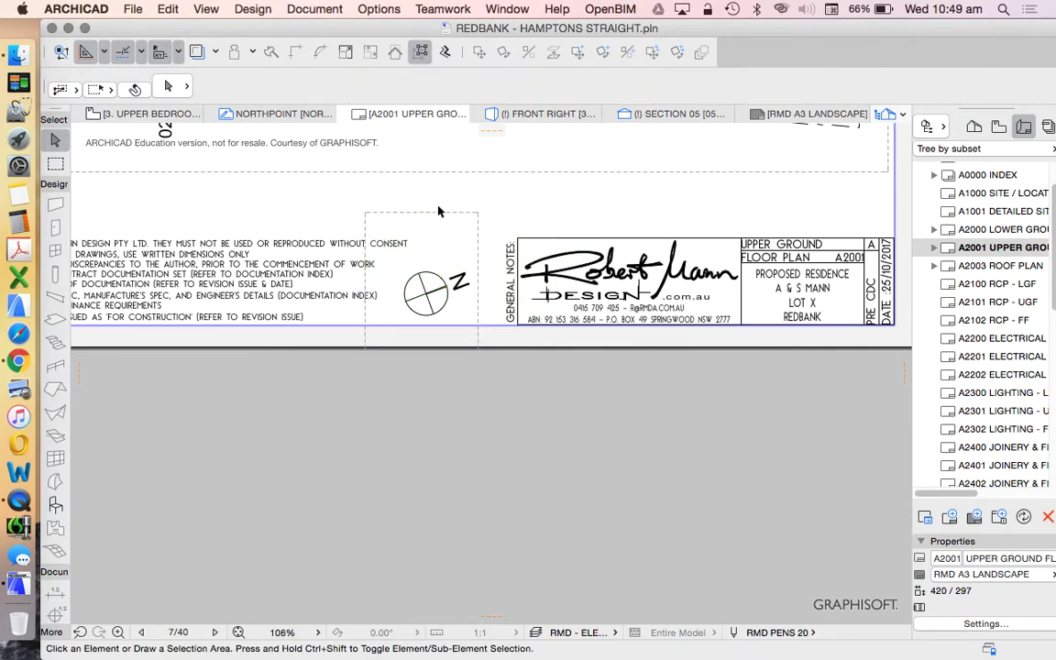
Crop the left and bottom edges of the NORTHPOINT drawing frame in close around the north symbol
{"action": "left_click", "coordinate": [446, 213]}
{"action": "left_click", "coordinate": [458, 263]}
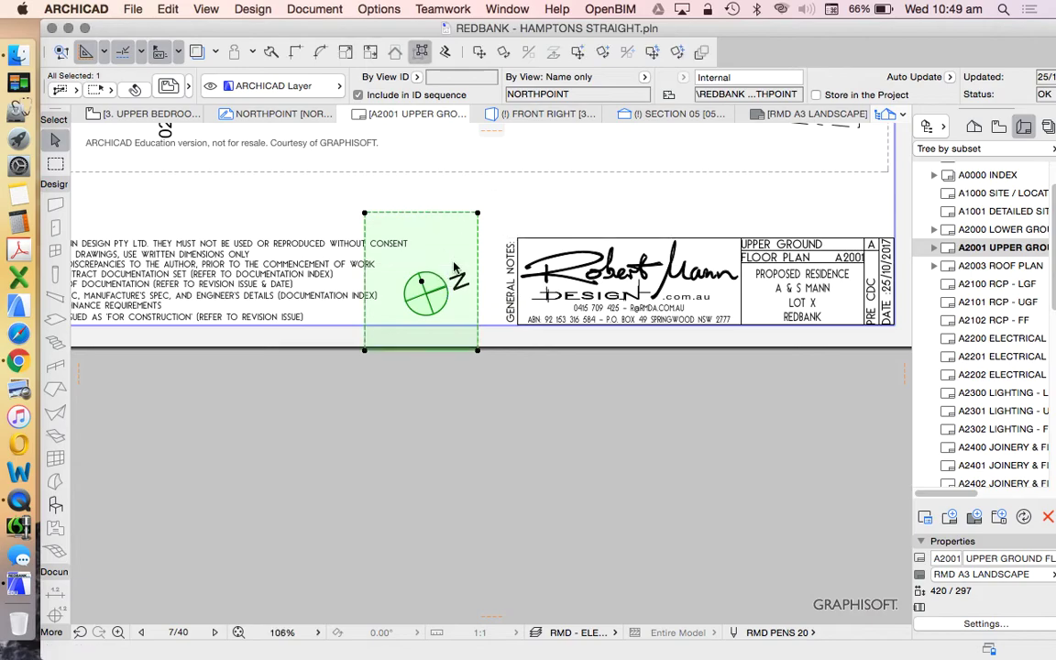
{"action": "scroll", "coordinate": [362, 302], "scroll_direction": "up", "scroll_amount": 5}
{"action": "left_click", "coordinate": [369, 318]}
{"action": "left_click", "coordinate": [431, 282]}
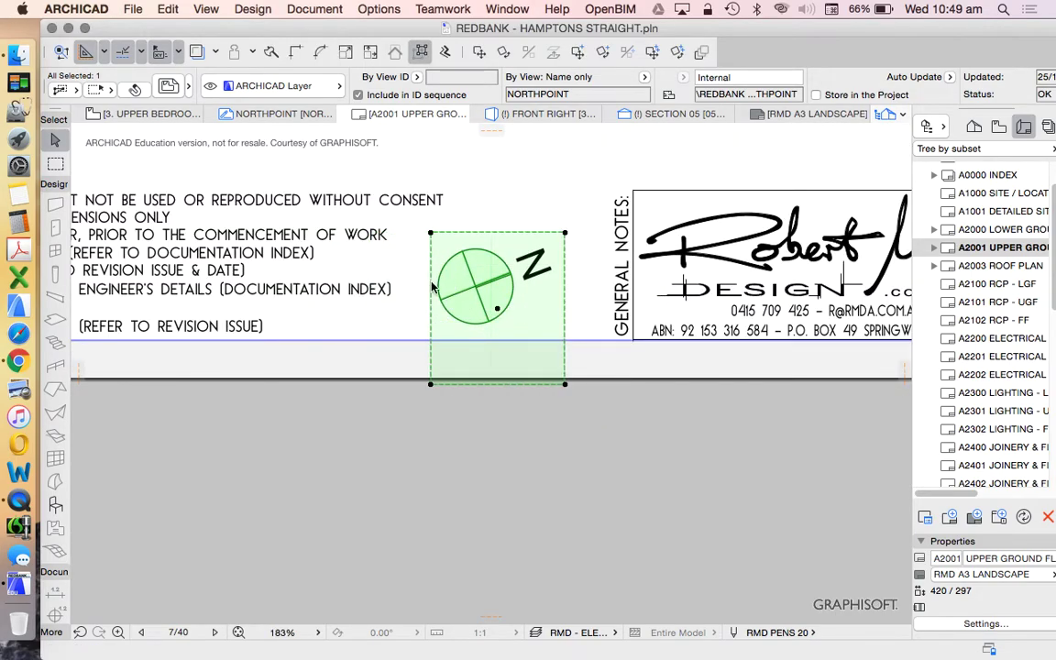
{"action": "left_click", "coordinate": [511, 383]}
{"action": "left_click", "coordinate": [503, 332]}
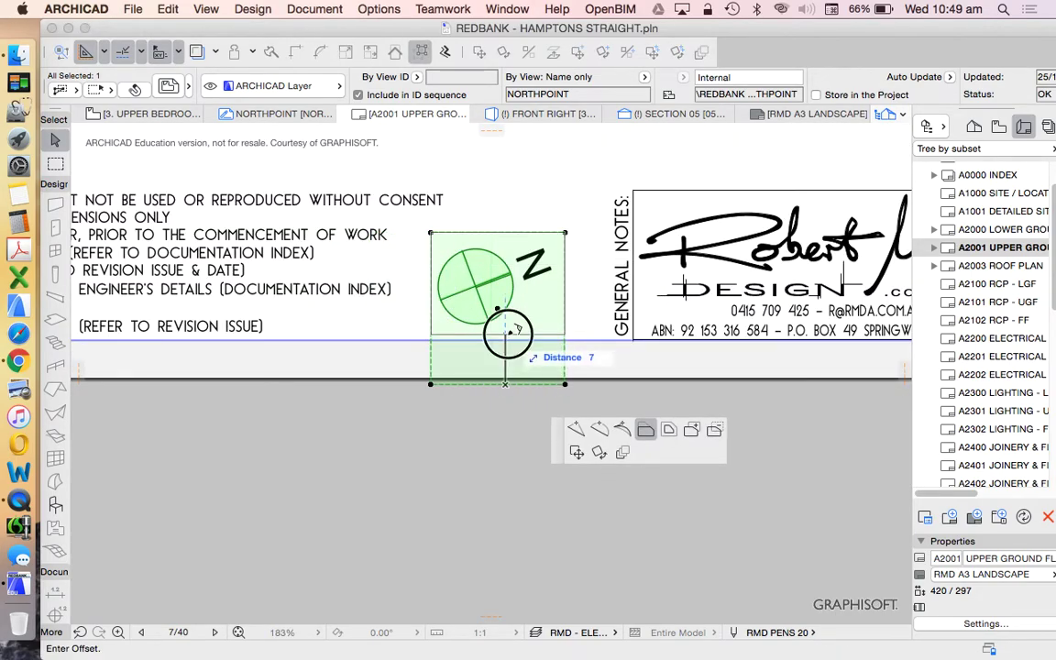
Move the cropped NORTHPOINT drawing up and right into the title block gap beside the General Notes label
{"action": "left_click", "coordinate": [502, 287]}
{"action": "left_click_drag", "start_coordinate": [500, 282], "coordinate": [520, 271]}
{"action": "left_click", "coordinate": [527, 266]}
{"action": "left_click", "coordinate": [531, 409]}
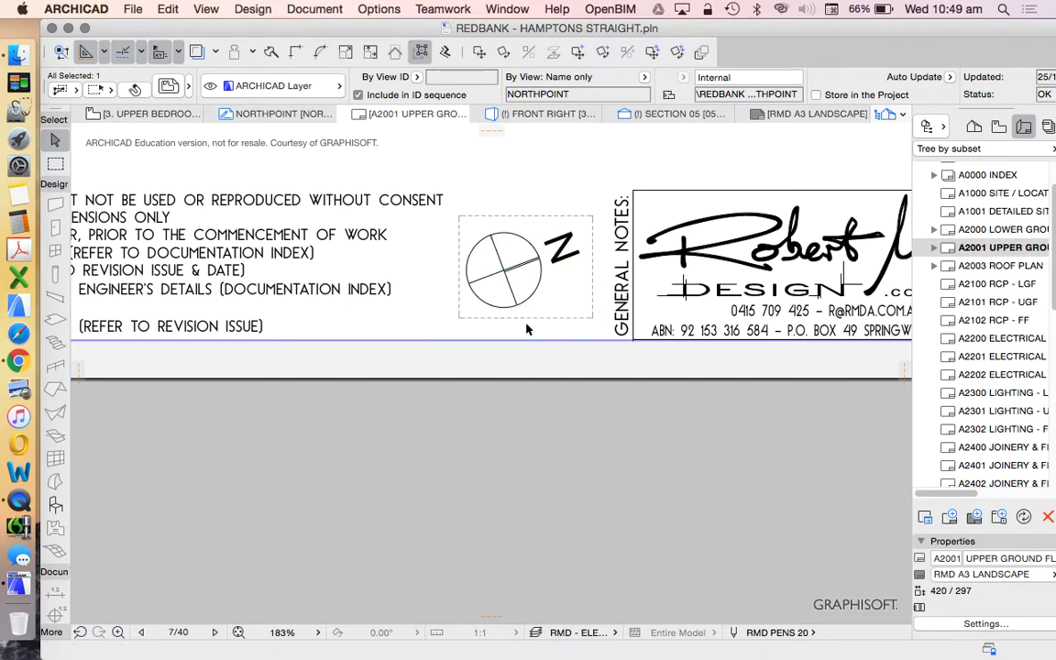
Turn on True Line Weight display for the layout
{"action": "scroll", "coordinate": [552, 332], "scroll_direction": "down", "scroll_amount": 2}
{"action": "scroll", "coordinate": [562, 339], "scroll_direction": "up", "scroll_amount": 5}
{"action": "right_click", "coordinate": [553, 376]}
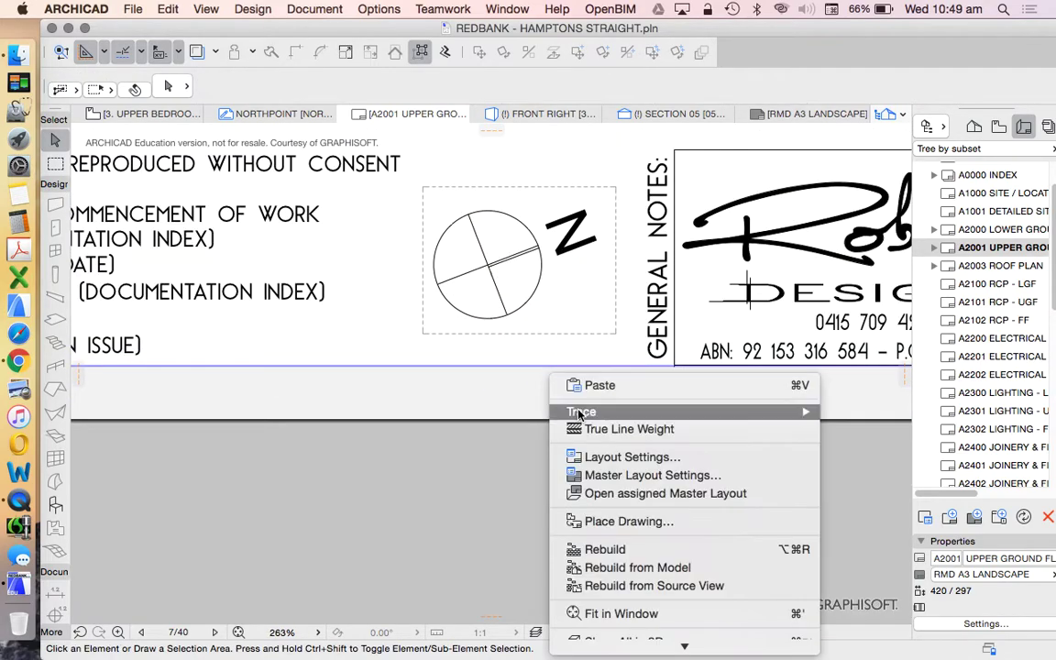
{"action": "key", "text": "Escape"}
Examine the north symbol's line weights and its fit within the title block strip on layout A2001
{"action": "scroll", "coordinate": [519, 232], "scroll_direction": "up", "scroll_amount": 6}
{"action": "scroll", "coordinate": [483, 289], "scroll_direction": "down", "scroll_amount": 12}
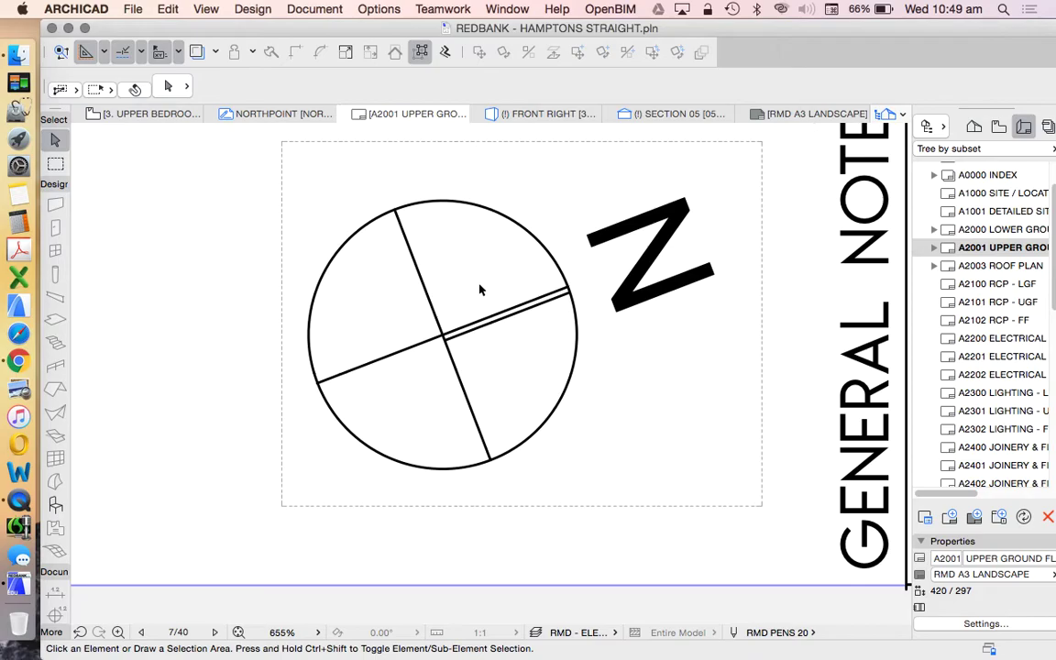
{"action": "scroll", "coordinate": [486, 328], "scroll_direction": "up", "scroll_amount": 4}
{"action": "left_click", "coordinate": [426, 288]}
{"action": "scroll", "coordinate": [440, 233], "scroll_direction": "up", "scroll_amount": 3}
{"action": "left_click", "coordinate": [481, 239]}
{"action": "scroll", "coordinate": [477, 275], "scroll_direction": "down", "scroll_amount": 4}
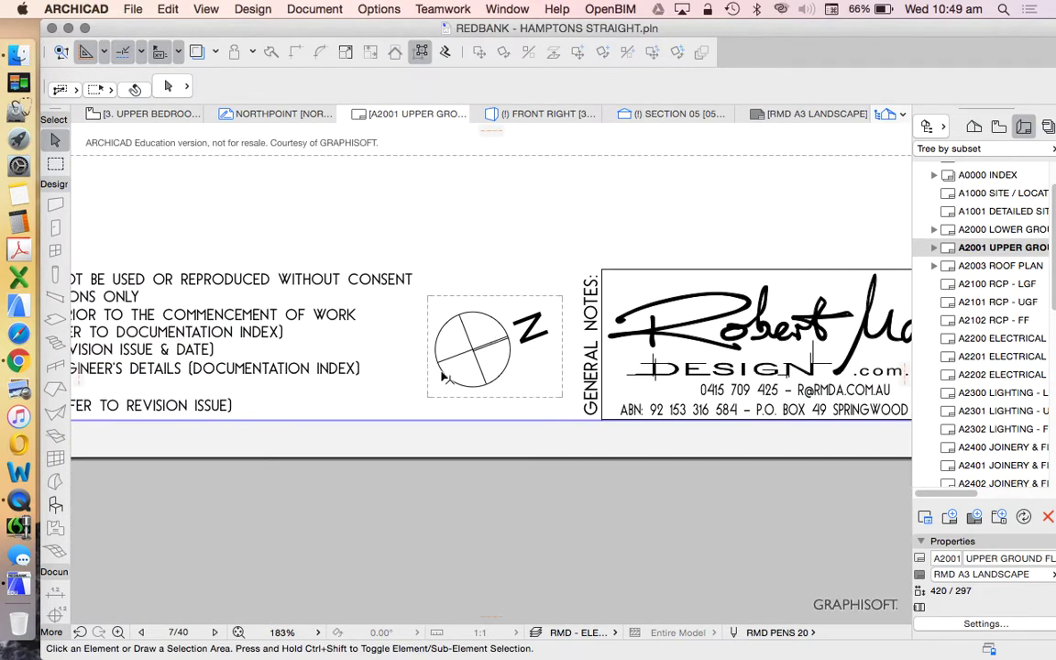
{"action": "scroll", "coordinate": [495, 363], "scroll_direction": "down", "scroll_amount": 3}
{"action": "scroll", "coordinate": [496, 363], "scroll_direction": "up", "scroll_amount": 4}
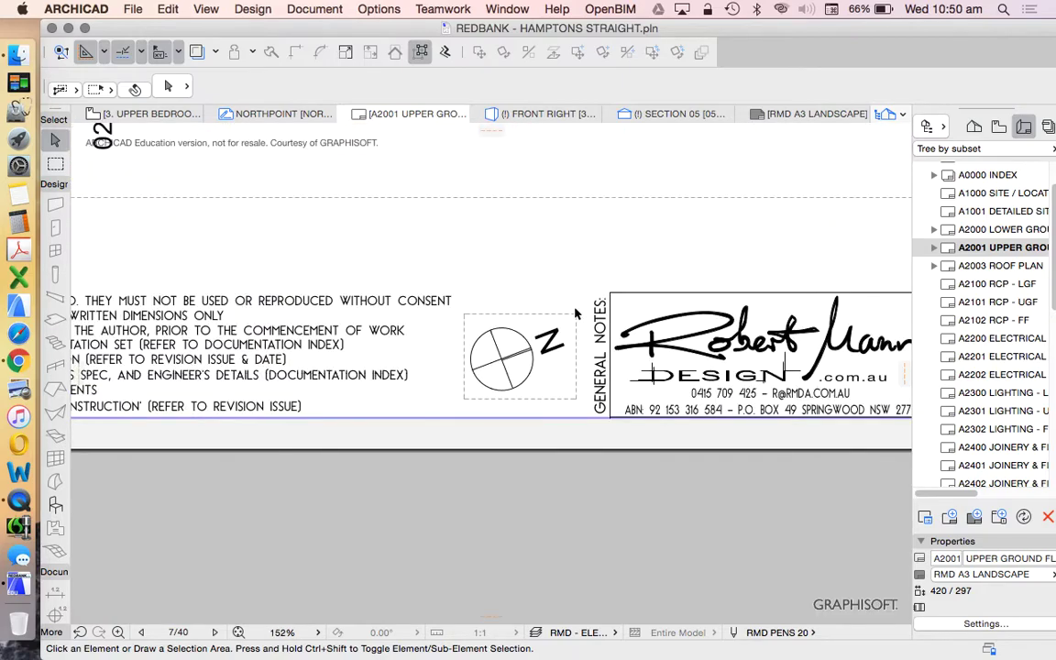
Copy the NORTHPOINT drawing from A2001 and paste it onto the A2000 lower ground layout in place of the old north symbol
{"action": "left_click", "coordinate": [561, 323]}
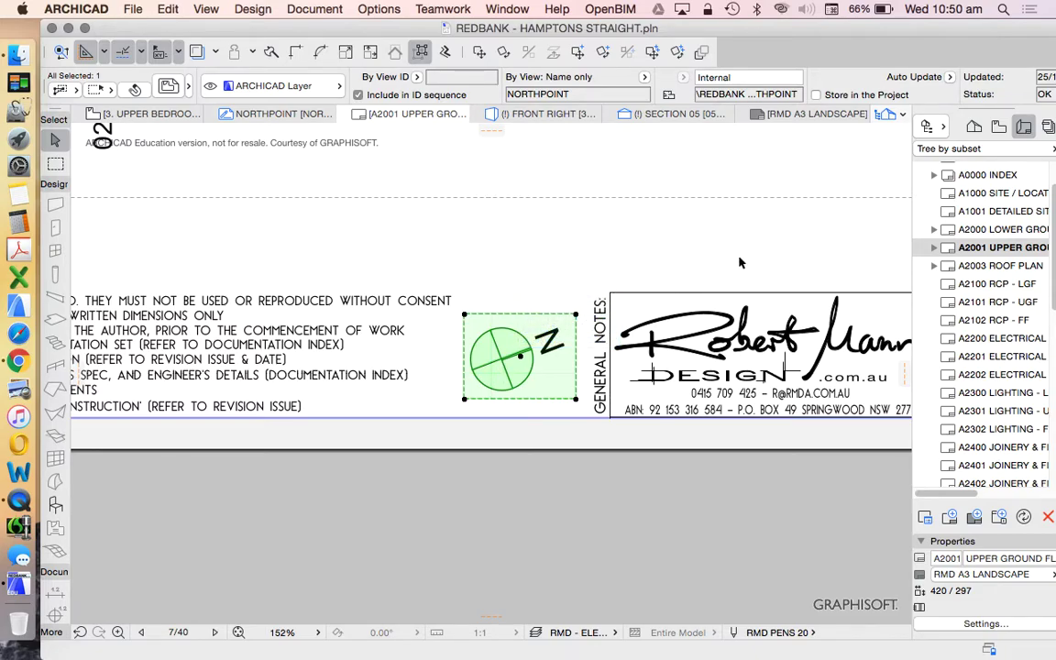
{"action": "double_click", "coordinate": [996, 232]}
{"action": "left_click_drag", "start_coordinate": [556, 435], "coordinate": [466, 266]}
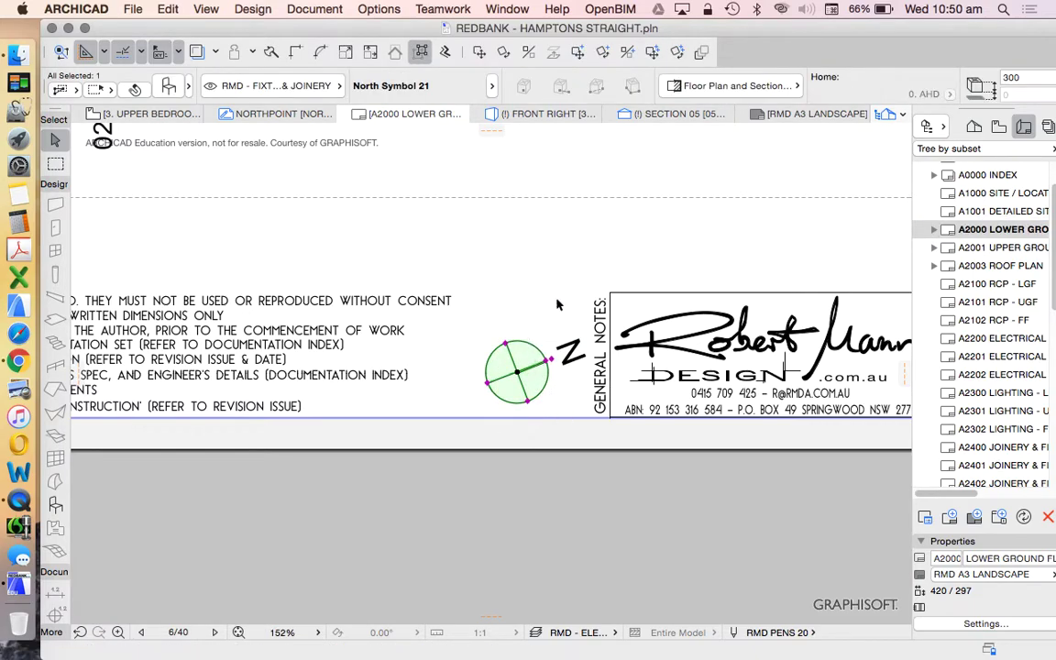
{"action": "key", "text": "Delete"}
{"action": "right_click", "coordinate": [699, 242]}
{"action": "left_click", "coordinate": [733, 255]}
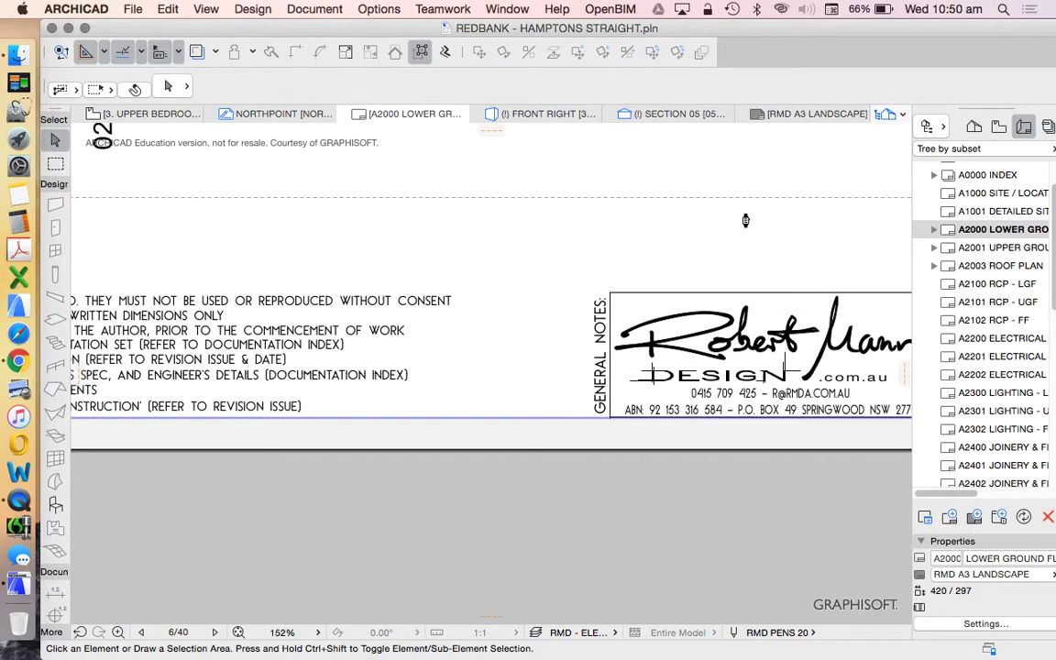
Delete the old north symbol on the A1000 site / location plan layout and paste the NORTHPOINT drawing there
{"action": "left_click", "coordinate": [1002, 193]}
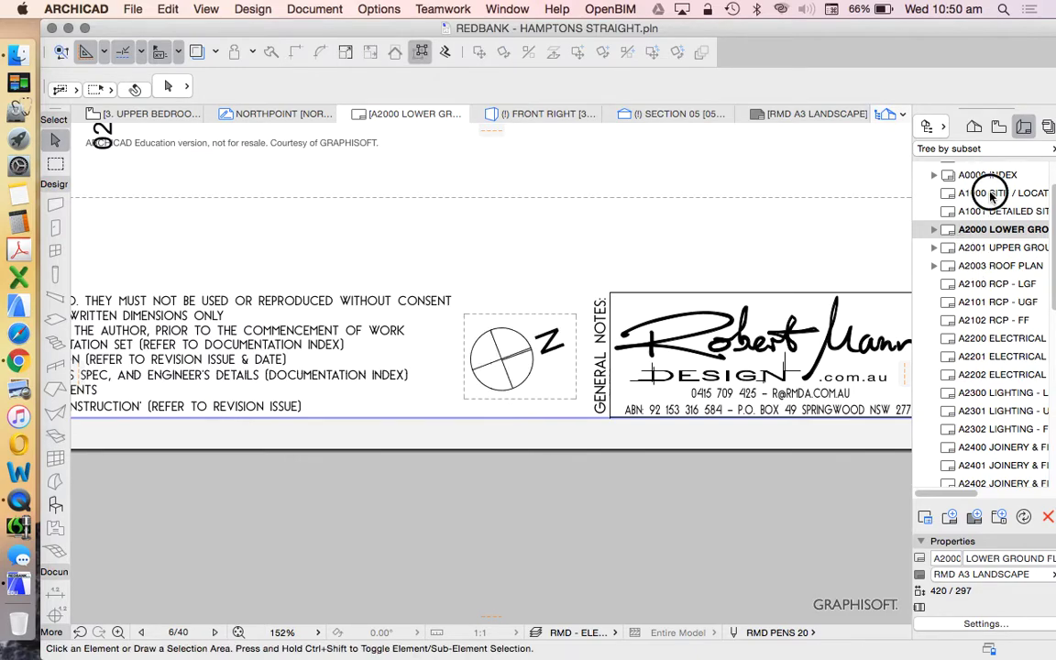
{"action": "left_click", "coordinate": [561, 428]}
{"action": "left_click_drag", "start_coordinate": [561, 428], "coordinate": [480, 286]}
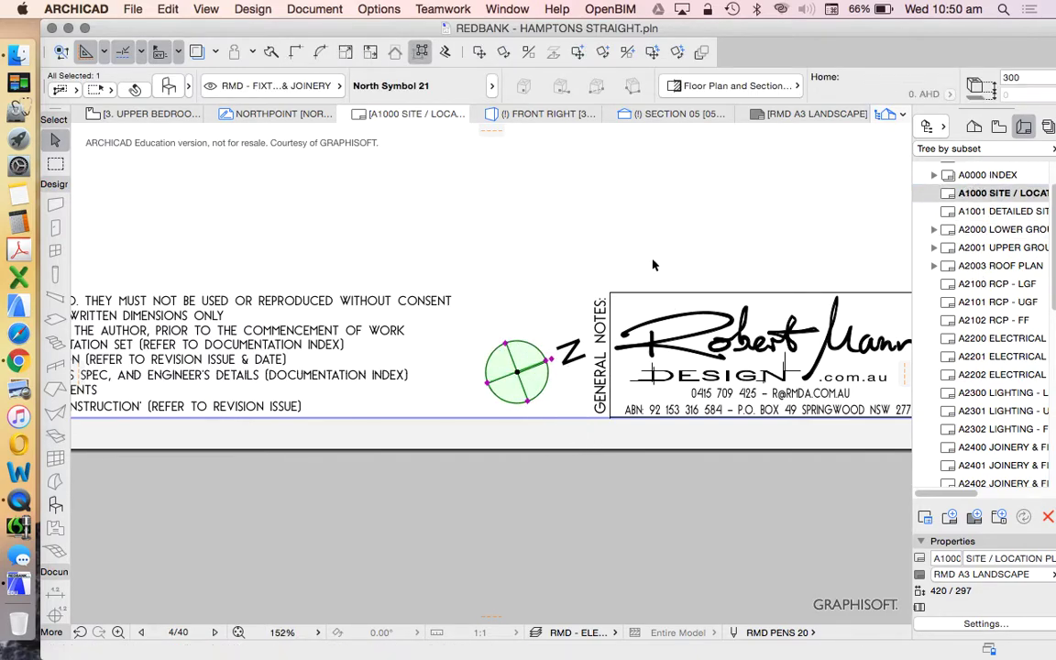
{"action": "key", "text": "Delete"}
{"action": "right_click", "coordinate": [680, 208]}
{"action": "left_click", "coordinate": [698, 218]}
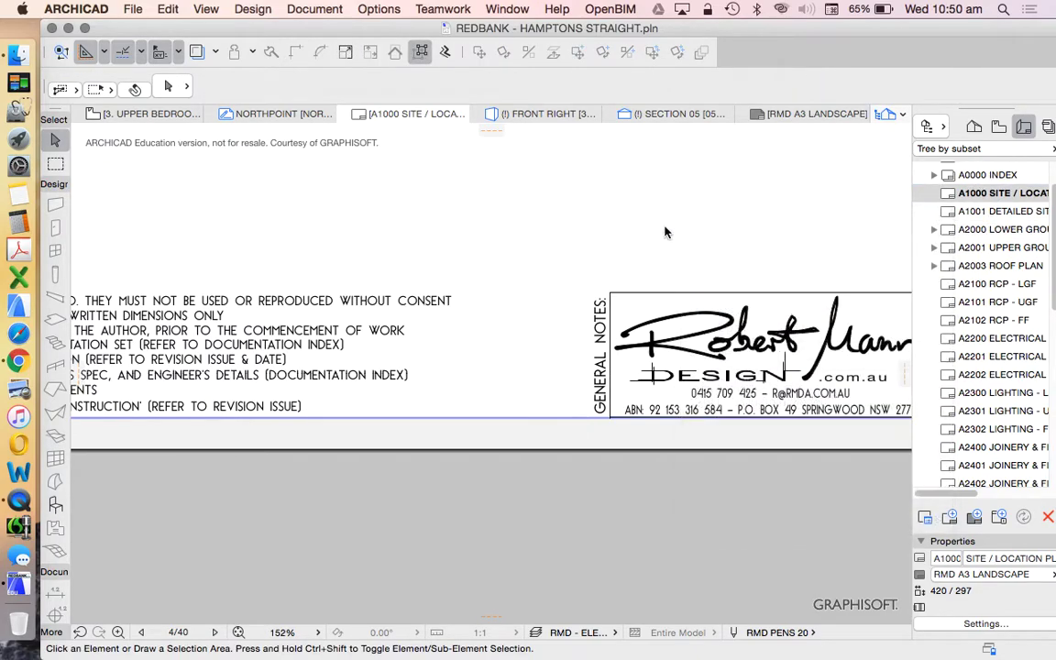
{"action": "left_click", "coordinate": [741, 210]}
{"action": "left_click_drag", "start_coordinate": [911, 261], "coordinate": [352, 460]}
{"action": "left_click", "coordinate": [352, 465]}
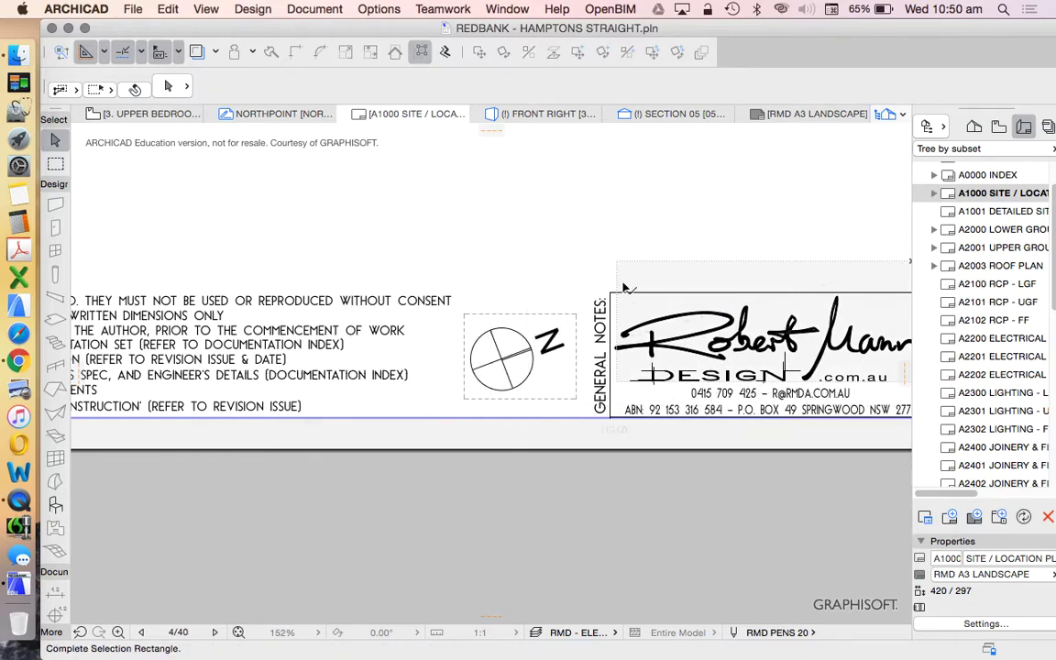
Replace the old north symbol on the A2003 Roof Plan layout with the copied NORTHPOINT drawing
{"action": "left_click", "coordinate": [987, 267]}
{"action": "double_click", "coordinate": [987, 269]}
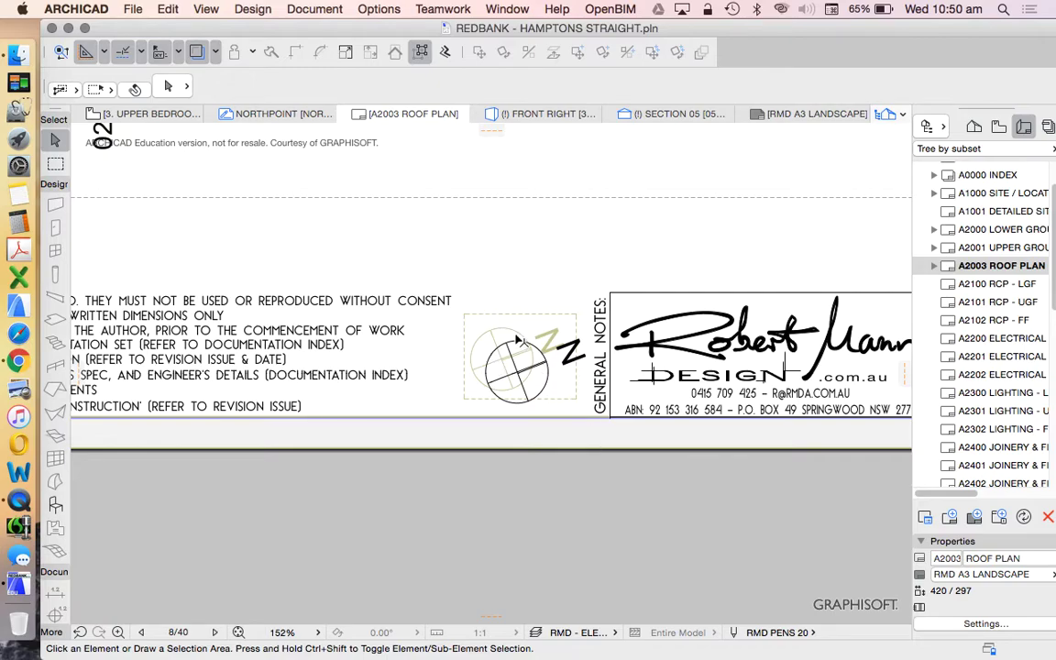
{"action": "right_click", "coordinate": [665, 236]}
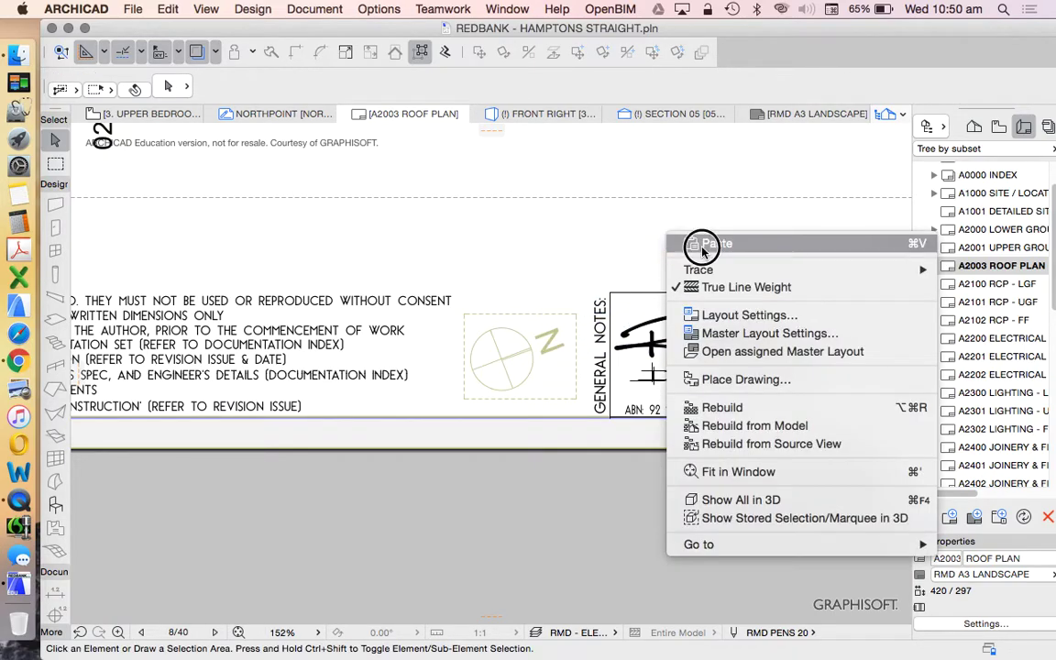
{"action": "left_click", "coordinate": [702, 245]}
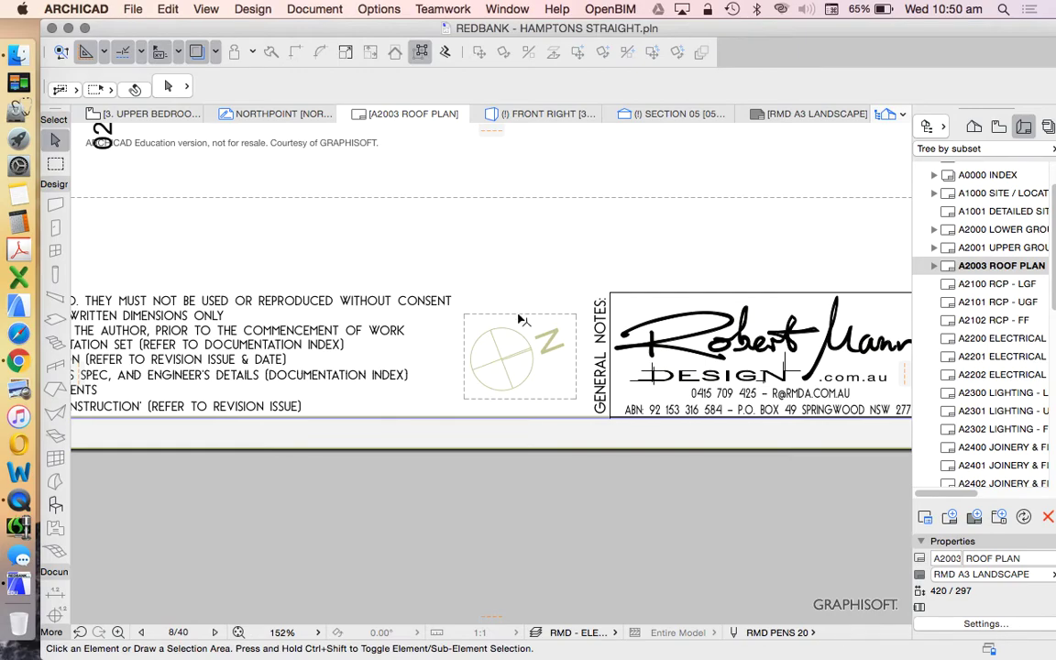
{"action": "scroll", "coordinate": [994, 295], "scroll_direction": "down", "scroll_amount": 4}
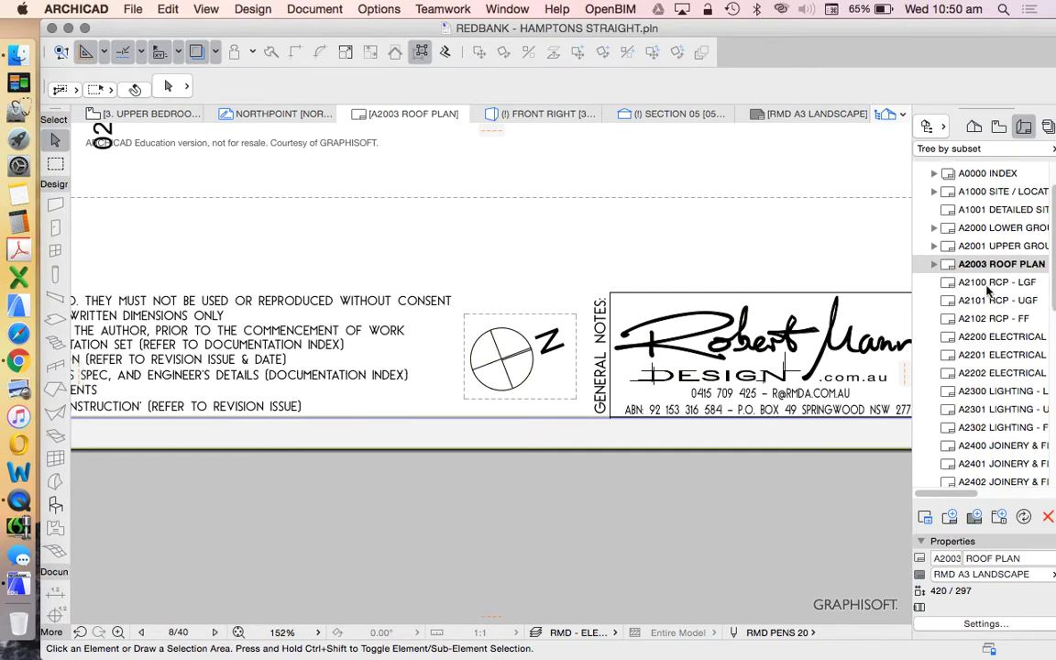
{"action": "scroll", "coordinate": [687, 325], "scroll_direction": "up", "scroll_amount": 1}
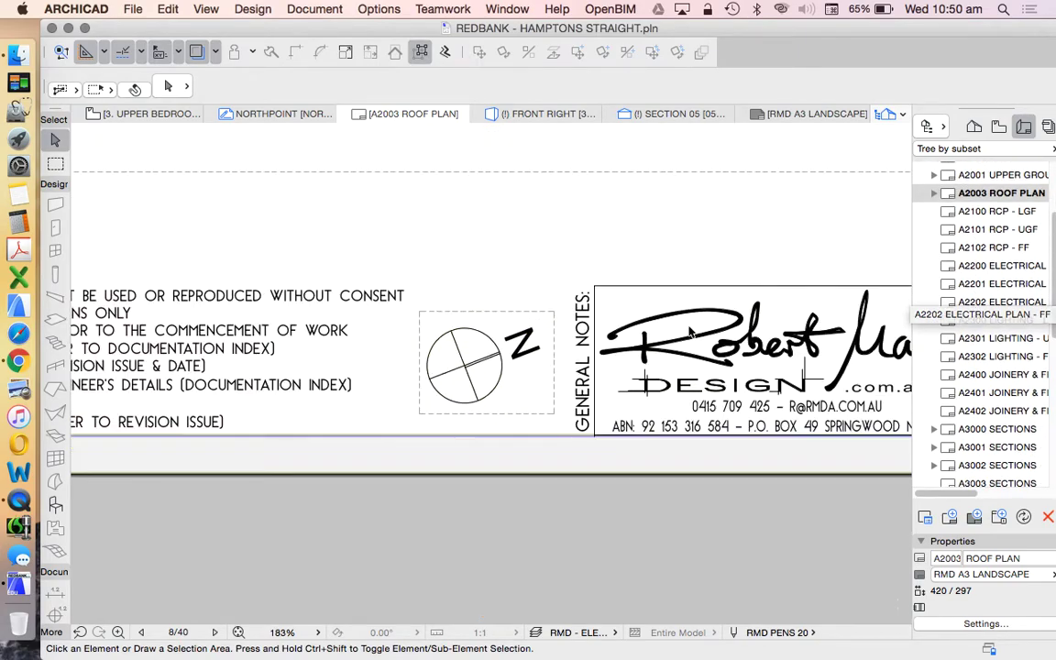
Open the NORTHPOINT worksheet view and set the north symbol's letter height to 3 mm
{"action": "left_click", "coordinate": [1002, 127]}
{"action": "double_click", "coordinate": [1009, 353]}
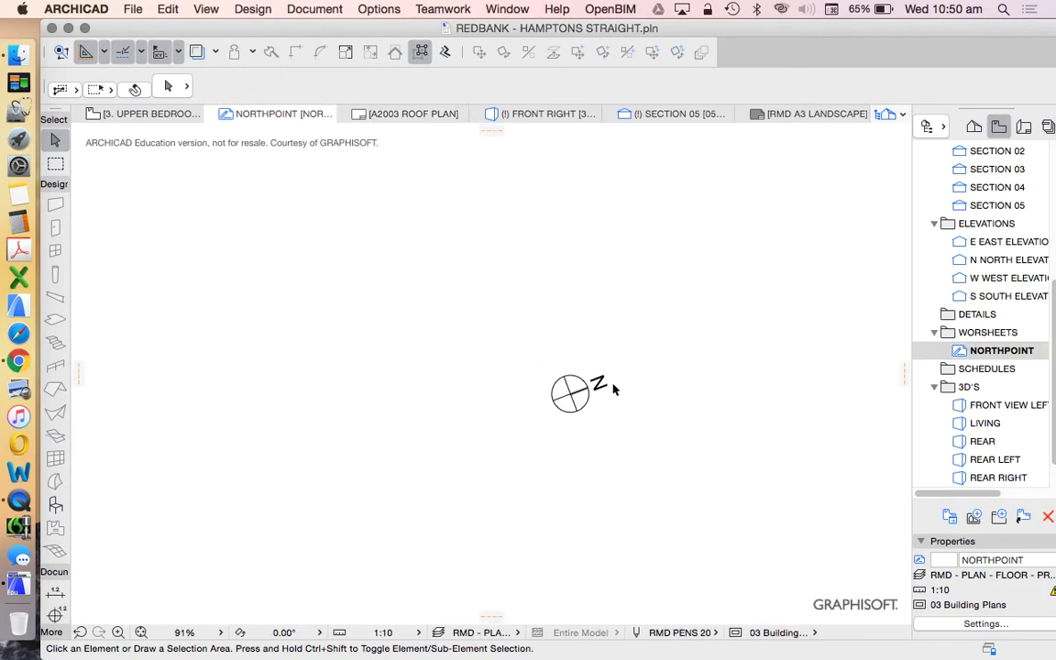
{"action": "left_click", "coordinate": [572, 394]}
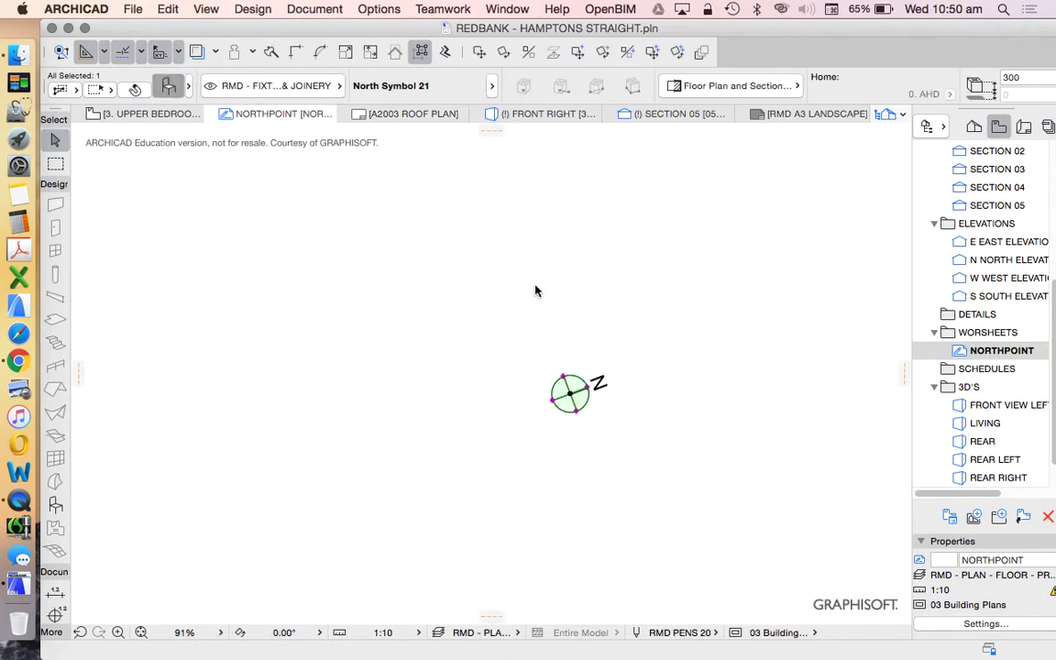
{"action": "key", "text": "super+t"}
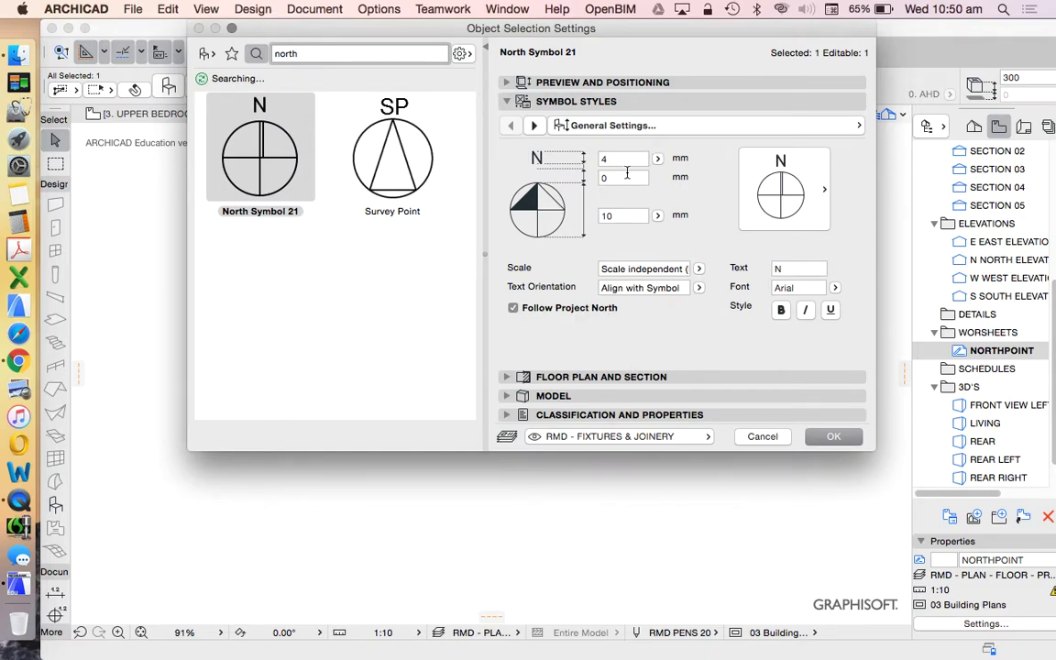
{"action": "left_click", "coordinate": [615, 159]}
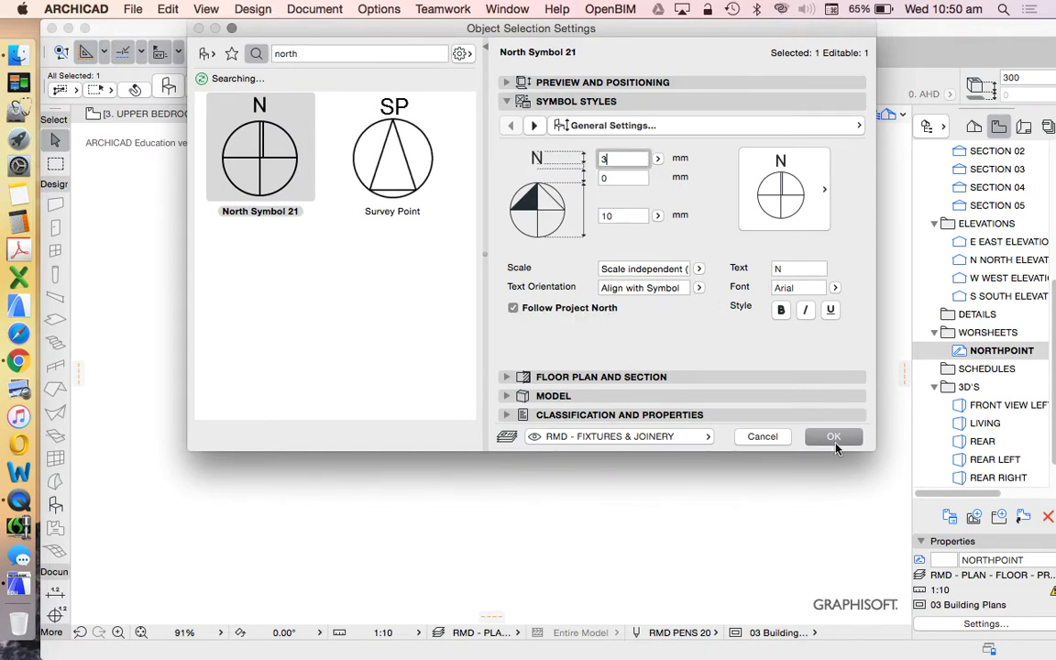
{"action": "left_click", "coordinate": [832, 436]}
{"action": "left_click", "coordinate": [762, 424]}
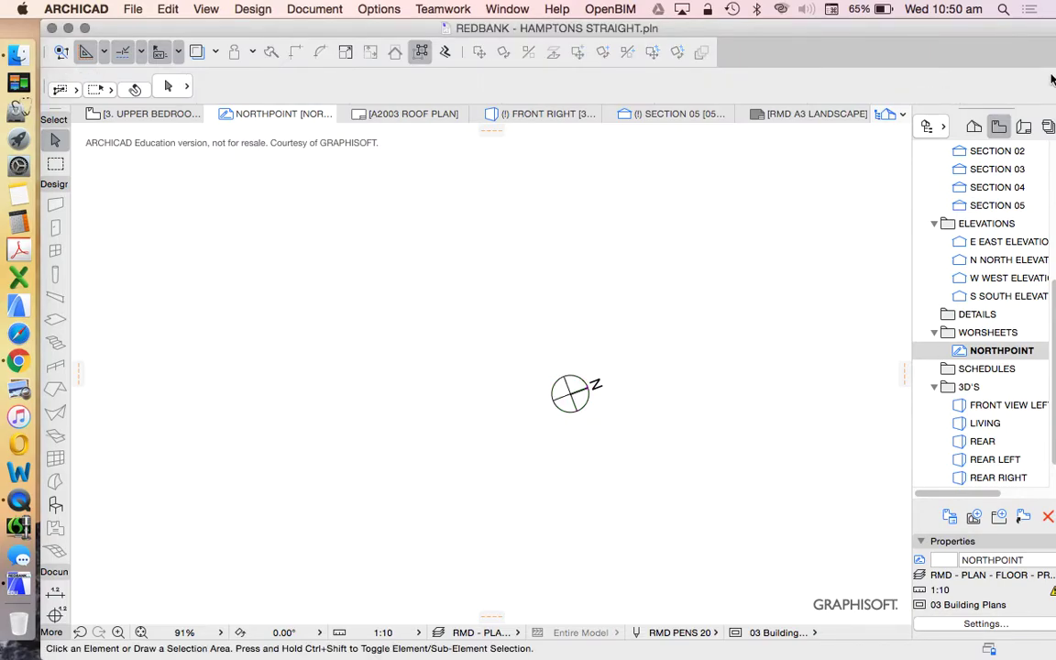
Open layouts A2000, A2001 and A2003 in turn and check the resized N letter in each NORTHPOINT drawing
{"action": "left_click", "coordinate": [1027, 128]}
{"action": "scroll", "coordinate": [971, 262], "scroll_direction": "up", "scroll_amount": 5}
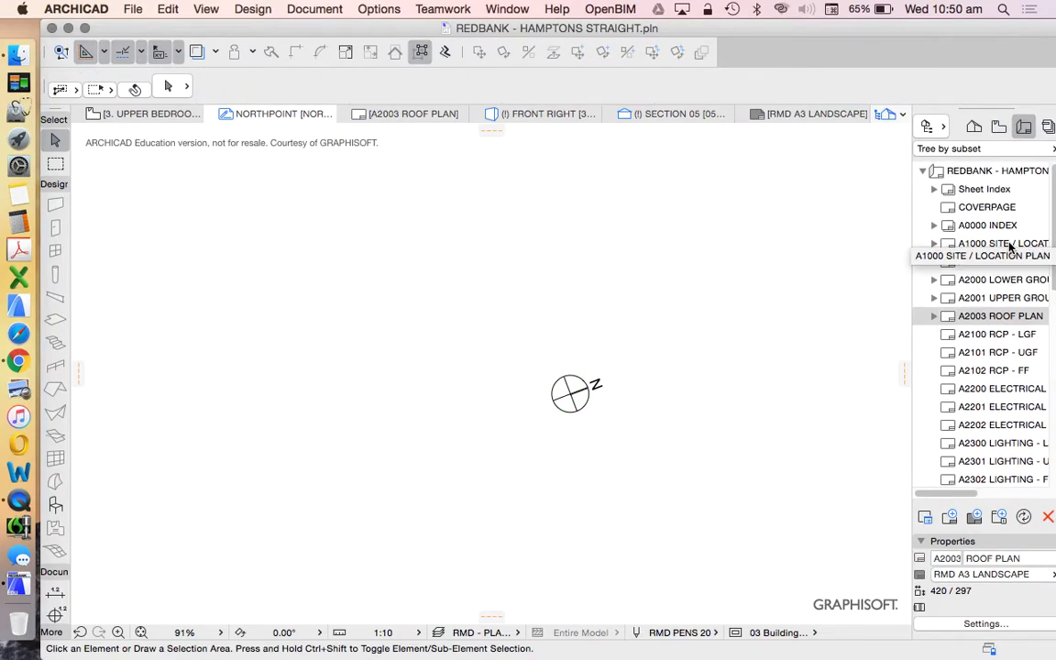
{"action": "double_click", "coordinate": [995, 280]}
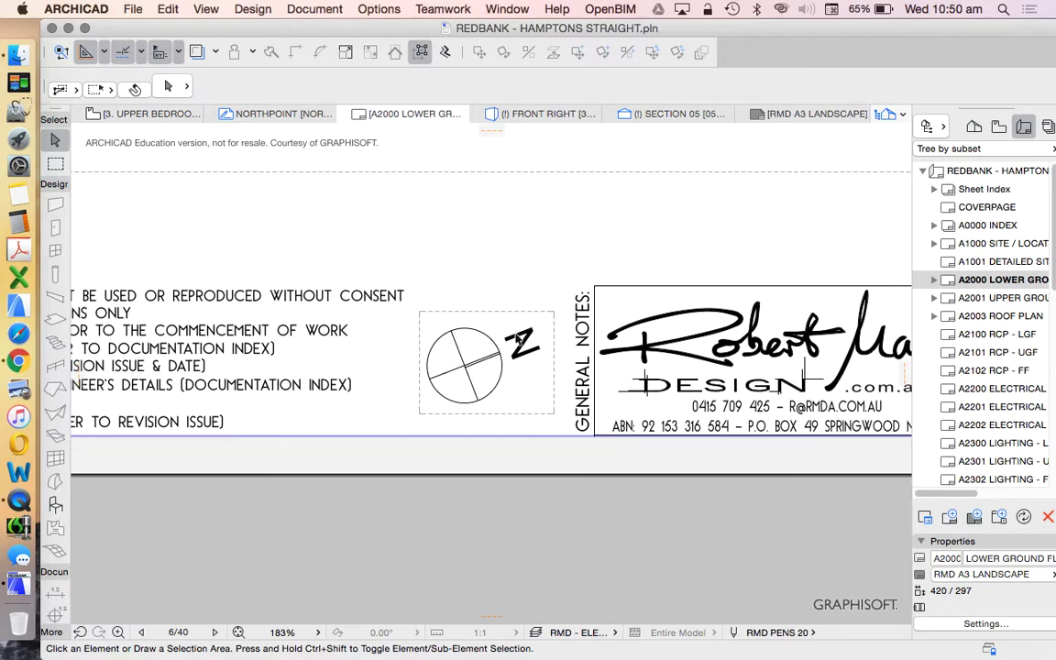
{"action": "double_click", "coordinate": [1004, 298]}
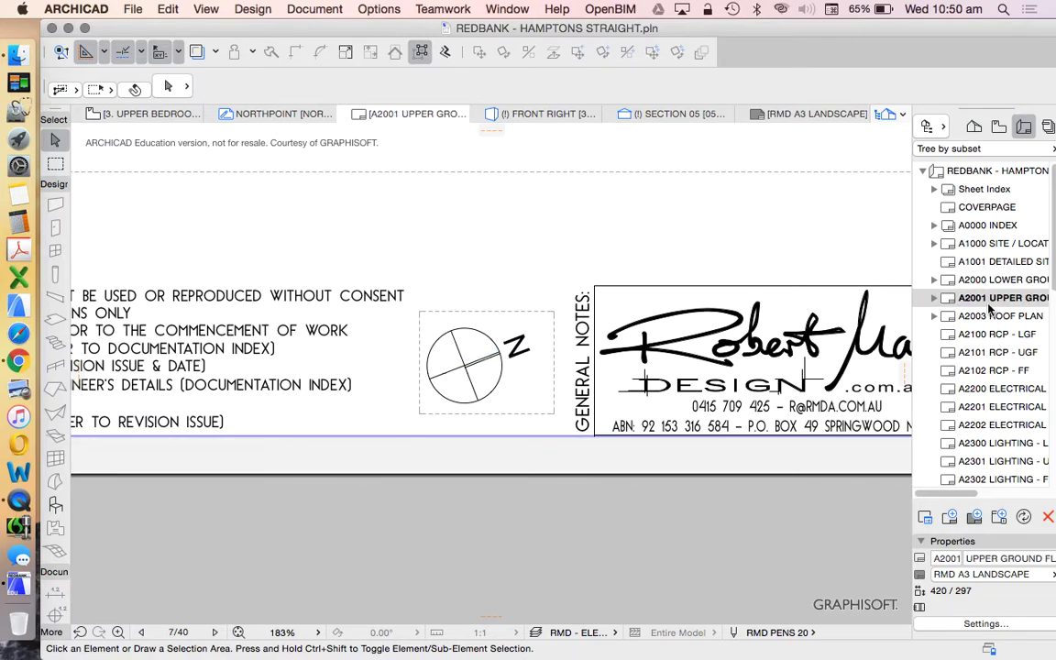
{"action": "double_click", "coordinate": [1004, 316]}
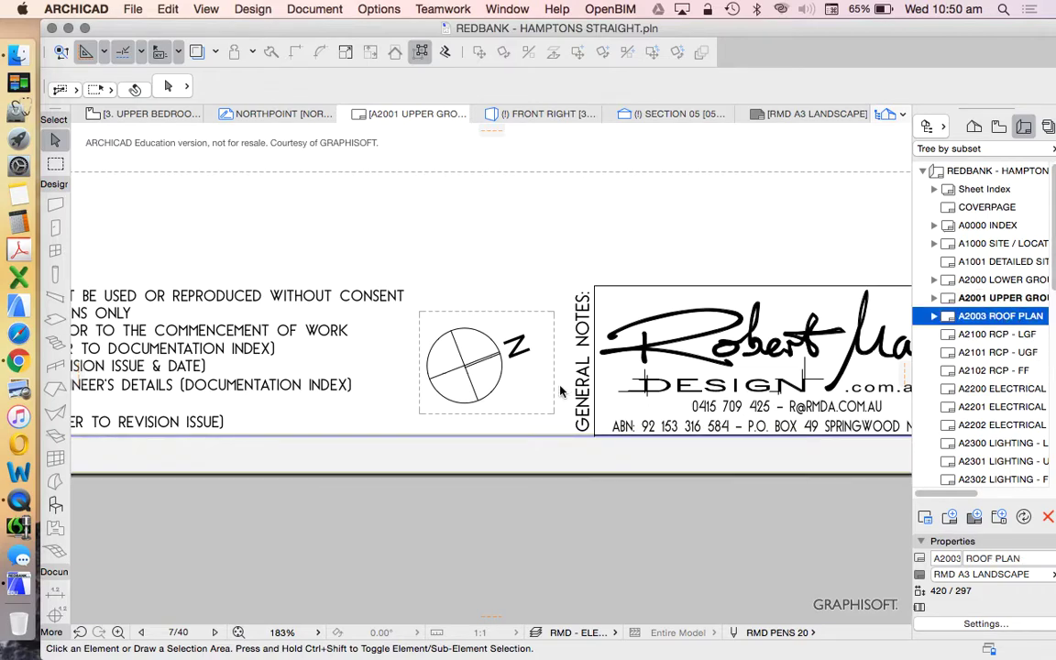
{"action": "left_click", "coordinate": [557, 409]}
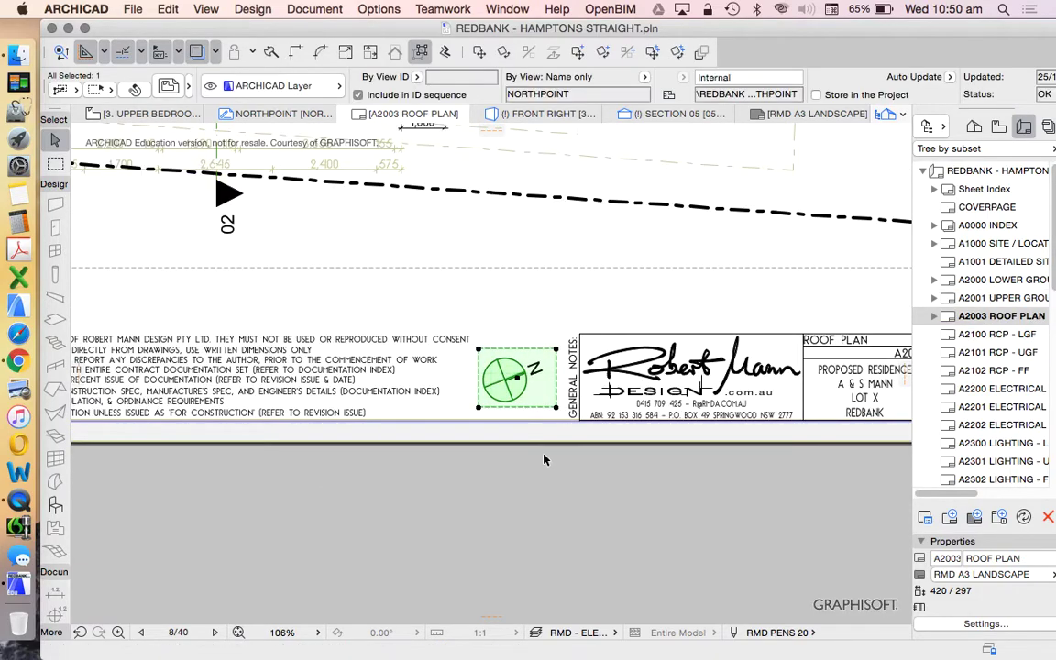
{"action": "scroll", "coordinate": [489, 408], "scroll_direction": "down", "scroll_amount": 5}
Open the A1000 site / location plan layout and inspect its updated NORTHPOINT drawing beside the title block
{"action": "left_click", "coordinate": [1008, 244]}
{"action": "double_click", "coordinate": [1009, 244]}
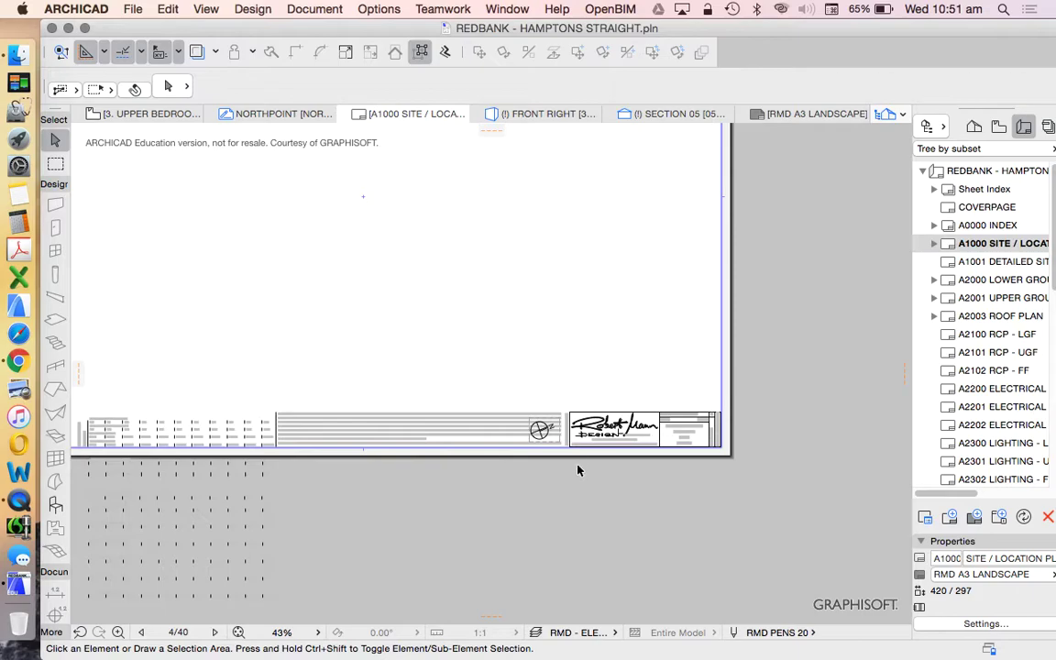
{"action": "scroll", "coordinate": [578, 467], "scroll_direction": "down", "scroll_amount": 4}
{"action": "scroll", "coordinate": [568, 477], "scroll_direction": "up", "scroll_amount": 5}
{"action": "scroll", "coordinate": [568, 466], "scroll_direction": "up", "scroll_amount": 3}
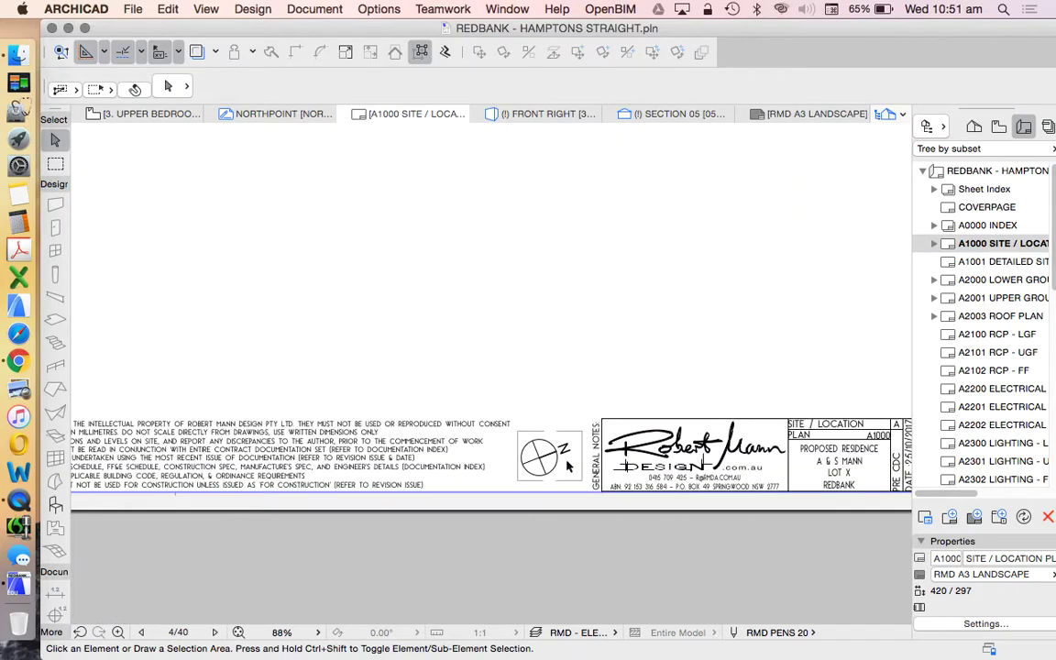
{"action": "scroll", "coordinate": [513, 459], "scroll_direction": "down", "scroll_amount": 3}
{"action": "scroll", "coordinate": [440, 449], "scroll_direction": "up", "scroll_amount": 2}
{"action": "scroll", "coordinate": [438, 449], "scroll_direction": "up", "scroll_amount": 2}
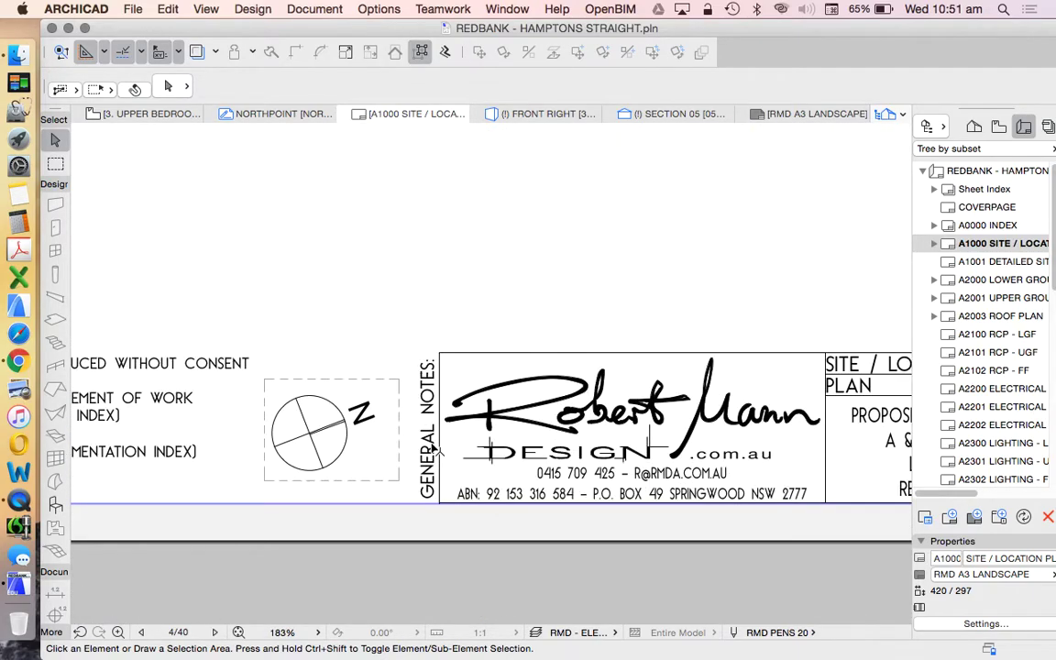
{"action": "scroll", "coordinate": [431, 453], "scroll_direction": "down", "scroll_amount": 2}
{"action": "scroll", "coordinate": [303, 502], "scroll_direction": "up", "scroll_amount": 4}
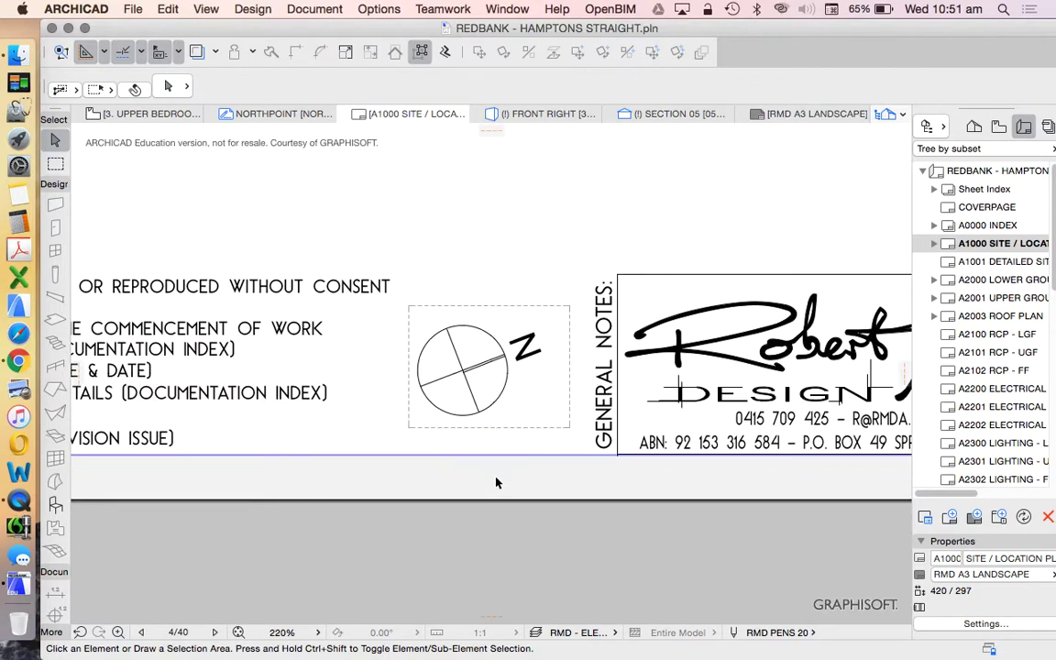
{"action": "scroll", "coordinate": [613, 512], "scroll_direction": "down", "scroll_amount": 2}
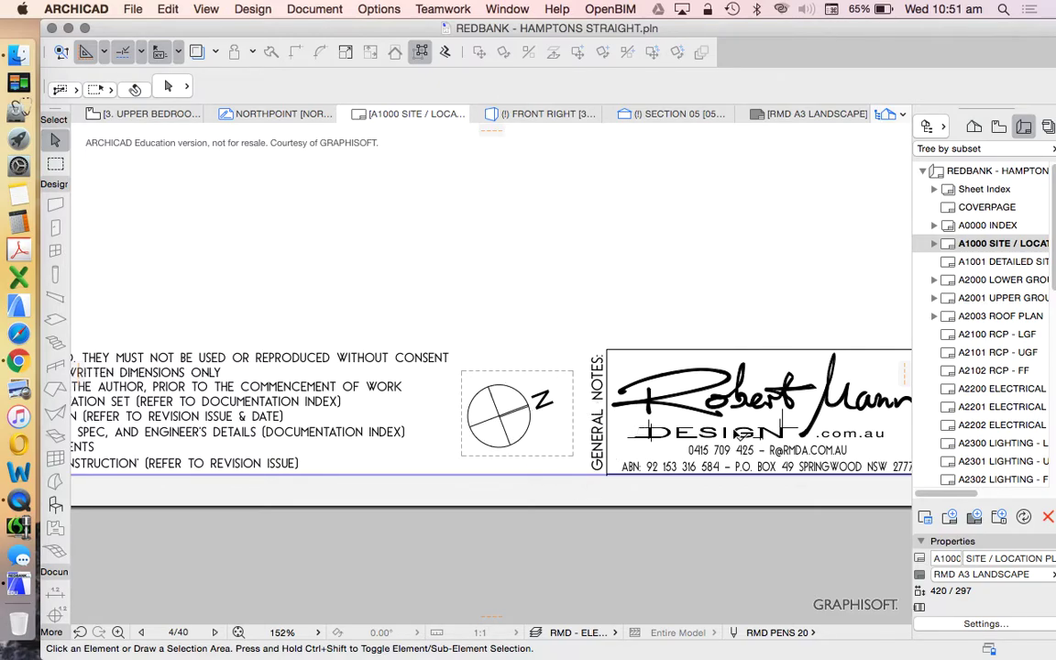
Open the RMD A3 LANDSCAPE master layout and examine its title block, general notes strip and annotation legend along the sheet's lower edge
{"action": "scroll", "coordinate": [739, 435], "scroll_direction": "down", "scroll_amount": 8}
{"action": "scroll", "coordinate": [972, 440], "scroll_direction": "down", "scroll_amount": 10}
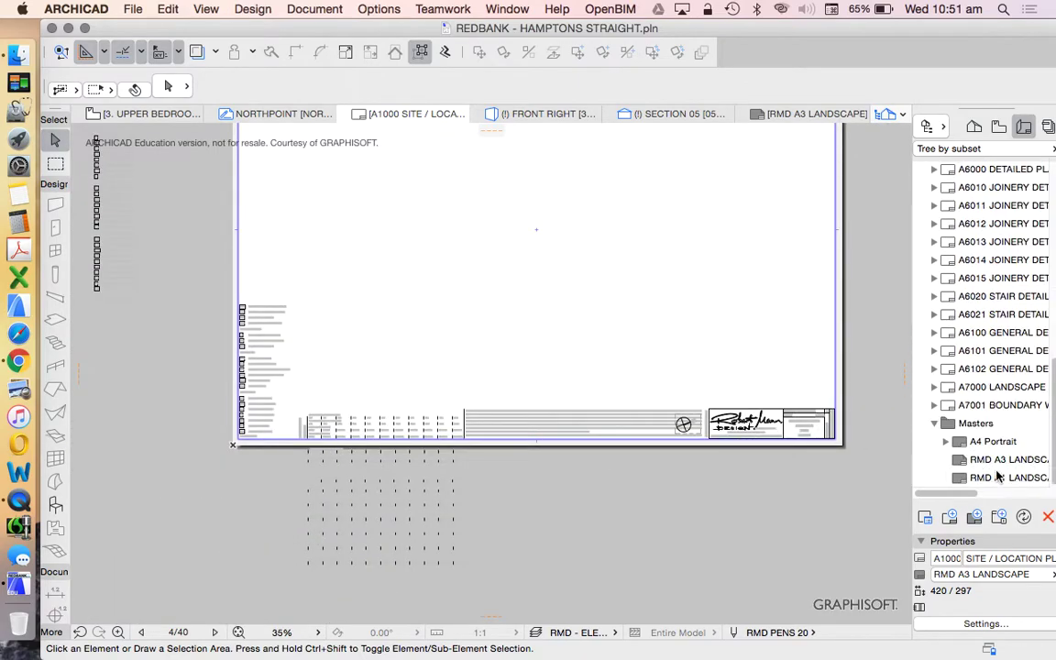
{"action": "double_click", "coordinate": [1005, 463]}
{"action": "scroll", "coordinate": [611, 367], "scroll_direction": "down", "scroll_amount": 8}
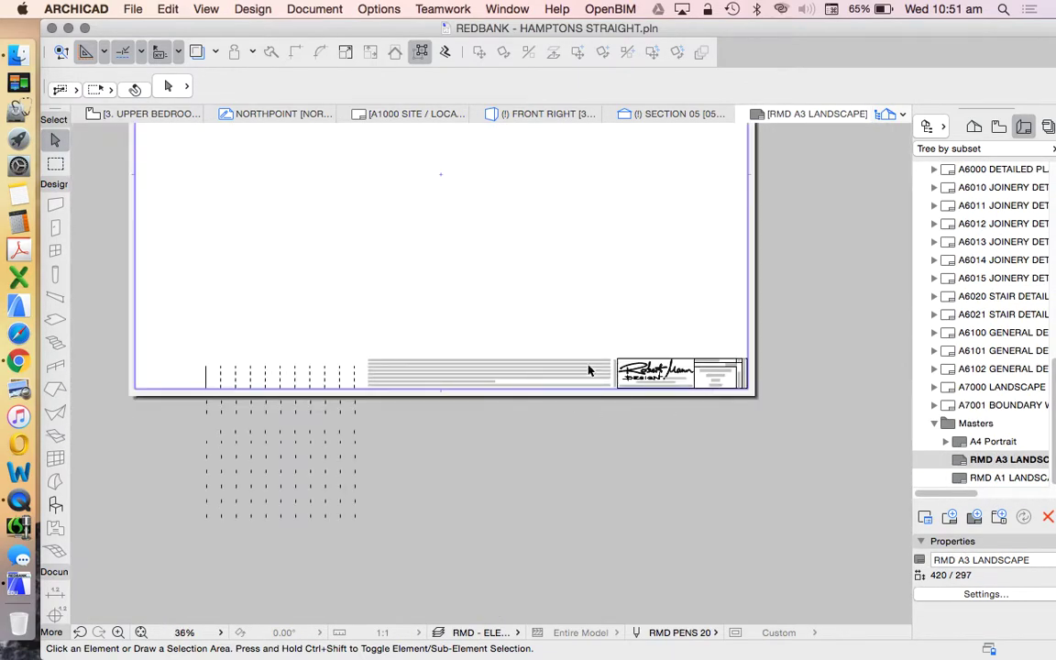
{"action": "scroll", "coordinate": [688, 363], "scroll_direction": "up", "scroll_amount": 3}
{"action": "scroll", "coordinate": [754, 396], "scroll_direction": "down", "scroll_amount": 5}
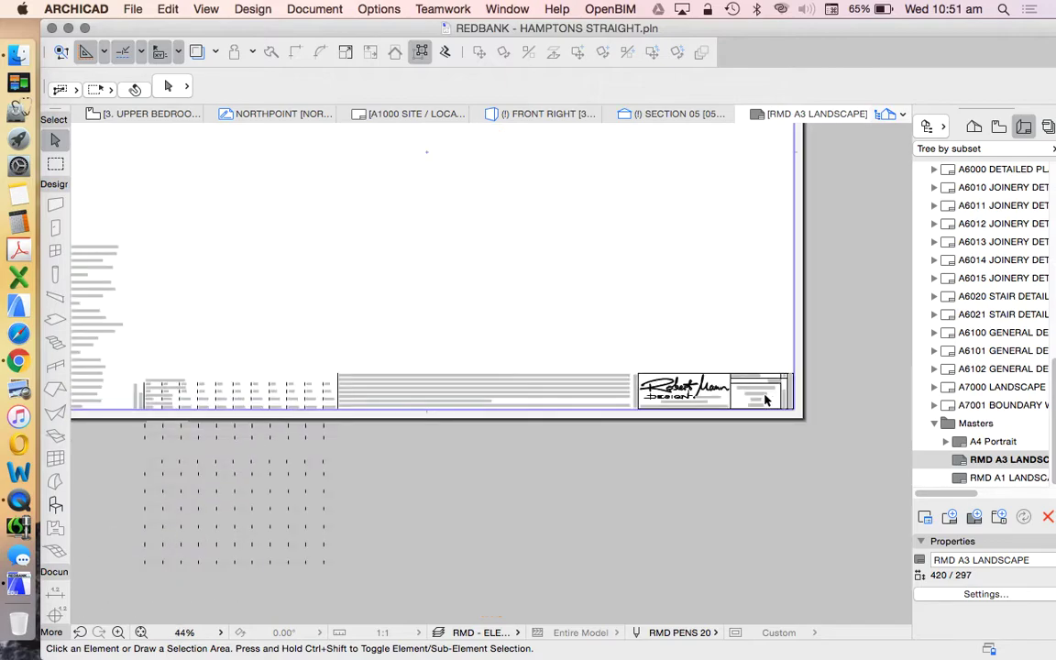
{"action": "scroll", "coordinate": [804, 418], "scroll_direction": "up", "scroll_amount": 3}
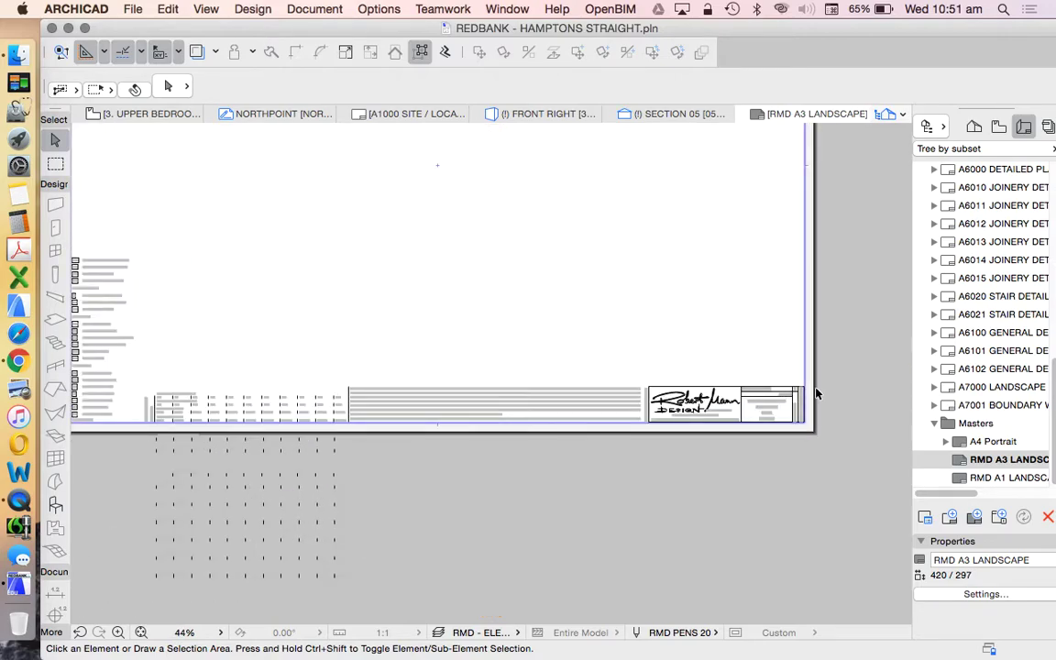
{"action": "scroll", "coordinate": [803, 394], "scroll_direction": "down", "scroll_amount": 4}
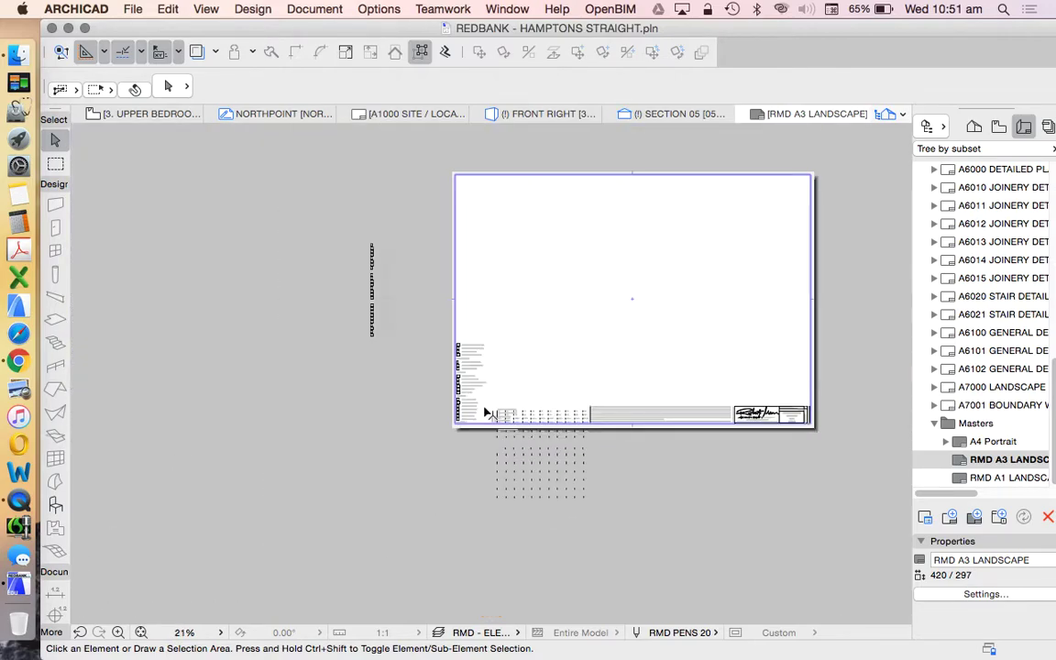
{"action": "scroll", "coordinate": [632, 440], "scroll_direction": "up", "scroll_amount": 3}
{"action": "scroll", "coordinate": [511, 394], "scroll_direction": "up", "scroll_amount": 2}
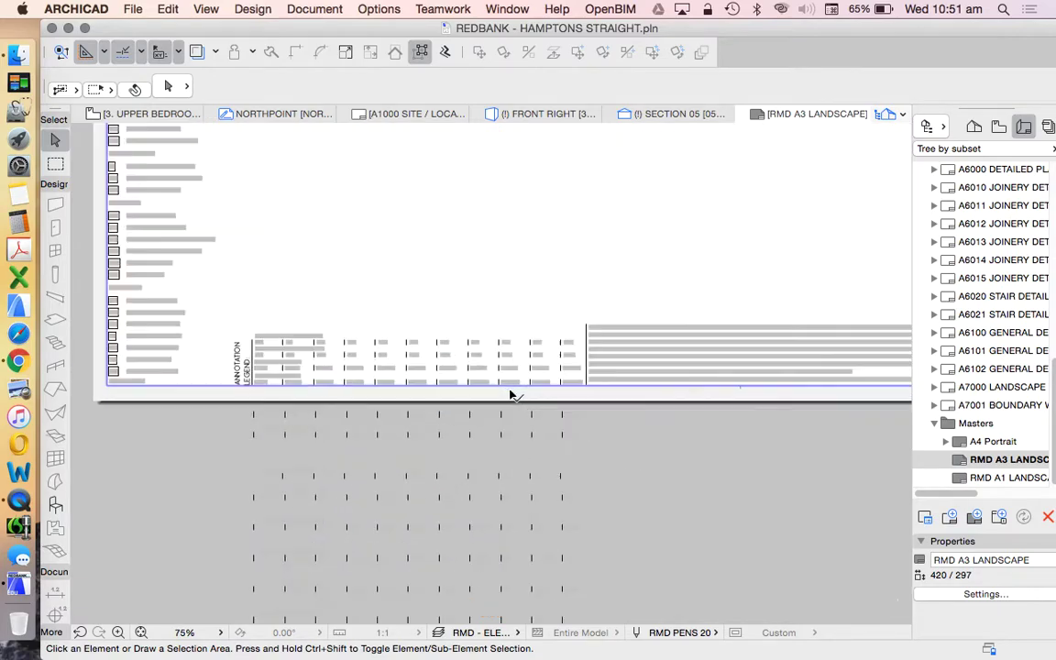
{"action": "scroll", "coordinate": [481, 413], "scroll_direction": "down", "scroll_amount": 2}
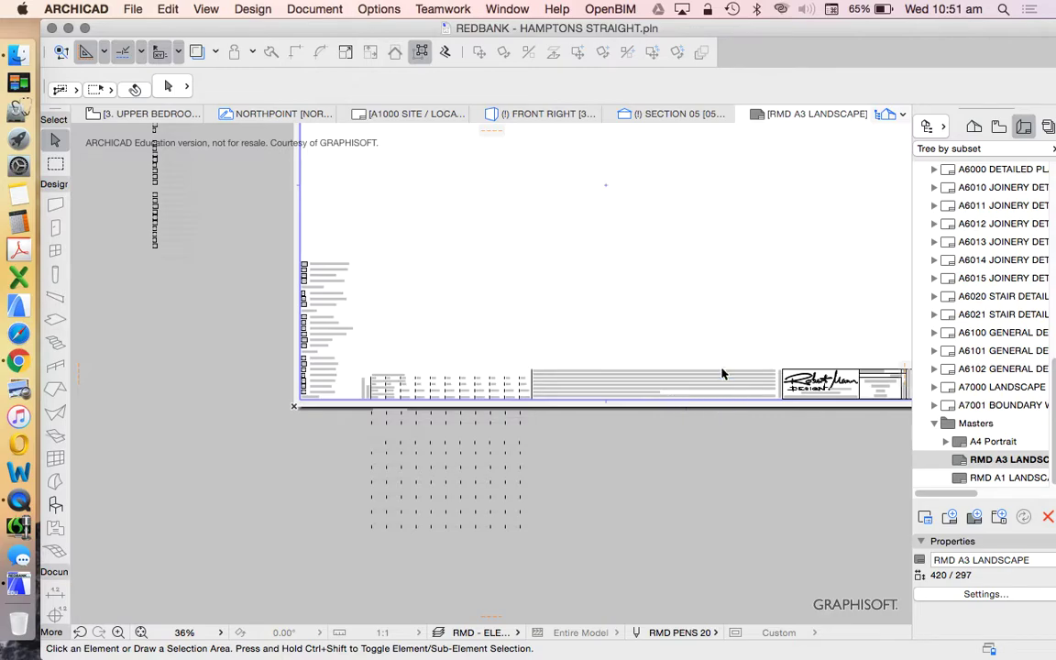
{"action": "scroll", "coordinate": [617, 461], "scroll_direction": "down", "scroll_amount": 2}
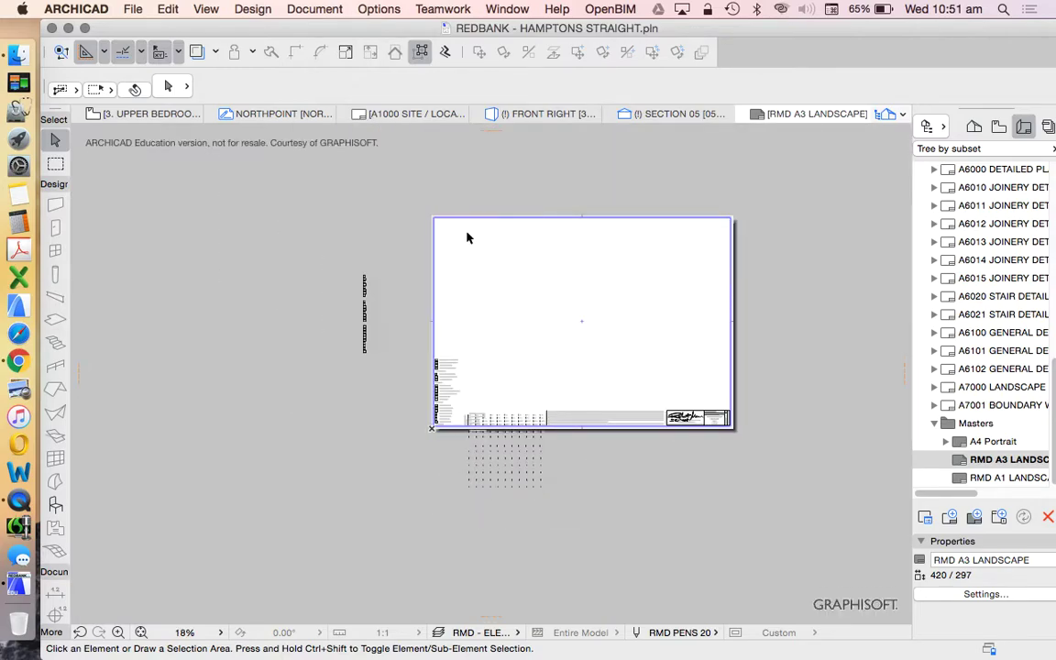